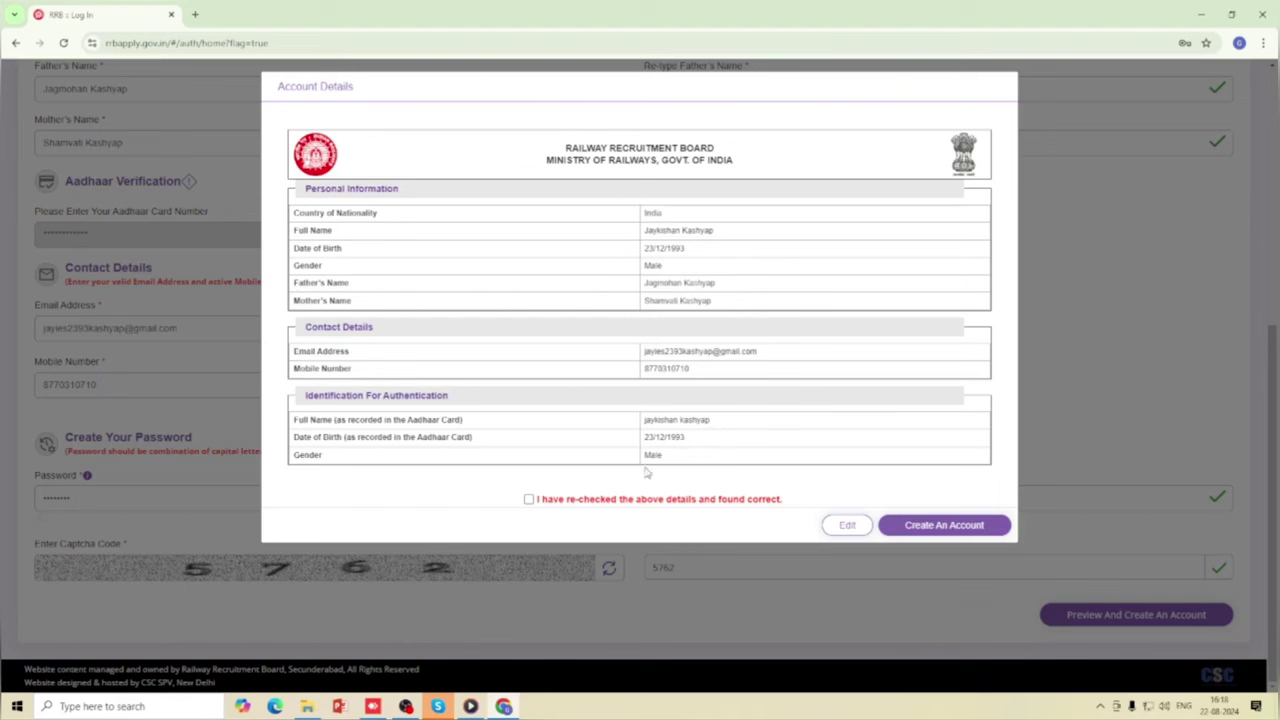
Confirm the account details were re-checked, then create the account and accept the final warning.
{"action": "left_click", "coordinate": [529, 499]}
{"action": "left_click", "coordinate": [850, 527]}
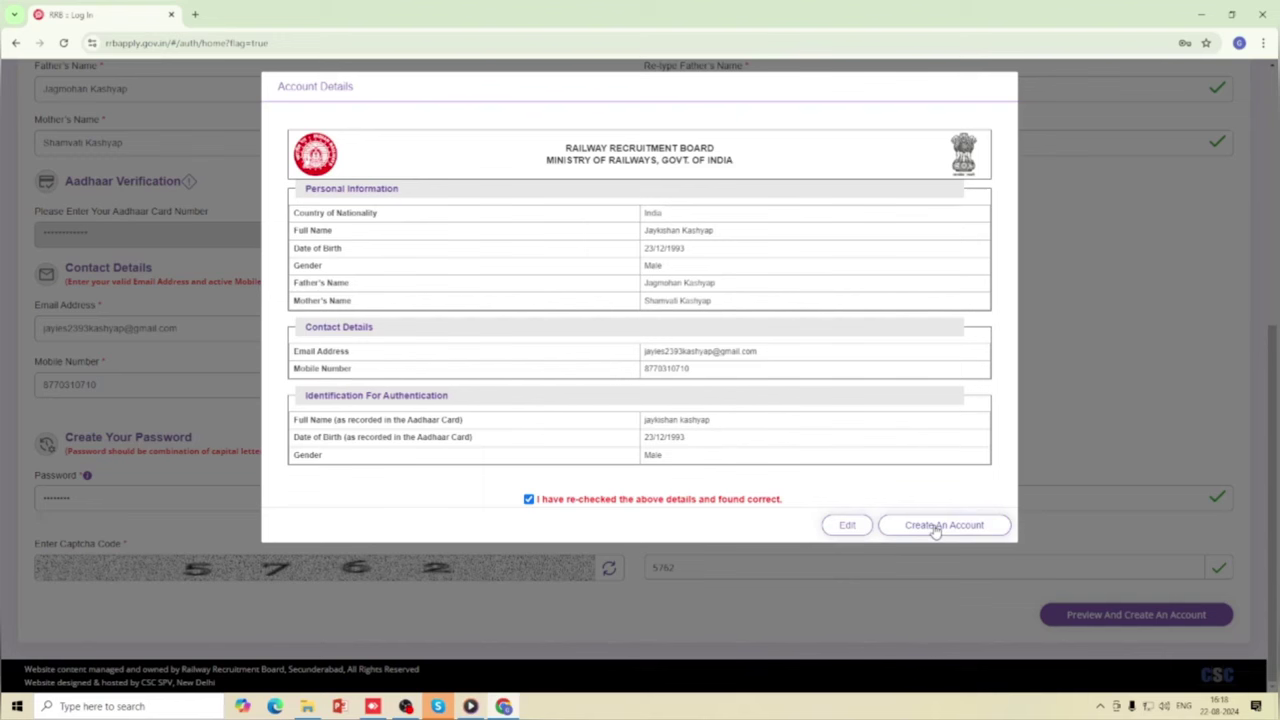
{"action": "left_click", "coordinate": [935, 529]}
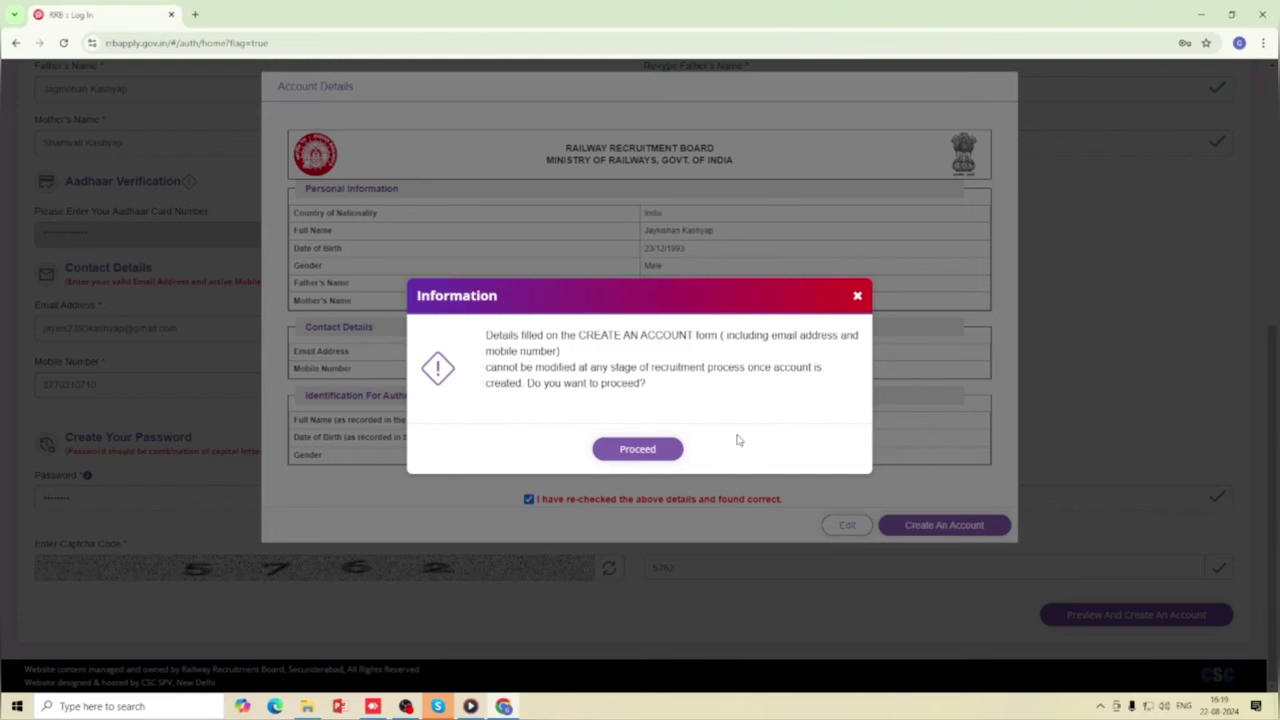
{"action": "left_click", "coordinate": [638, 449]}
{"action": "left_click", "coordinate": [620, 397]}
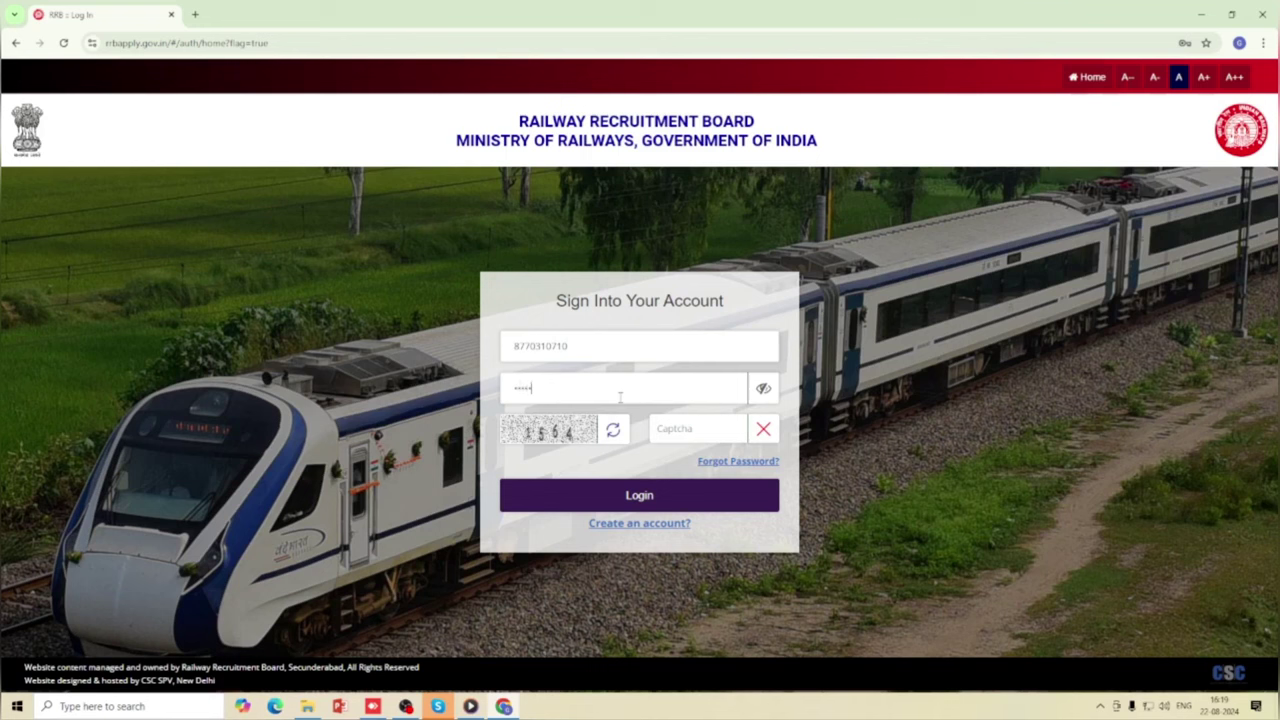
Log in with the new account's password and the displayed captcha code.
{"action": "type", "text": "•"}
{"action": "left_click", "coordinate": [700, 428]}
{"action": "type", "text": "1564"}
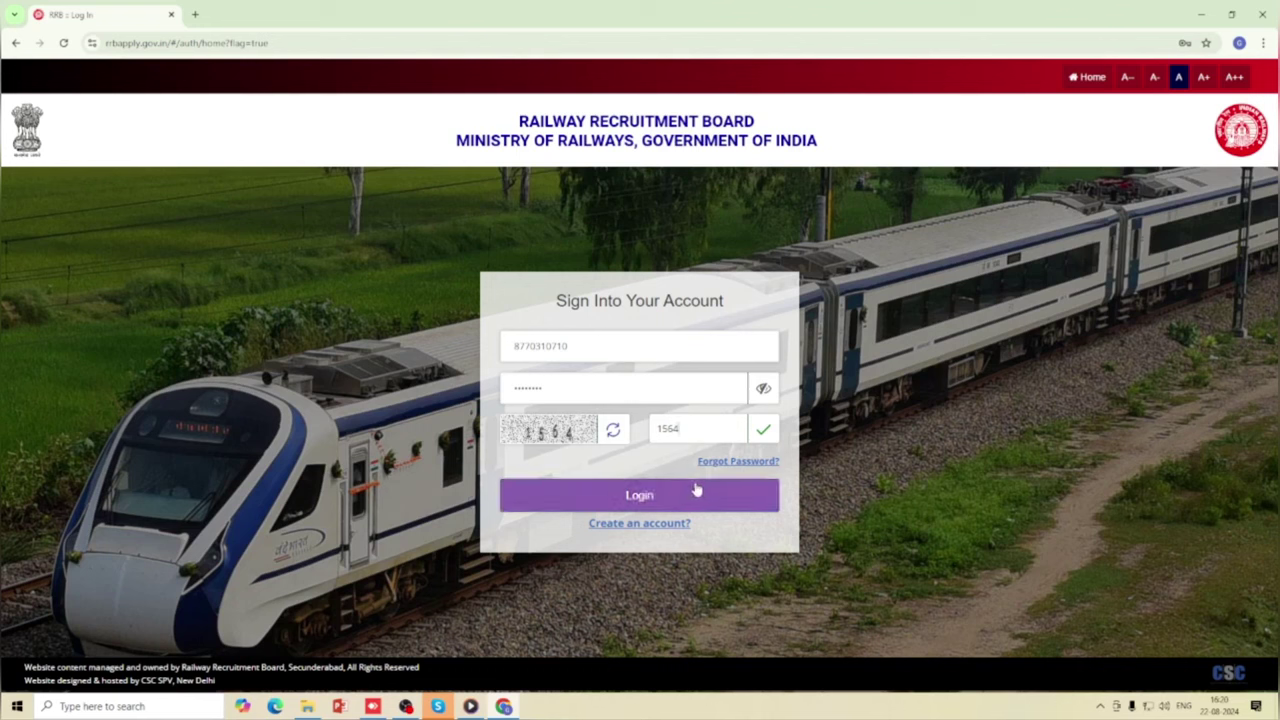
{"action": "left_click", "coordinate": [697, 489]}
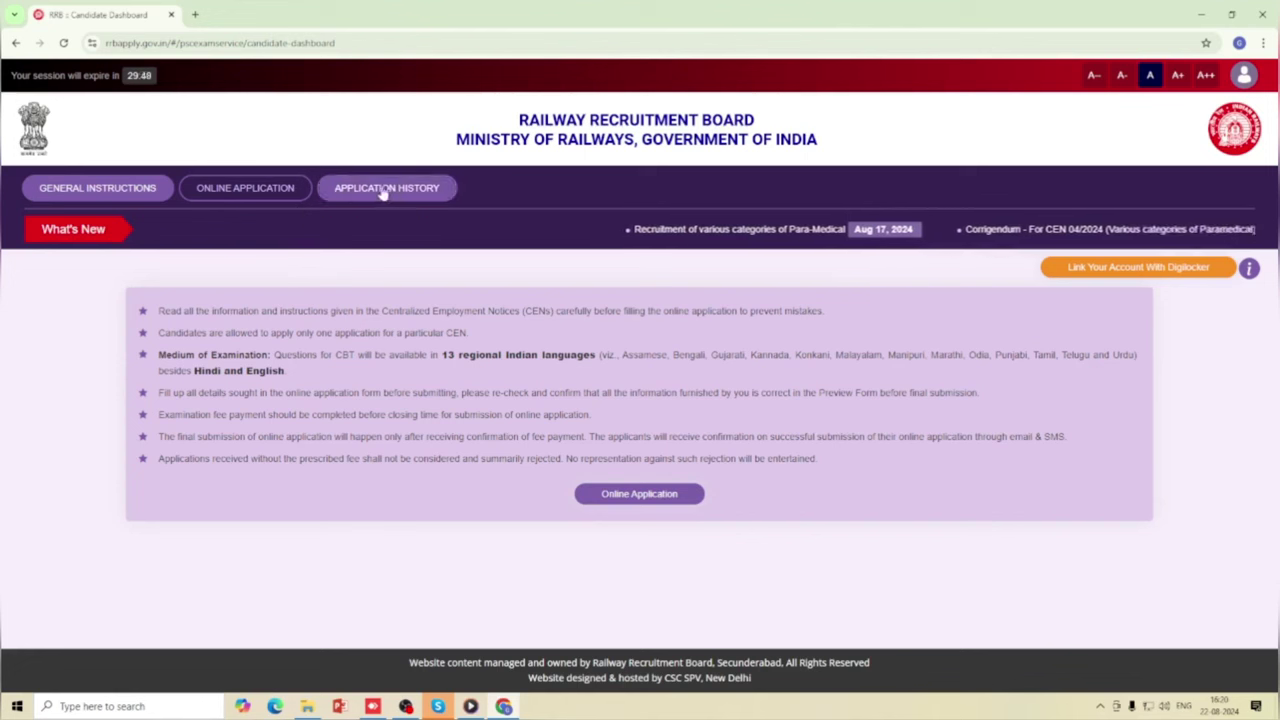
Apply to CEN 03/2024 for RRB Bilaspur, declaring not debarred, and continue to the form.
{"action": "left_click", "coordinate": [240, 192]}
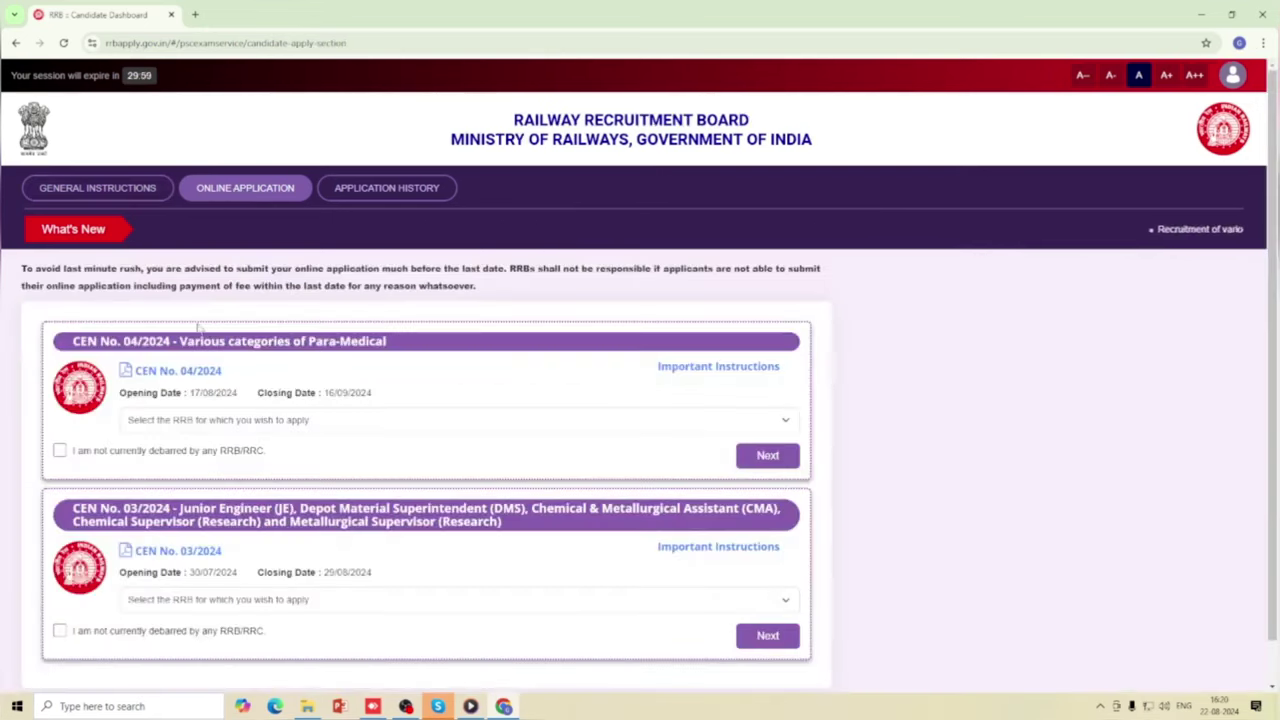
{"action": "scroll", "coordinate": [480, 447], "scroll_direction": "down", "scroll_amount": 1}
{"action": "scroll", "coordinate": [480, 447], "scroll_direction": "up", "scroll_amount": 1}
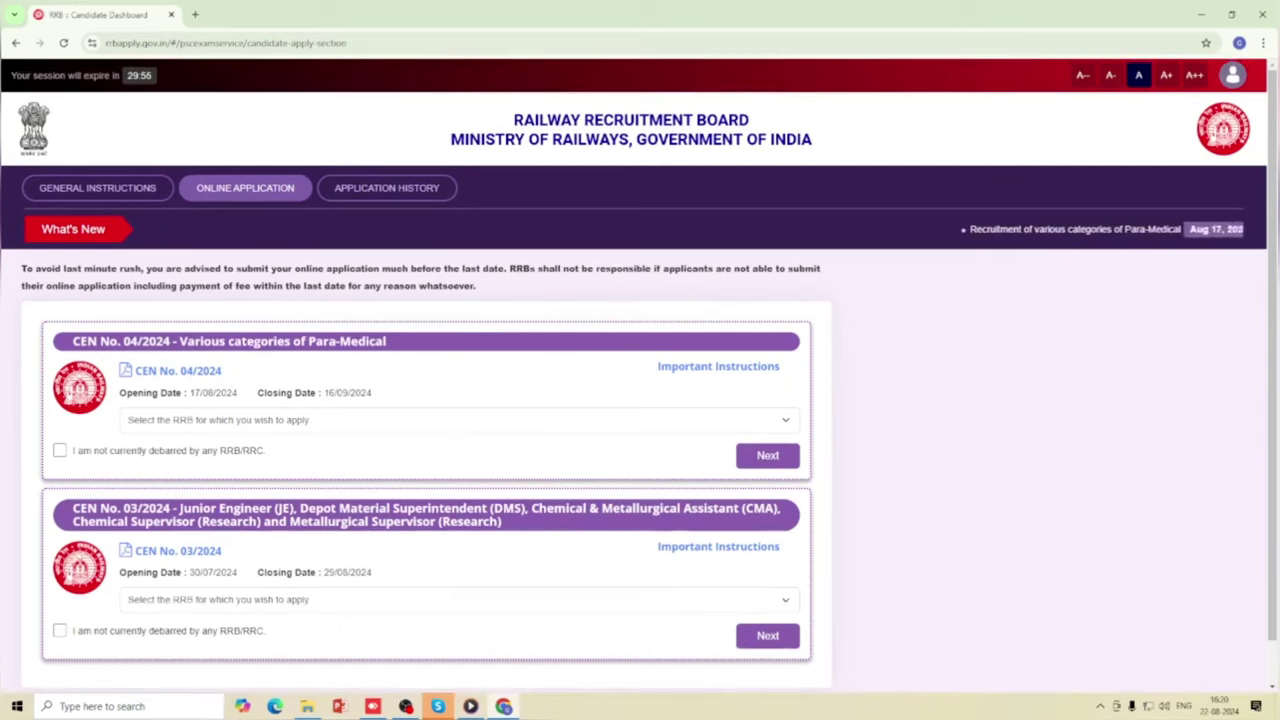
{"action": "scroll", "coordinate": [437, 374], "scroll_direction": "down", "scroll_amount": 1}
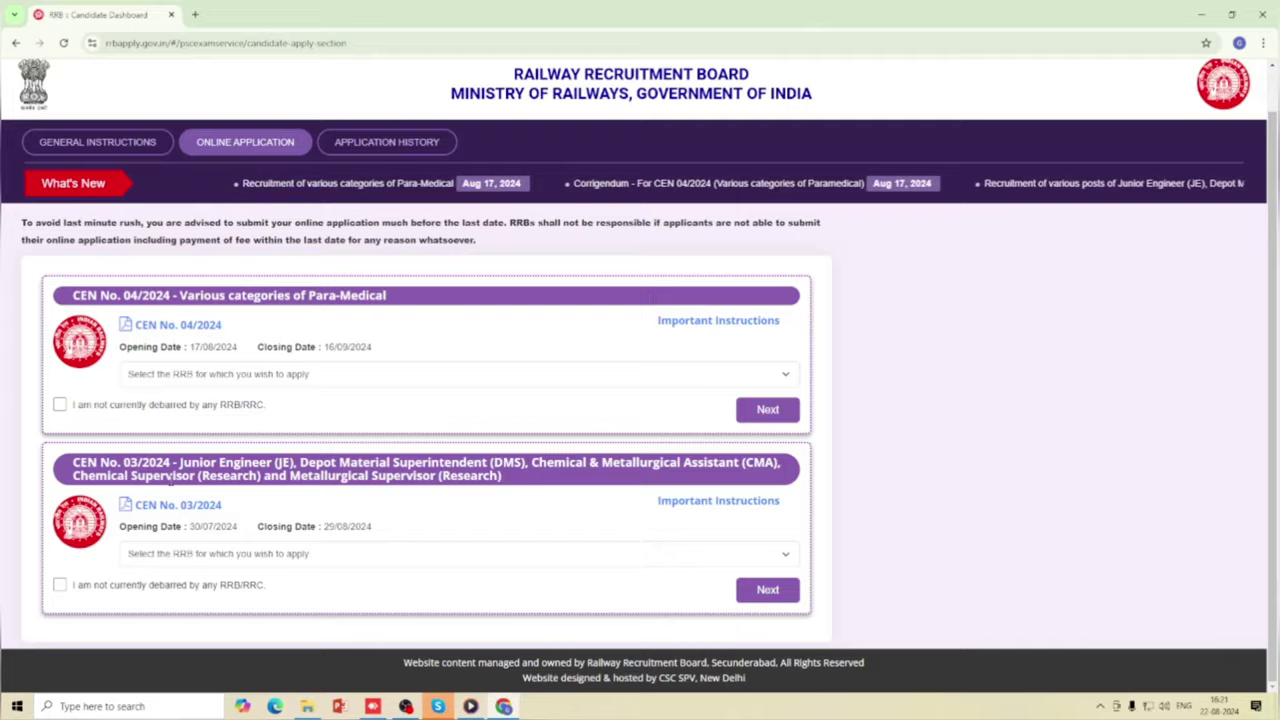
{"action": "scroll", "coordinate": [229, 514], "scroll_direction": "up", "scroll_amount": 1}
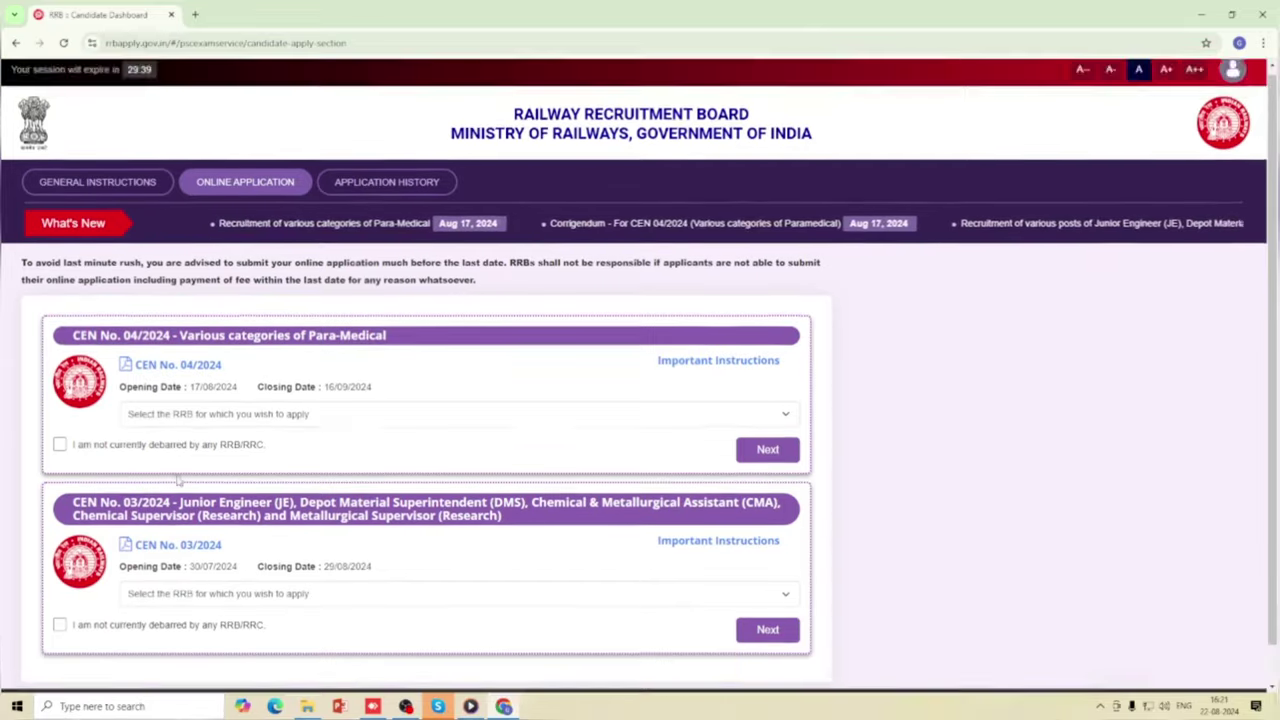
{"action": "scroll", "coordinate": [229, 514], "scroll_direction": "down", "scroll_amount": 1}
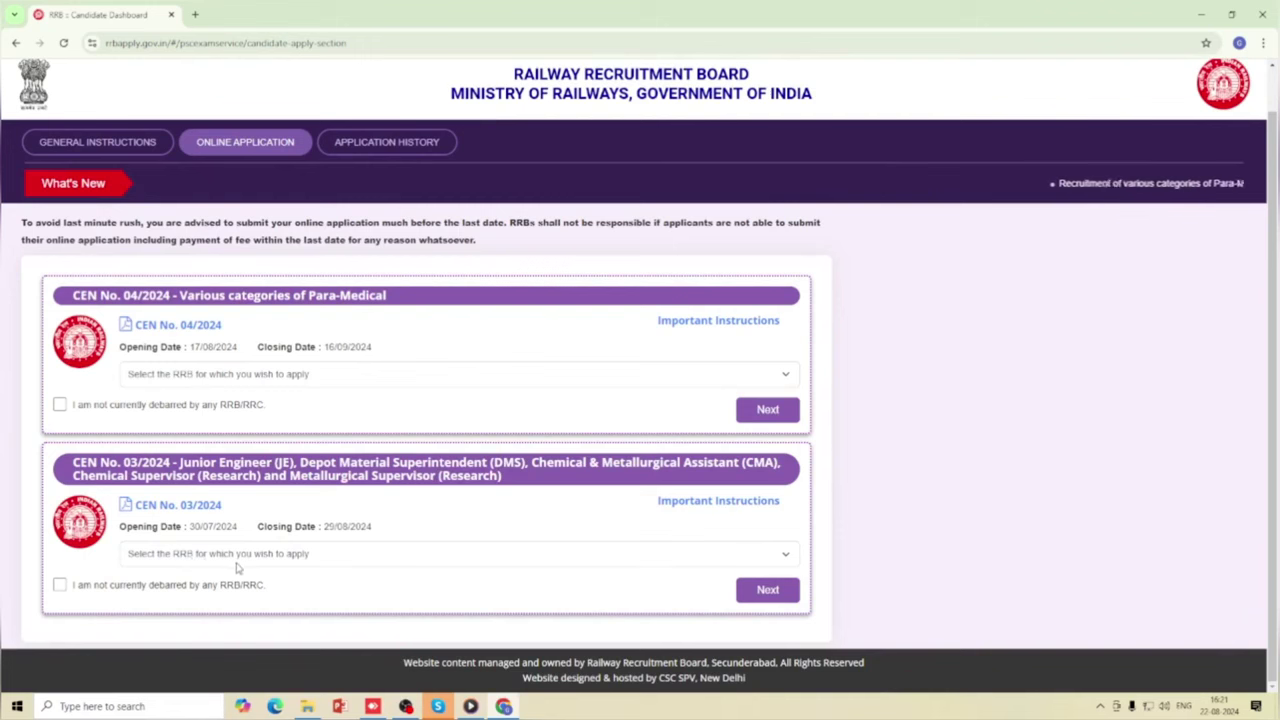
{"action": "left_click", "coordinate": [351, 556]}
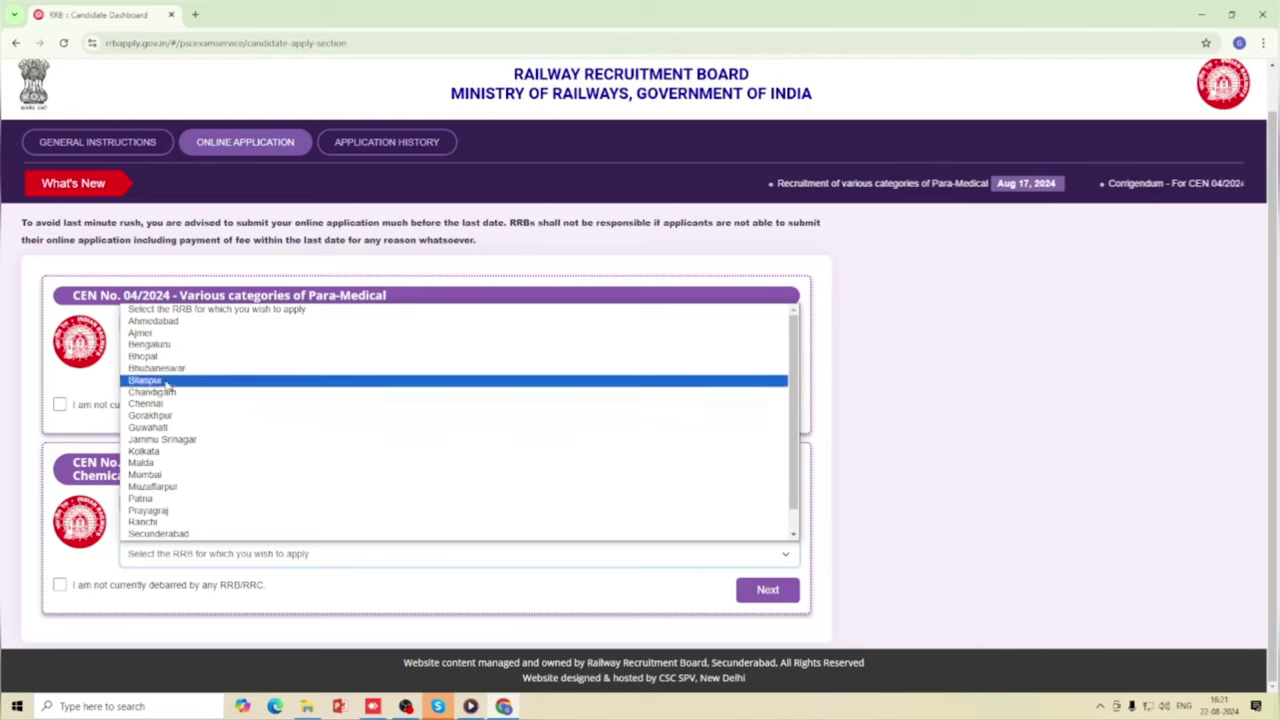
{"action": "scroll", "coordinate": [165, 470], "scroll_direction": "down", "scroll_amount": 1}
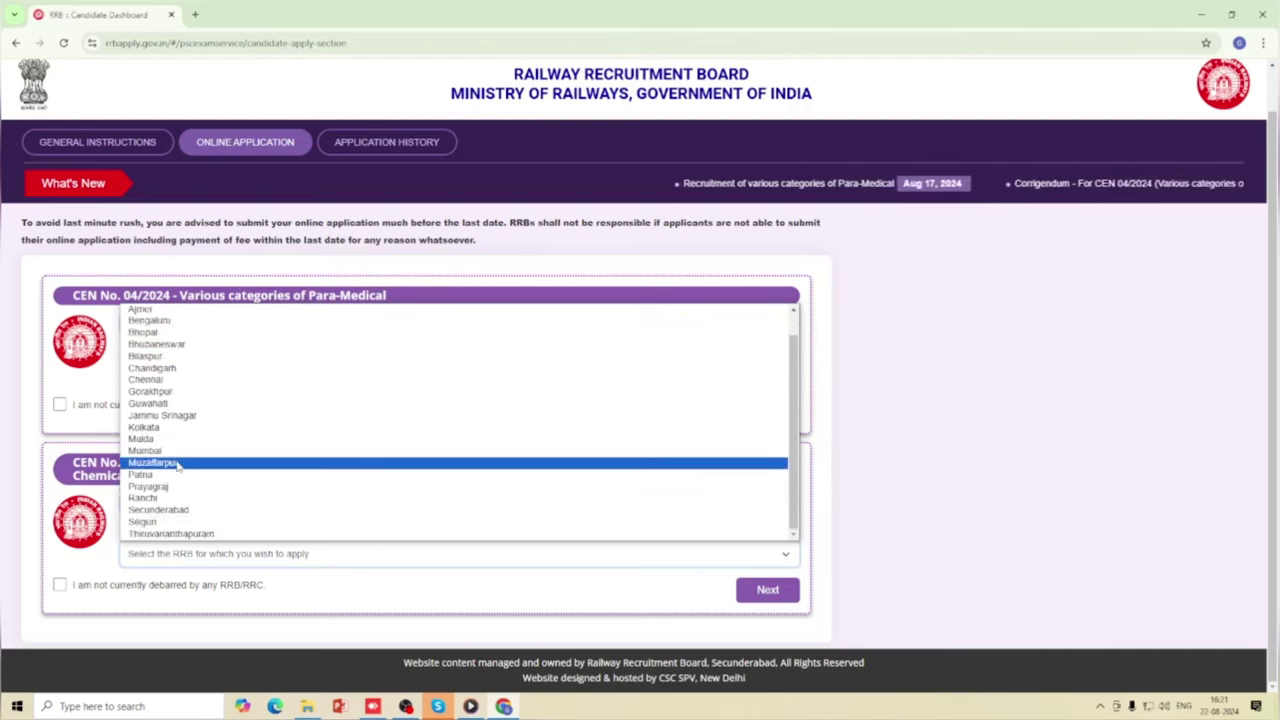
{"action": "scroll", "coordinate": [168, 452], "scroll_direction": "up", "scroll_amount": 1}
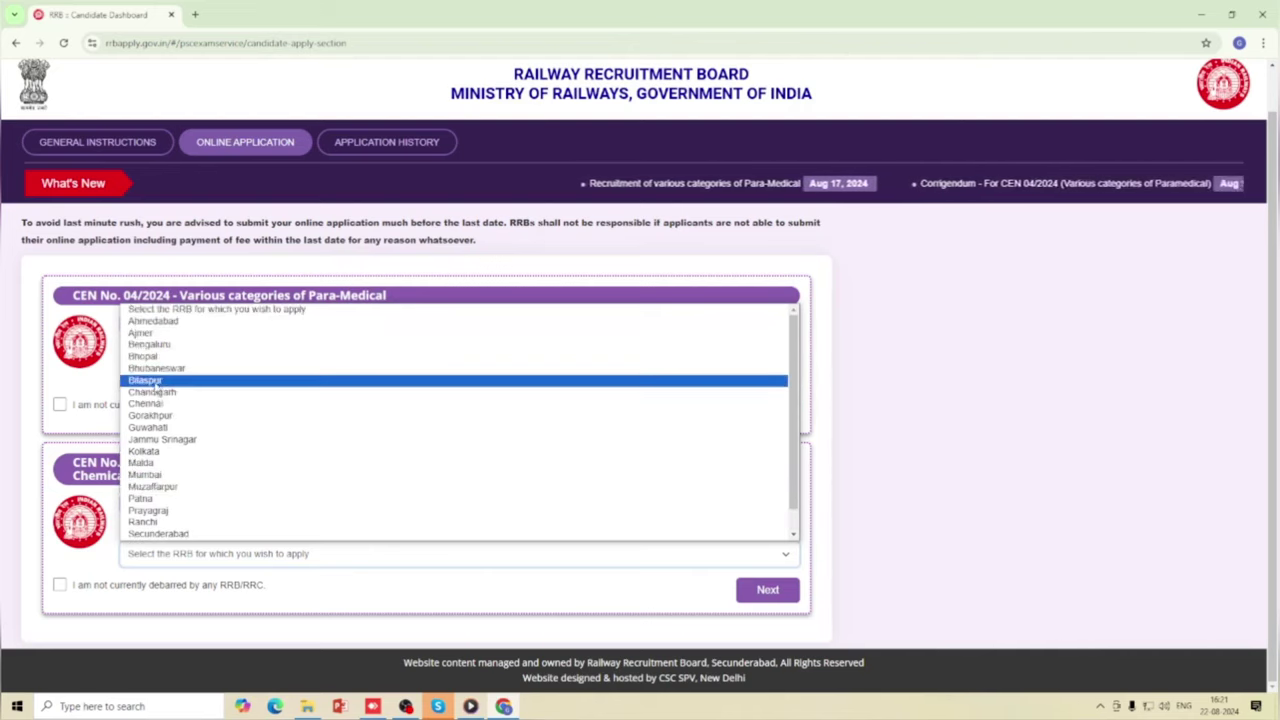
{"action": "left_click", "coordinate": [145, 381]}
{"action": "left_click", "coordinate": [59, 584]}
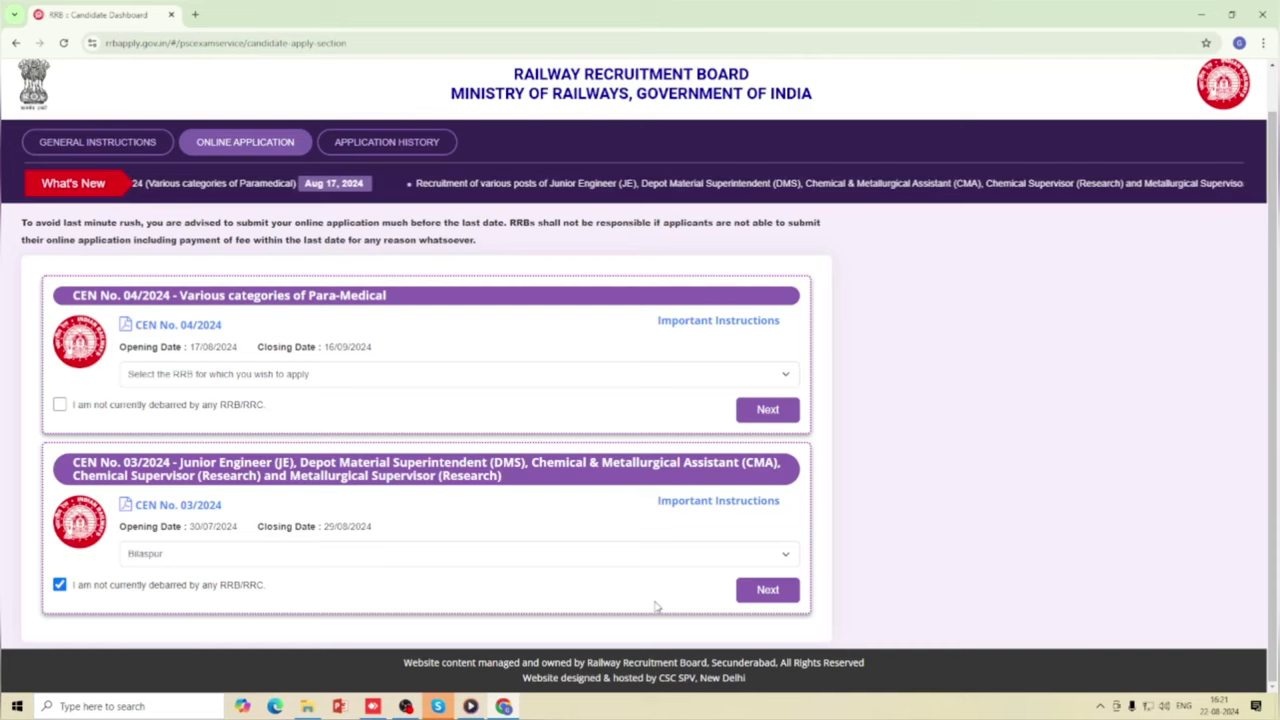
{"action": "left_click", "coordinate": [771, 592]}
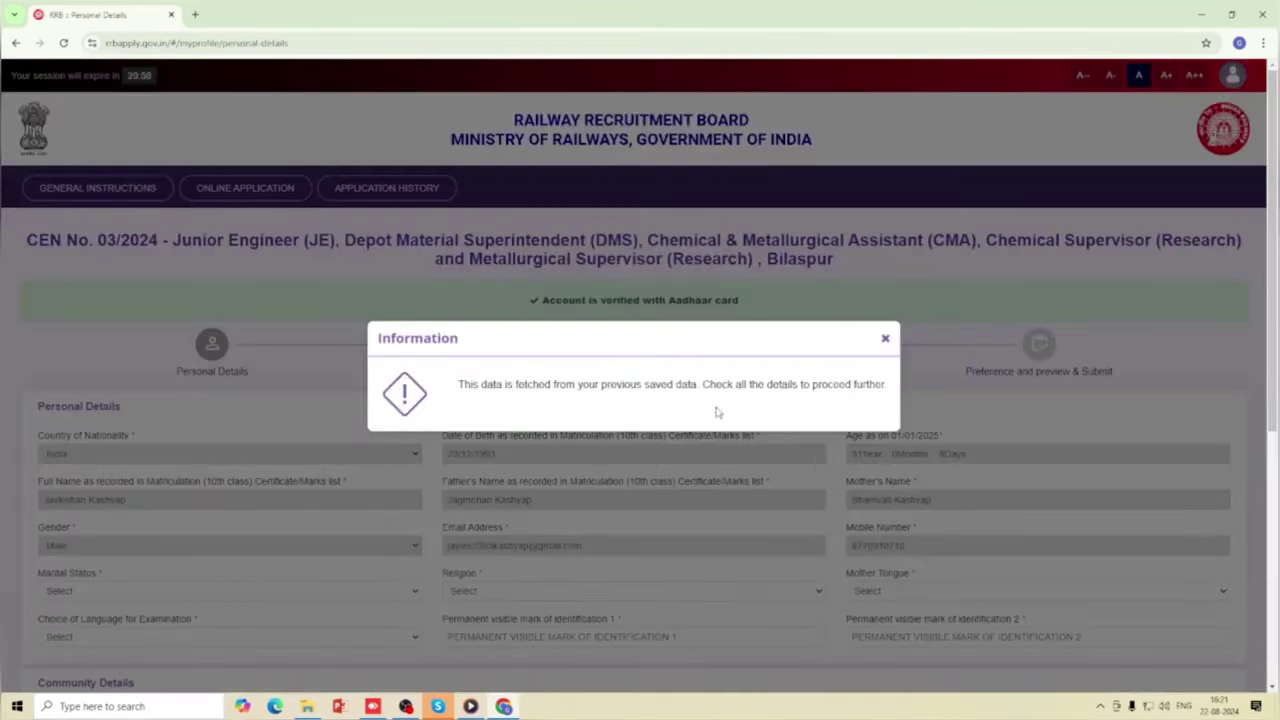
Dismiss the saved-data notice and set marital status to Unmarried.
{"action": "left_click", "coordinate": [885, 339]}
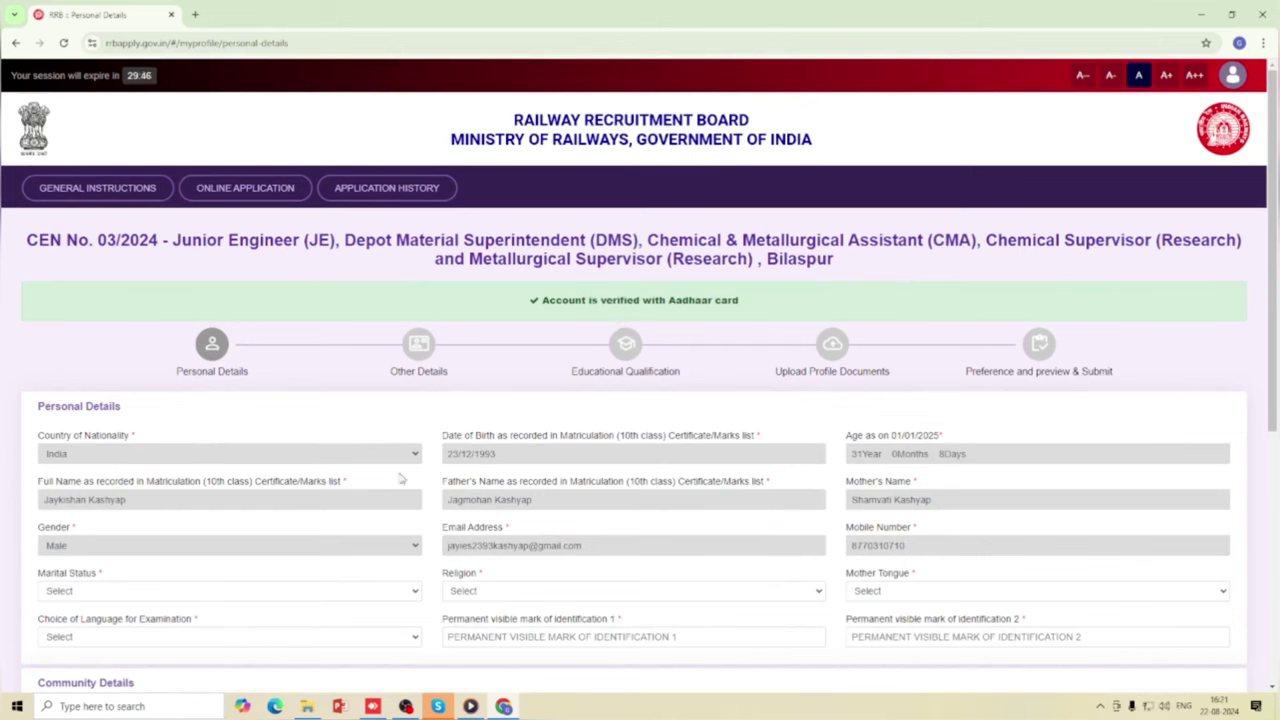
{"action": "scroll", "coordinate": [321, 494], "scroll_direction": "down", "scroll_amount": 1}
{"action": "scroll", "coordinate": [321, 496], "scroll_direction": "down", "scroll_amount": 1}
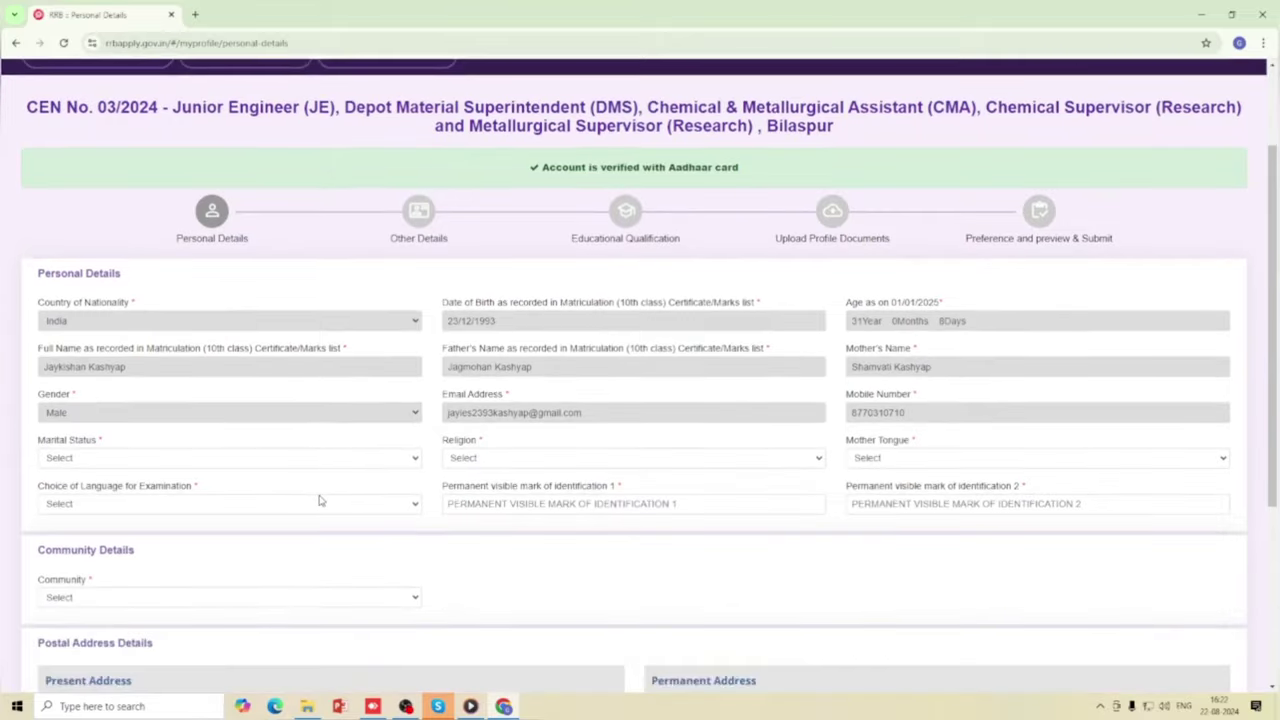
{"action": "scroll", "coordinate": [434, 501], "scroll_direction": "down", "scroll_amount": 2}
{"action": "scroll", "coordinate": [420, 509], "scroll_direction": "up", "scroll_amount": 3}
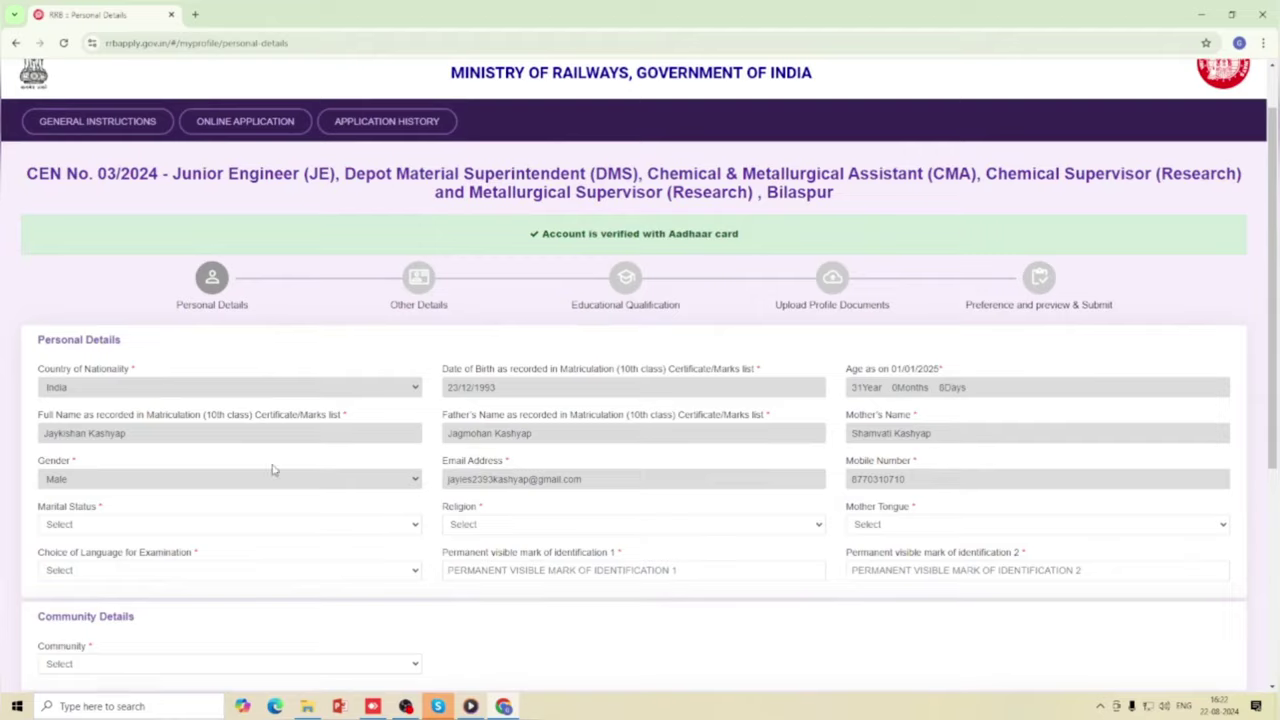
{"action": "scroll", "coordinate": [229, 476], "scroll_direction": "down", "scroll_amount": 1}
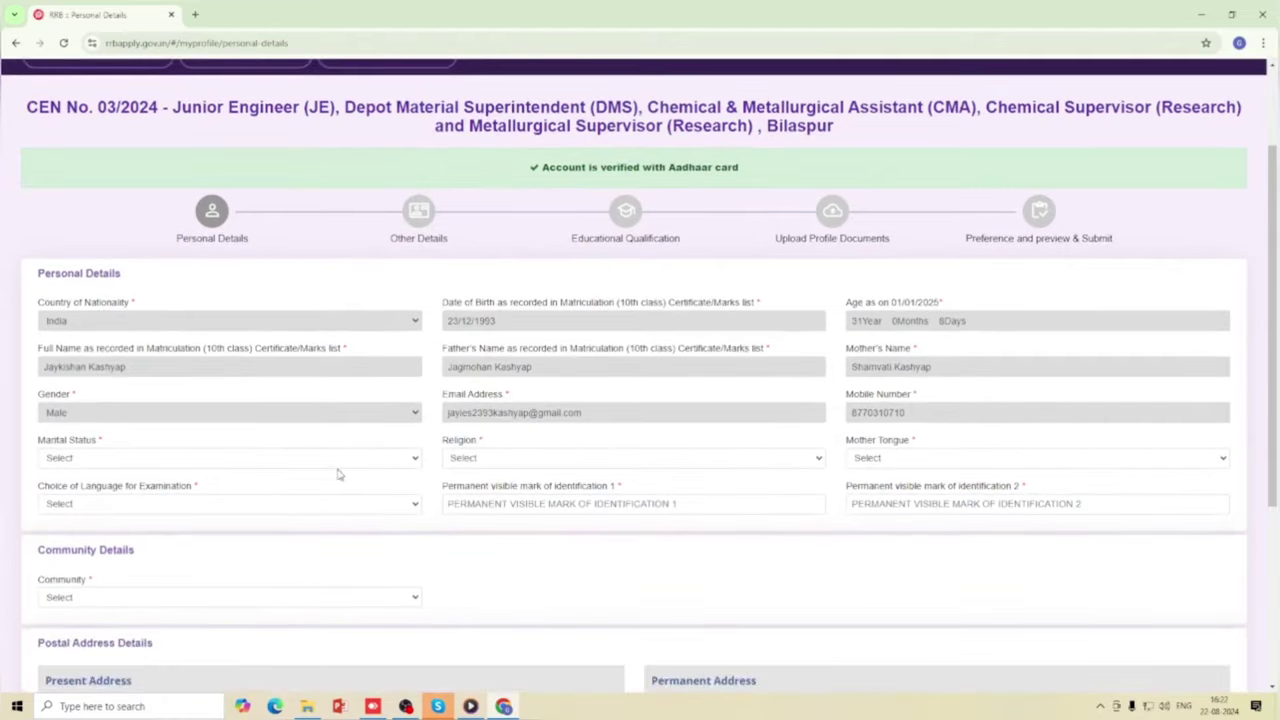
{"action": "left_click", "coordinate": [395, 458]}
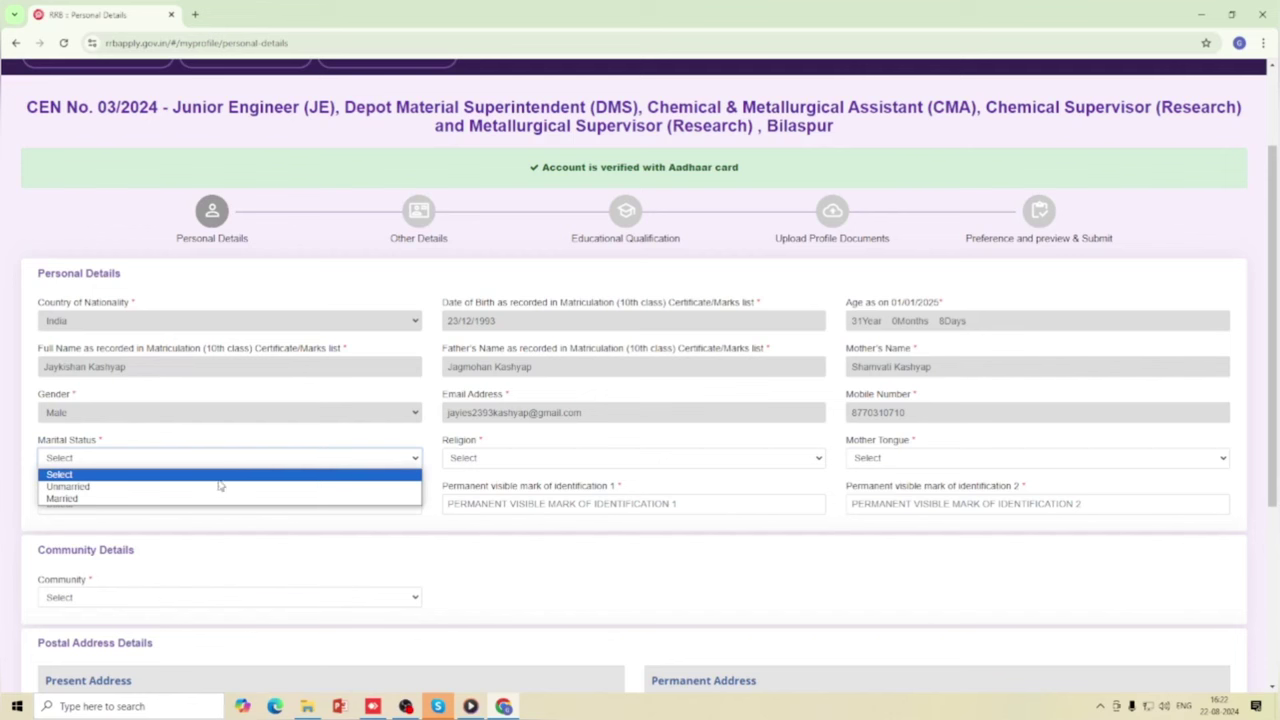
{"action": "left_click", "coordinate": [182, 487]}
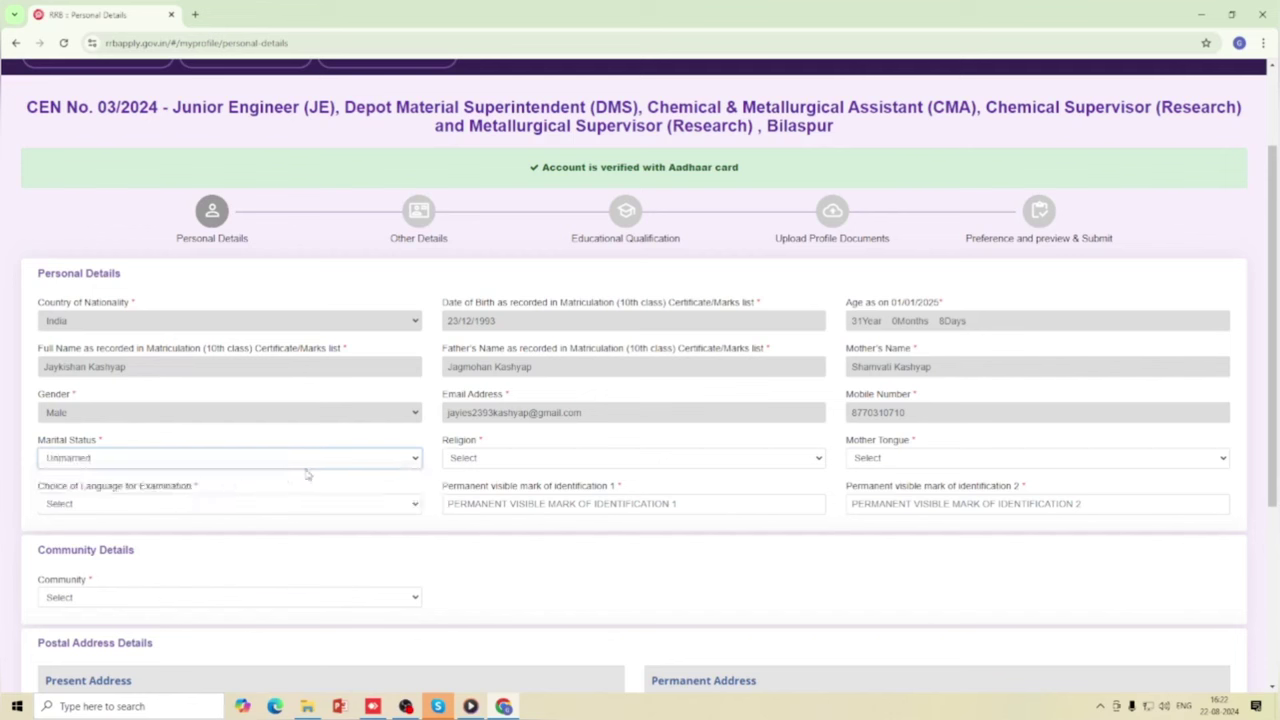
Set religion to Hindu, mother tongue to Hindi and examination language to English.
{"action": "left_click", "coordinate": [599, 461]}
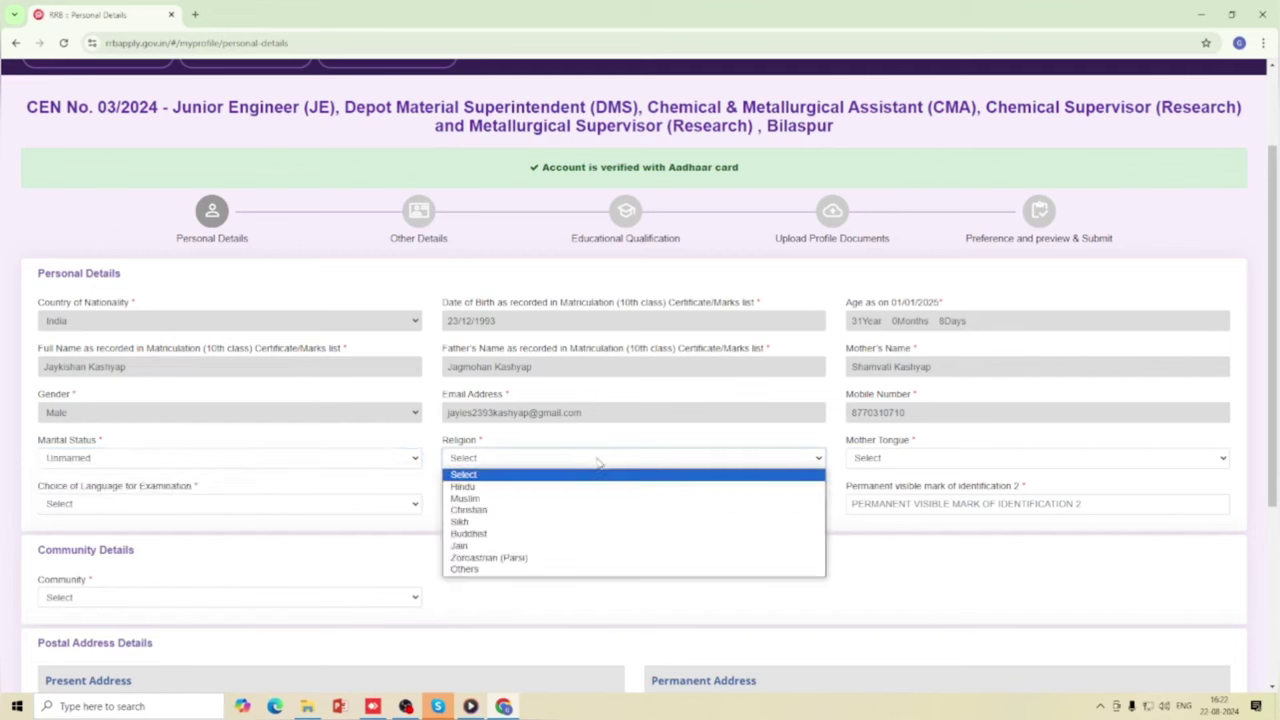
{"action": "left_click", "coordinate": [474, 486]}
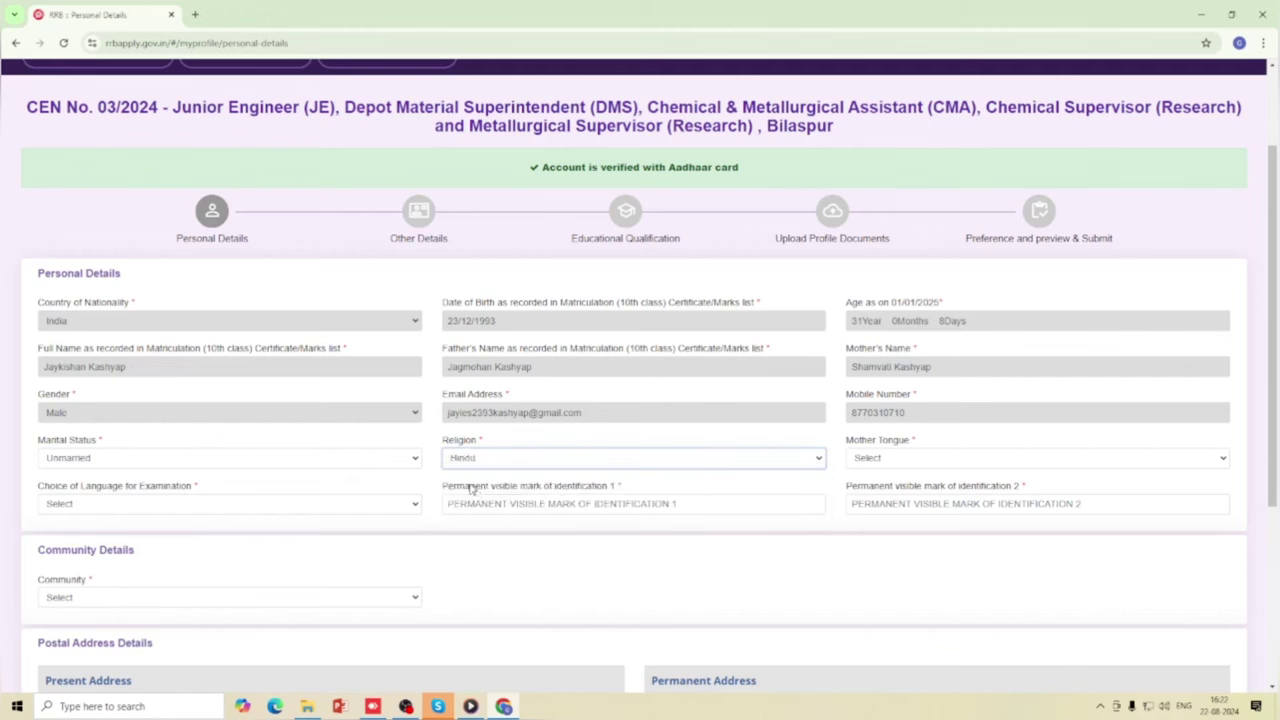
{"action": "left_click", "coordinate": [880, 459]}
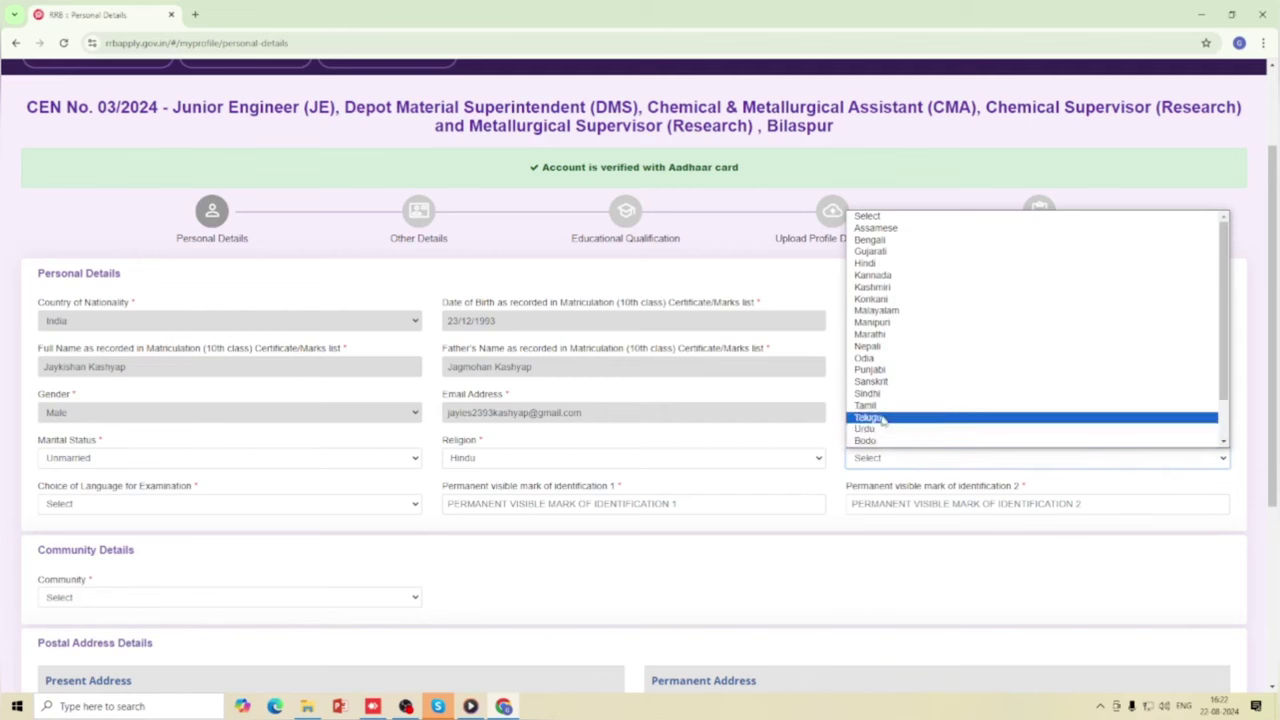
{"action": "left_click", "coordinate": [866, 265]}
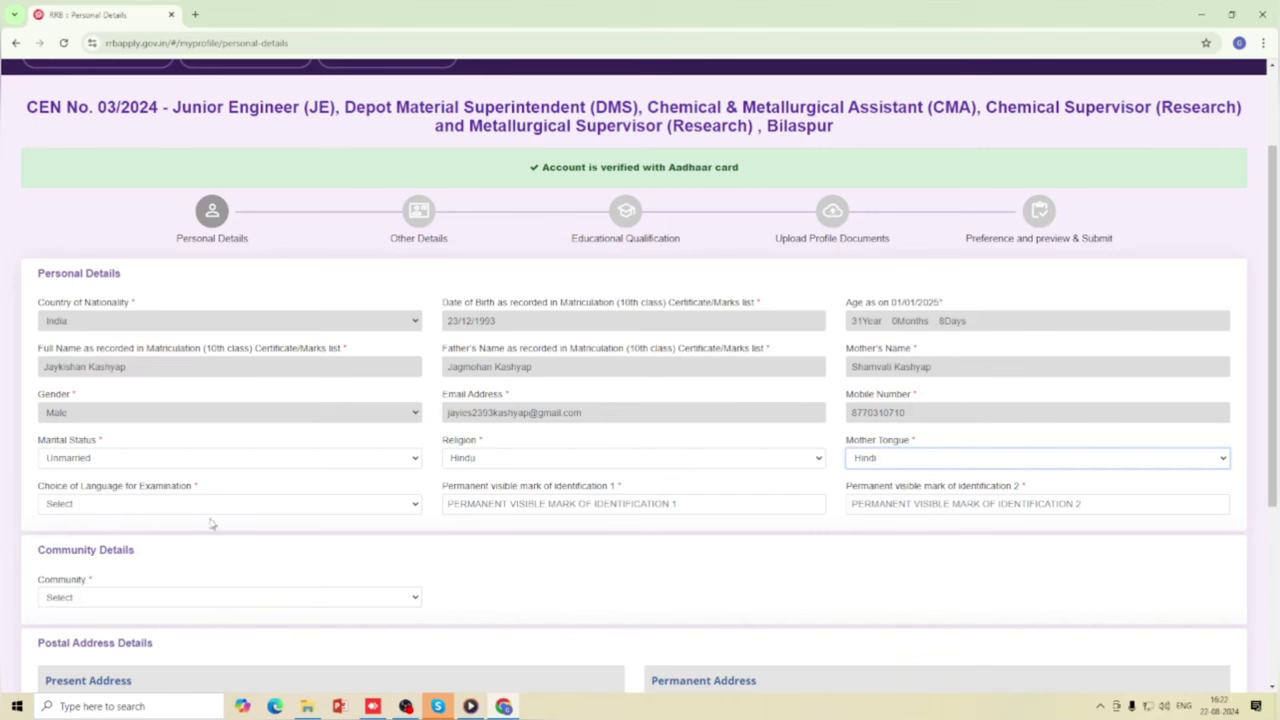
{"action": "left_click", "coordinate": [403, 505]}
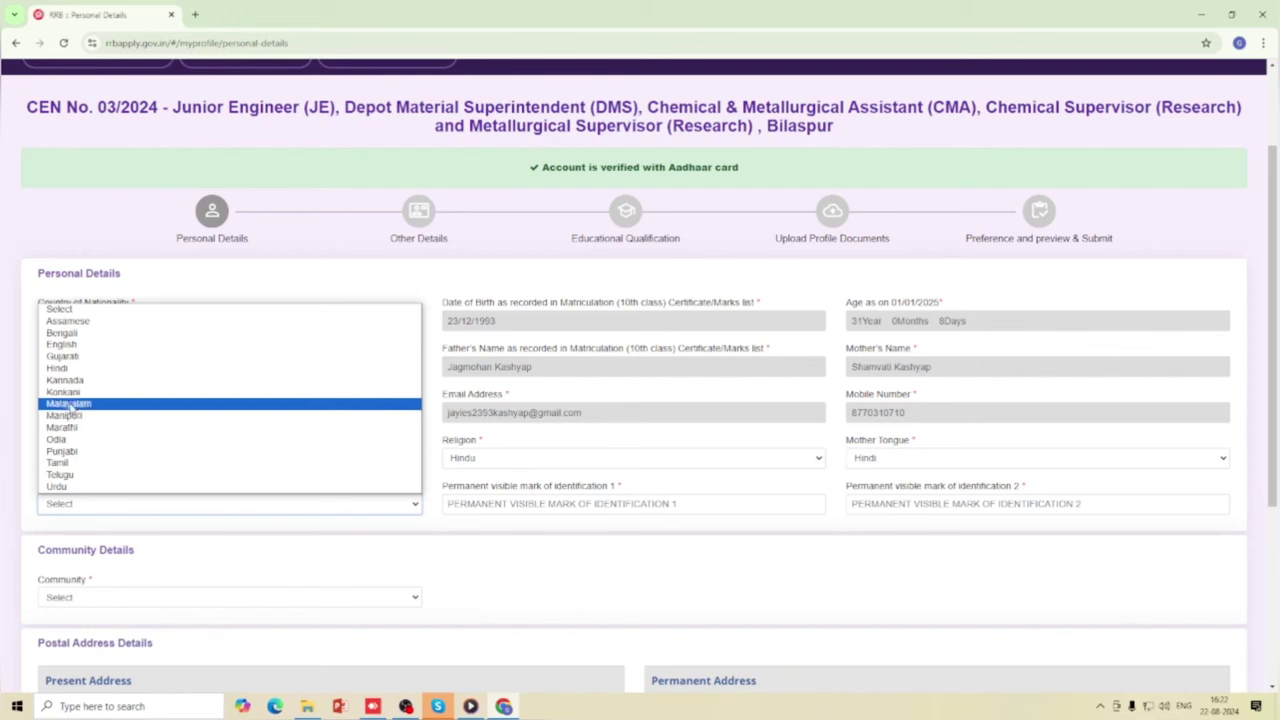
{"action": "left_click", "coordinate": [68, 345]}
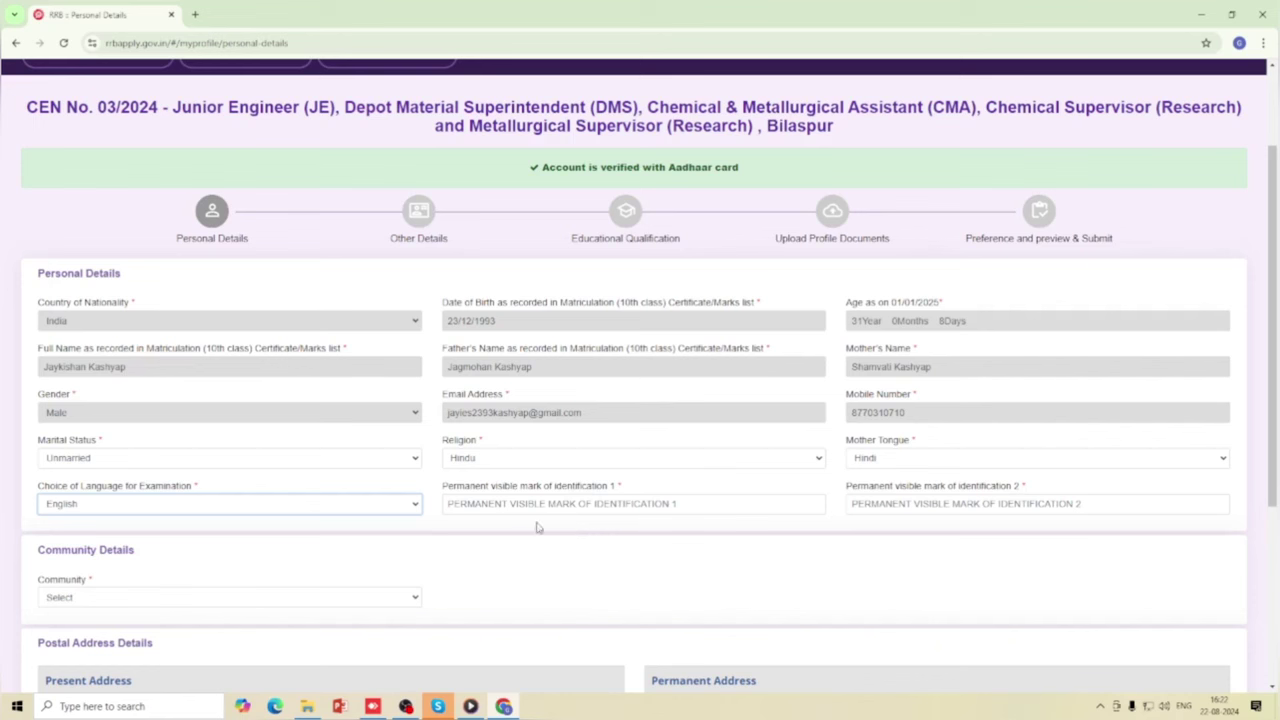
Enter NO MARK in both identification mark fields, correcting the first one.
{"action": "left_click", "coordinate": [668, 505]}
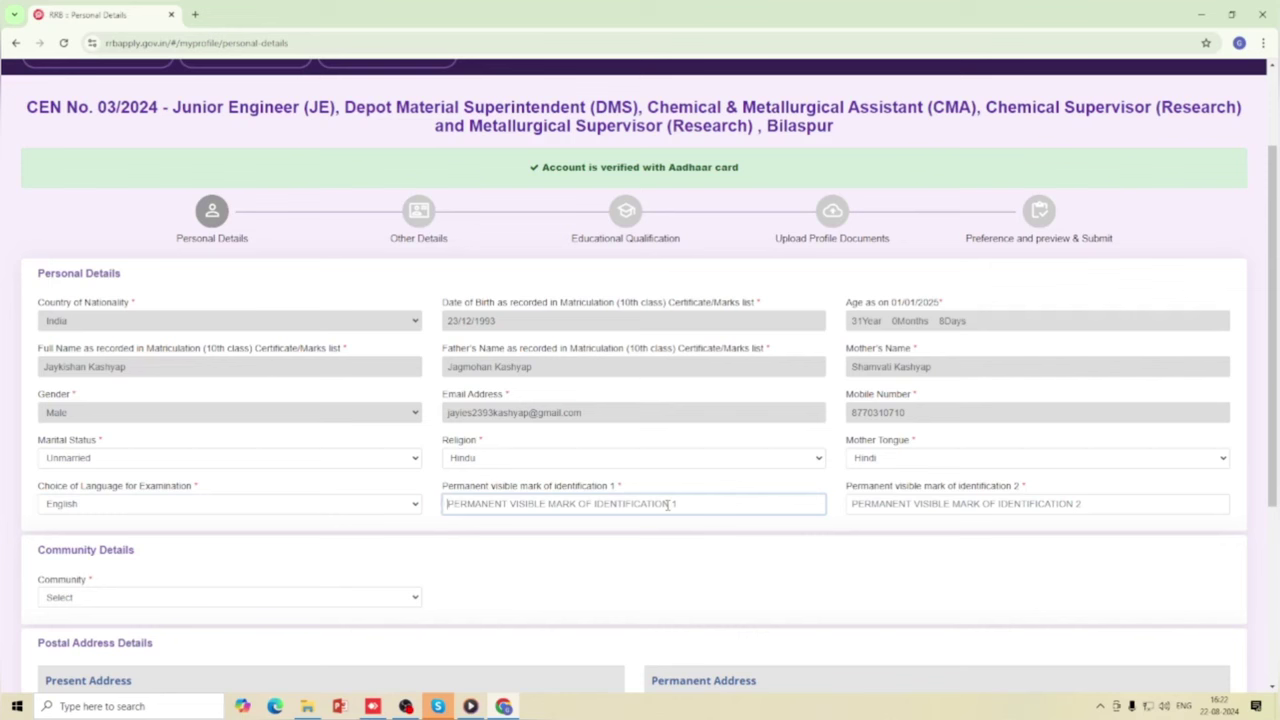
{"action": "type", "text": "NO M"}
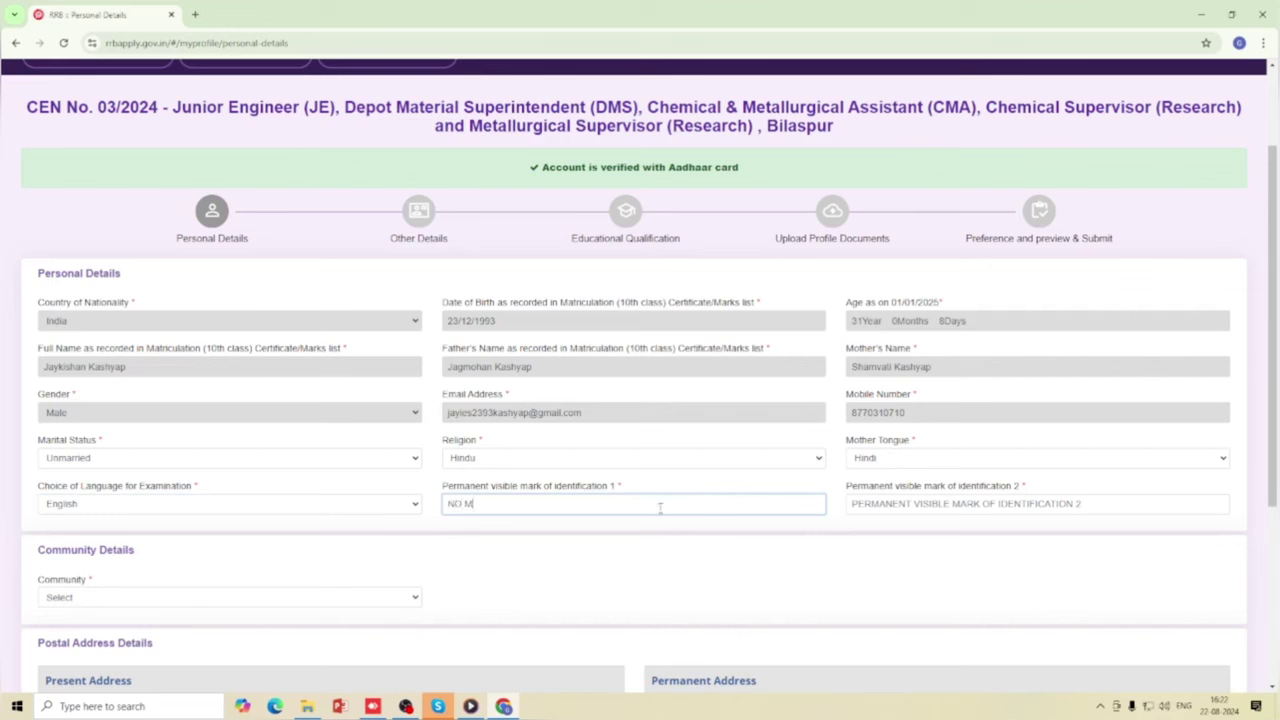
{"action": "type", "text": "ARKING"}
{"action": "left_click", "coordinate": [898, 503]}
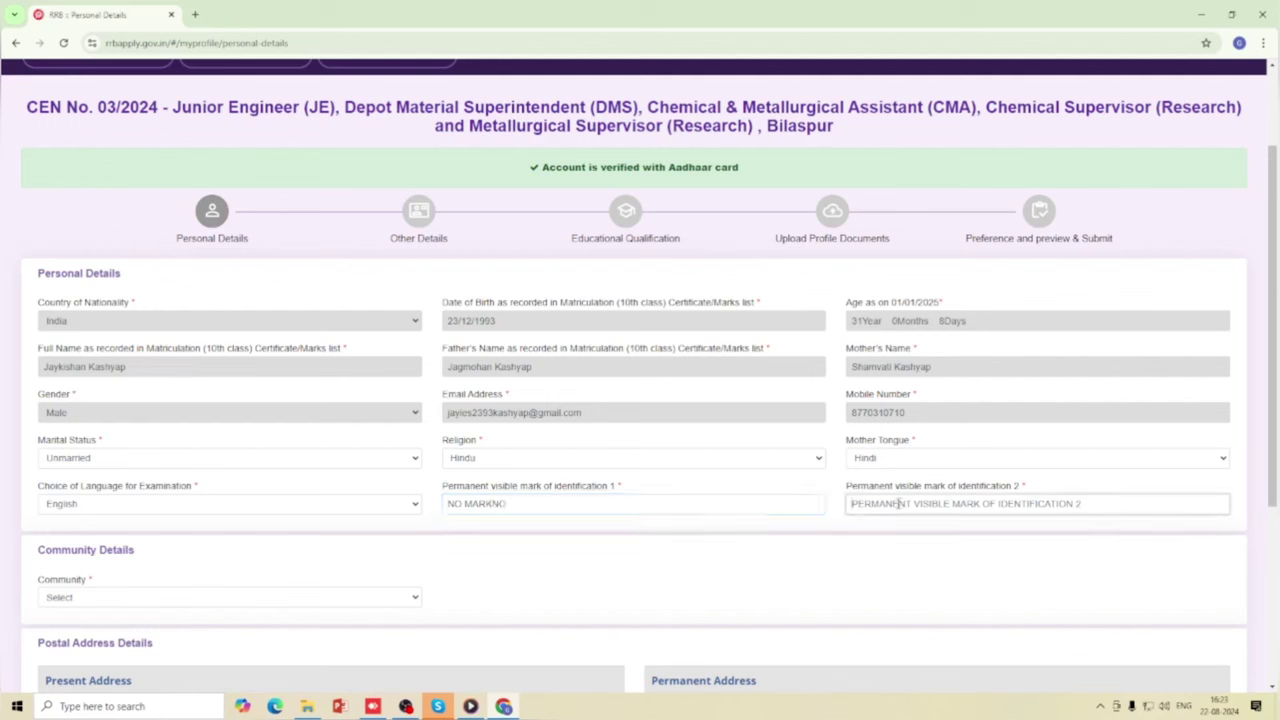
{"action": "left_click", "coordinate": [555, 496]}
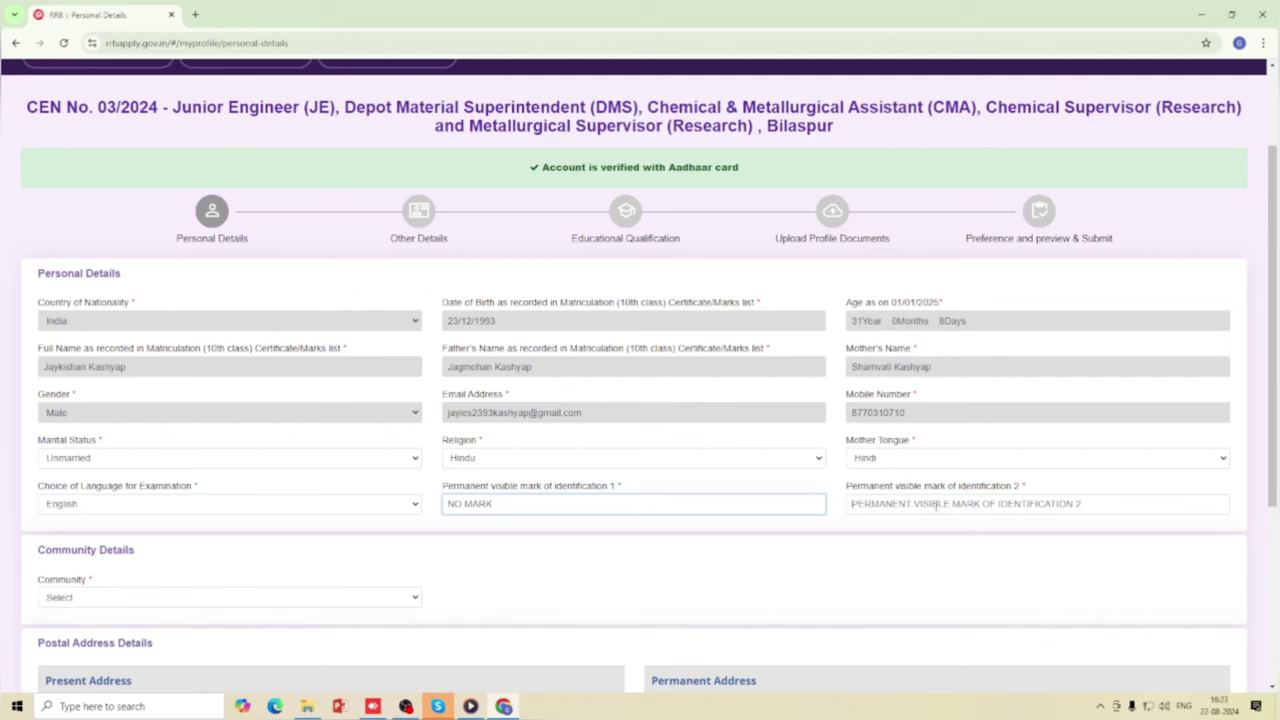
{"action": "left_click", "coordinate": [906, 505]}
{"action": "type", "text": "NO M"}
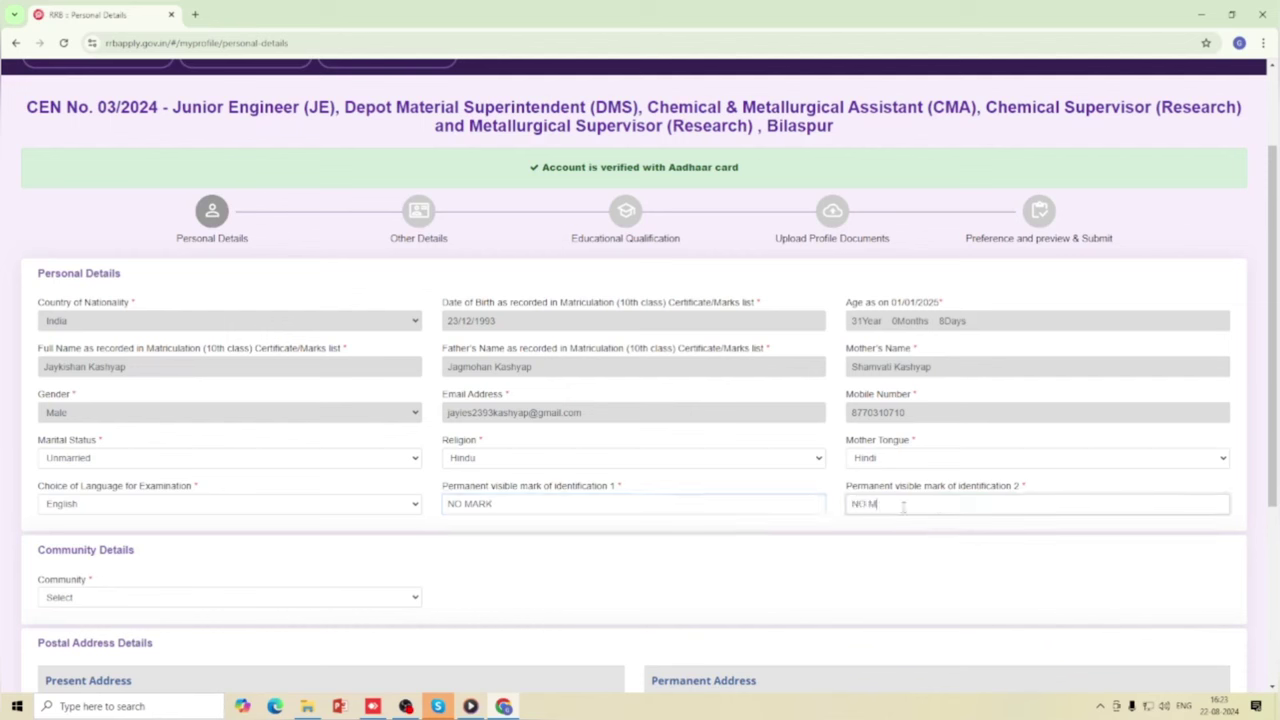
{"action": "type", "text": "ARK"}
{"action": "scroll", "coordinate": [723, 510], "scroll_direction": "down", "scroll_amount": 2}
{"action": "scroll", "coordinate": [126, 434], "scroll_direction": "down", "scroll_amount": 1}
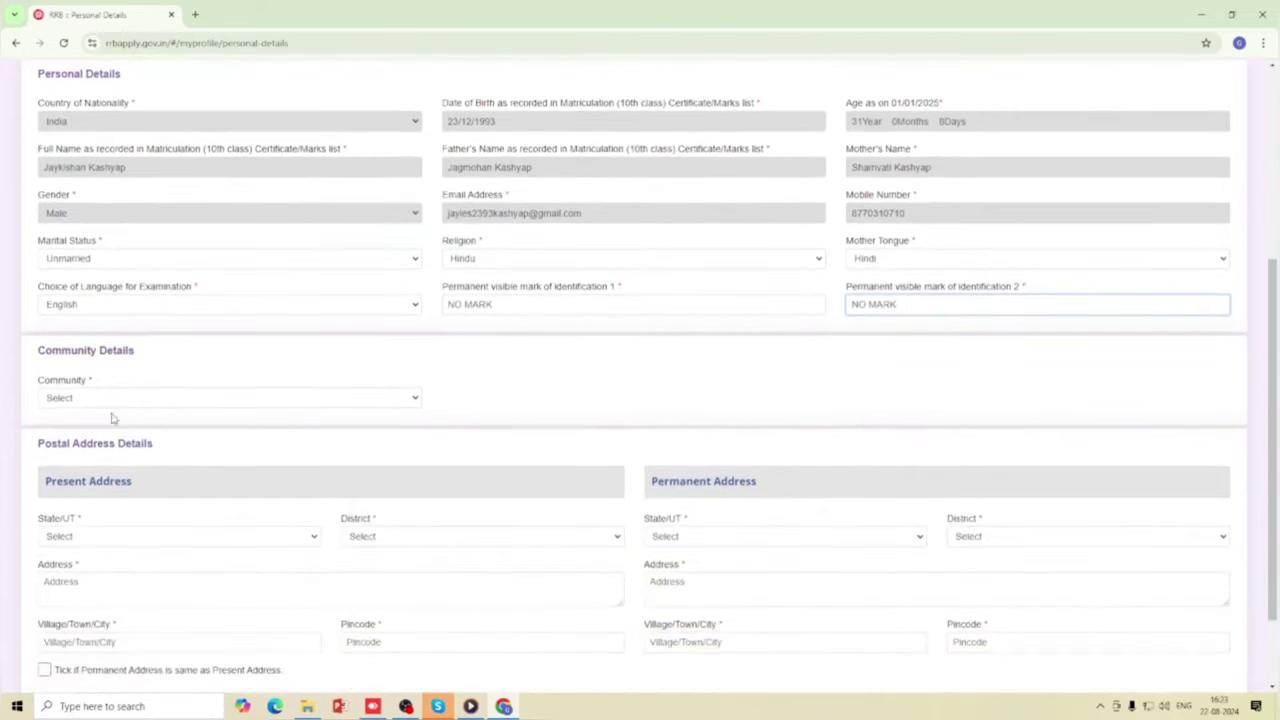
Try UR, then SC as community, accepting the notice and inspecting the caste certificate fields.
{"action": "left_click", "coordinate": [265, 398]}
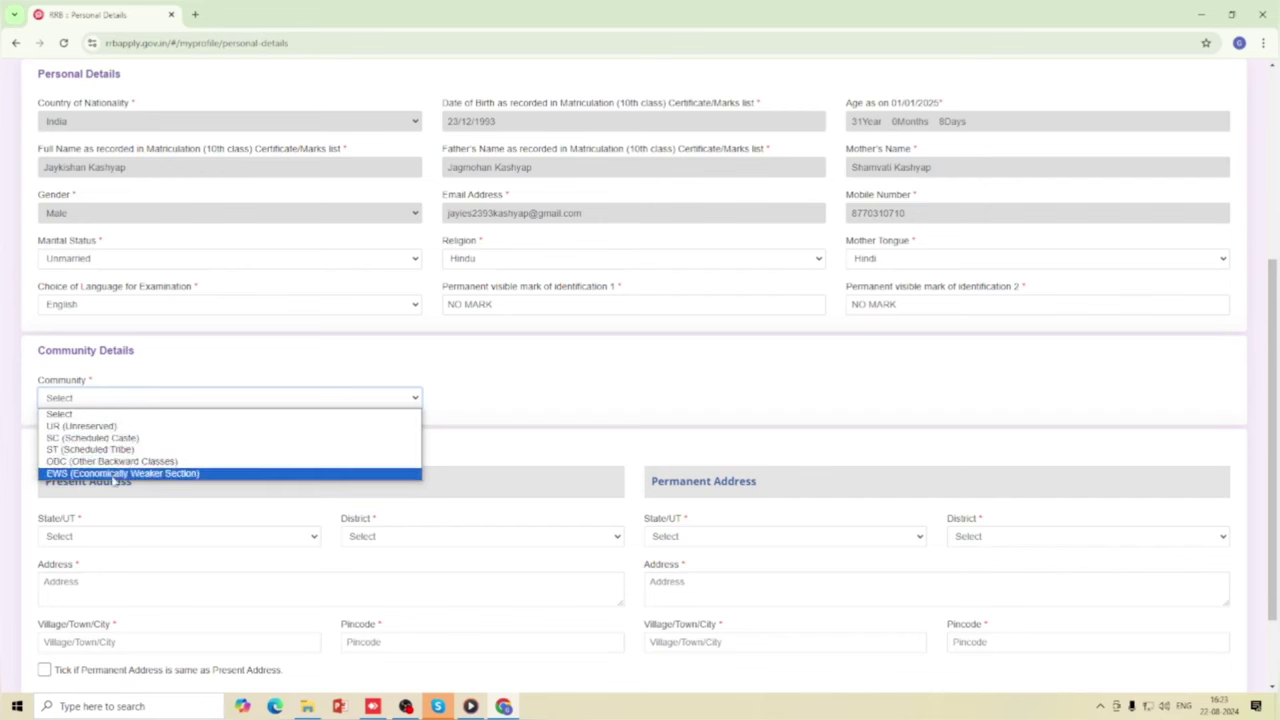
{"action": "left_click", "coordinate": [104, 427]}
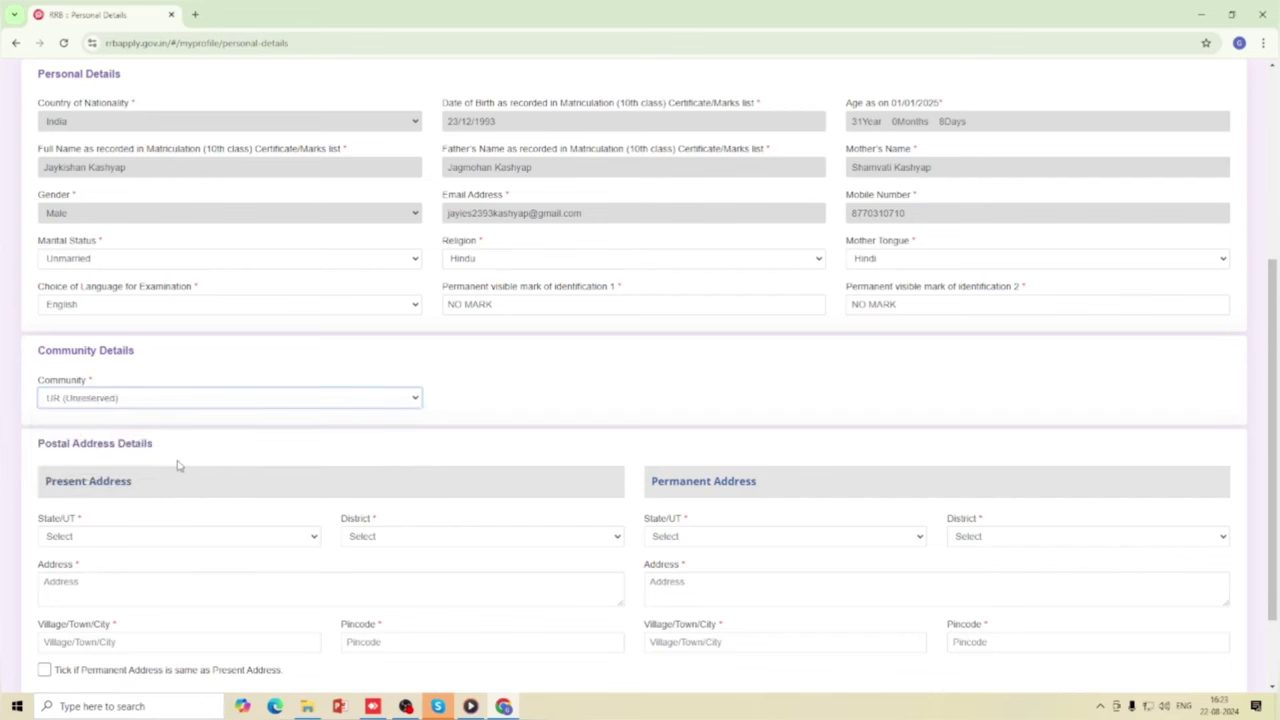
{"action": "left_click", "coordinate": [210, 398]}
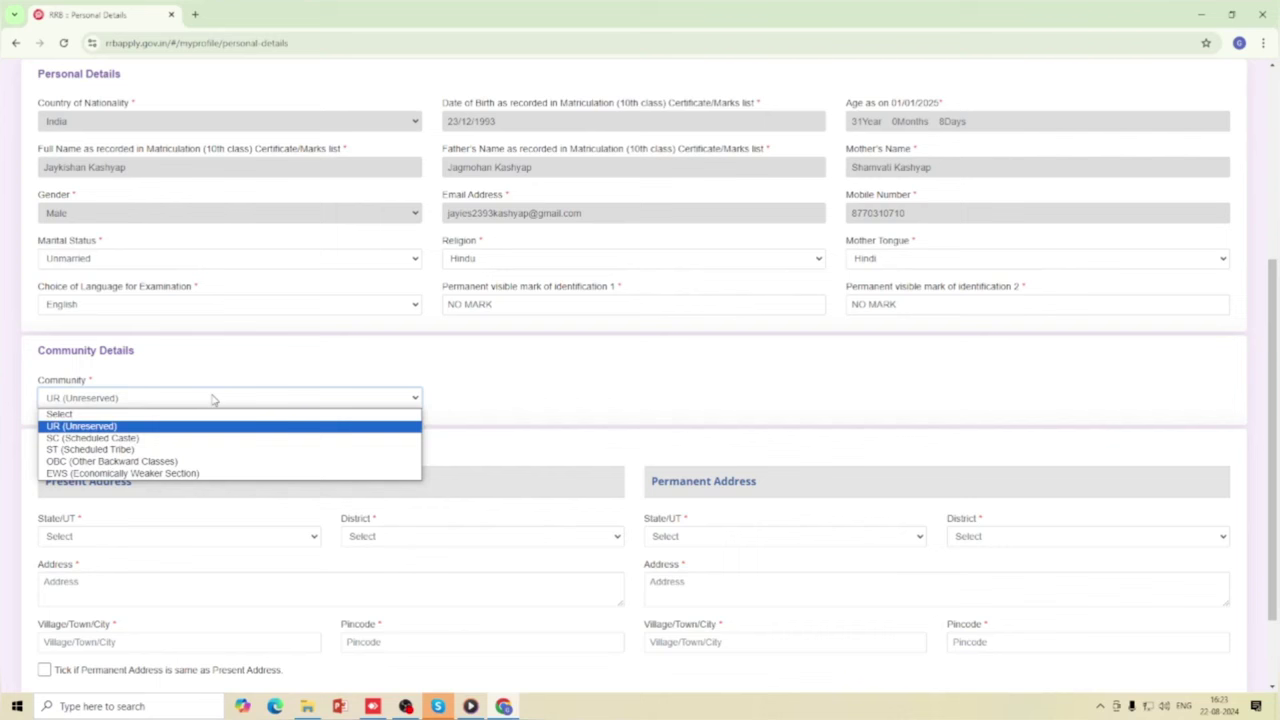
{"action": "left_click", "coordinate": [120, 437]}
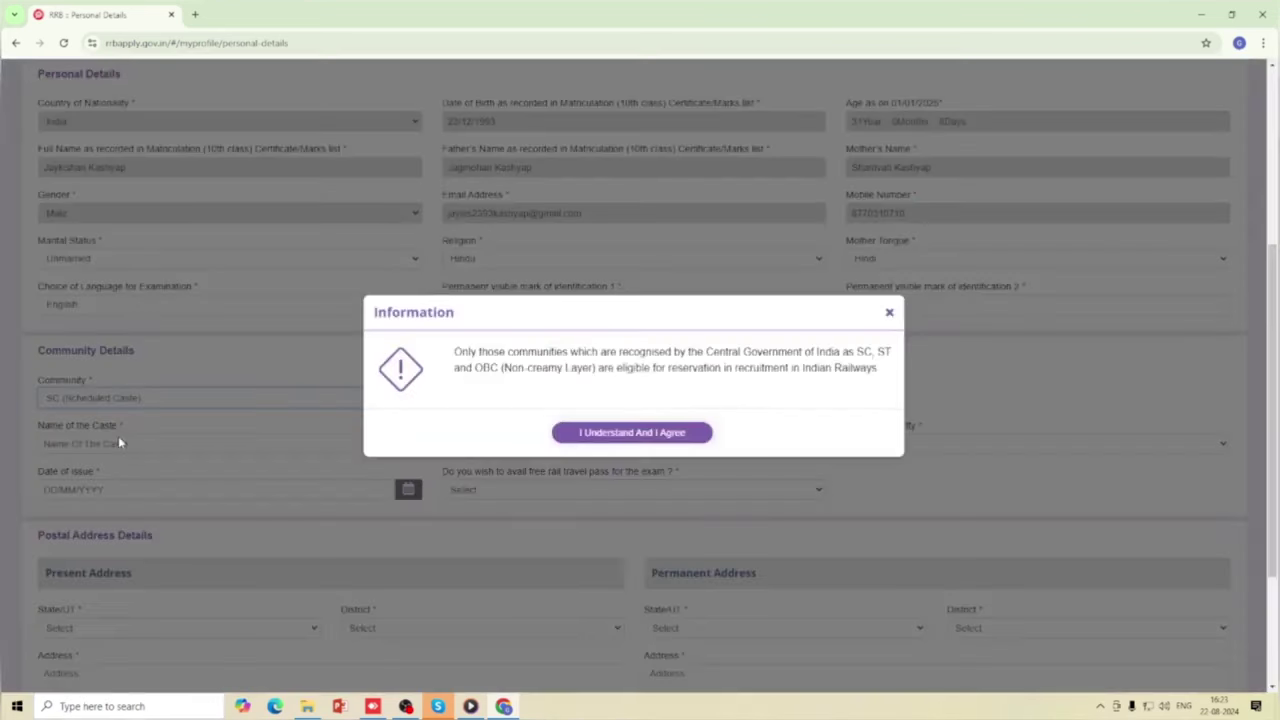
{"action": "left_click", "coordinate": [578, 436]}
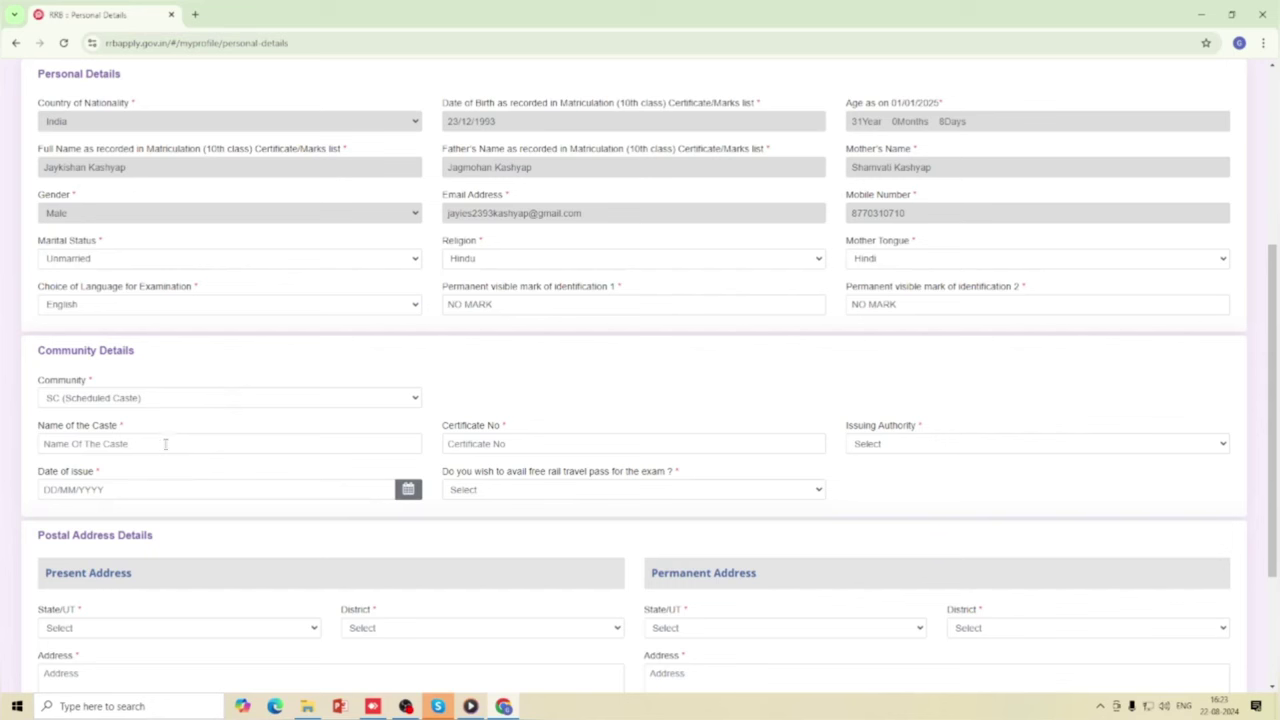
{"action": "left_click", "coordinate": [166, 444]}
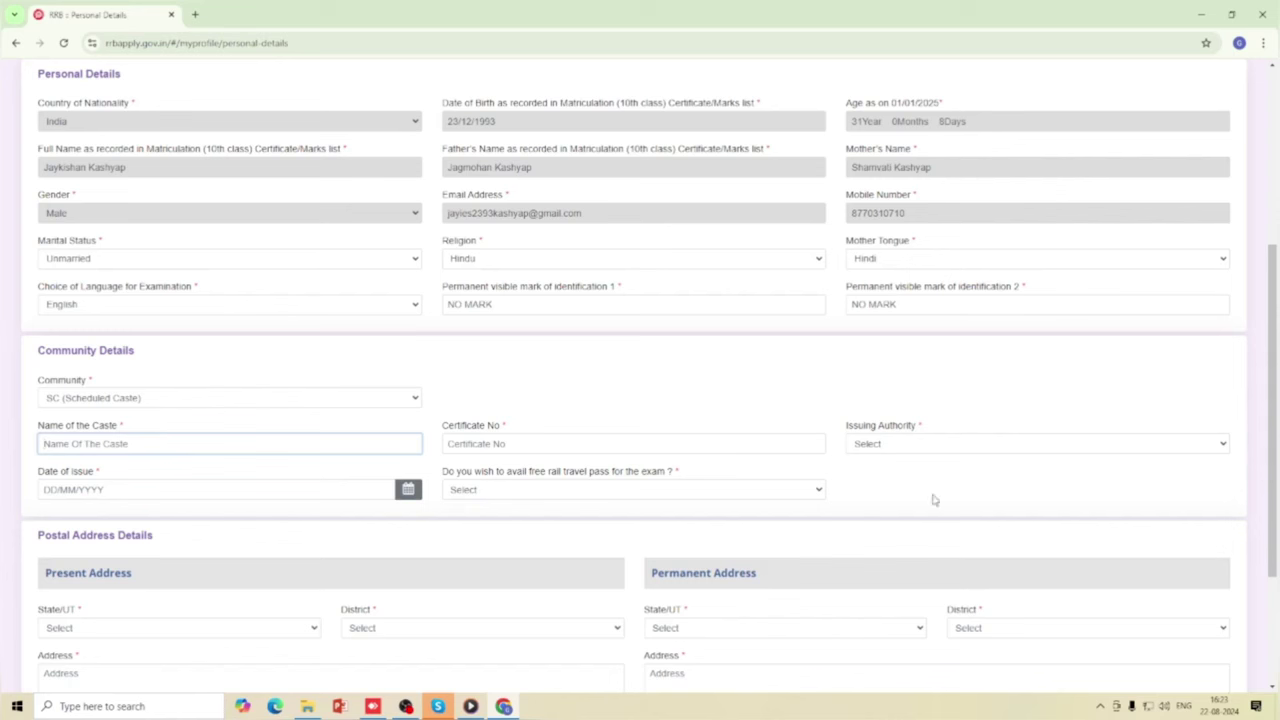
{"action": "left_click", "coordinate": [904, 447]}
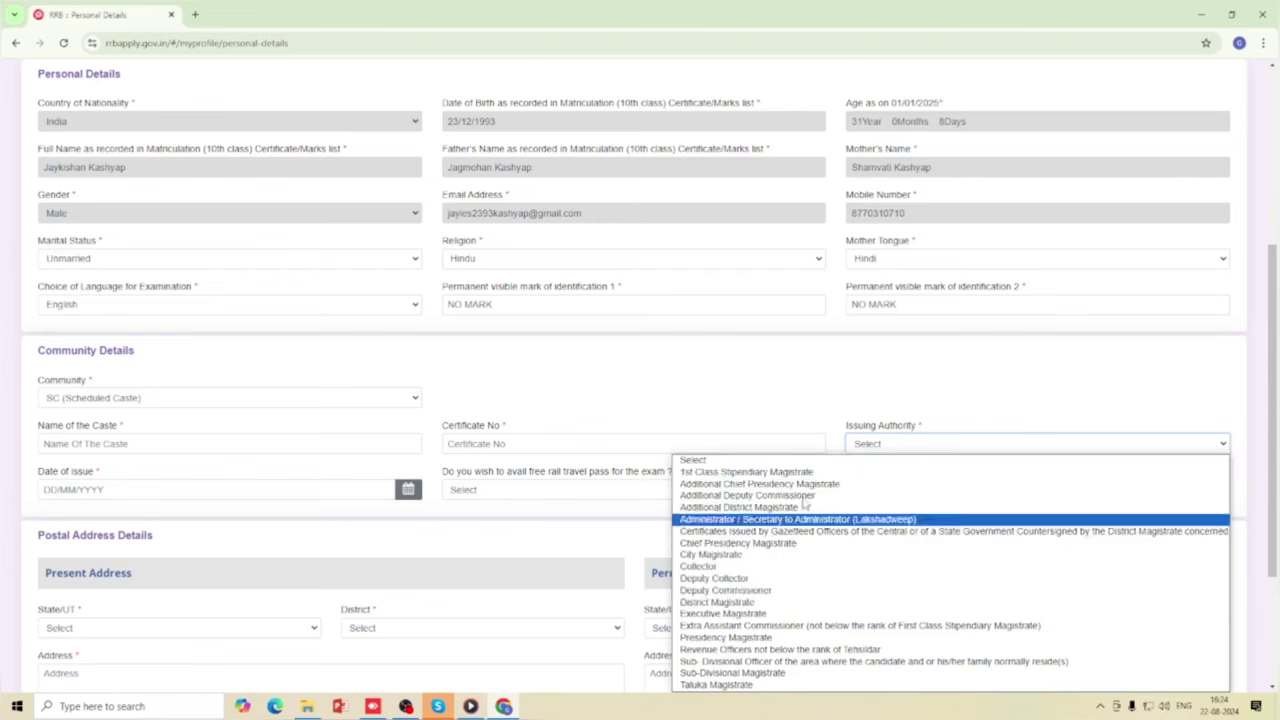
{"action": "left_click", "coordinate": [858, 447]}
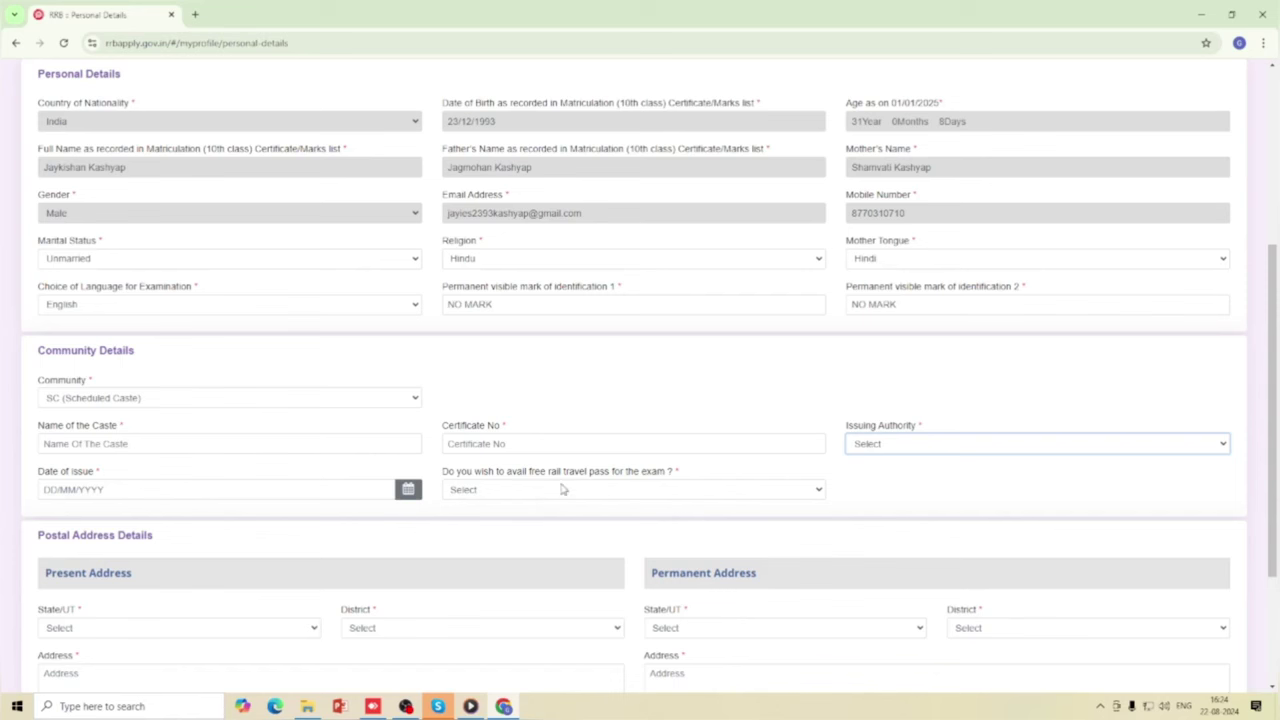
{"action": "left_click", "coordinate": [684, 491]}
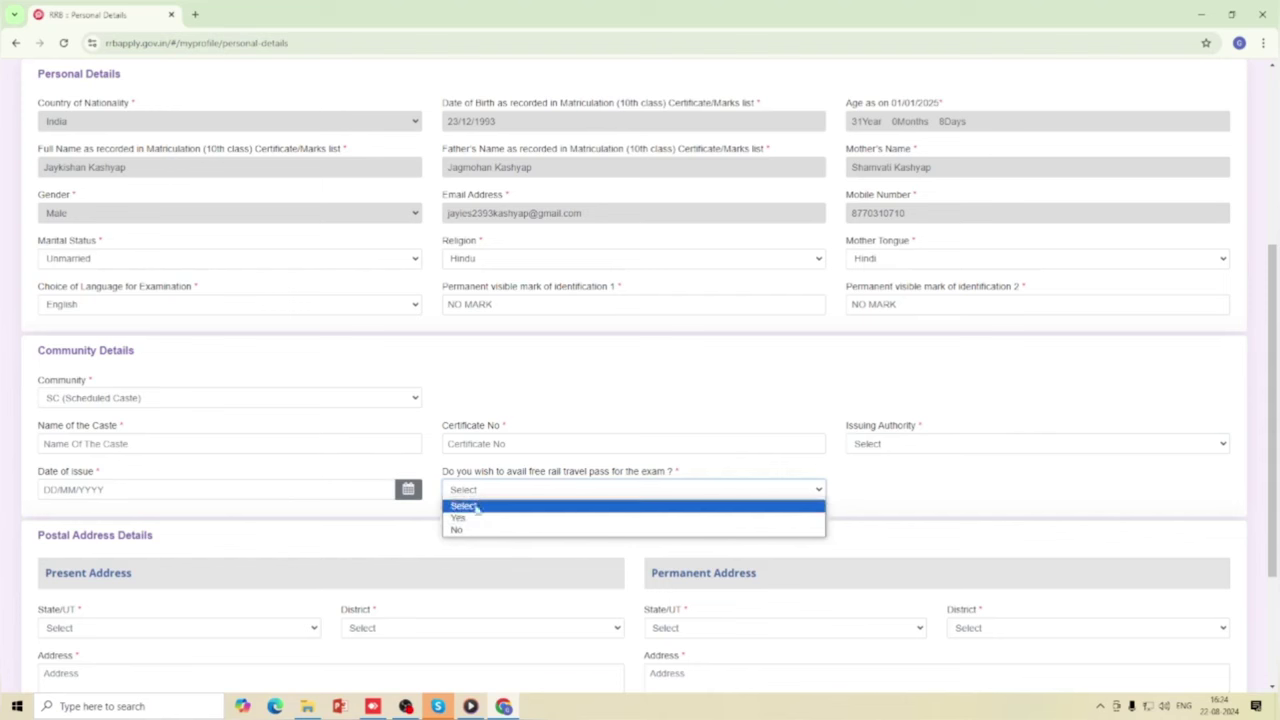
{"action": "left_click", "coordinate": [487, 491]}
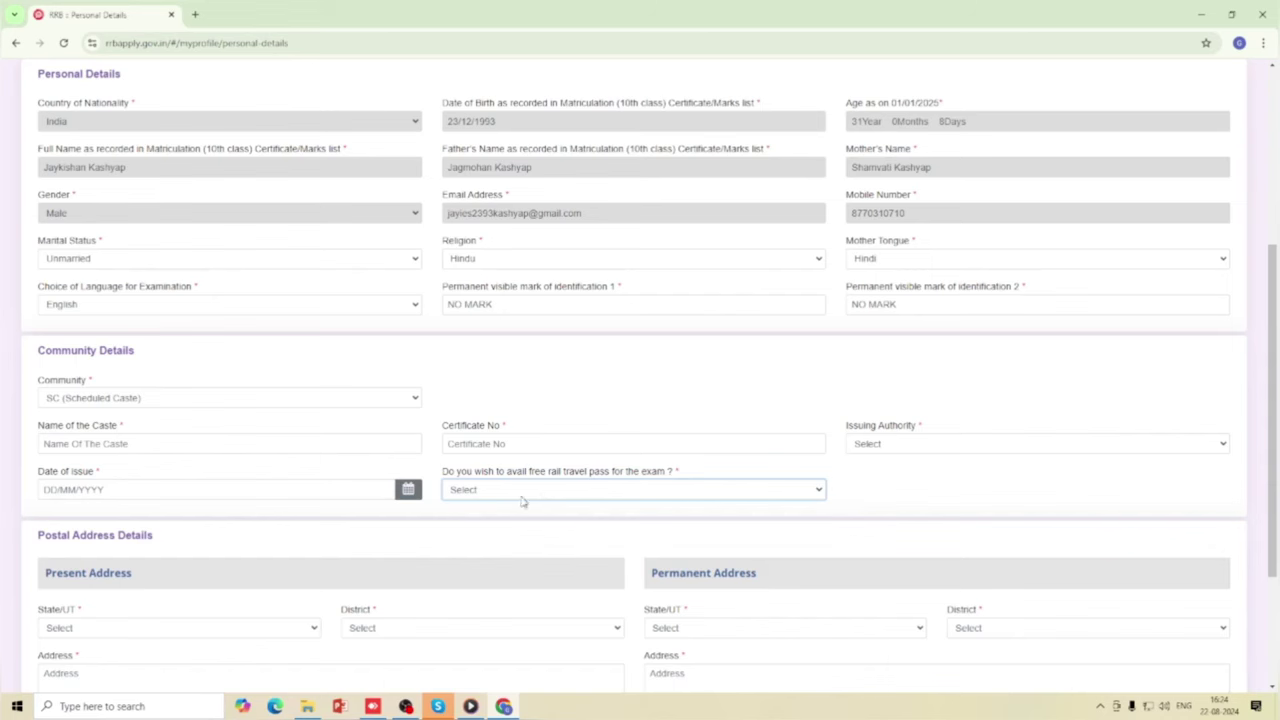
Set community to ST (Scheduled Tribe), accept the notice, and leave its tribe fields blank.
{"action": "left_click", "coordinate": [171, 402]}
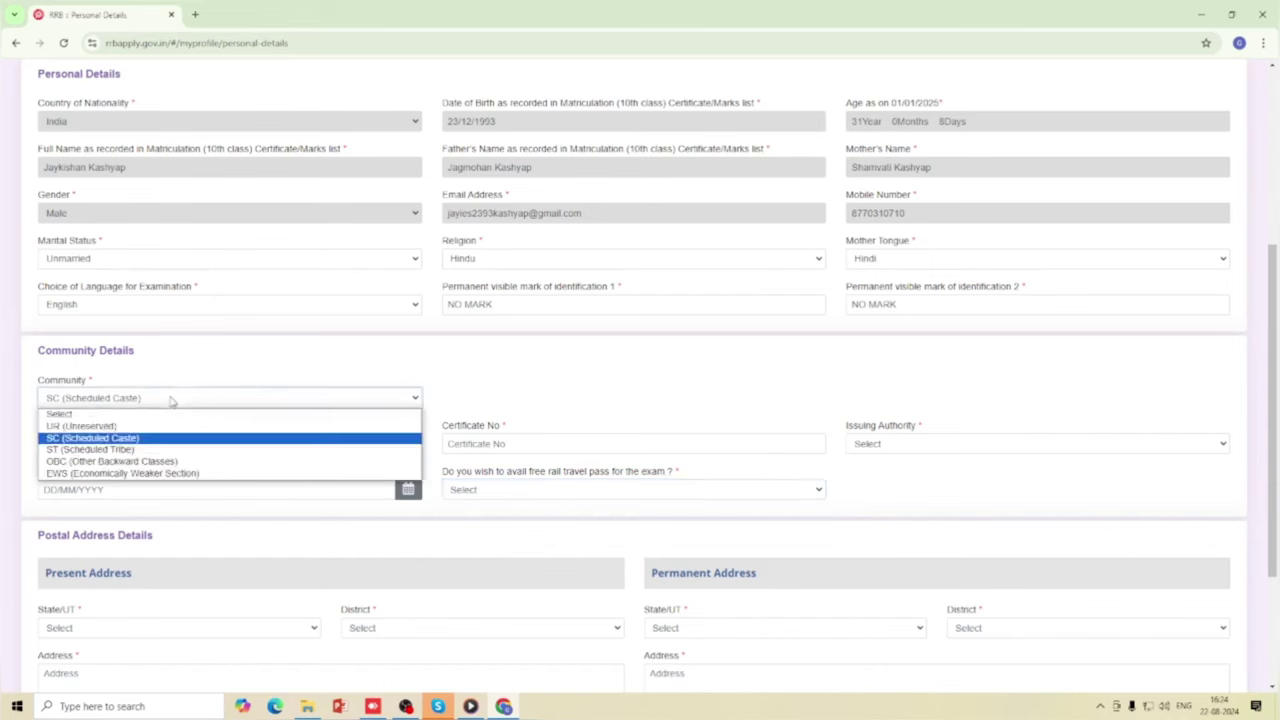
{"action": "left_click", "coordinate": [133, 440]}
{"action": "left_click", "coordinate": [632, 436]}
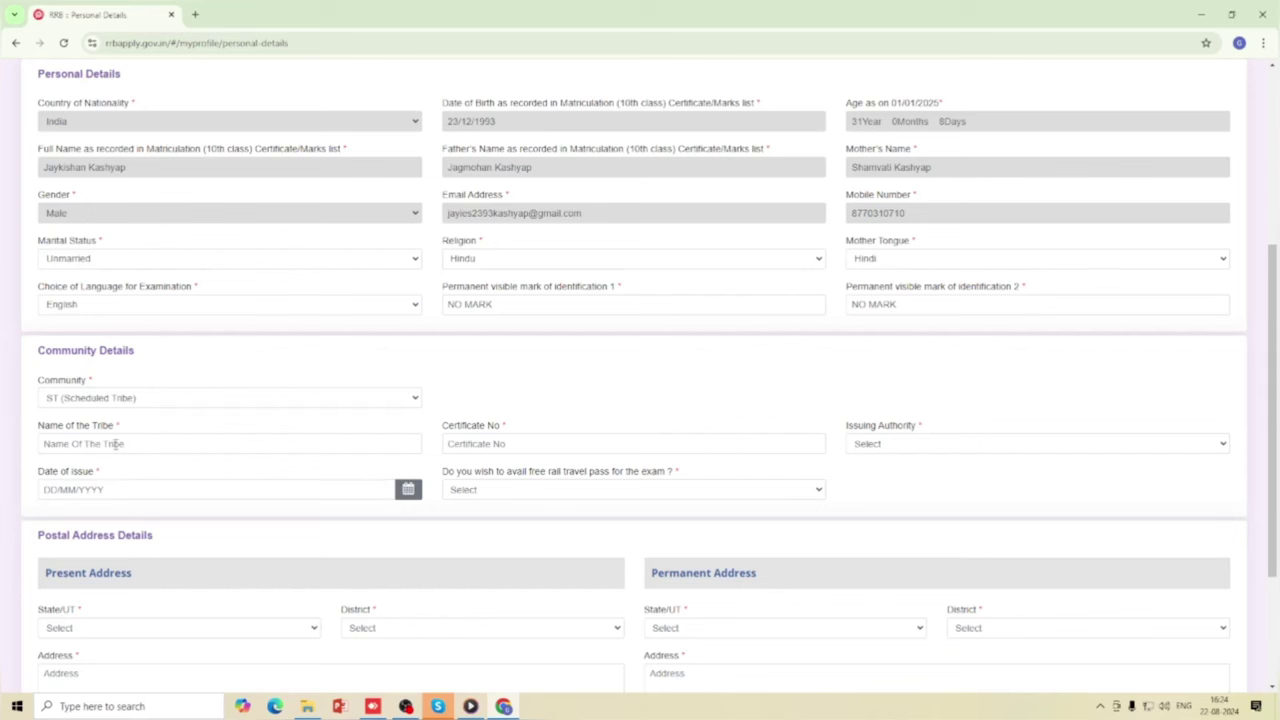
{"action": "left_click", "coordinate": [159, 444]}
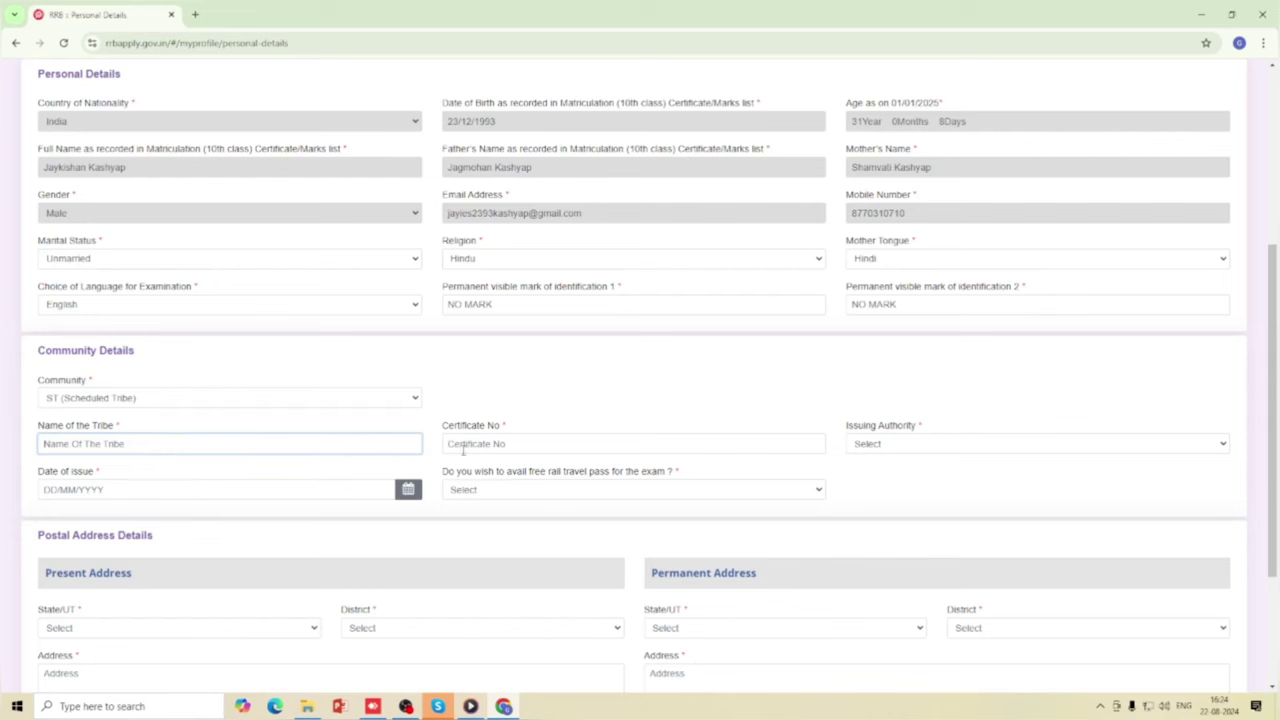
{"action": "left_click", "coordinate": [511, 447]}
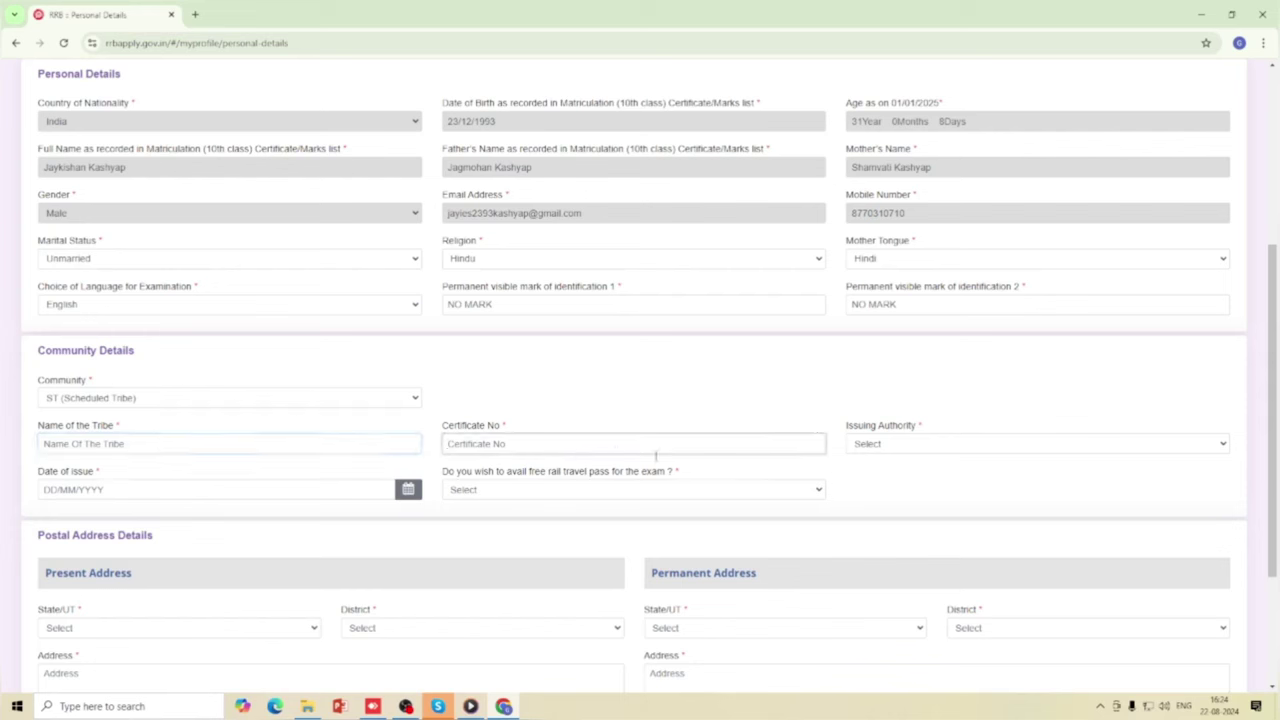
{"action": "left_click", "coordinate": [869, 447]}
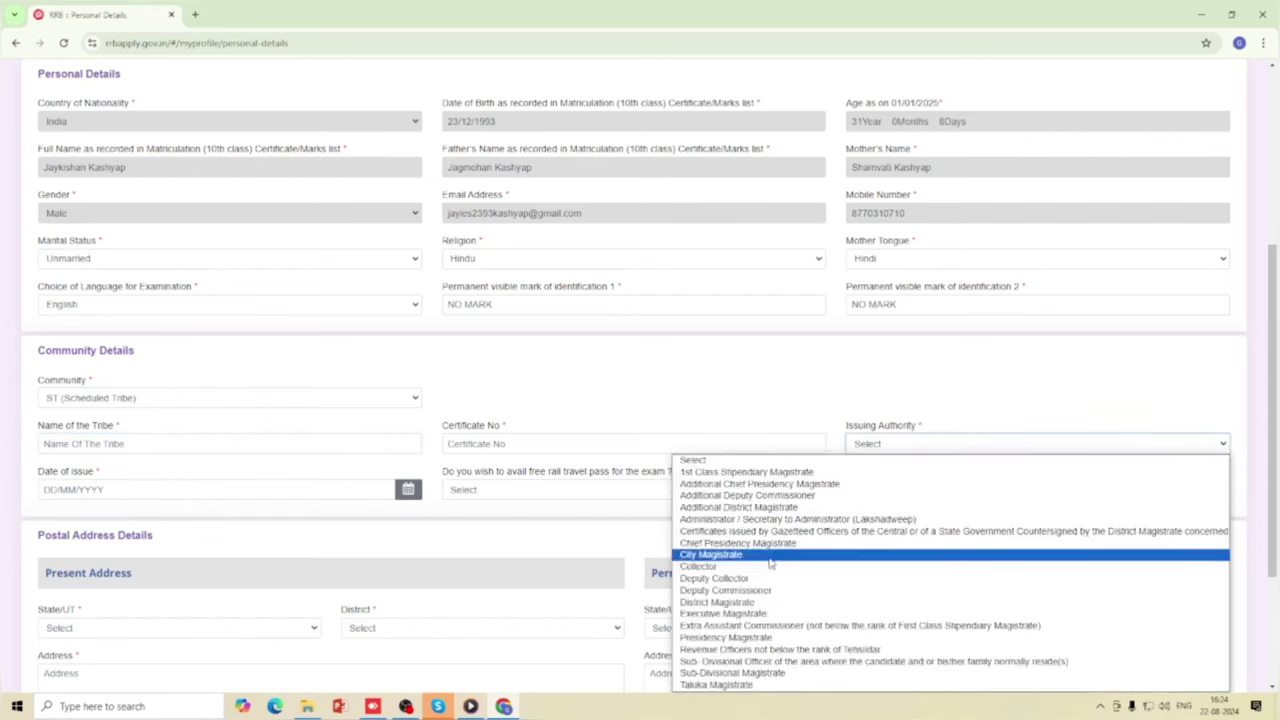
{"action": "left_click", "coordinate": [866, 443]}
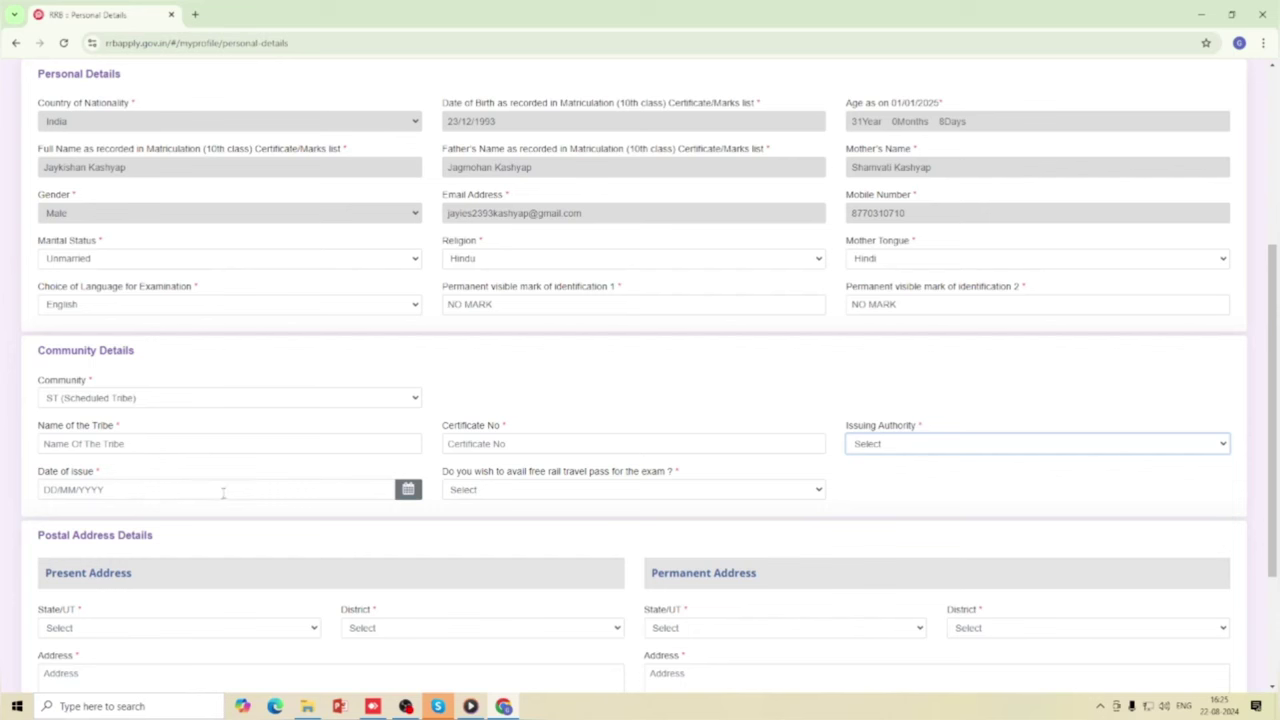
{"action": "left_click", "coordinate": [517, 491]}
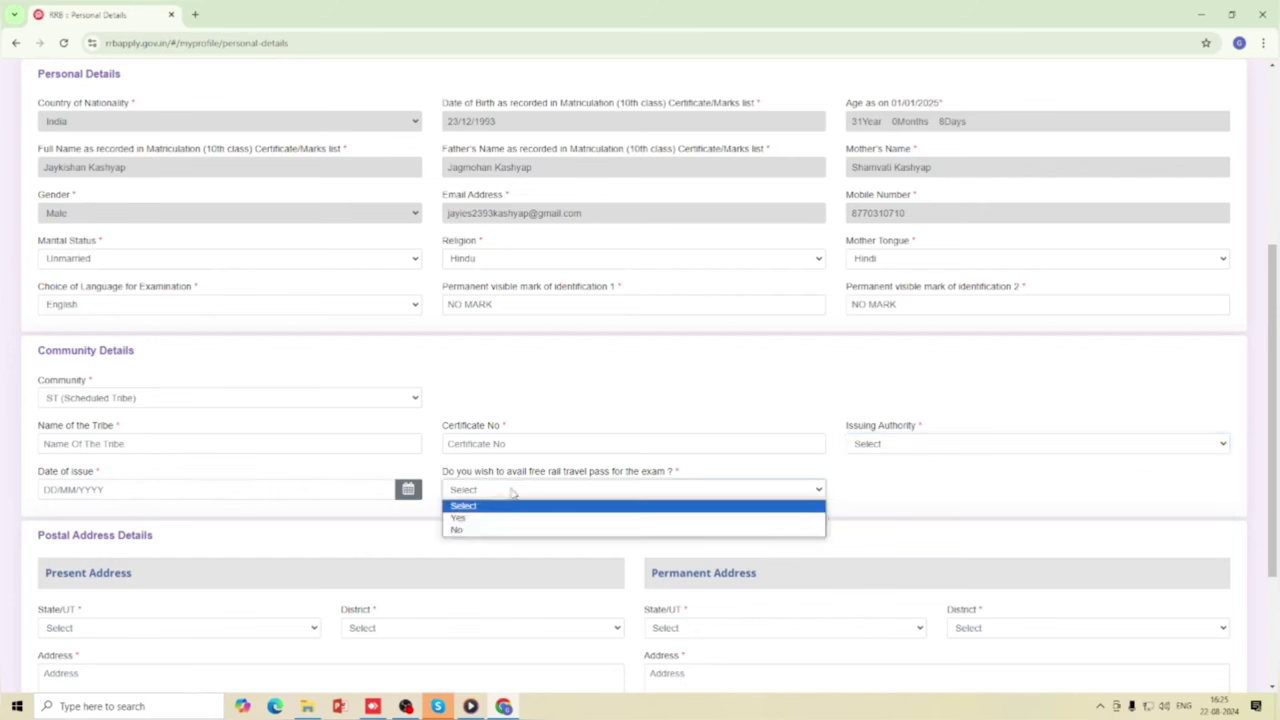
{"action": "left_click", "coordinate": [491, 494]}
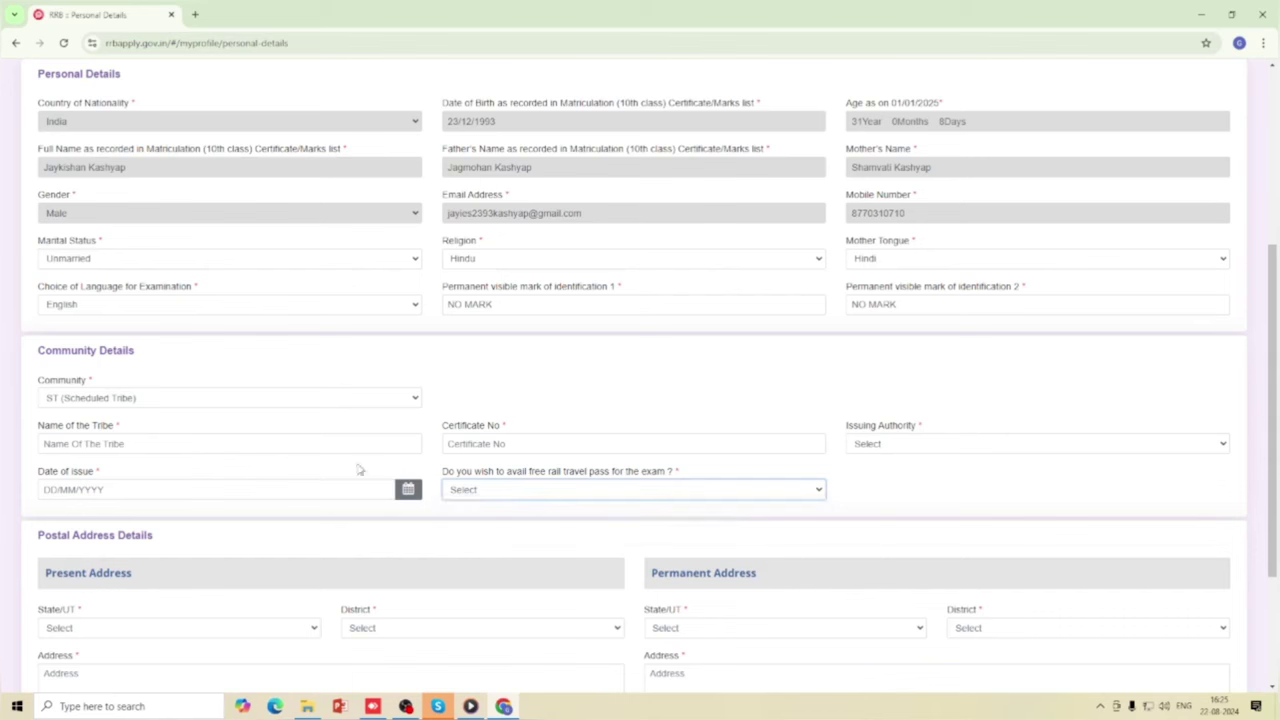
Try OBC as community, accepting the notice and checking the non-creamy layer choices.
{"action": "left_click", "coordinate": [165, 402]}
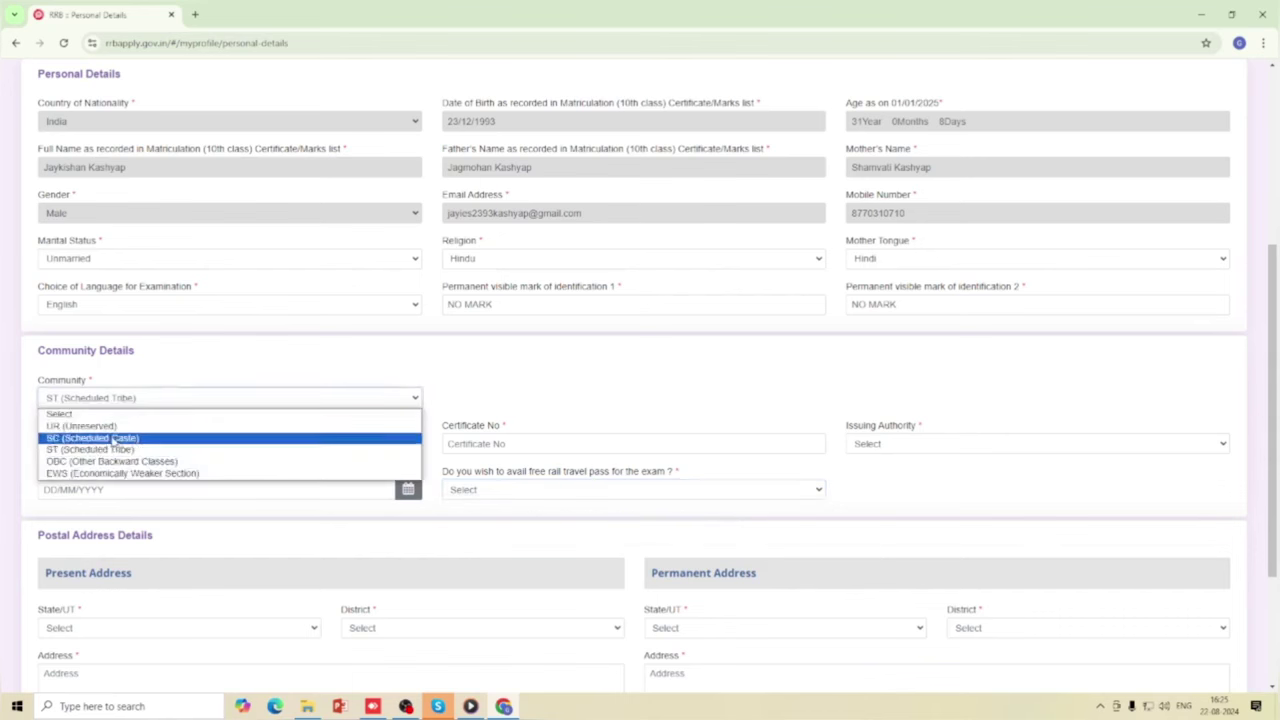
{"action": "left_click", "coordinate": [110, 461]}
{"action": "left_click", "coordinate": [570, 432]}
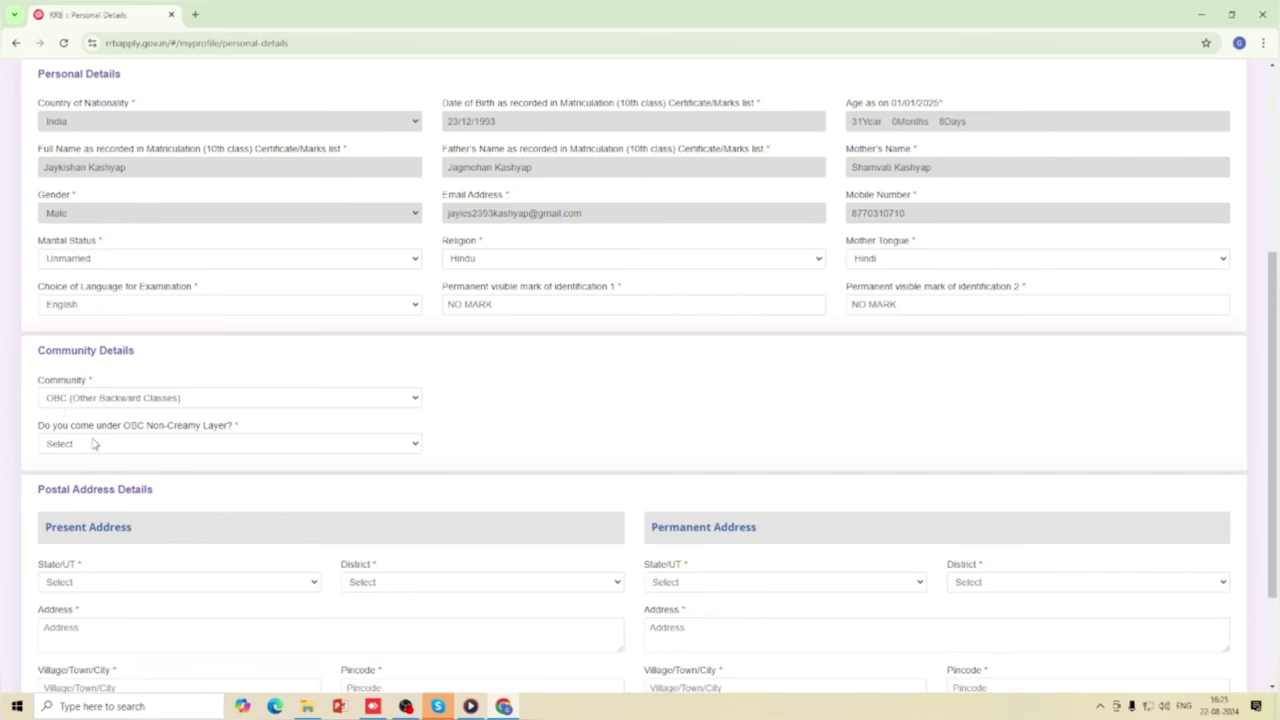
{"action": "left_click", "coordinate": [208, 445]}
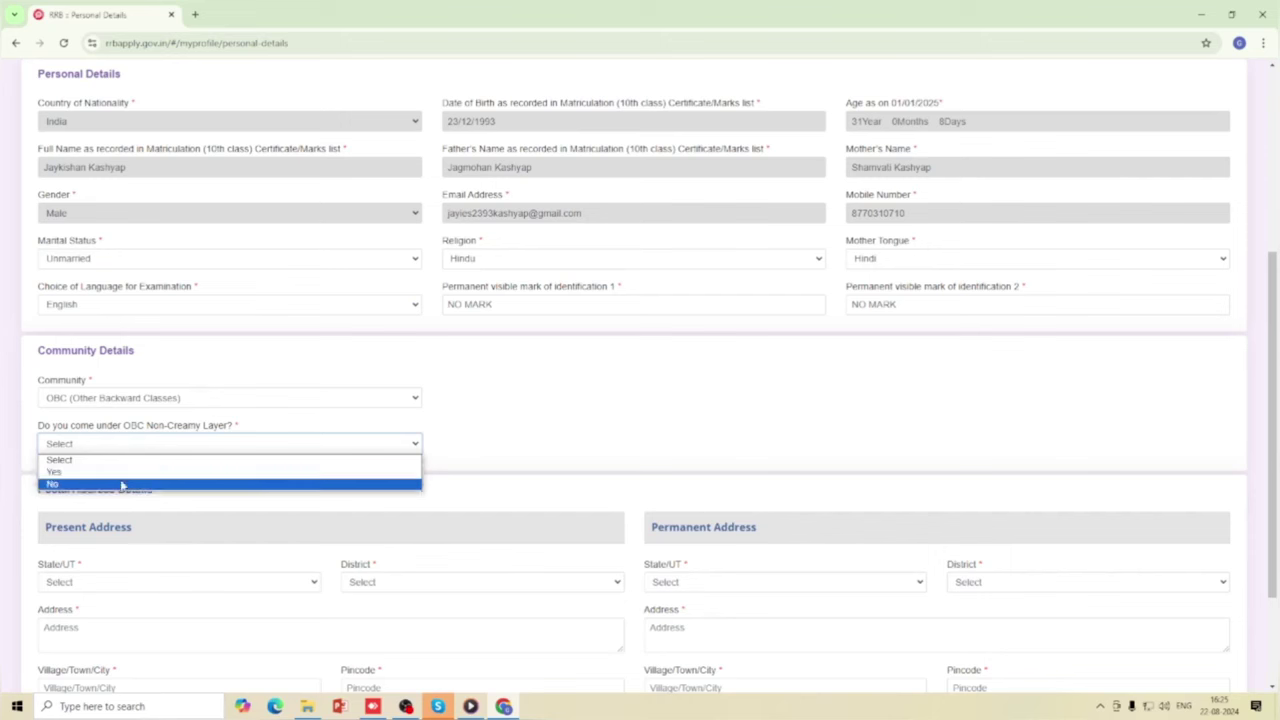
{"action": "left_click", "coordinate": [157, 447]}
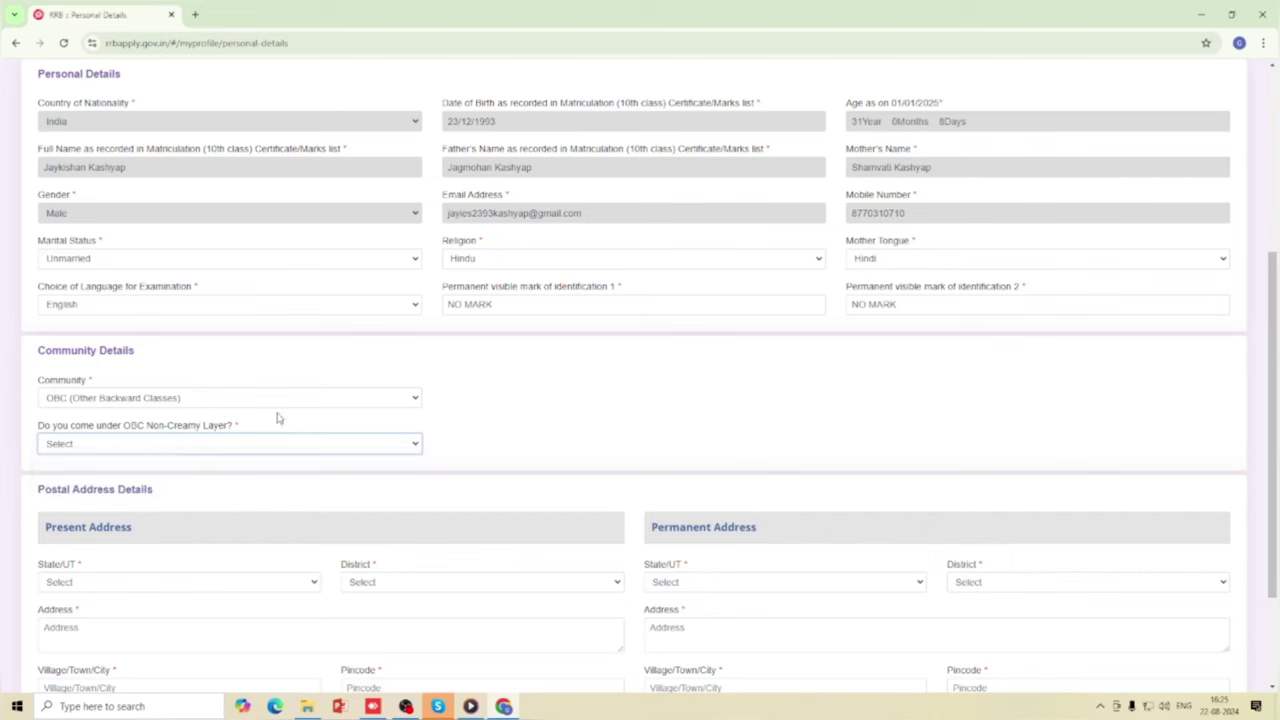
Switch community to EWS, accept its notice, and check the issuing authority and issue-date calendar.
{"action": "left_click", "coordinate": [168, 400]}
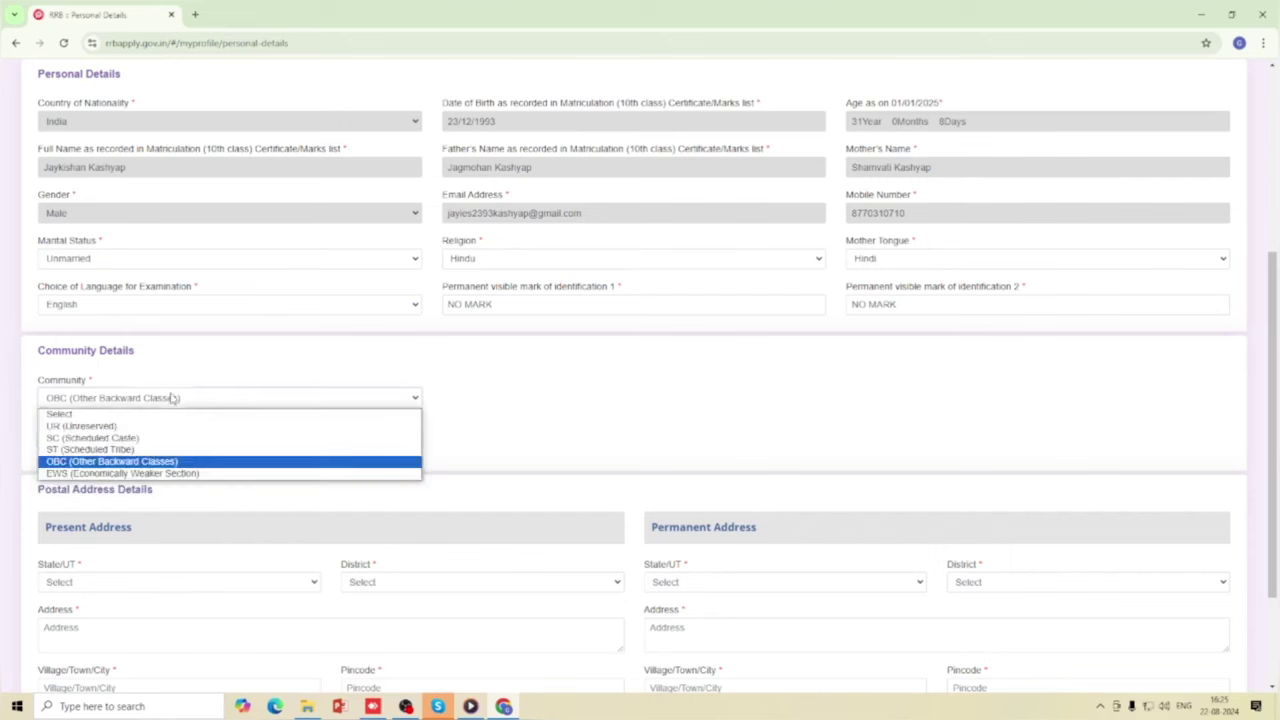
{"action": "left_click", "coordinate": [140, 474]}
{"action": "left_click", "coordinate": [610, 449]}
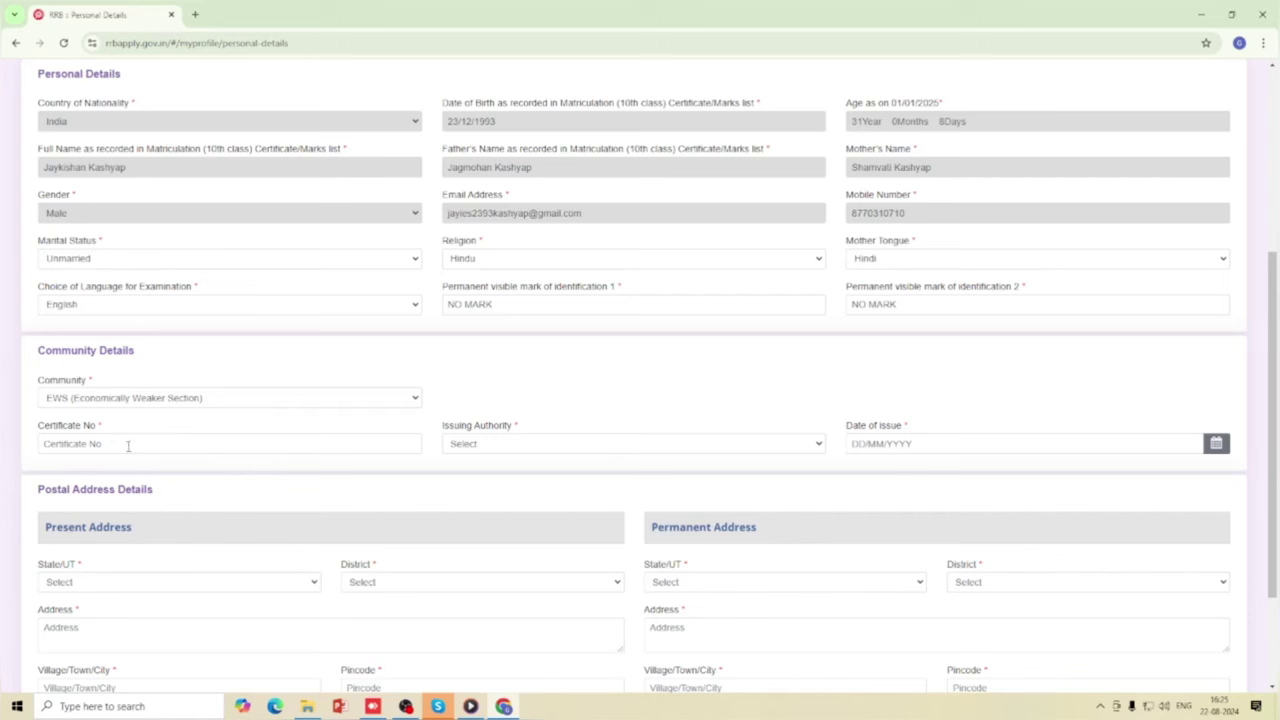
{"action": "left_click", "coordinate": [498, 446]}
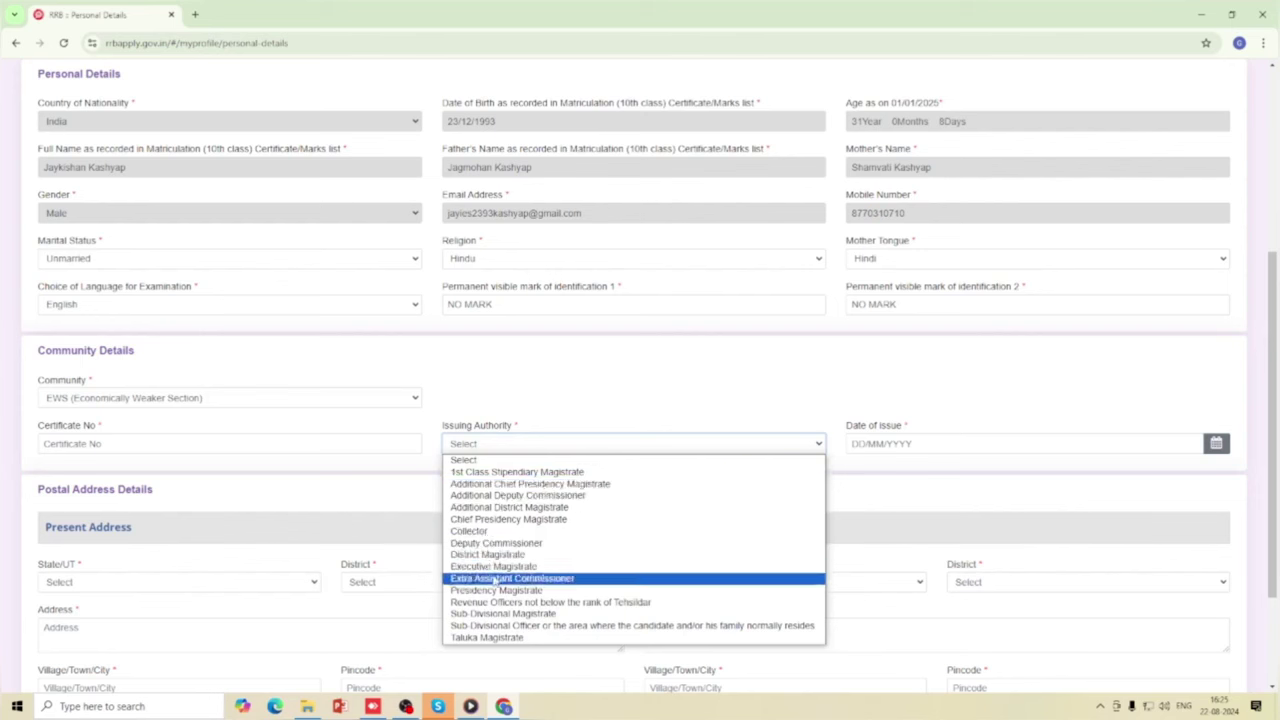
{"action": "left_click", "coordinate": [500, 448]}
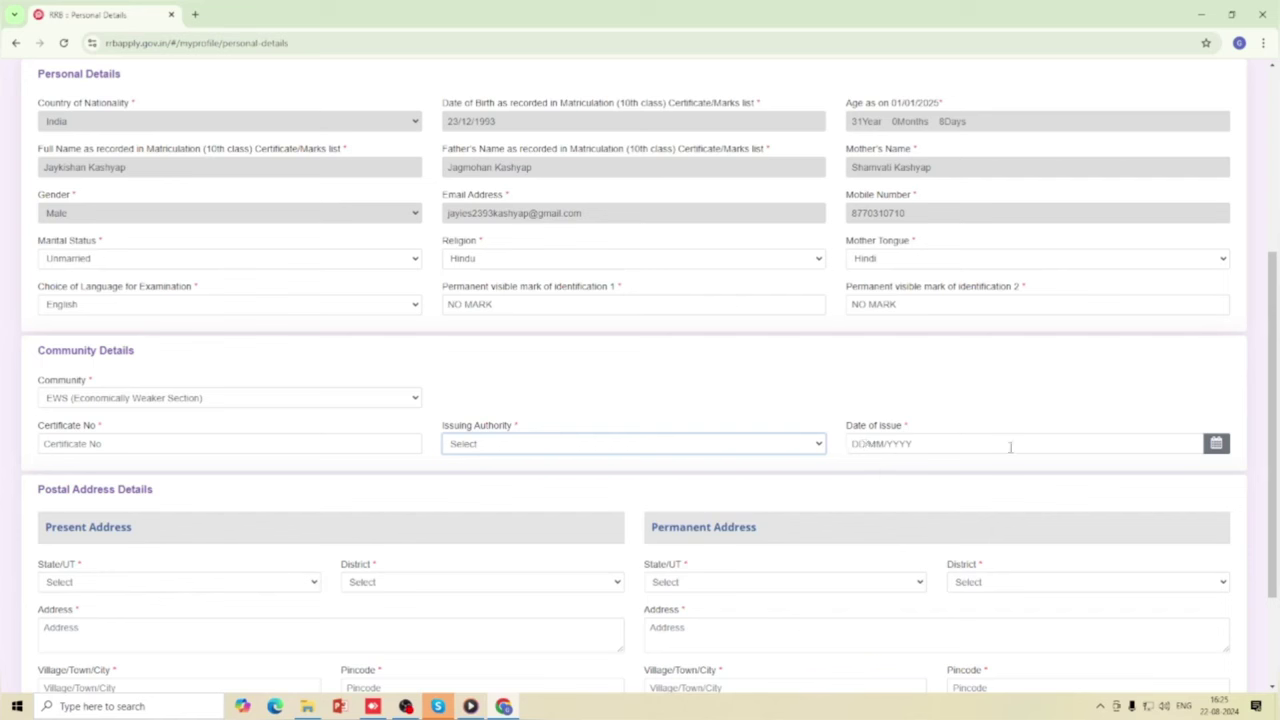
{"action": "left_click", "coordinate": [1118, 445]}
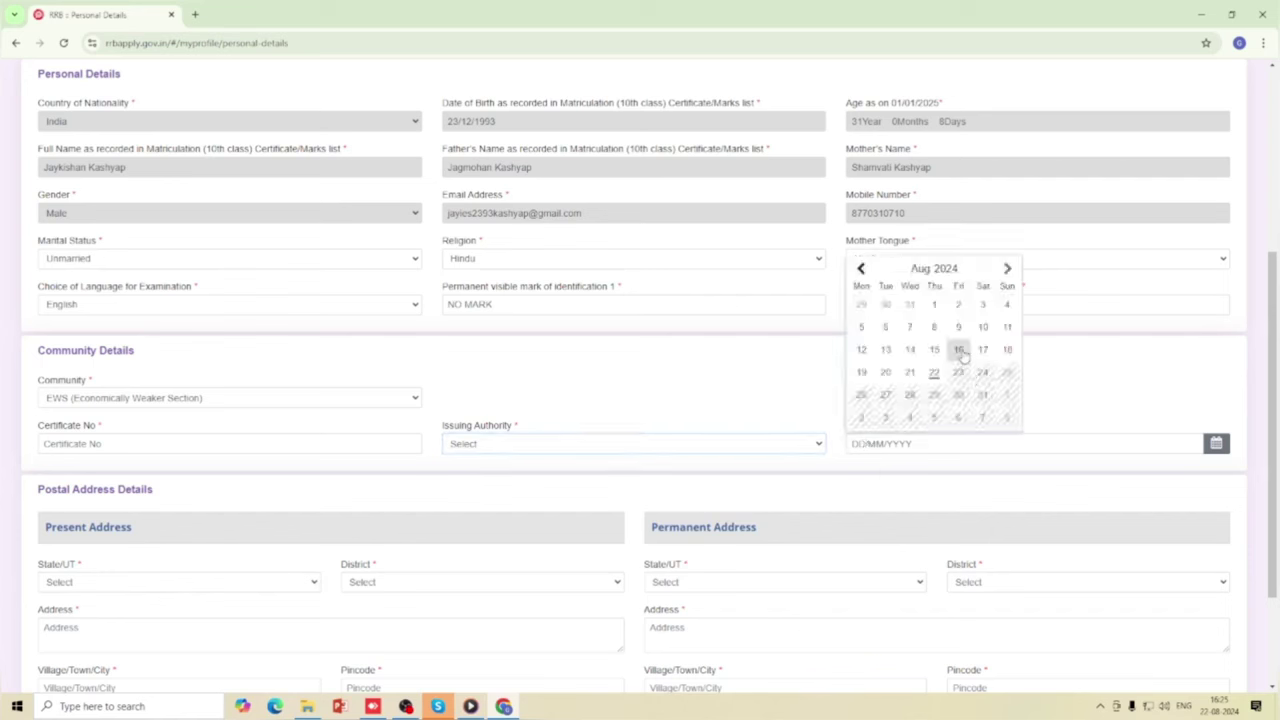
{"action": "left_click", "coordinate": [771, 419]}
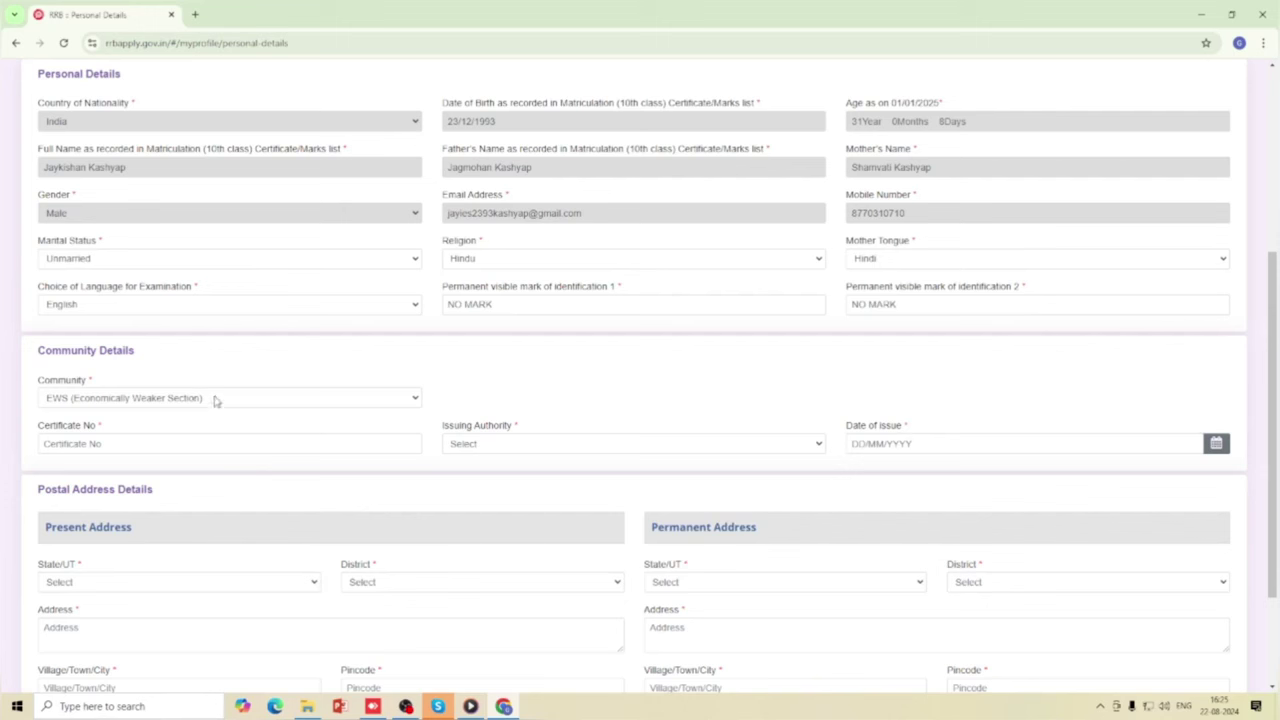
{"action": "left_click", "coordinate": [214, 400]}
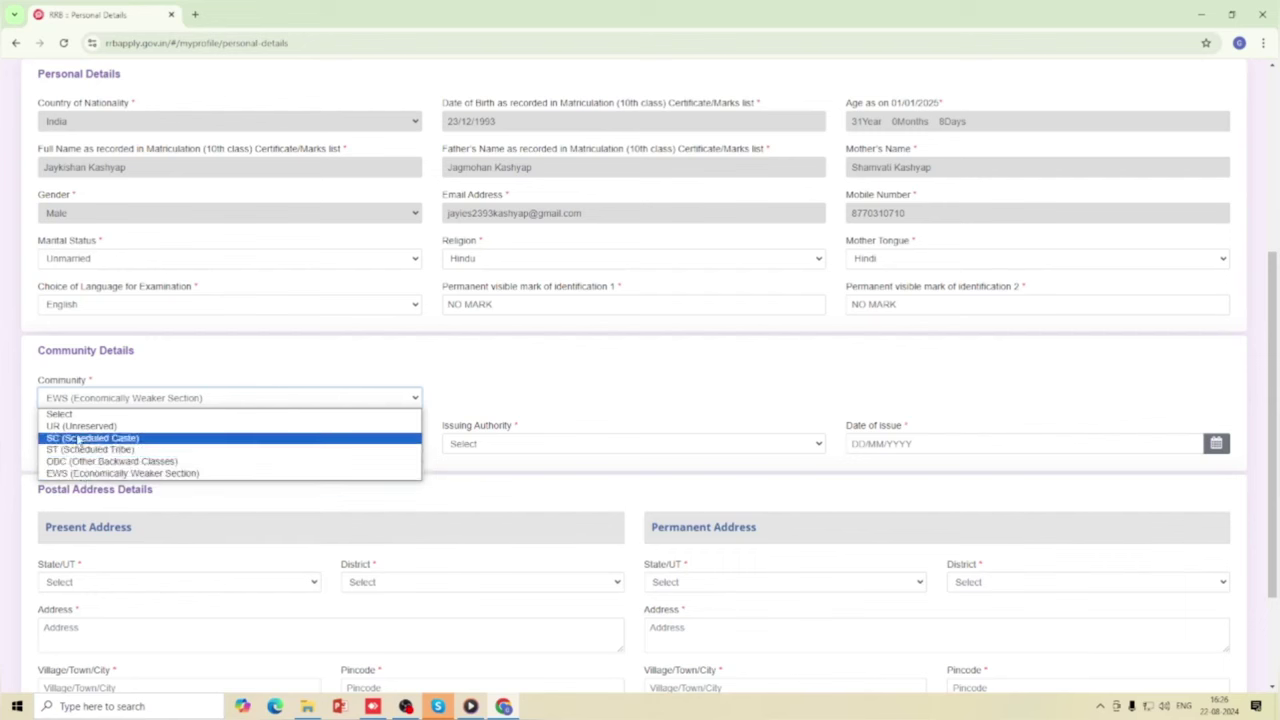
Select UR (Unreserved) as the community and scroll down to Postal Address.
{"action": "left_click", "coordinate": [84, 426]}
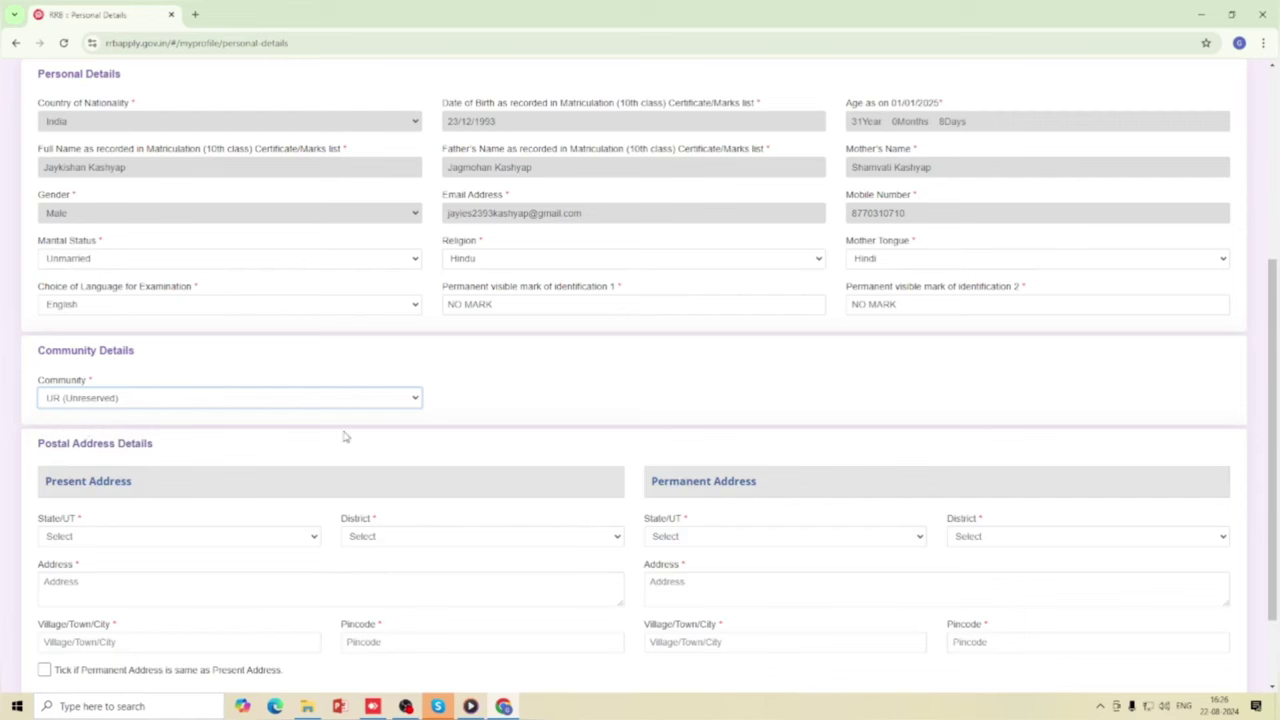
{"action": "scroll", "coordinate": [343, 436], "scroll_direction": "down", "scroll_amount": 1}
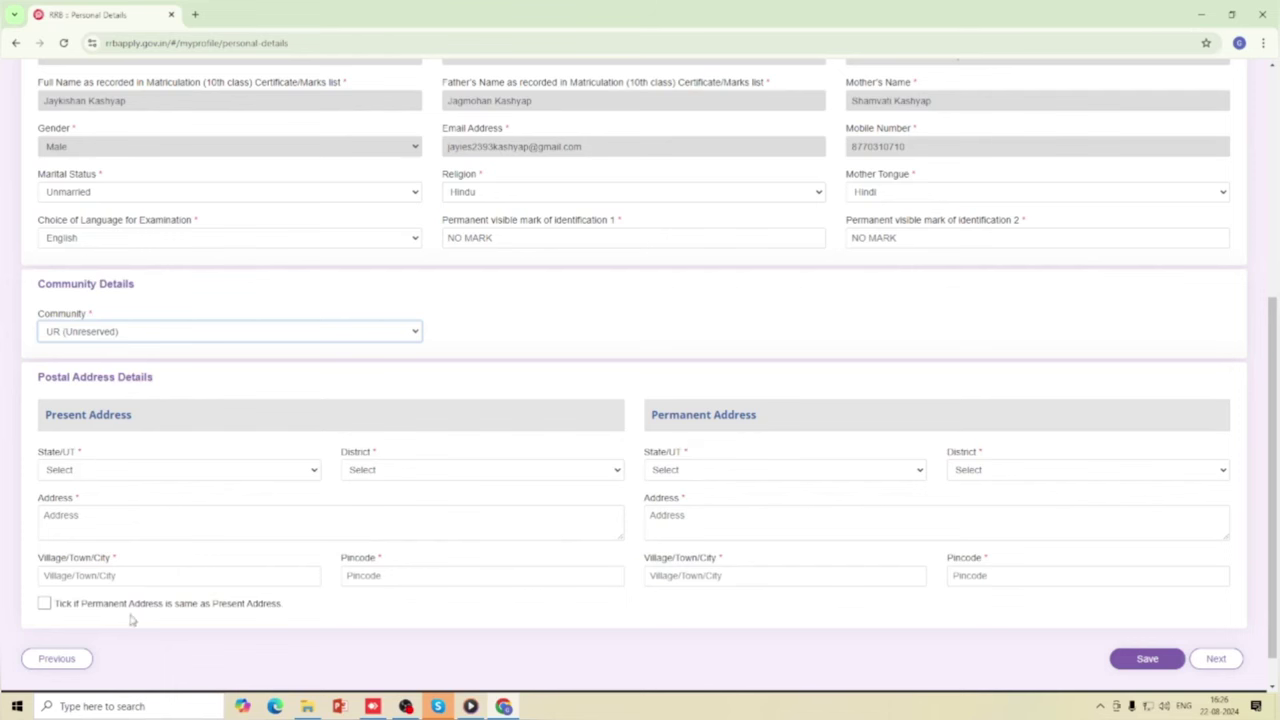
Set the present address state to CHHATTISGARH and district to Bastar.
{"action": "left_click", "coordinate": [44, 604]}
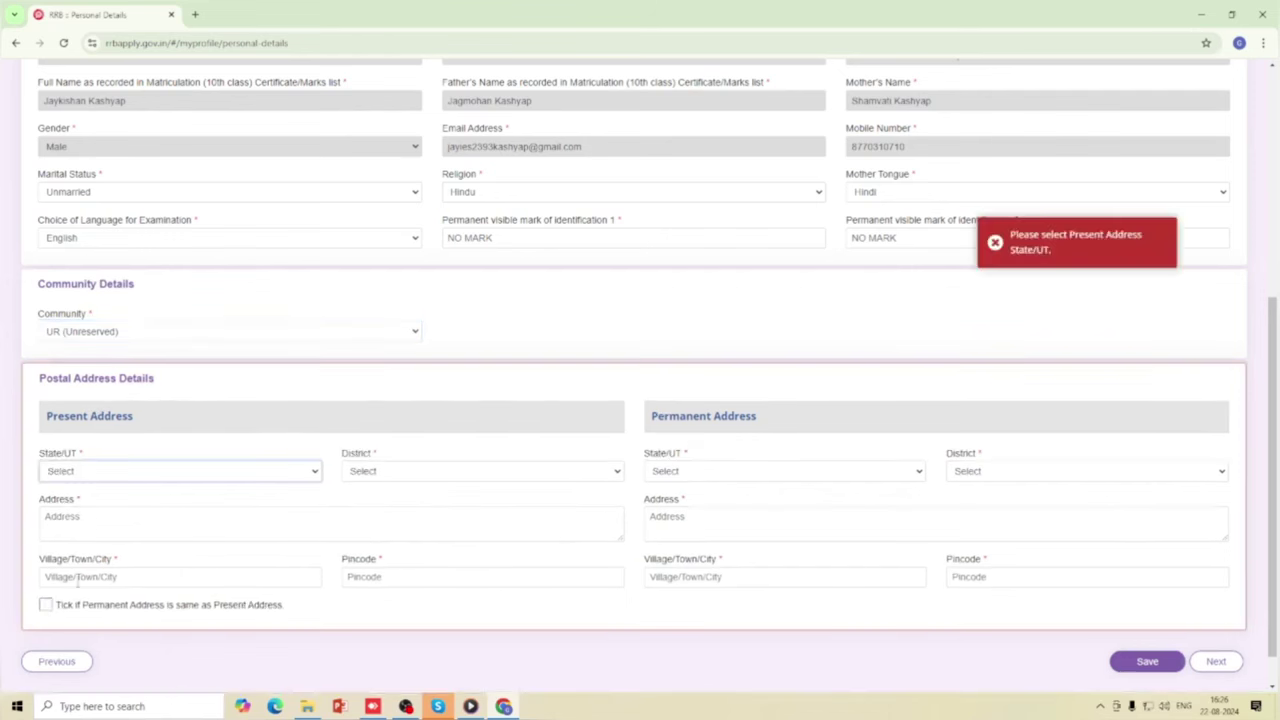
{"action": "left_click", "coordinate": [90, 474]}
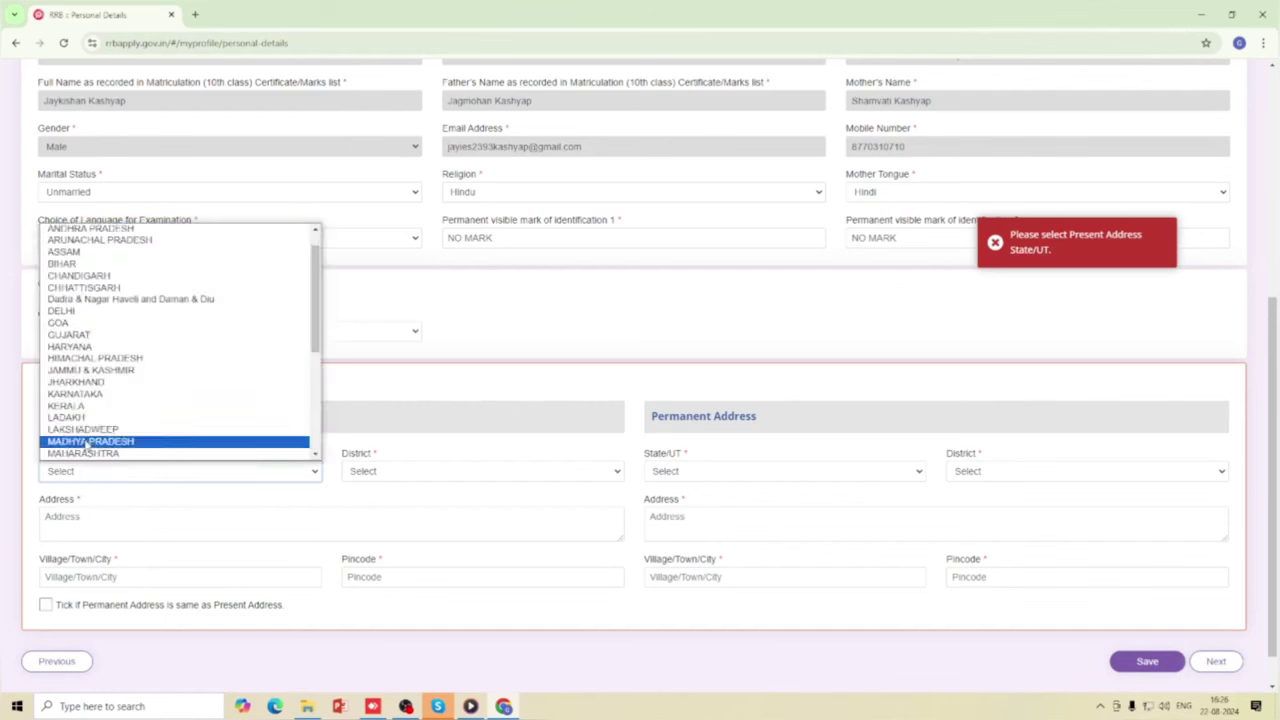
{"action": "left_click", "coordinate": [100, 287]}
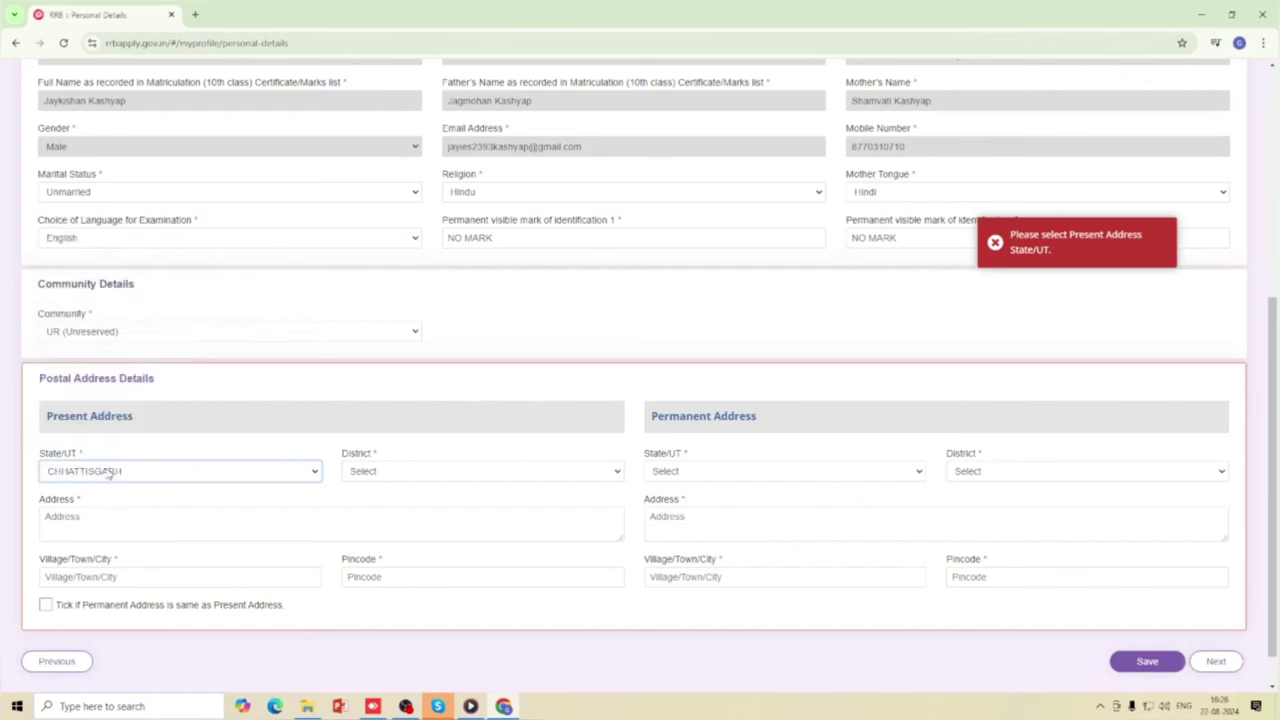
{"action": "left_click", "coordinate": [426, 476]}
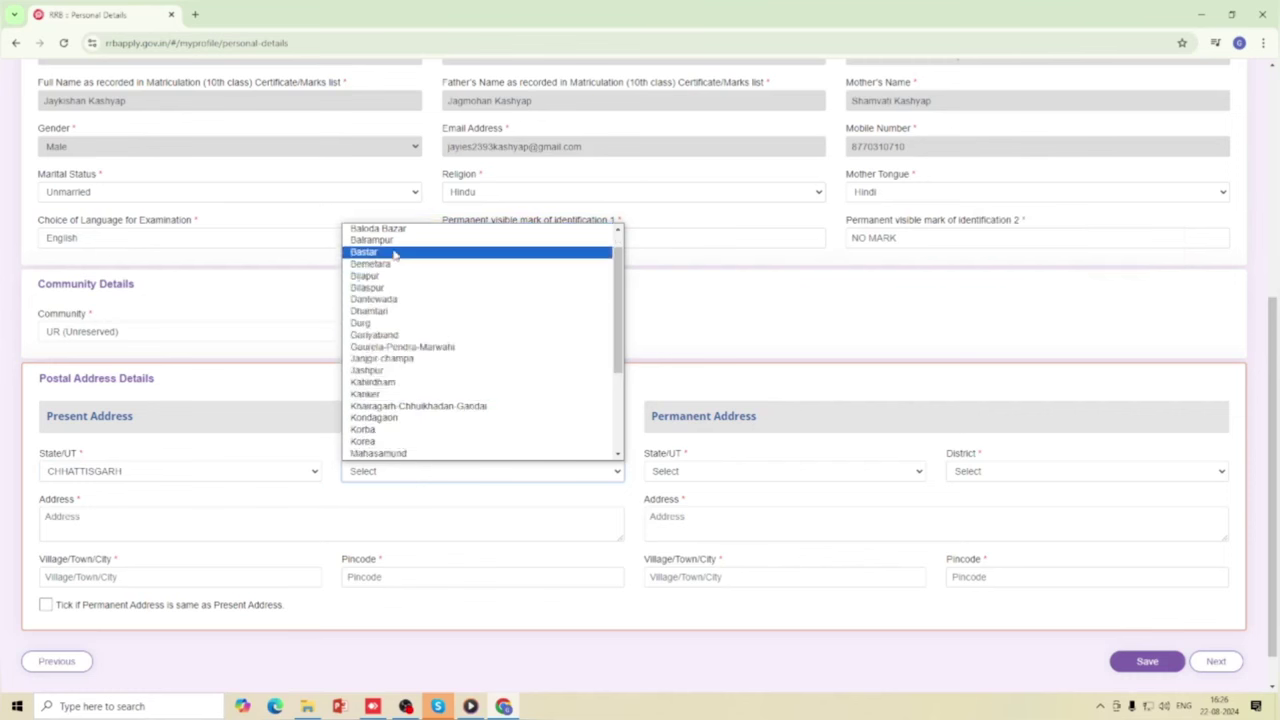
{"action": "left_click", "coordinate": [394, 252]}
Enter the address line, village/town/city and pincode, and make the permanent address same as present.
{"action": "left_click", "coordinate": [77, 519]}
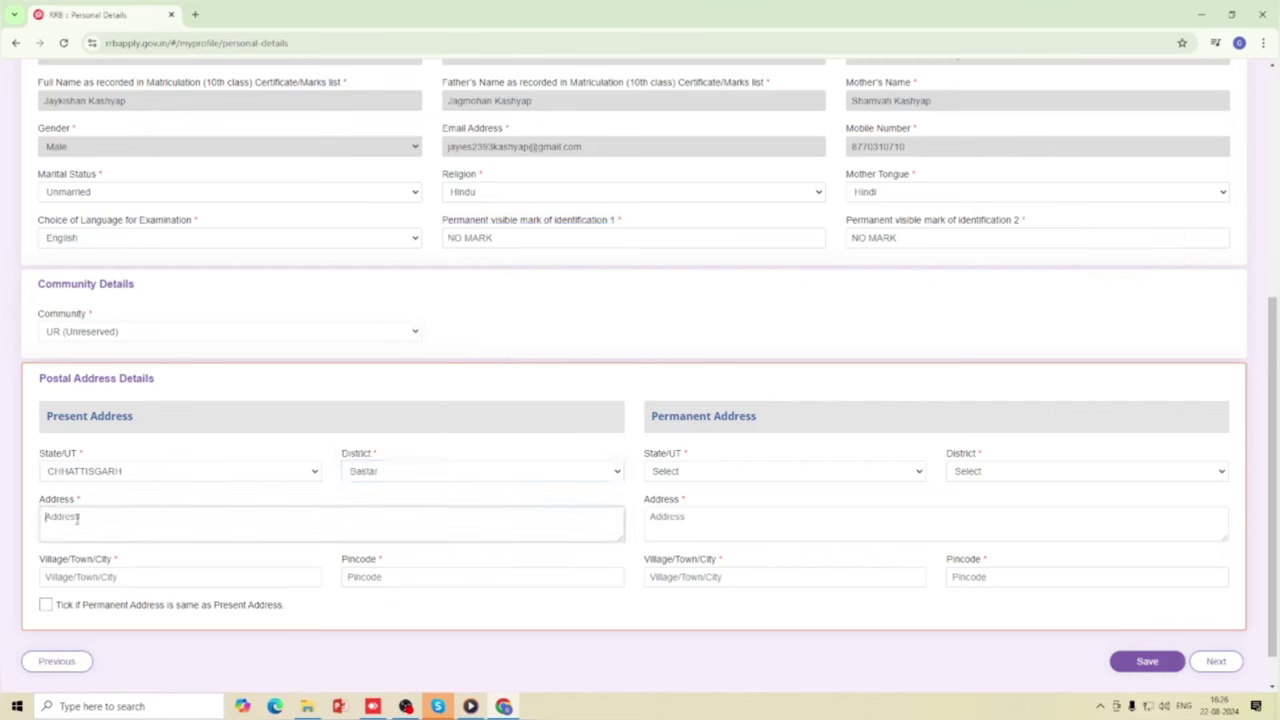
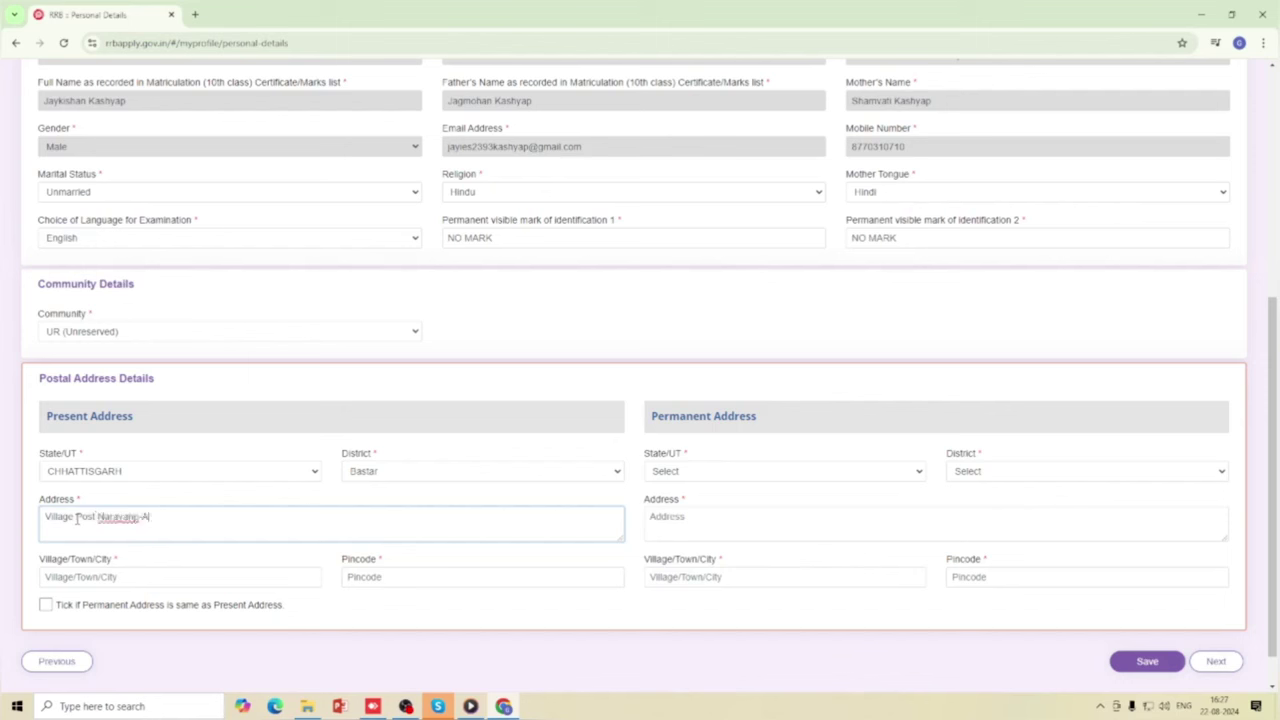
{"action": "left_click", "coordinate": [129, 577]}
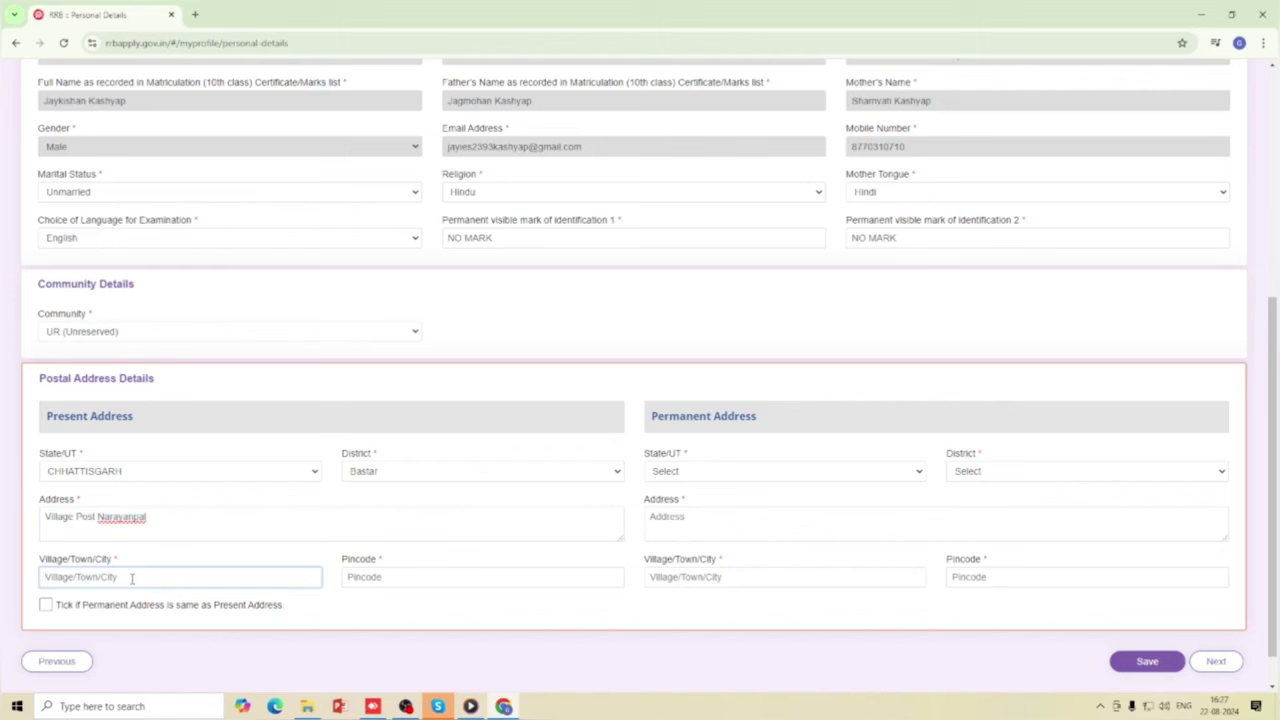
{"action": "type", "text": "Jagdalpur"}
{"action": "left_click", "coordinate": [413, 577]}
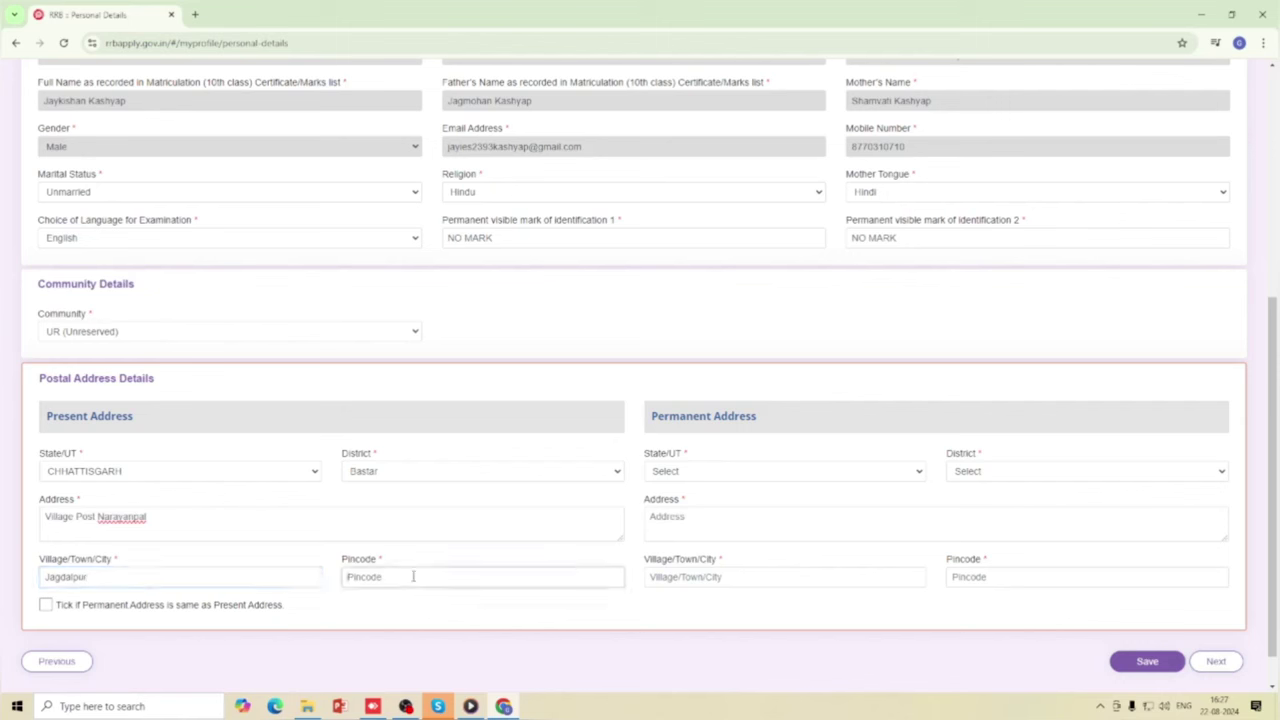
{"action": "type", "text": "494010"}
{"action": "left_click", "coordinate": [46, 606]}
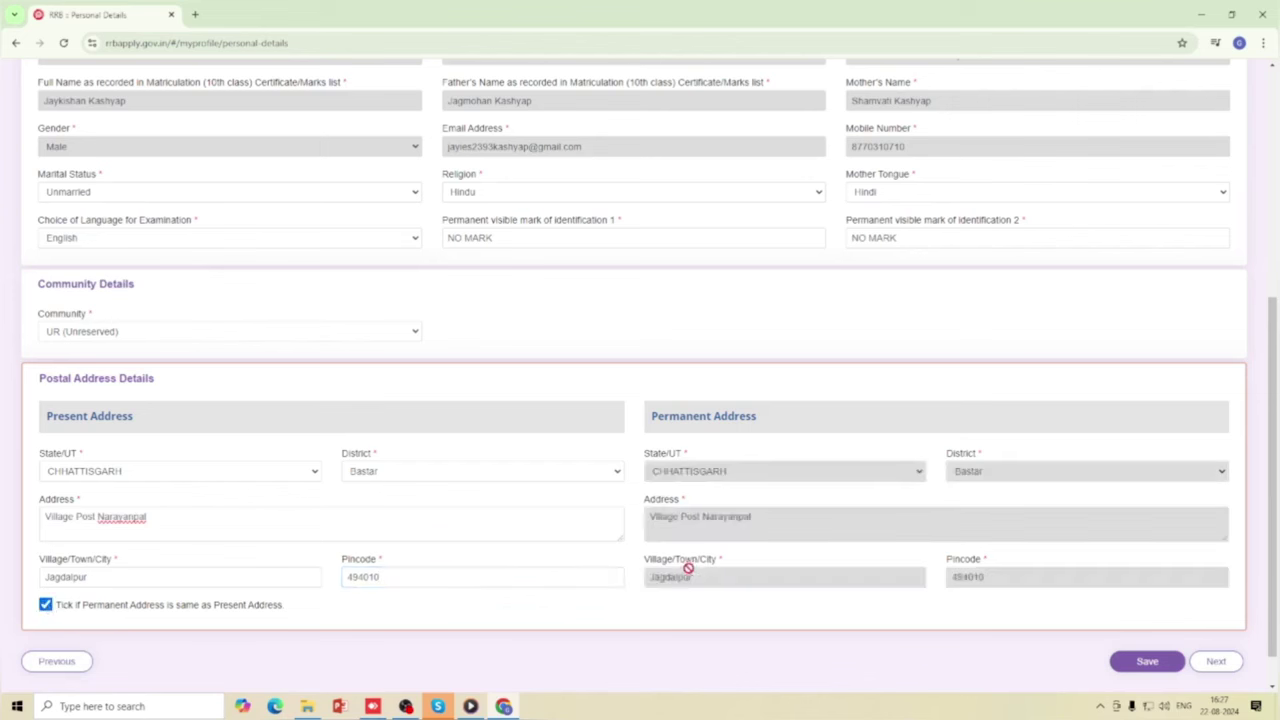
Review the whole Personal Details form and save it.
{"action": "scroll", "coordinate": [686, 572], "scroll_direction": "down", "scroll_amount": 1}
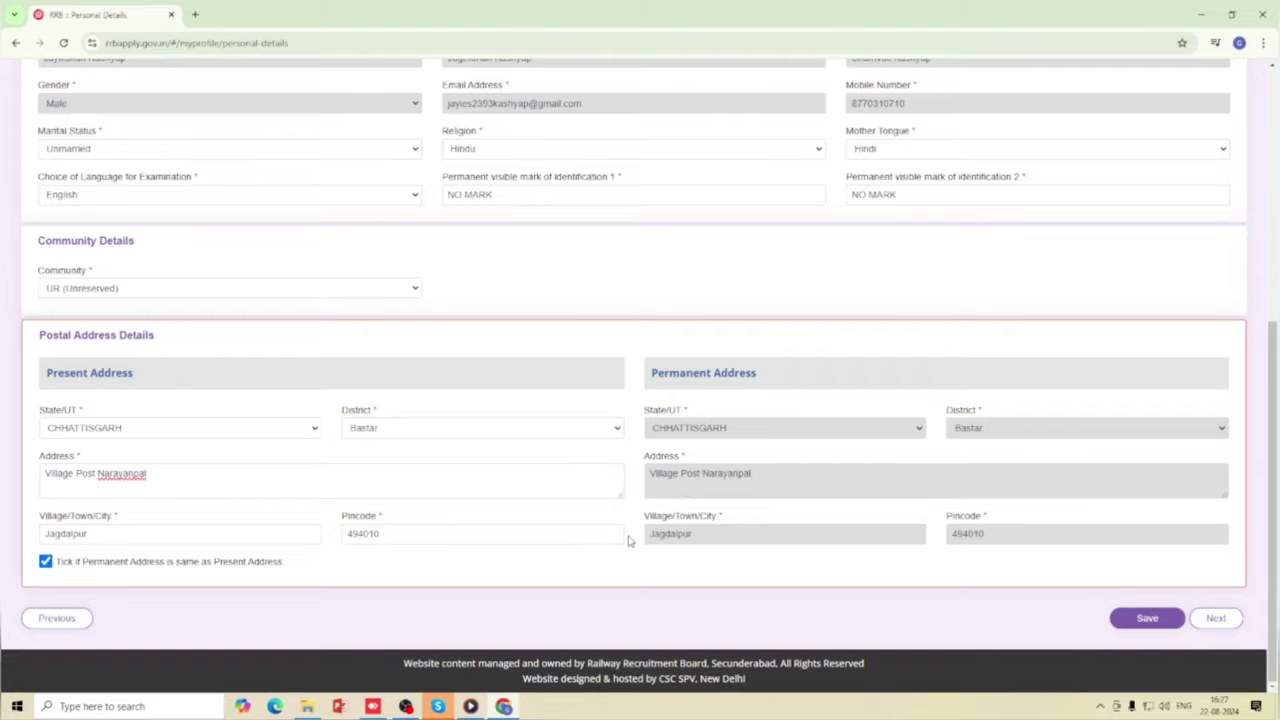
{"action": "scroll", "coordinate": [500, 563], "scroll_direction": "up", "scroll_amount": 5}
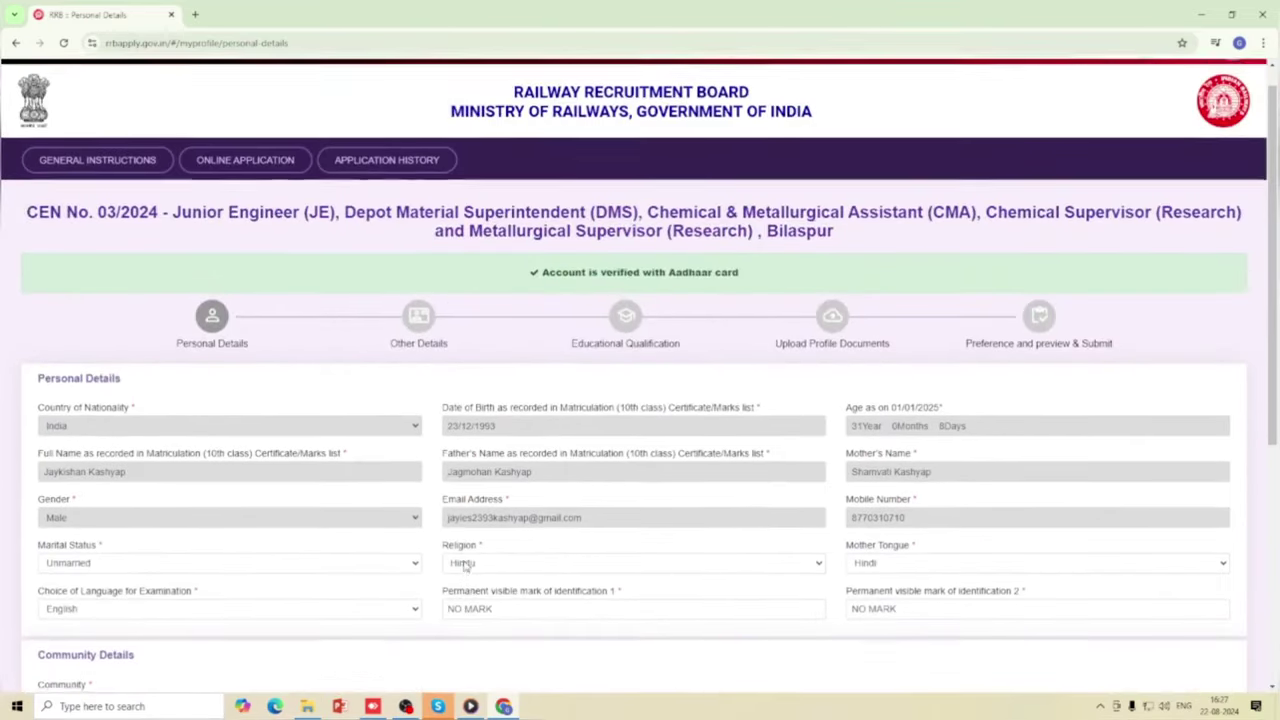
{"action": "scroll", "coordinate": [470, 560], "scroll_direction": "down", "scroll_amount": 2}
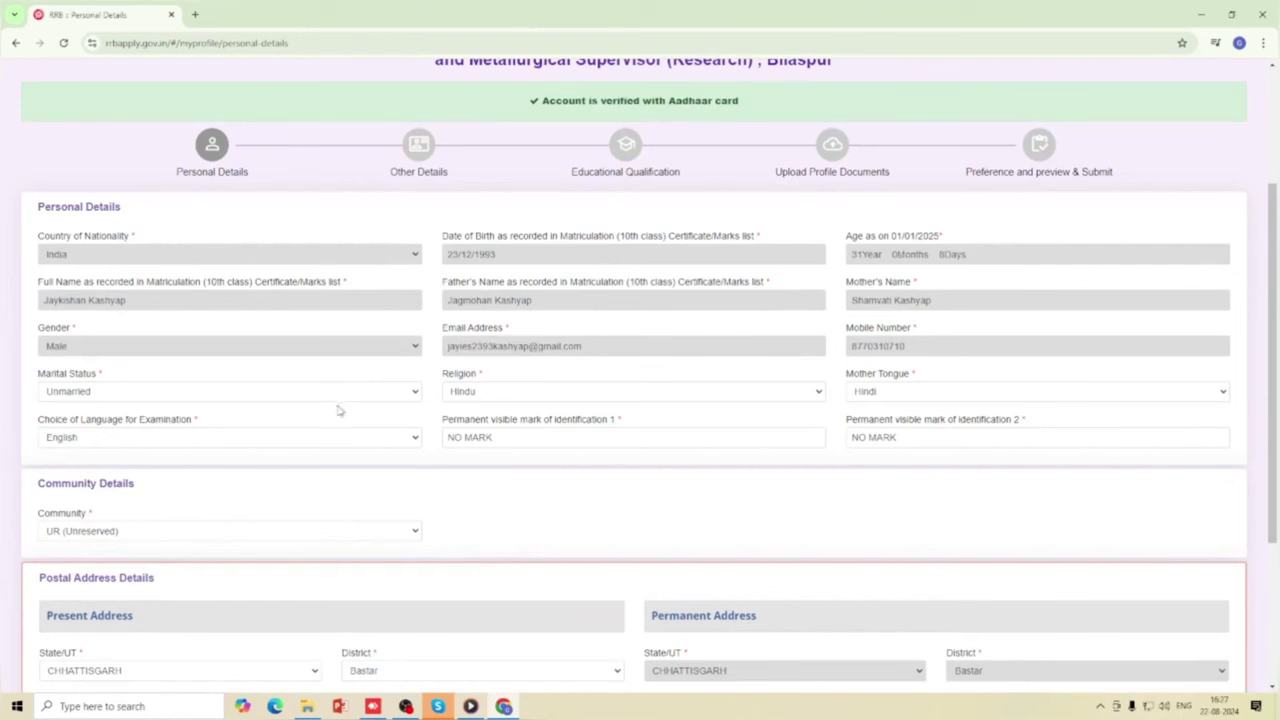
{"action": "scroll", "coordinate": [871, 393], "scroll_direction": "down", "scroll_amount": 1}
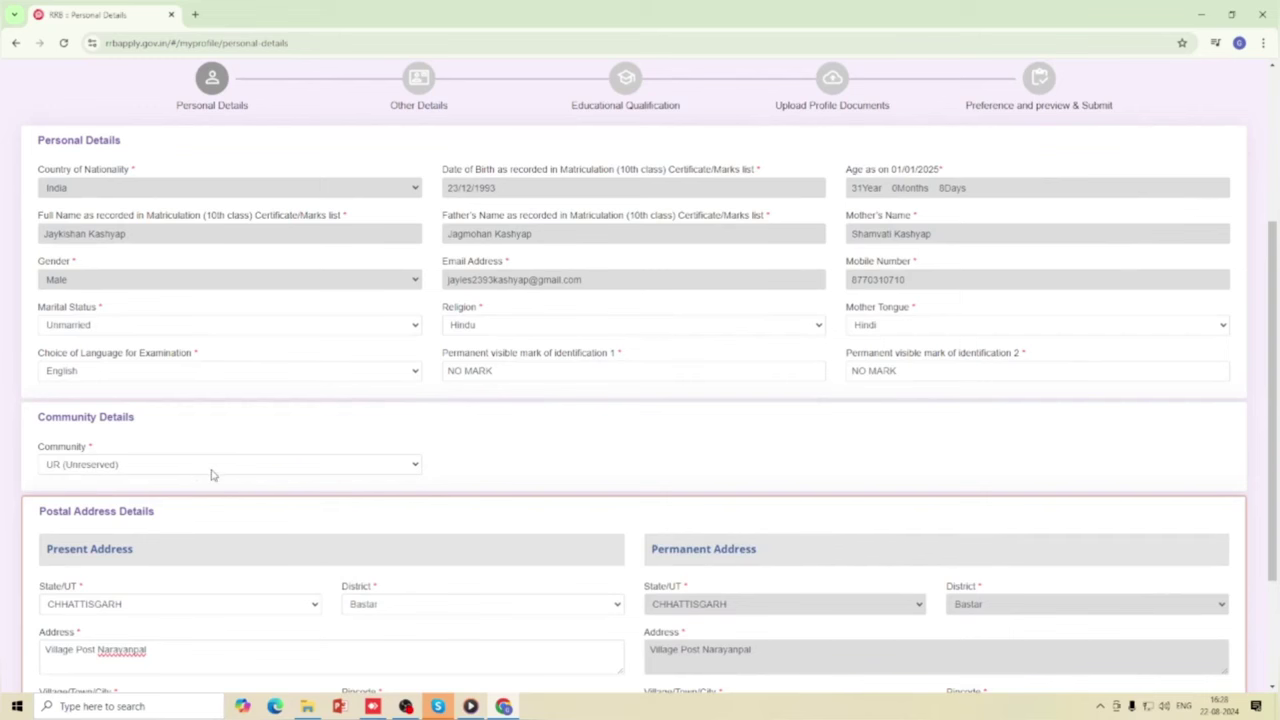
{"action": "scroll", "coordinate": [204, 492], "scroll_direction": "down", "scroll_amount": 2}
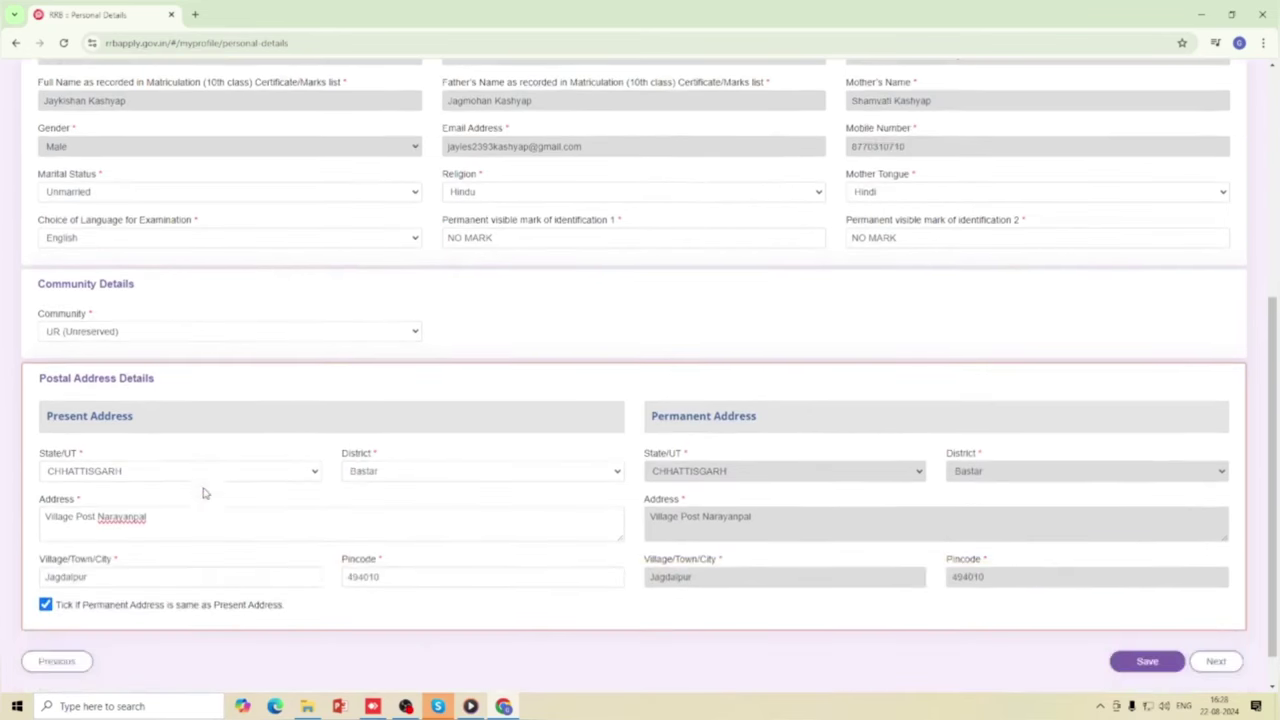
{"action": "scroll", "coordinate": [155, 460], "scroll_direction": "down", "scroll_amount": 1}
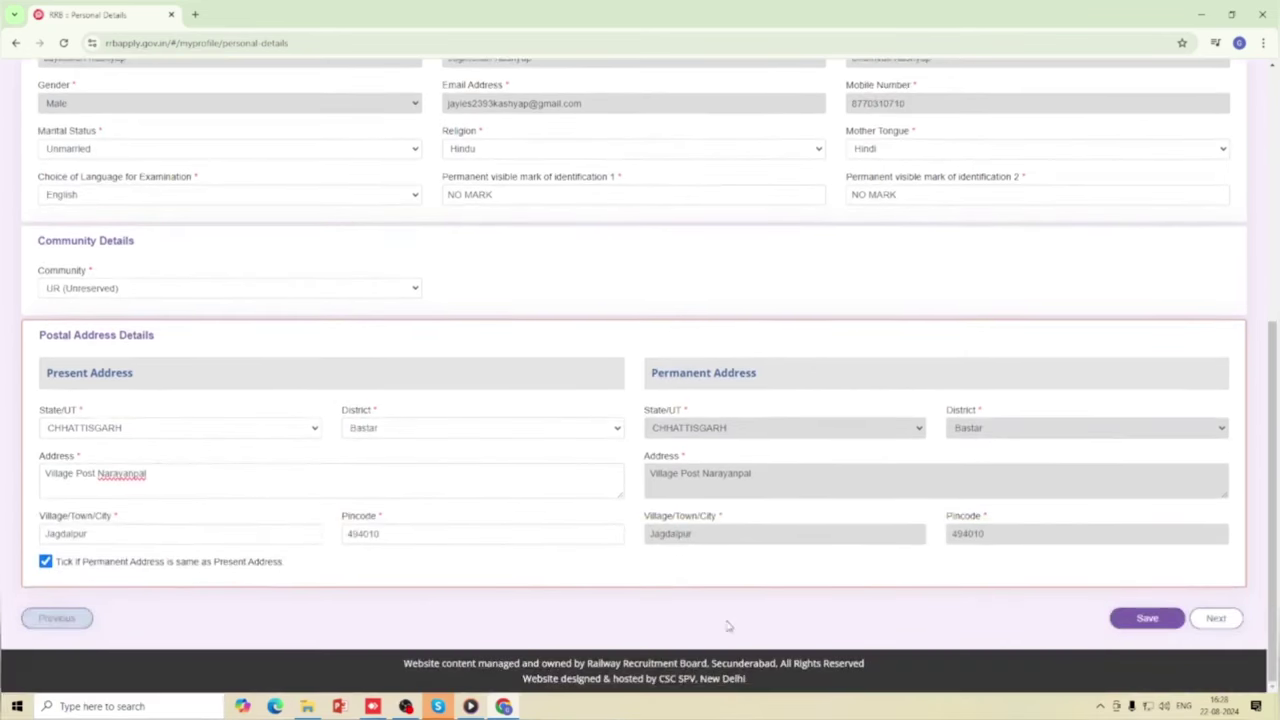
{"action": "left_click", "coordinate": [1146, 620]}
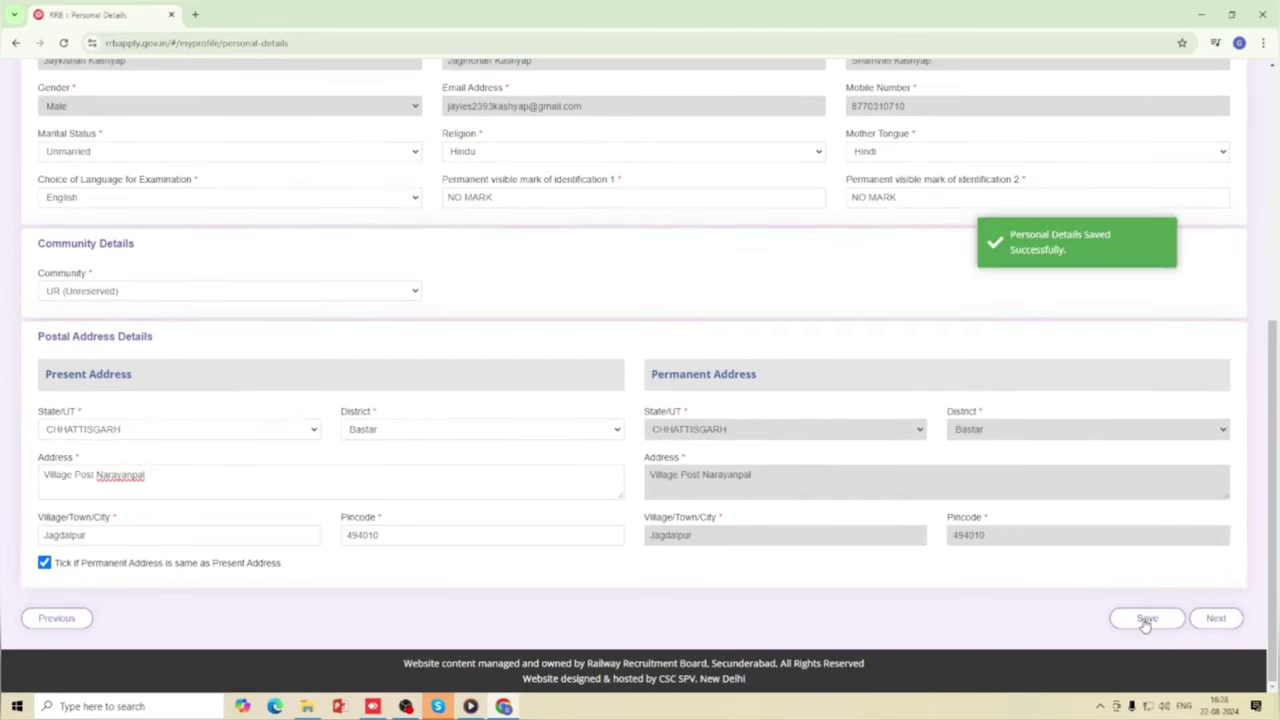
Continue to Other Details and answer No to the Ex-Serviceman question.
{"action": "left_click", "coordinate": [1216, 620]}
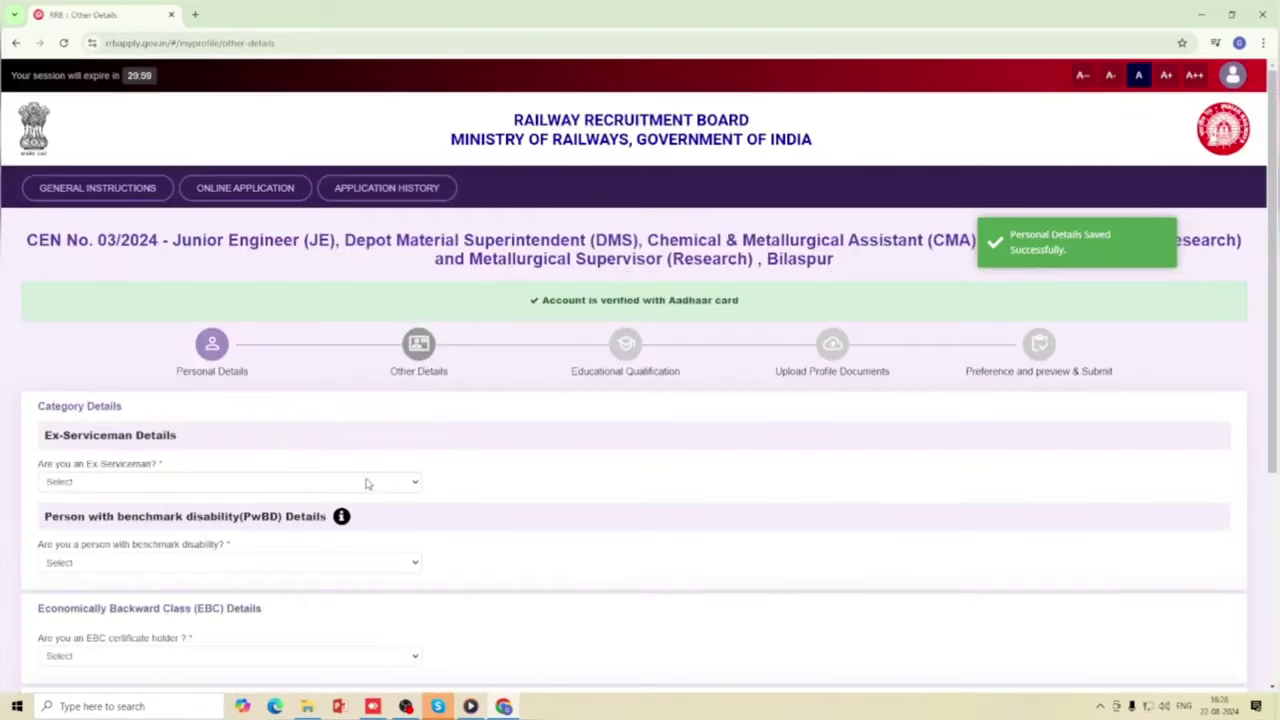
{"action": "scroll", "coordinate": [370, 476], "scroll_direction": "down", "scroll_amount": 1}
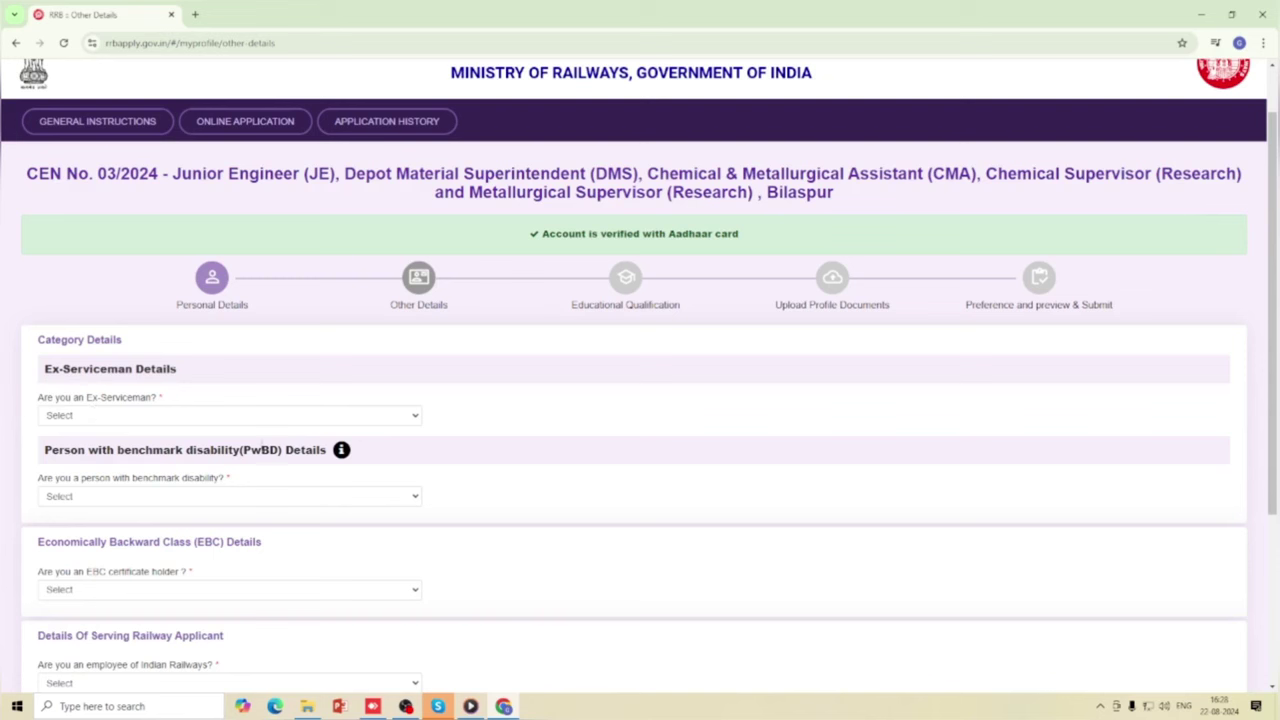
{"action": "left_click", "coordinate": [269, 415]}
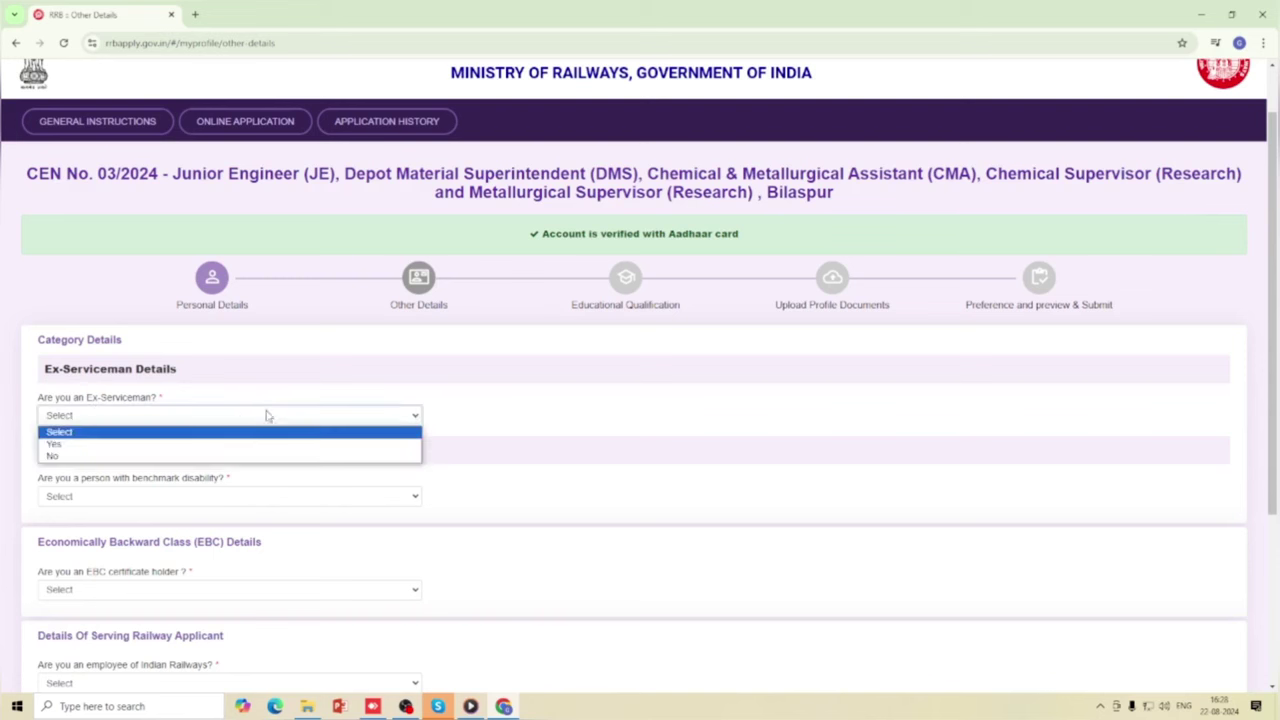
{"action": "left_click", "coordinate": [110, 457]}
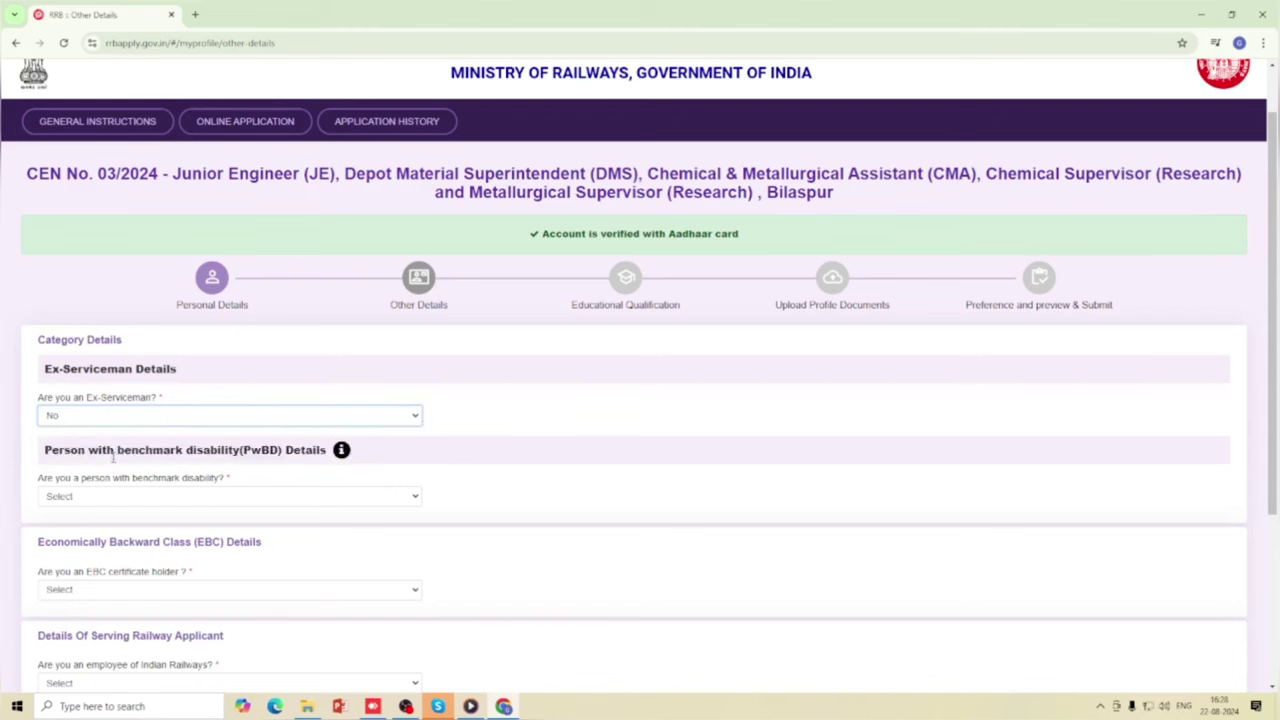
Switch Ex-Serviceman to Yes and inspect the defence service, rank and still-in-service fields.
{"action": "left_click", "coordinate": [166, 417]}
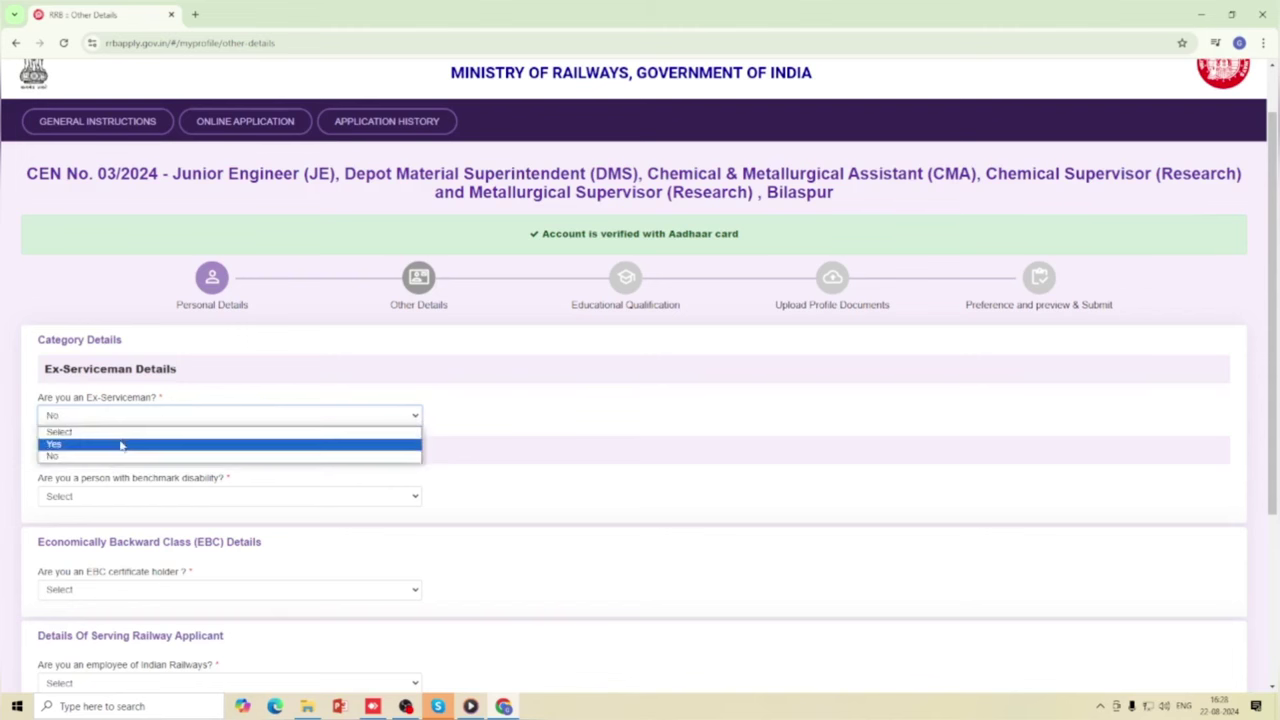
{"action": "left_click", "coordinate": [121, 445]}
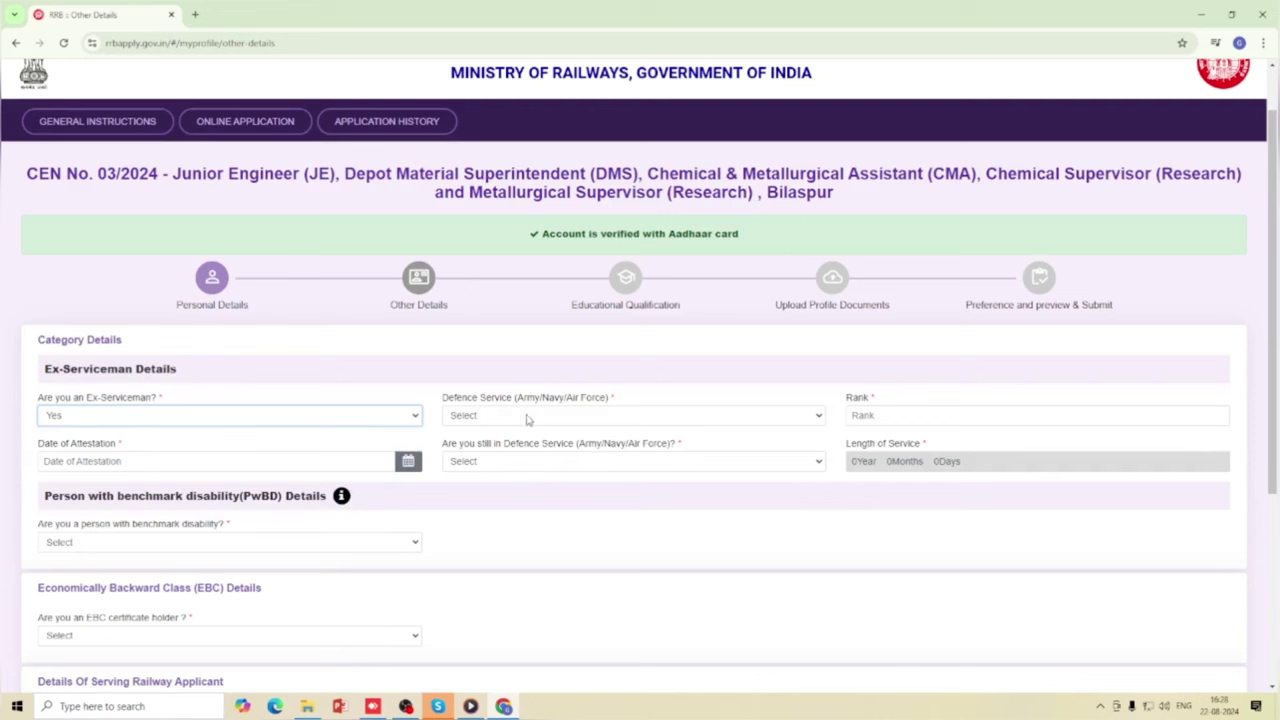
{"action": "left_click", "coordinate": [635, 420]}
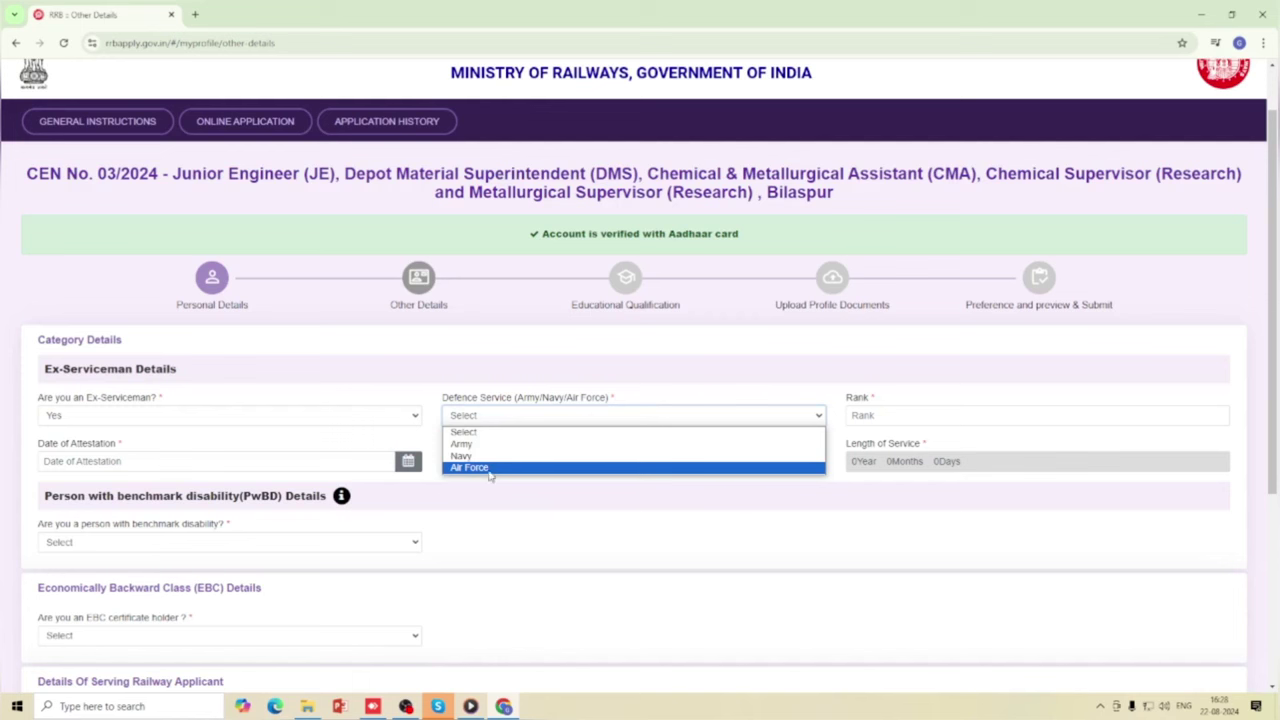
{"action": "left_click", "coordinate": [507, 418]}
{"action": "left_click", "coordinate": [870, 415]}
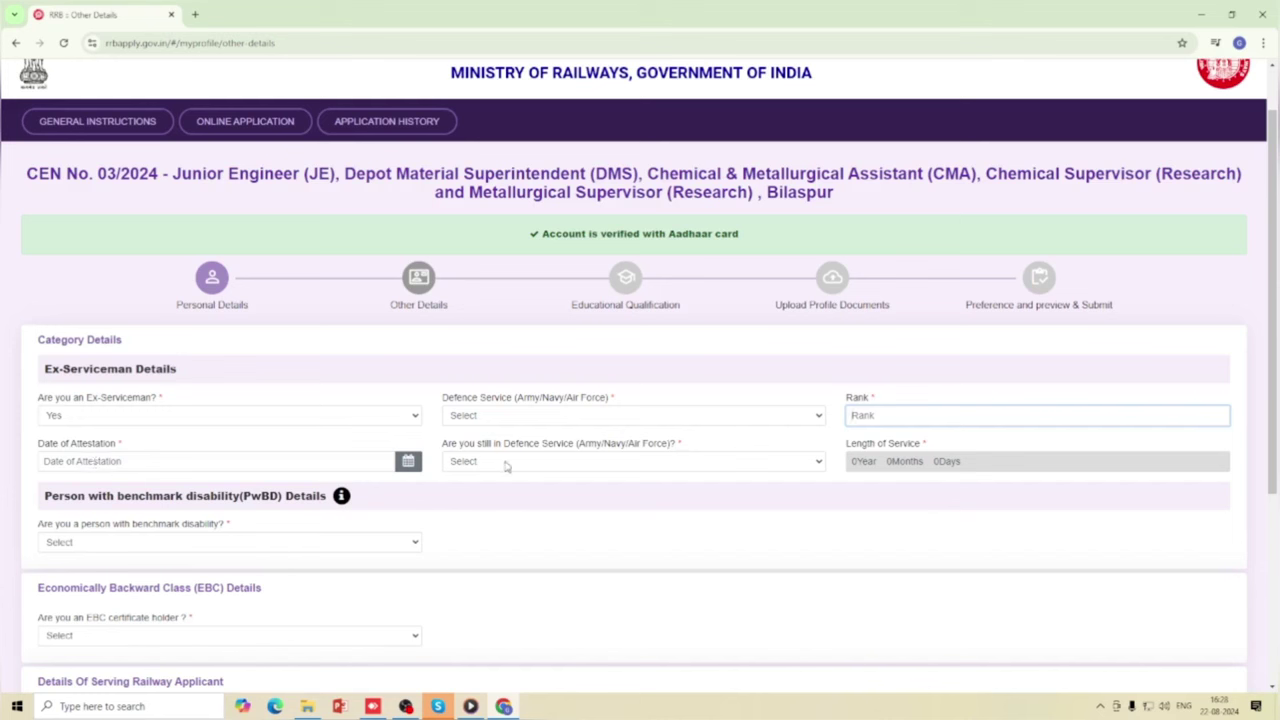
{"action": "left_click", "coordinate": [569, 461]}
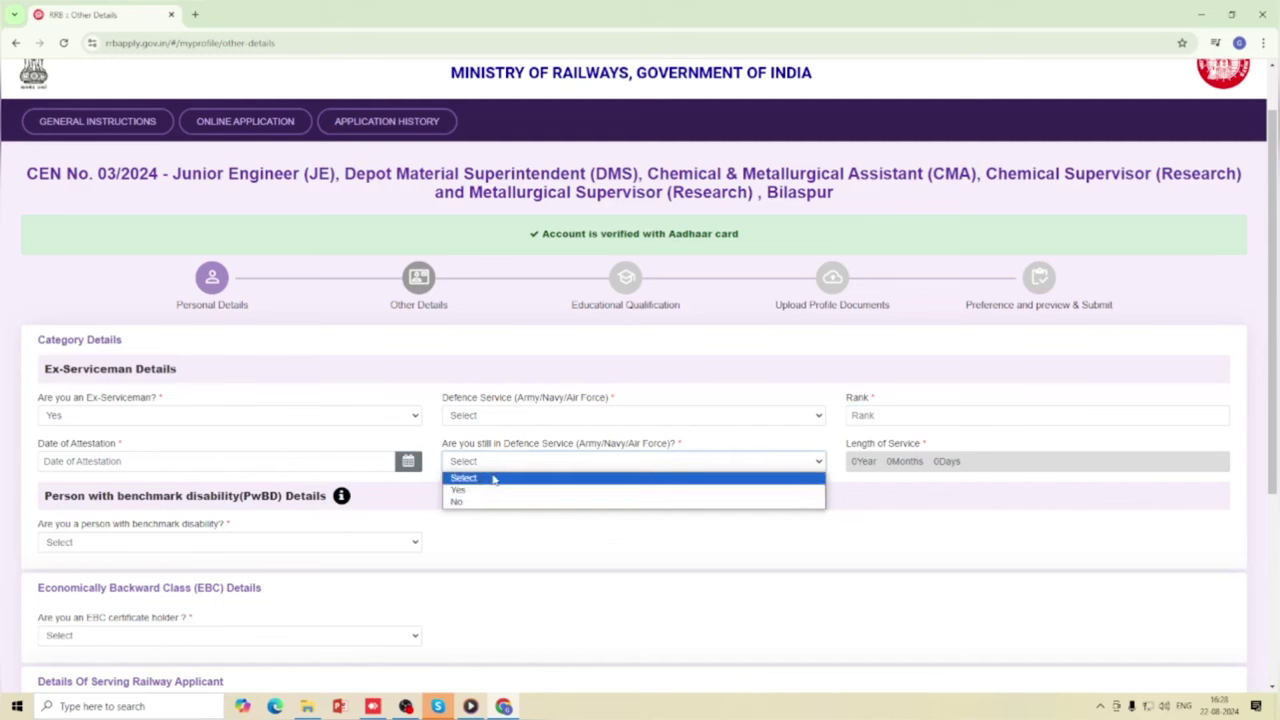
{"action": "left_click", "coordinate": [503, 462]}
{"action": "left_click", "coordinate": [503, 462]}
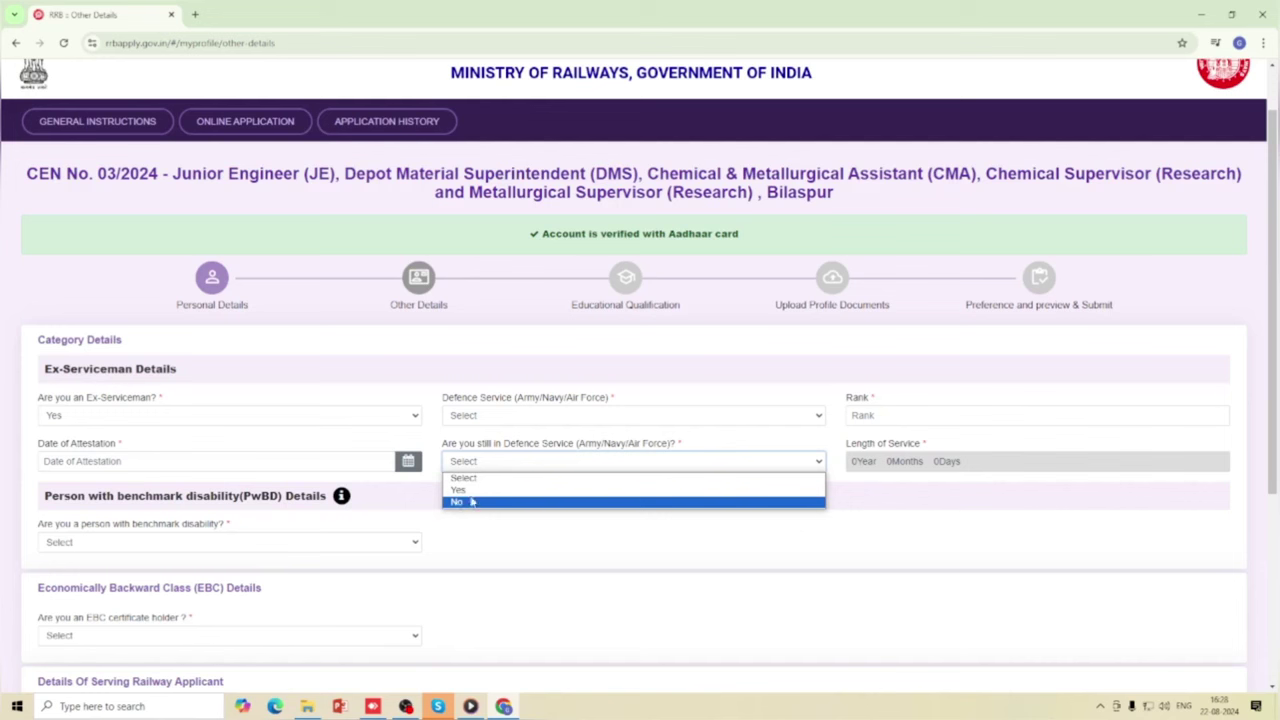
{"action": "left_click", "coordinate": [503, 466]}
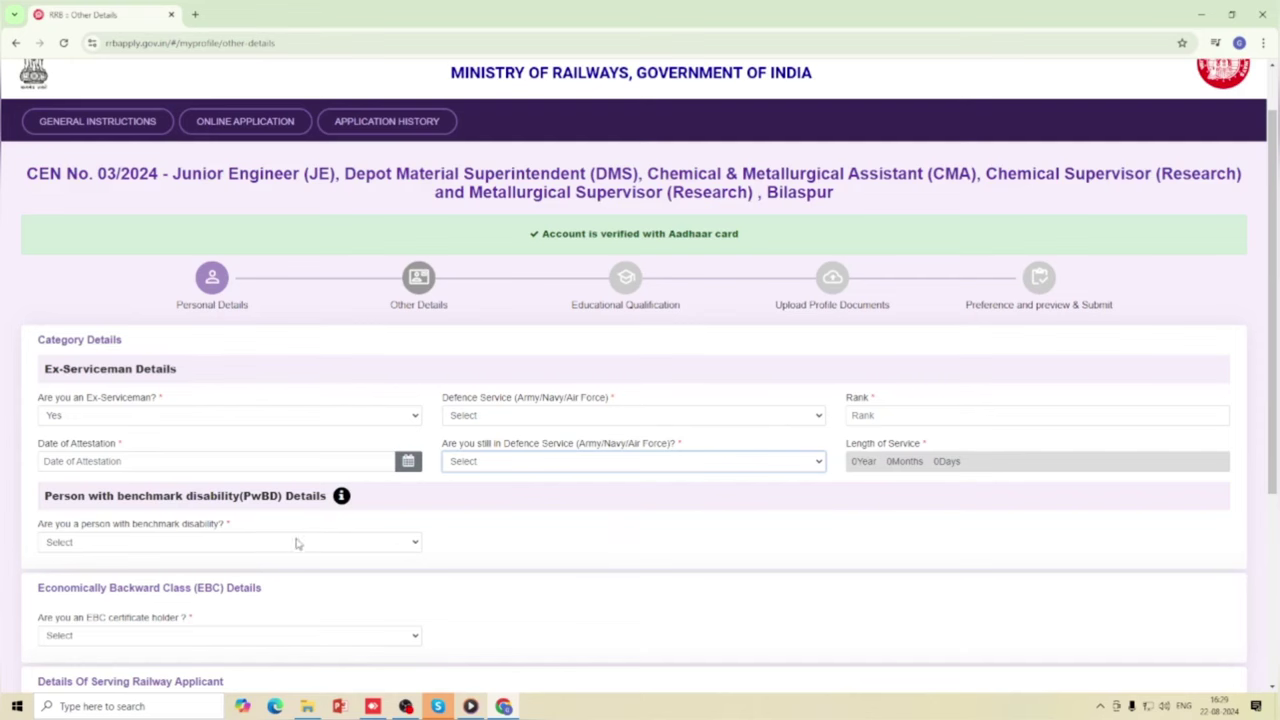
Set the Ex-Serviceman answer back to No, removing the defence service fields.
{"action": "scroll", "coordinate": [76, 492], "scroll_direction": "down", "scroll_amount": 1}
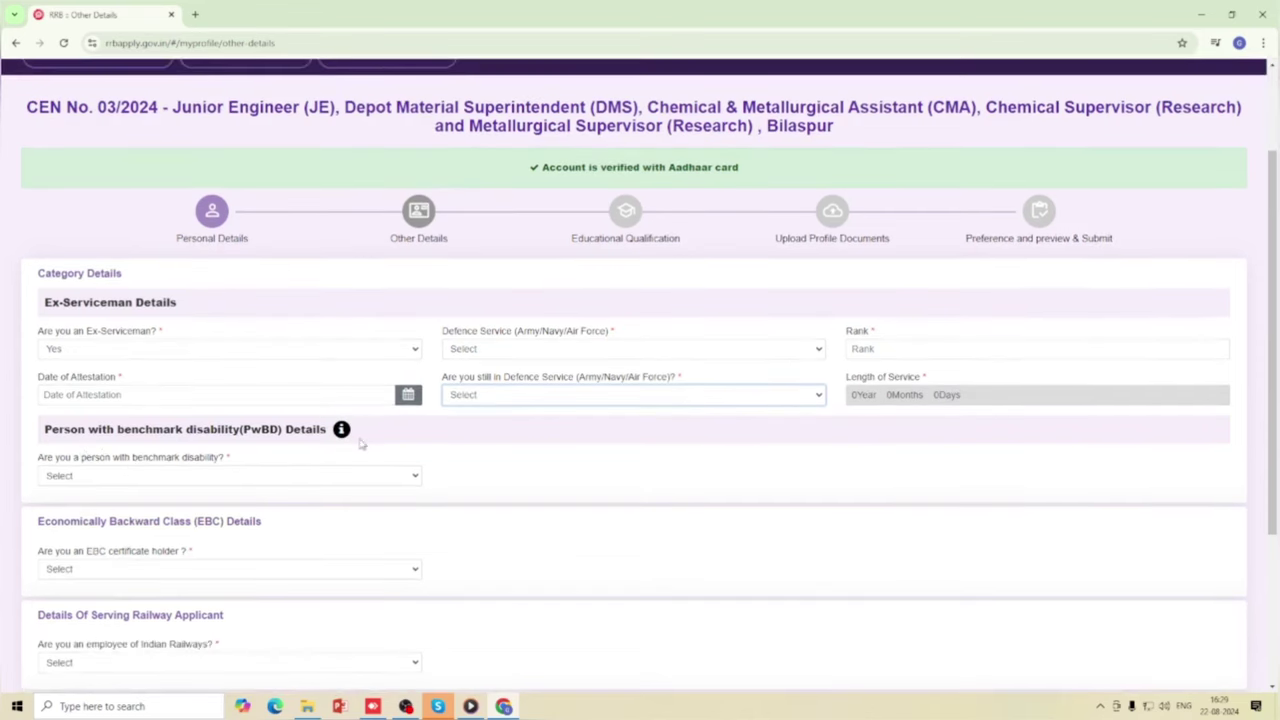
{"action": "scroll", "coordinate": [362, 444], "scroll_direction": "up", "scroll_amount": 2}
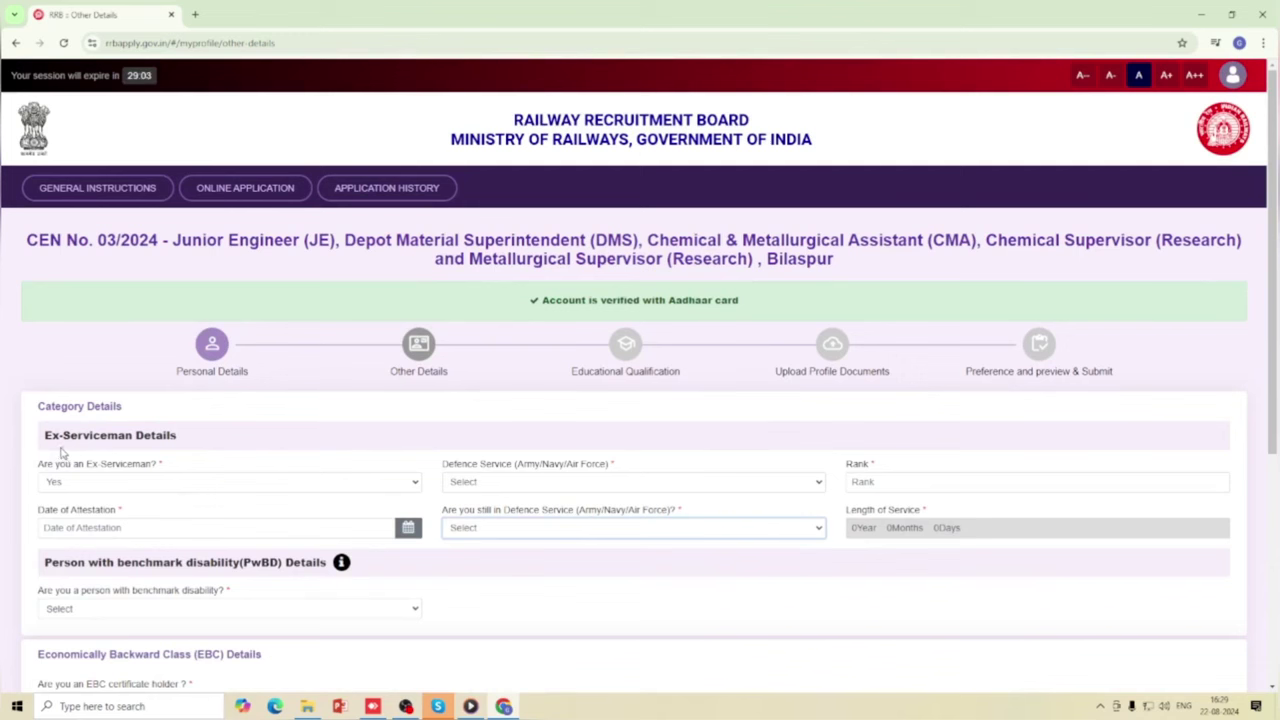
{"action": "scroll", "coordinate": [552, 543], "scroll_direction": "down", "scroll_amount": 1}
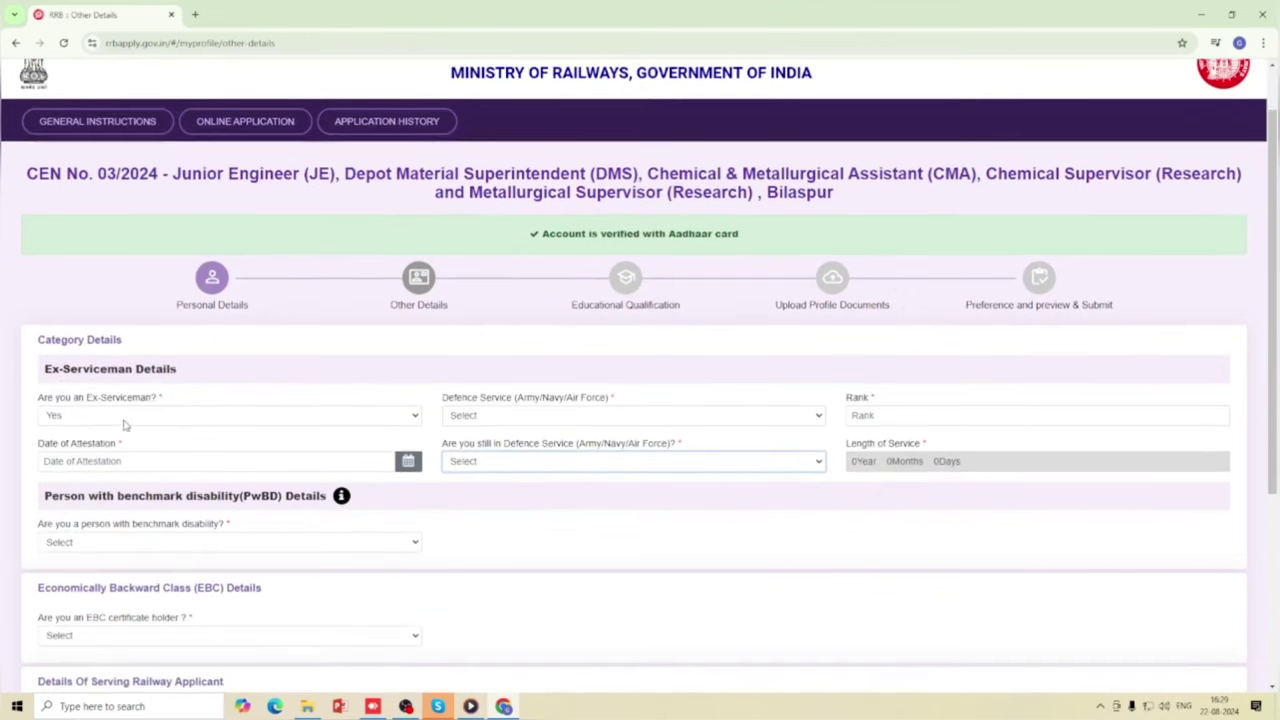
{"action": "left_click", "coordinate": [265, 420]}
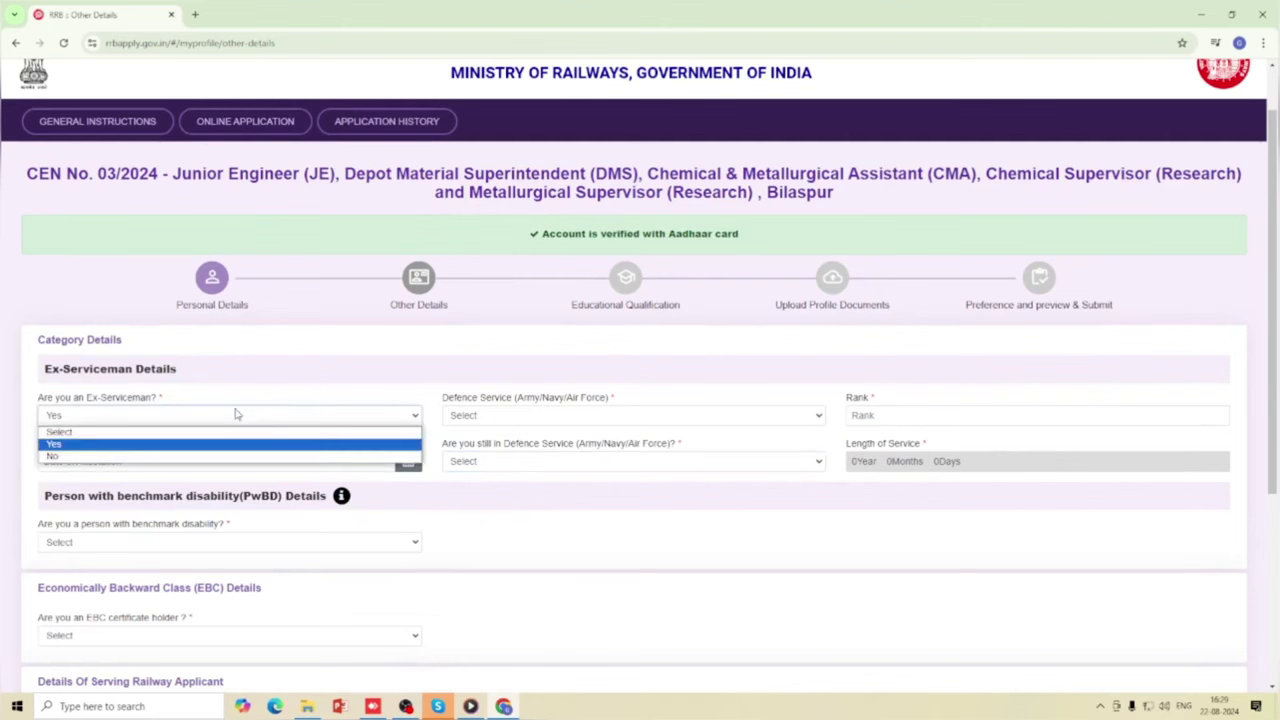
{"action": "left_click", "coordinate": [206, 455]}
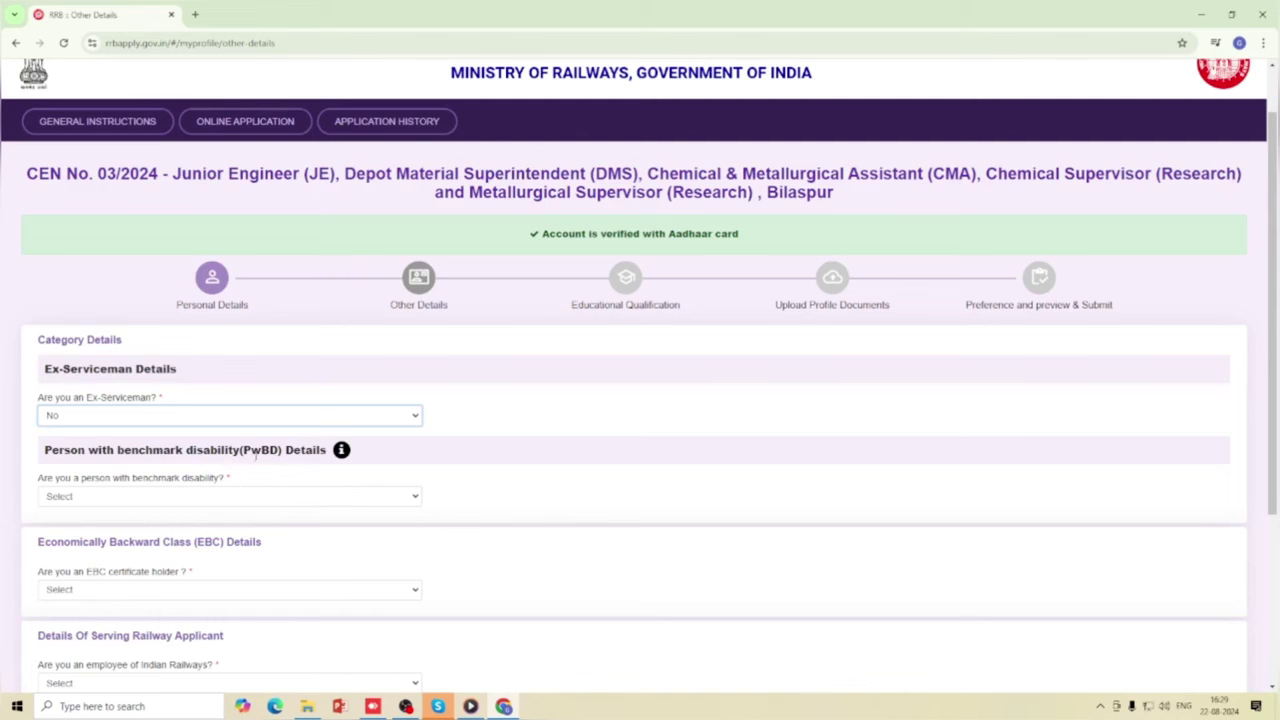
Try Yes for benchmark disability to review category, sub-disability and nature fields, then answer No.
{"action": "scroll", "coordinate": [270, 466], "scroll_direction": "down", "scroll_amount": 1}
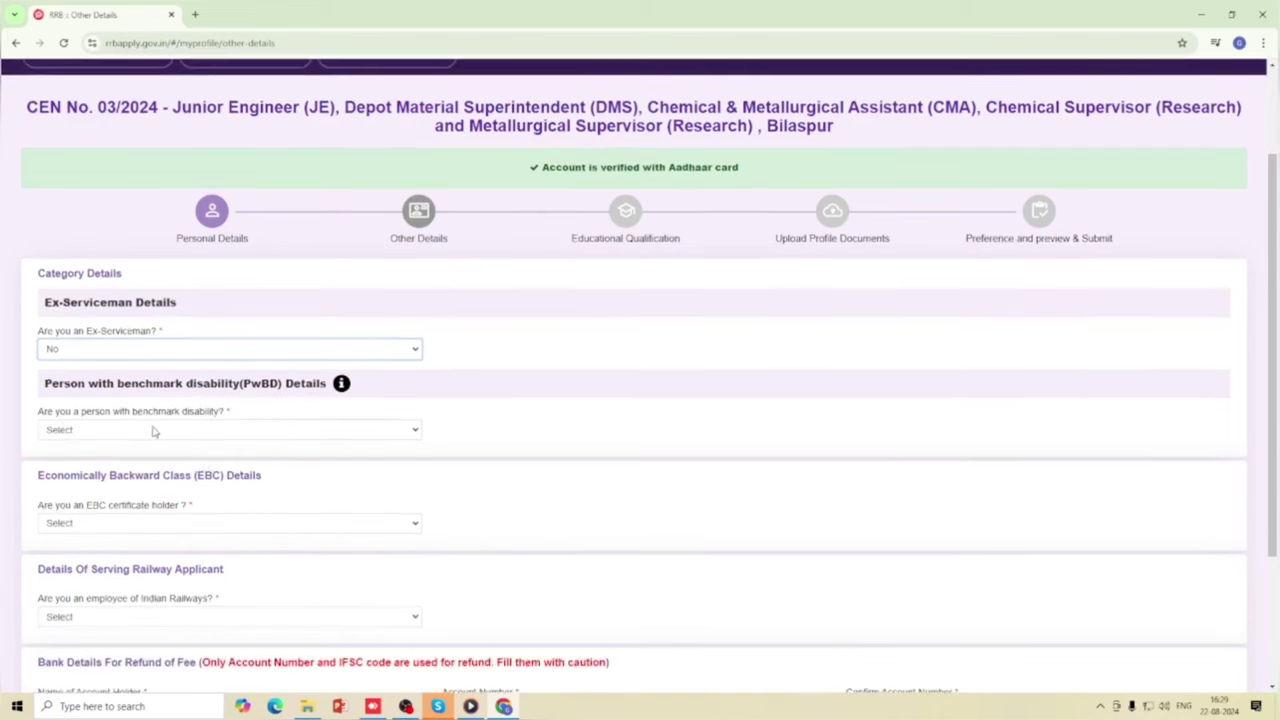
{"action": "left_click", "coordinate": [285, 433]}
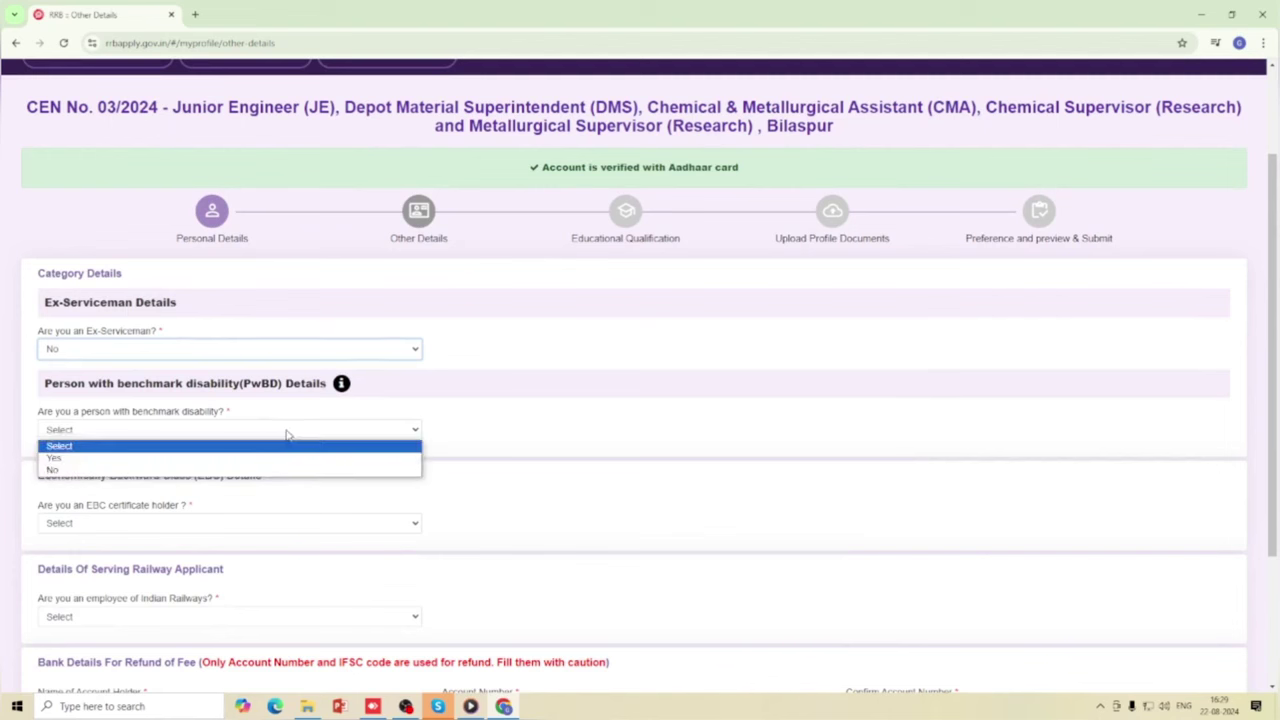
{"action": "left_click", "coordinate": [135, 458]}
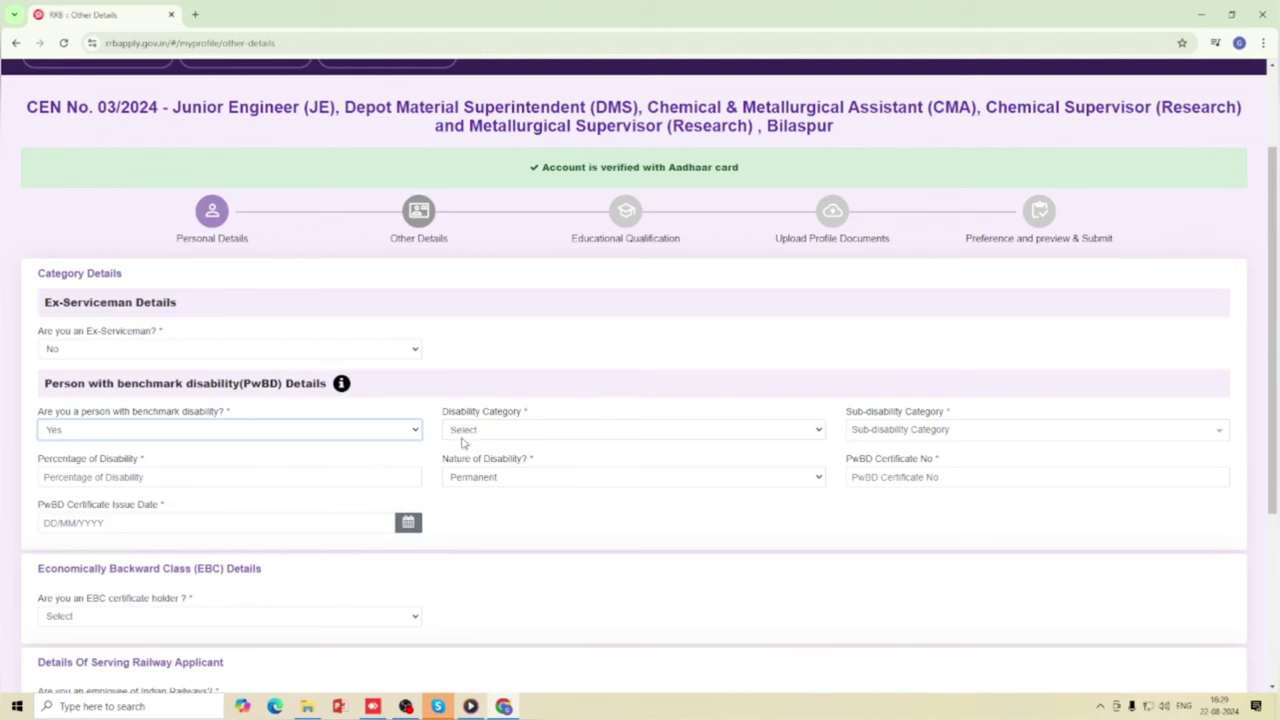
{"action": "left_click", "coordinate": [501, 431]}
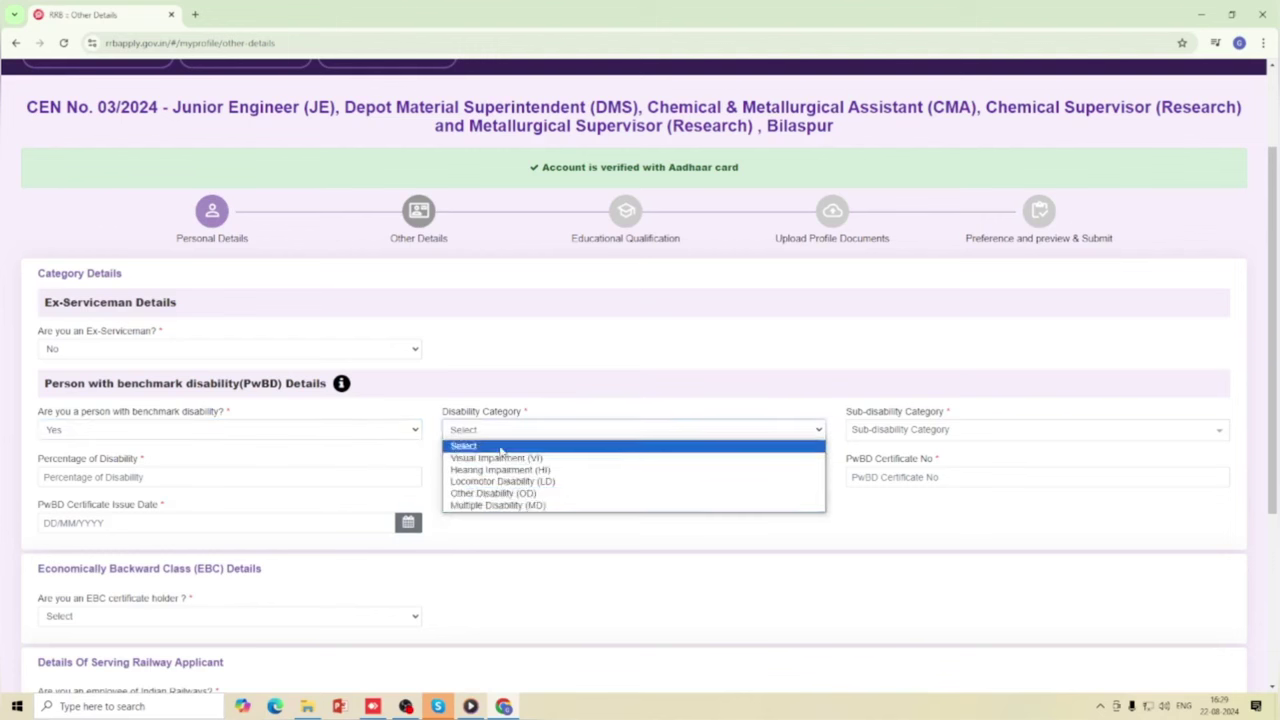
{"action": "left_click", "coordinate": [503, 430]}
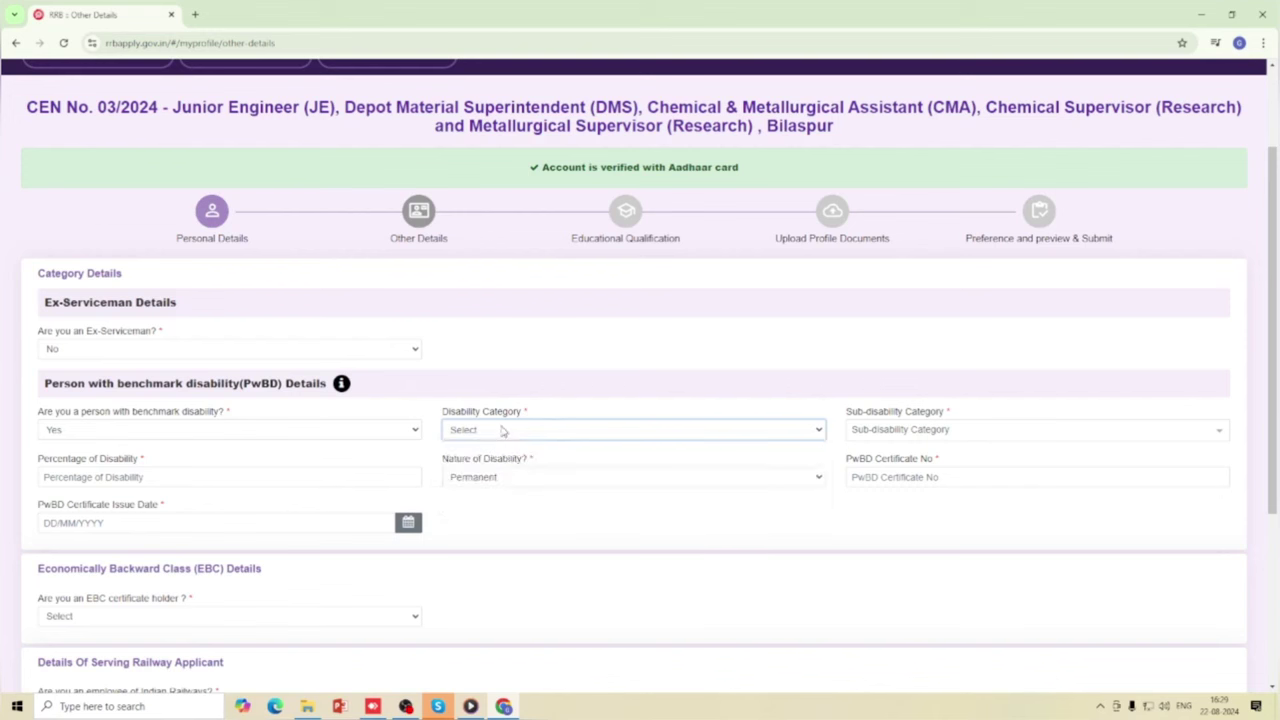
{"action": "left_click", "coordinate": [900, 431]}
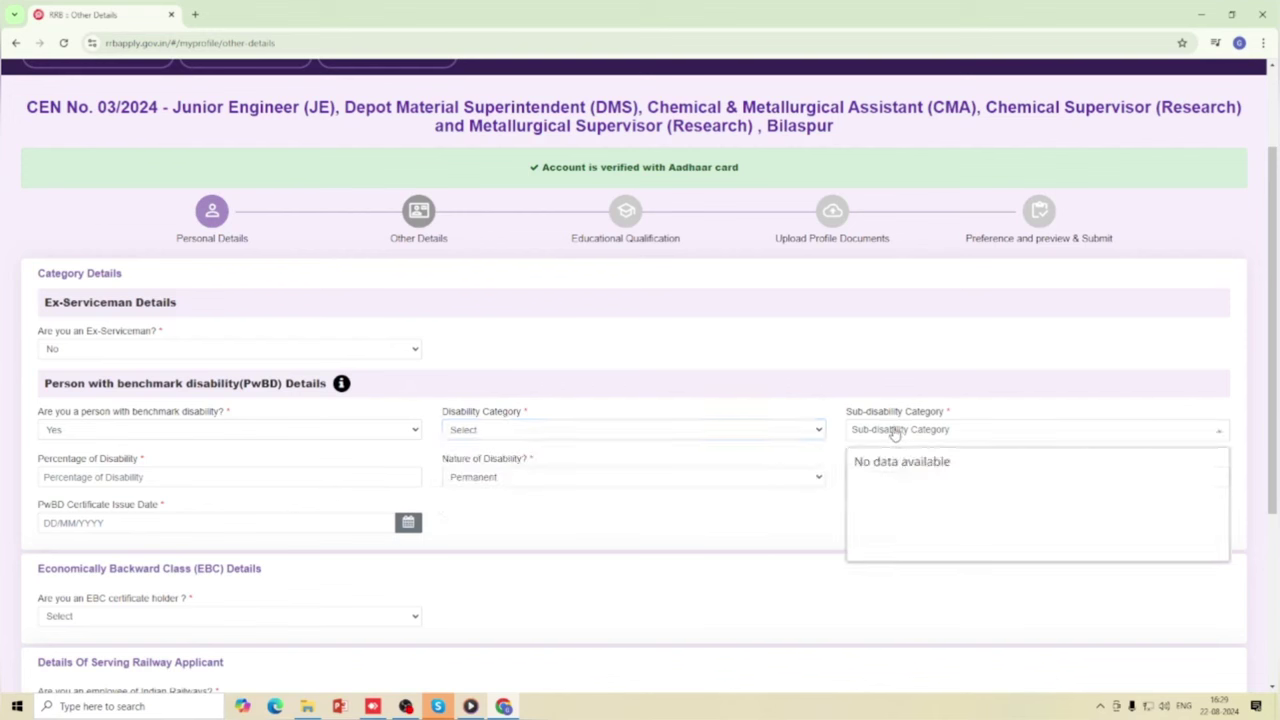
{"action": "left_click", "coordinate": [898, 435]}
{"action": "left_click", "coordinate": [500, 478]}
{"action": "left_click", "coordinate": [500, 484]}
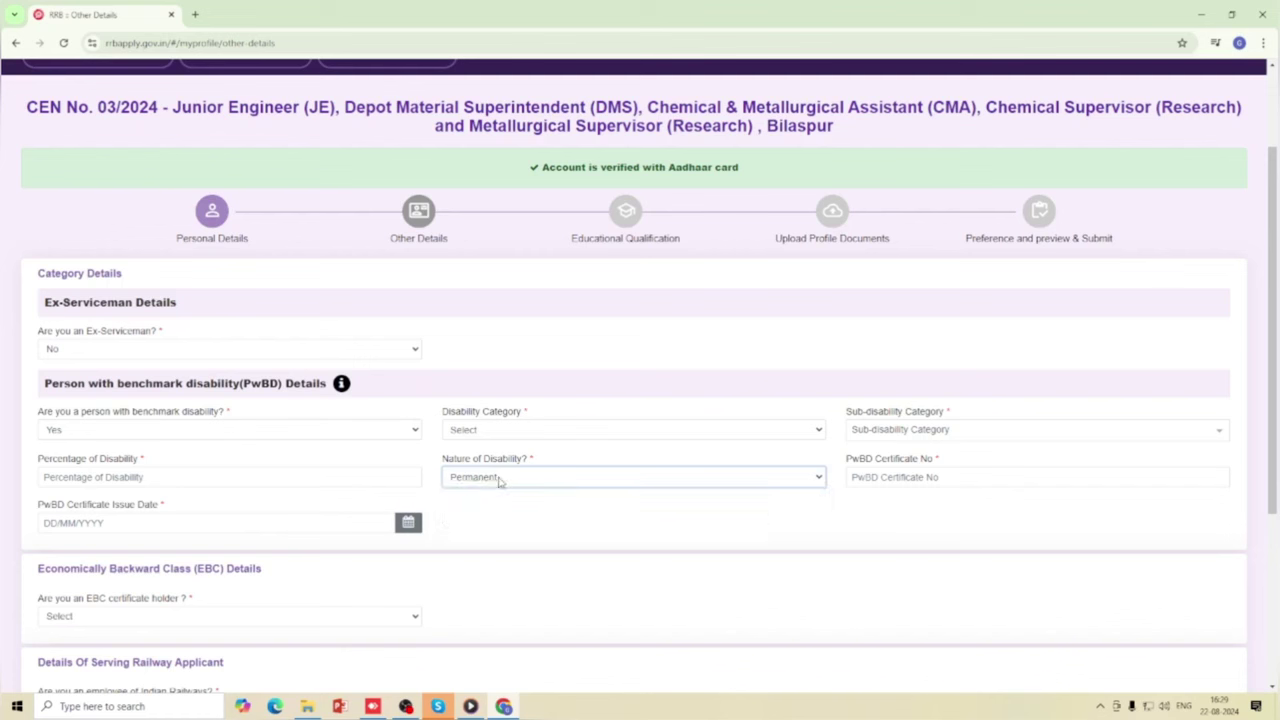
{"action": "left_click", "coordinate": [901, 476]}
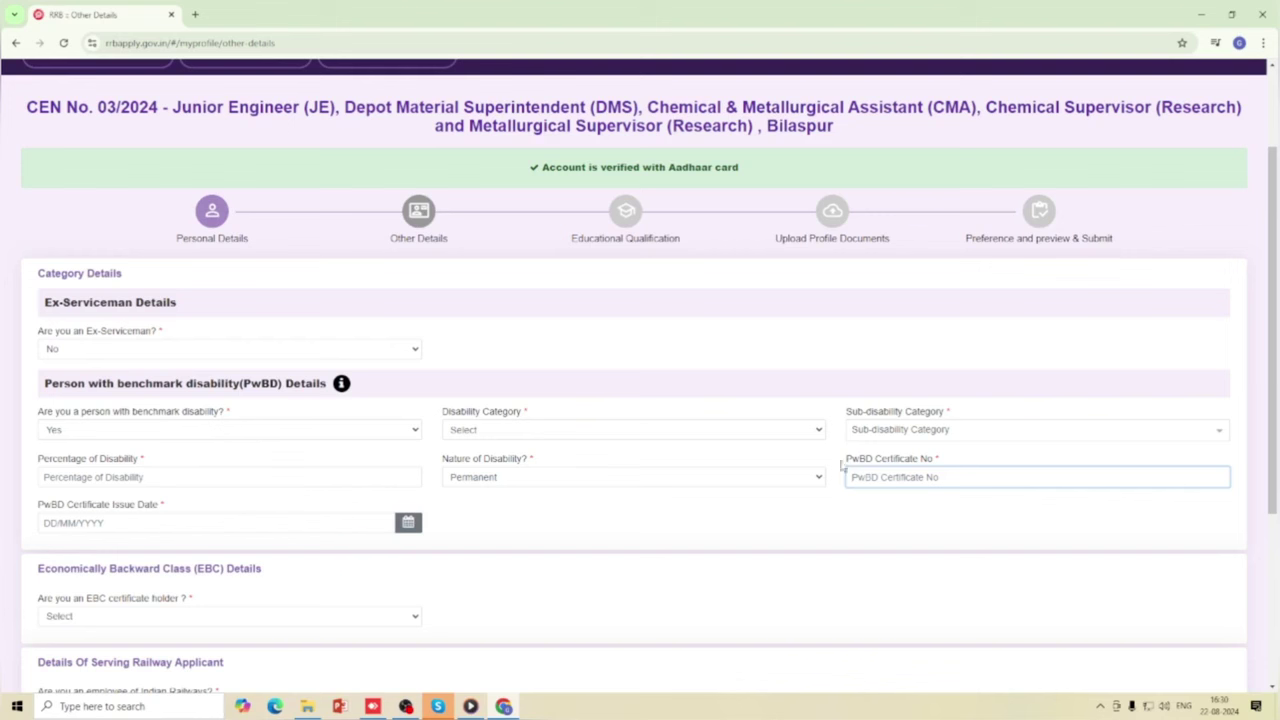
{"action": "left_click", "coordinate": [308, 432]}
{"action": "left_click", "coordinate": [199, 472]}
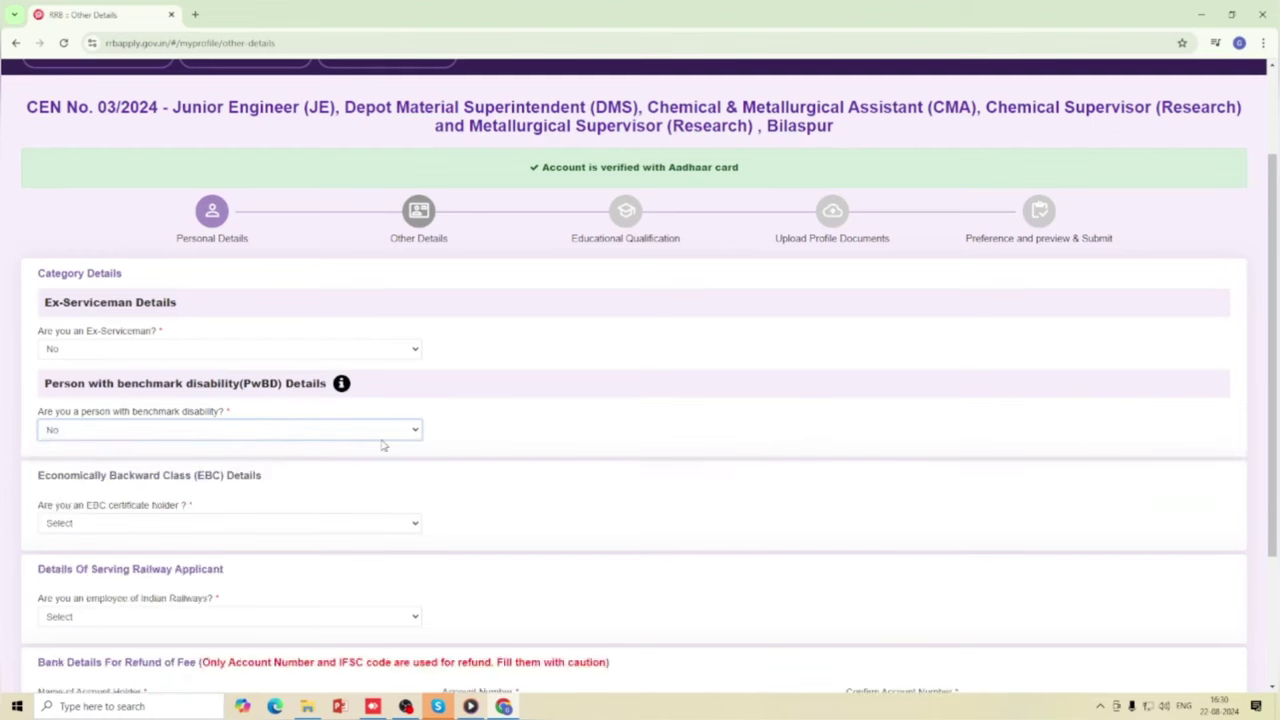
Try Yes for EBC certificate, accept its notice, review fee concession, then set EBC to No.
{"action": "scroll", "coordinate": [368, 484], "scroll_direction": "down", "scroll_amount": 1}
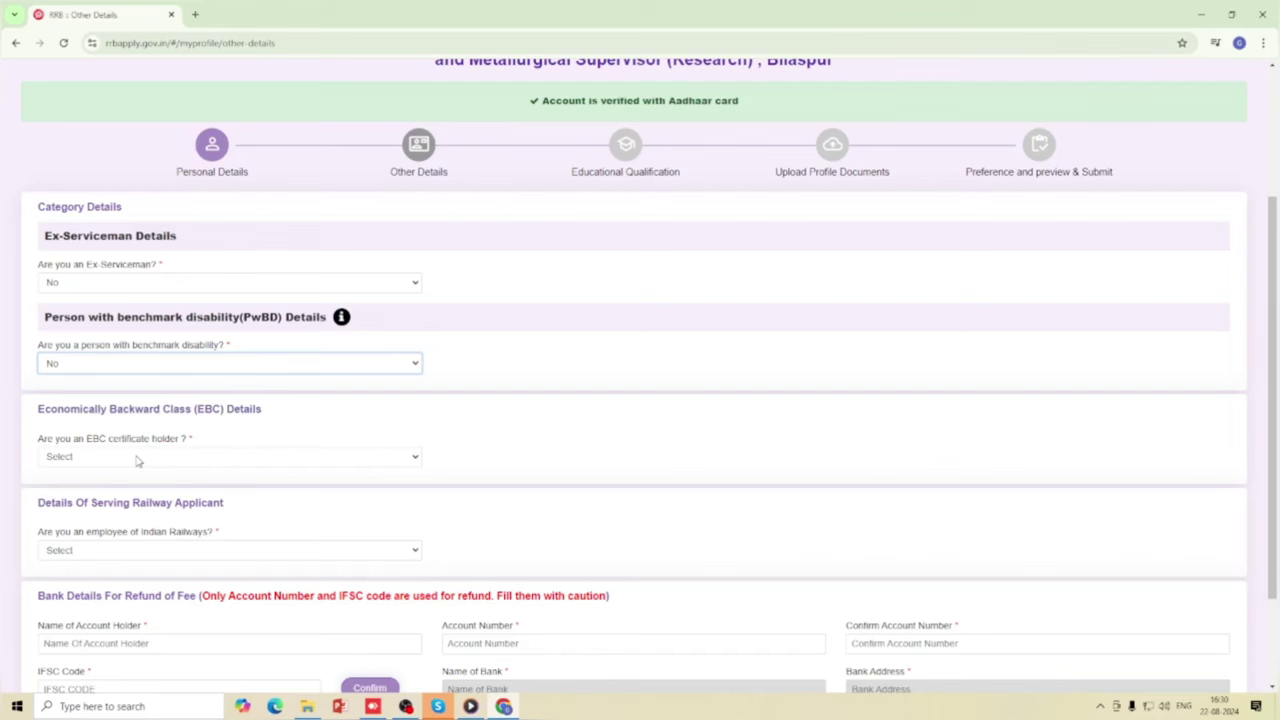
{"action": "left_click", "coordinate": [138, 458]}
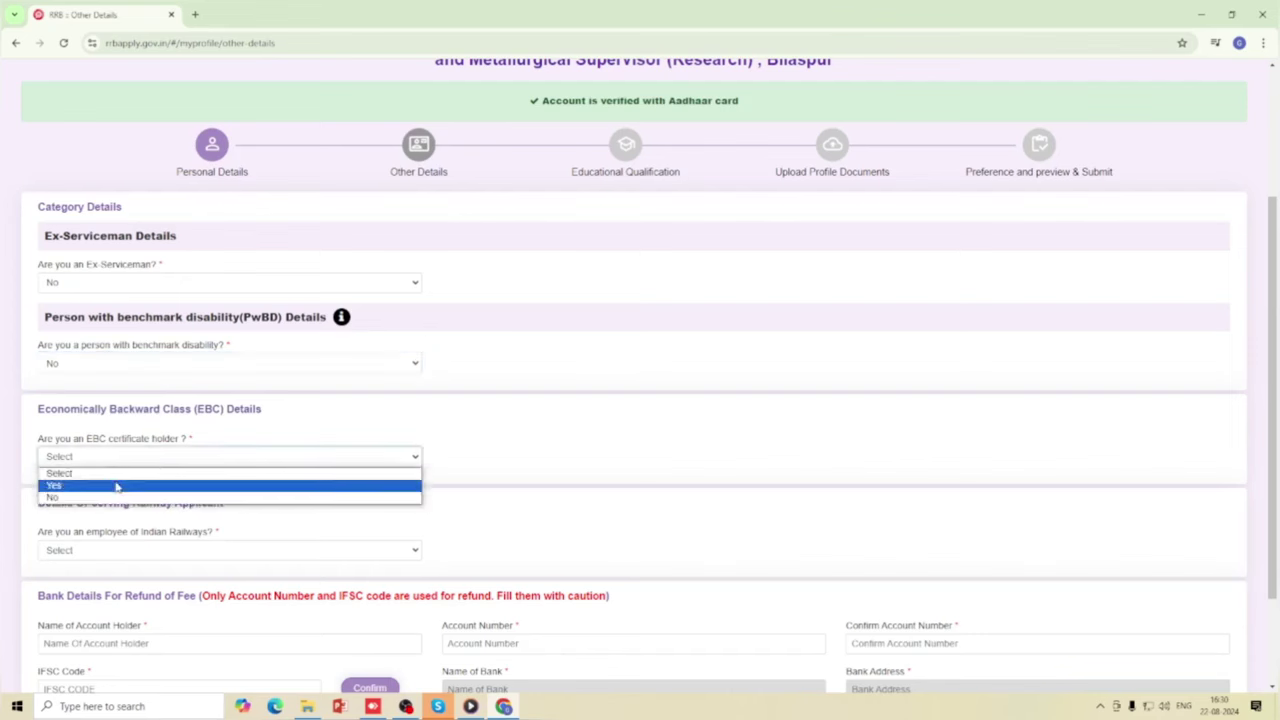
{"action": "left_click", "coordinate": [116, 486]}
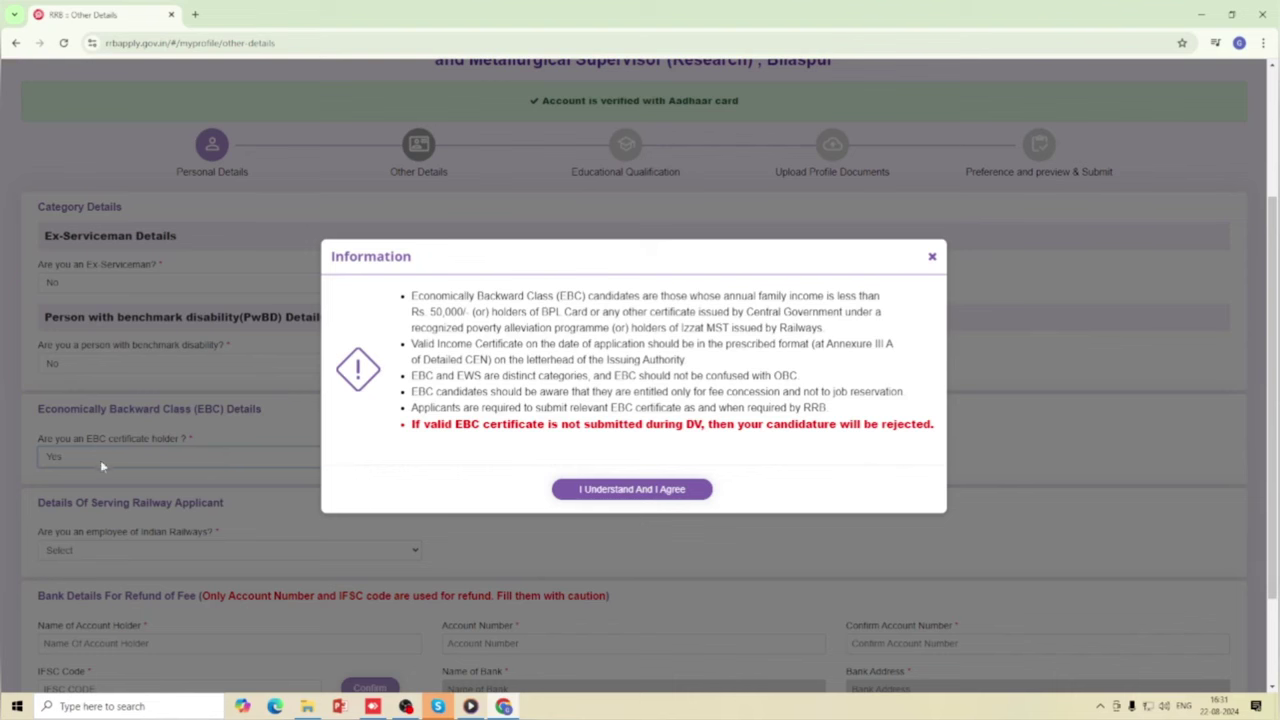
{"action": "left_click", "coordinate": [609, 490]}
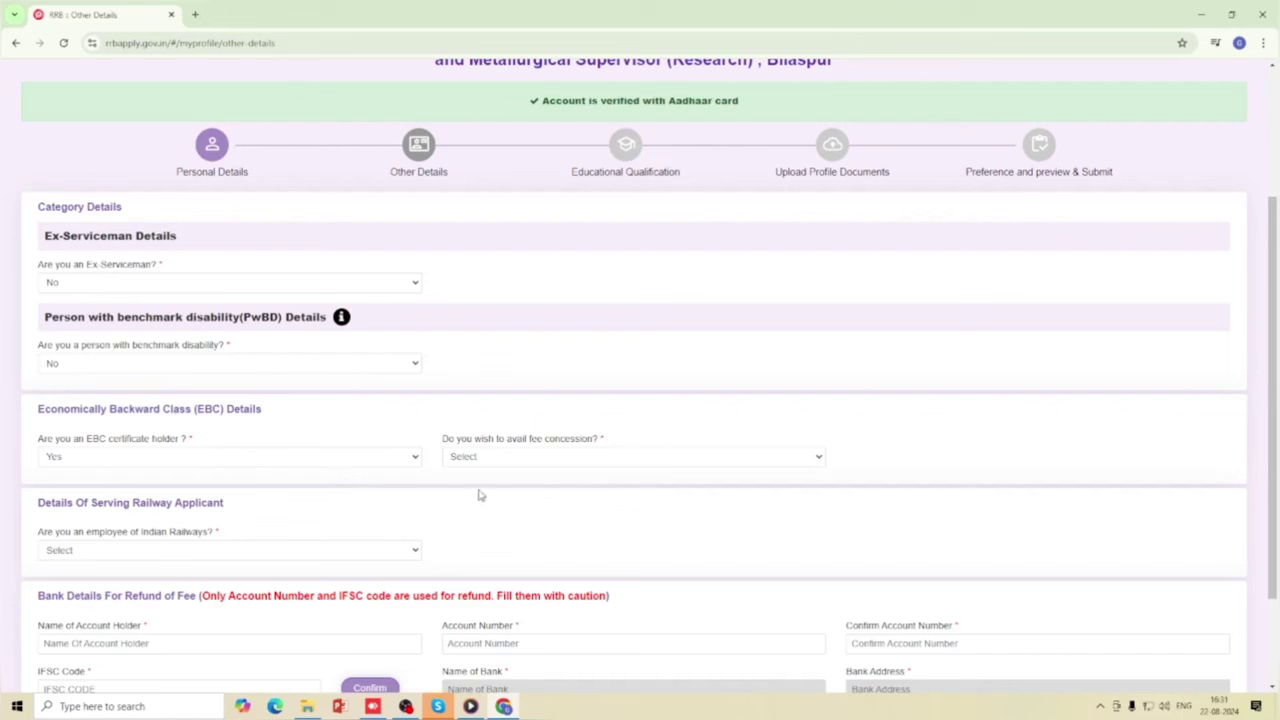
{"action": "left_click", "coordinate": [531, 461]}
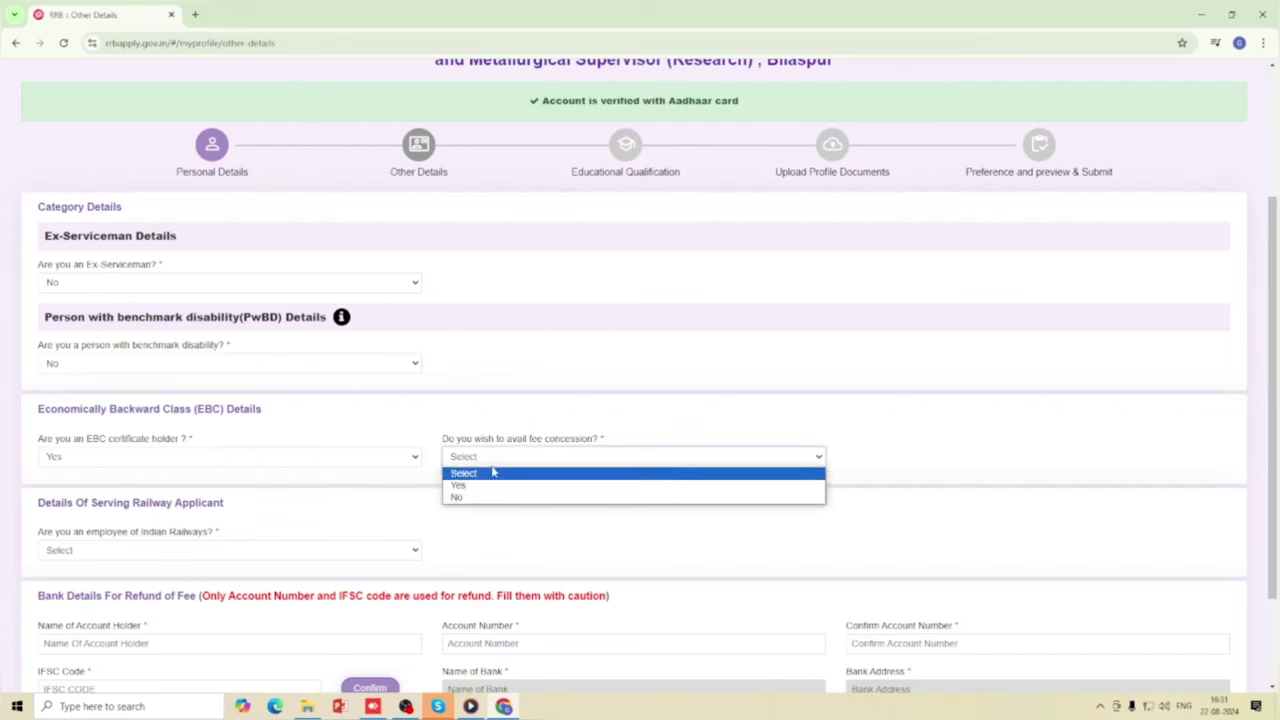
{"action": "left_click", "coordinate": [492, 472]}
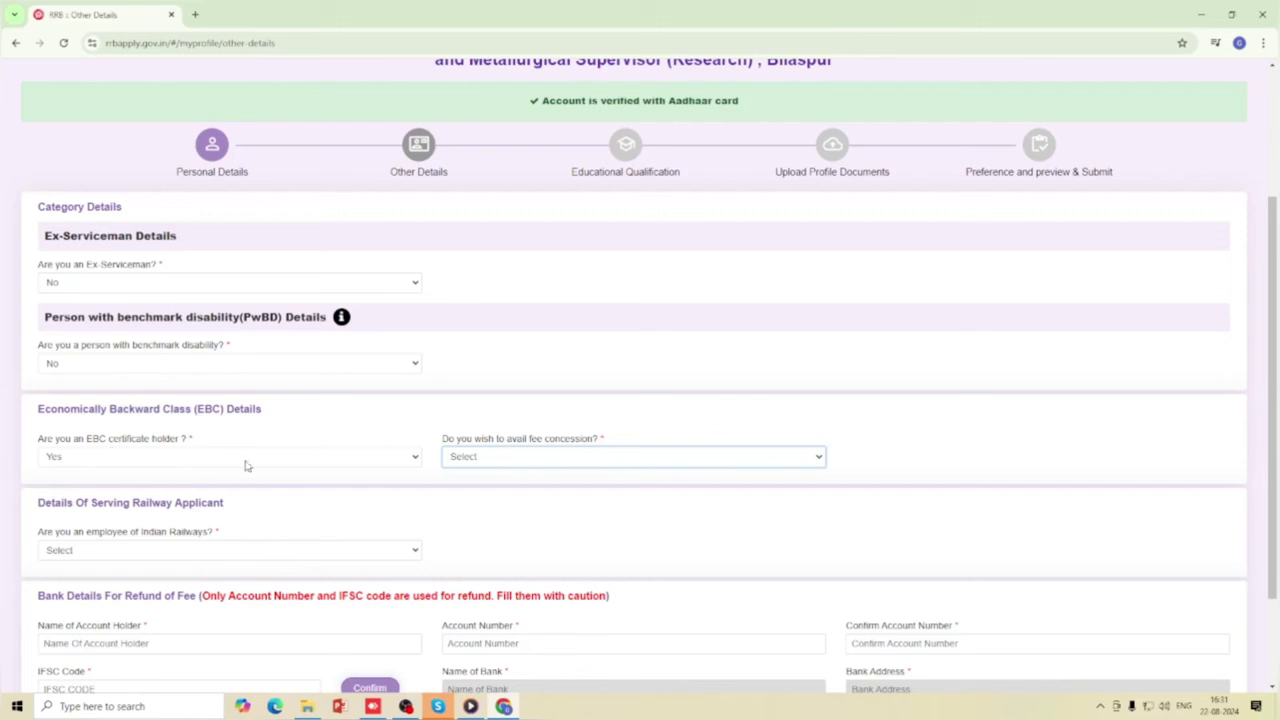
{"action": "left_click", "coordinate": [329, 466]}
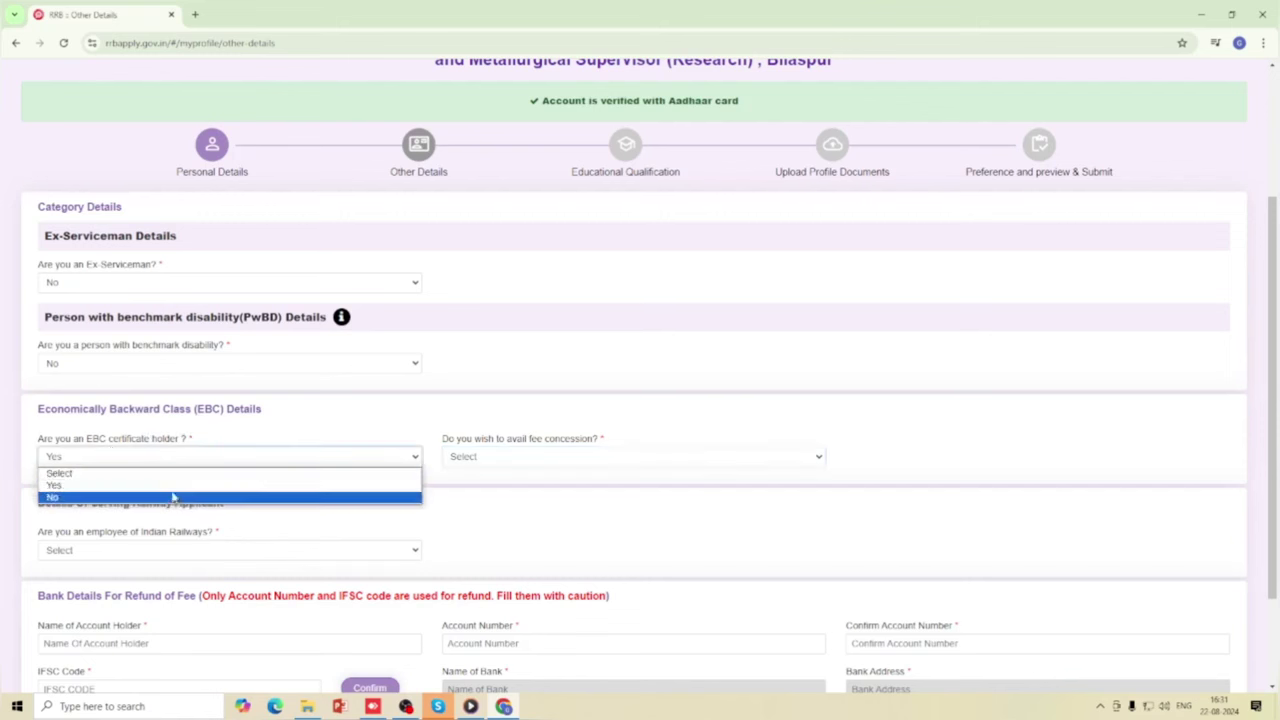
{"action": "left_click", "coordinate": [176, 497]}
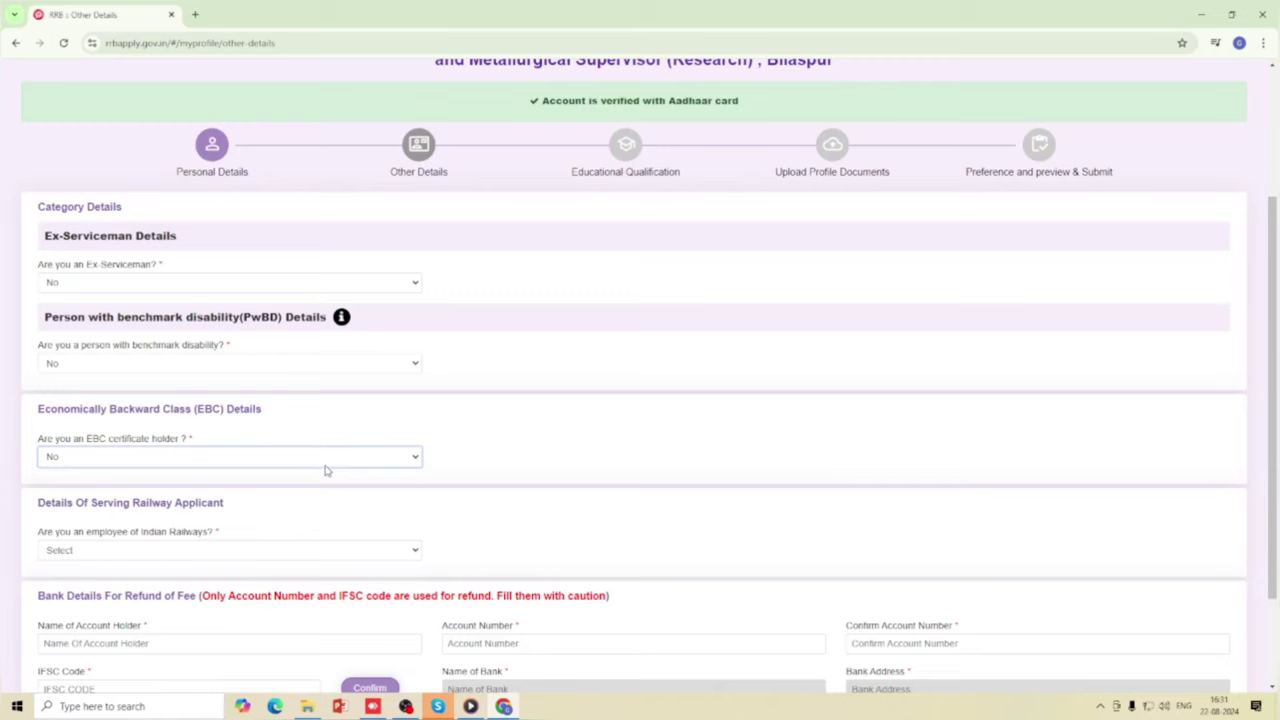
Answer Yes to Indian Railways employee and review the NOC and employee category options.
{"action": "scroll", "coordinate": [295, 466], "scroll_direction": "down", "scroll_amount": 1}
{"action": "scroll", "coordinate": [270, 466], "scroll_direction": "down", "scroll_amount": 1}
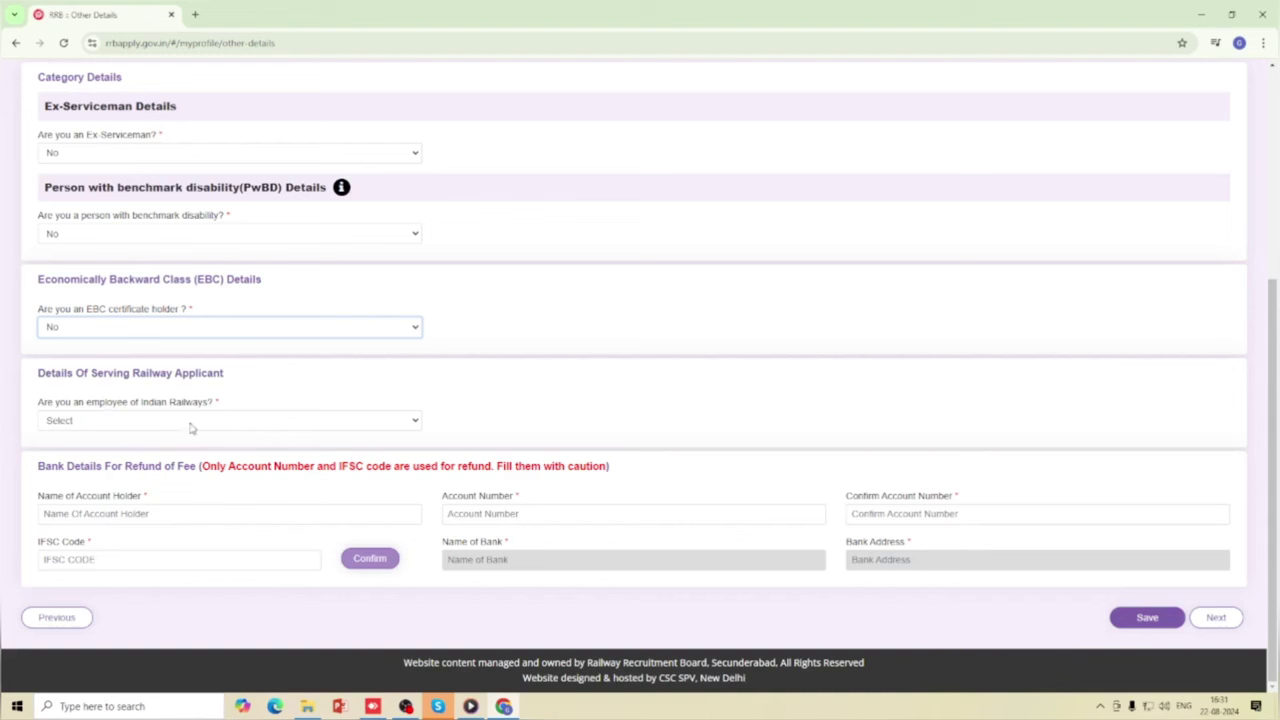
{"action": "left_click", "coordinate": [193, 425]}
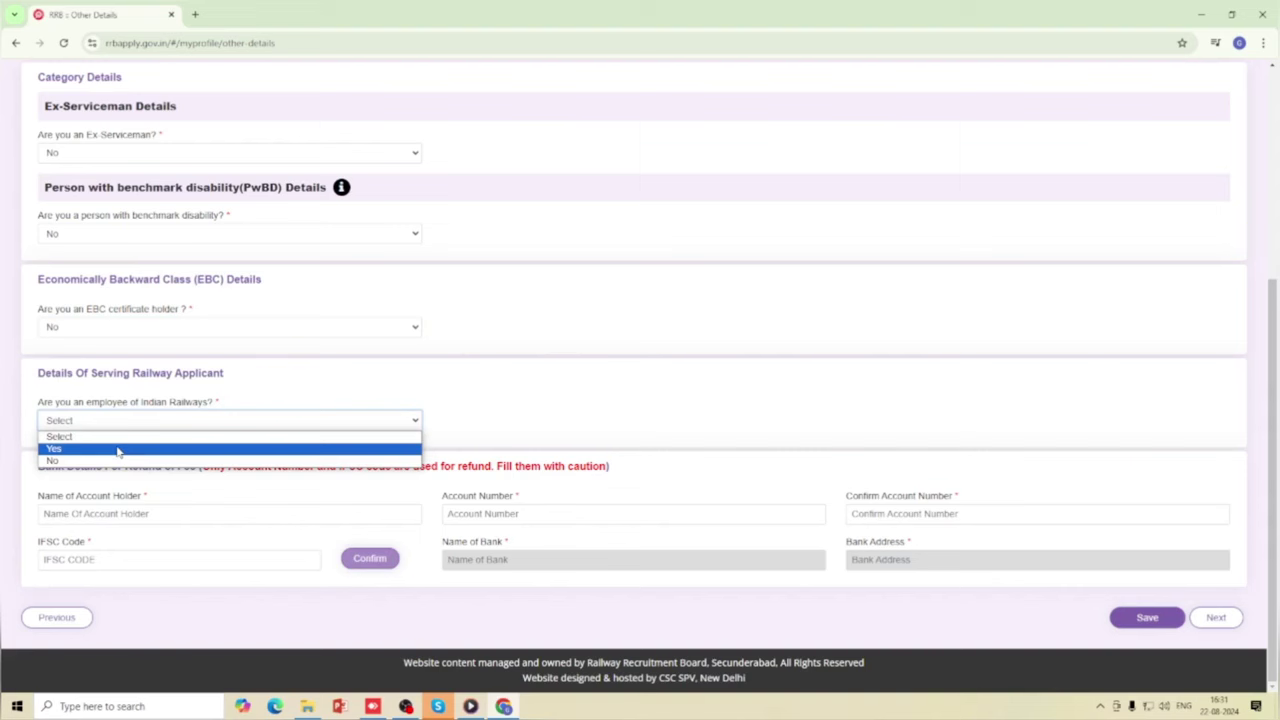
{"action": "left_click", "coordinate": [118, 450]}
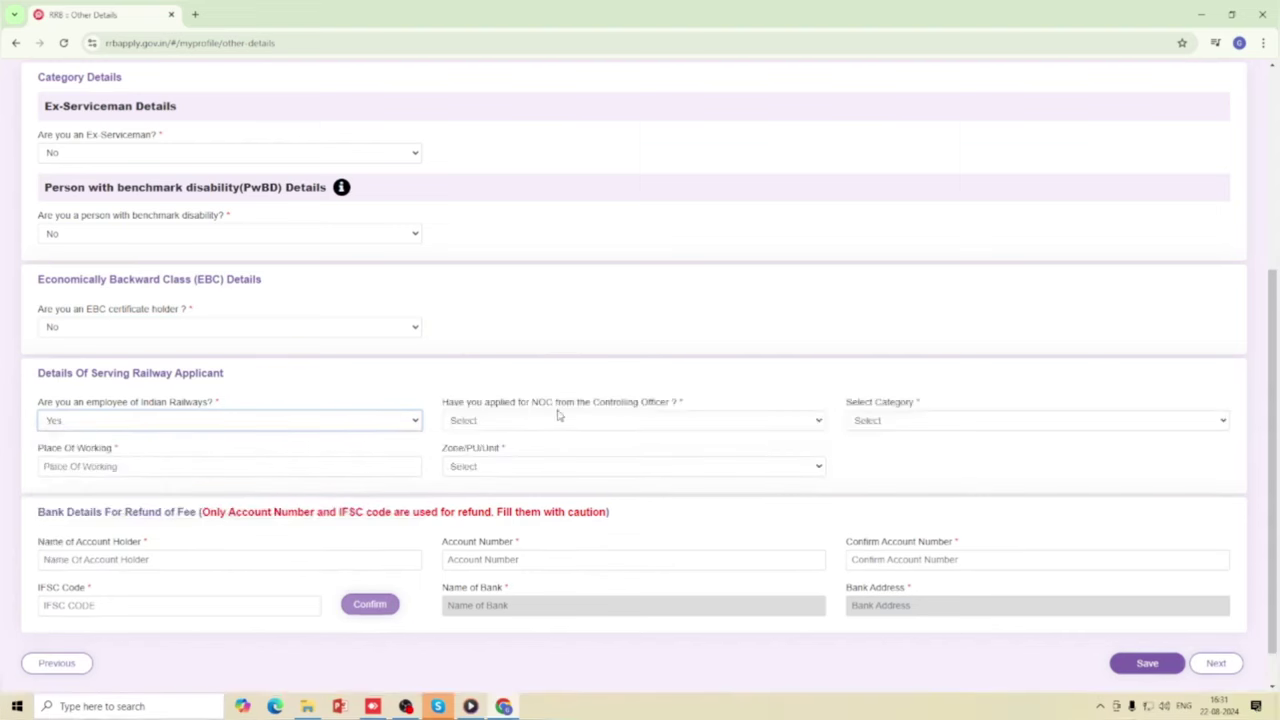
{"action": "left_click", "coordinate": [620, 422]}
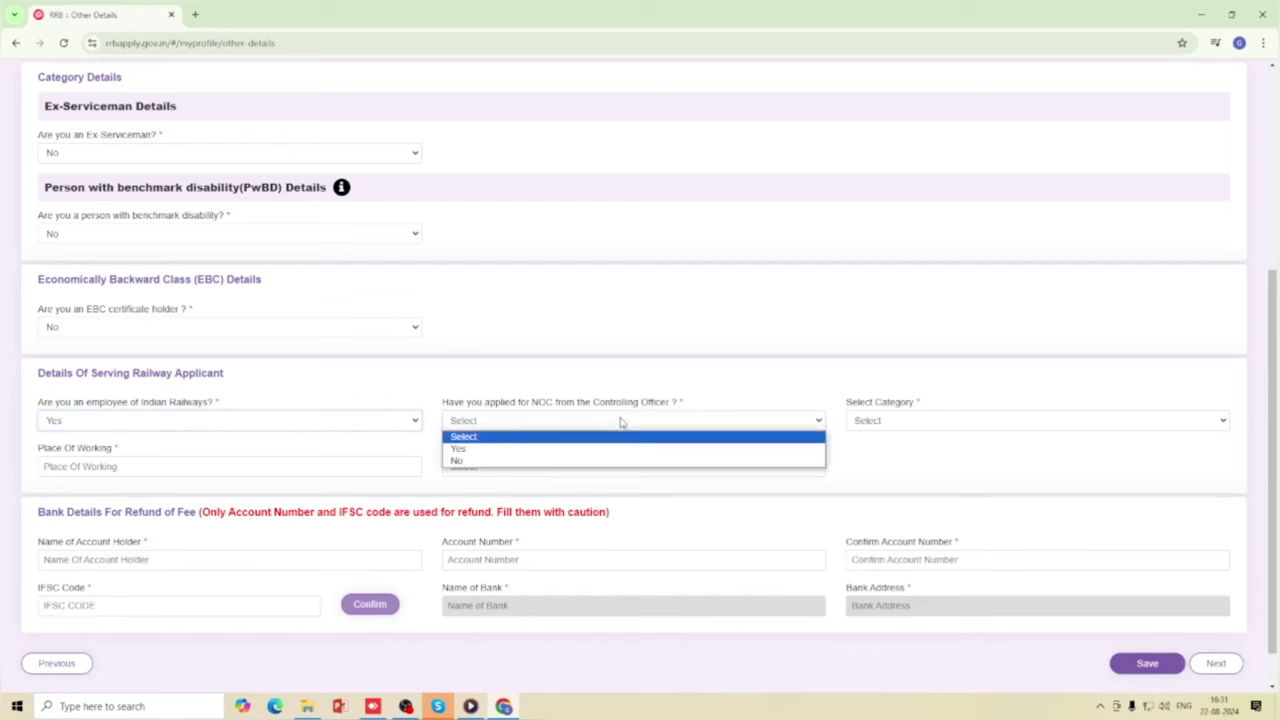
{"action": "left_click", "coordinate": [507, 425]}
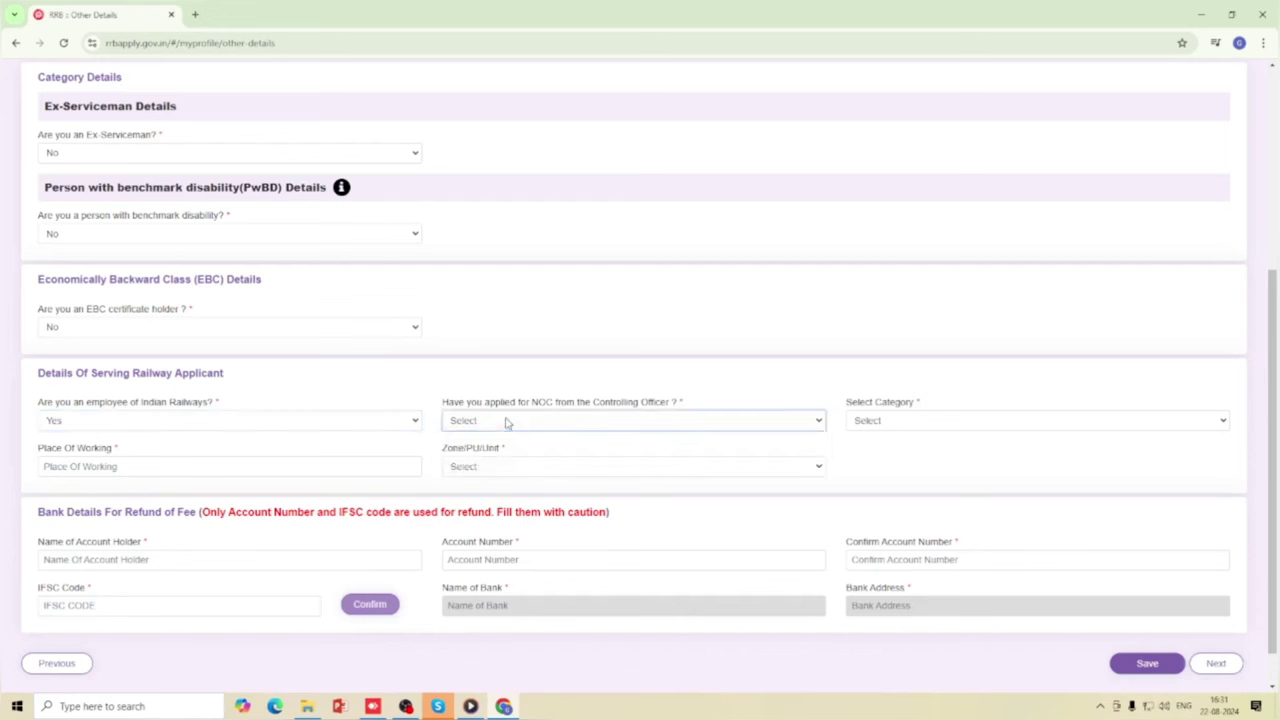
{"action": "left_click", "coordinate": [925, 422]}
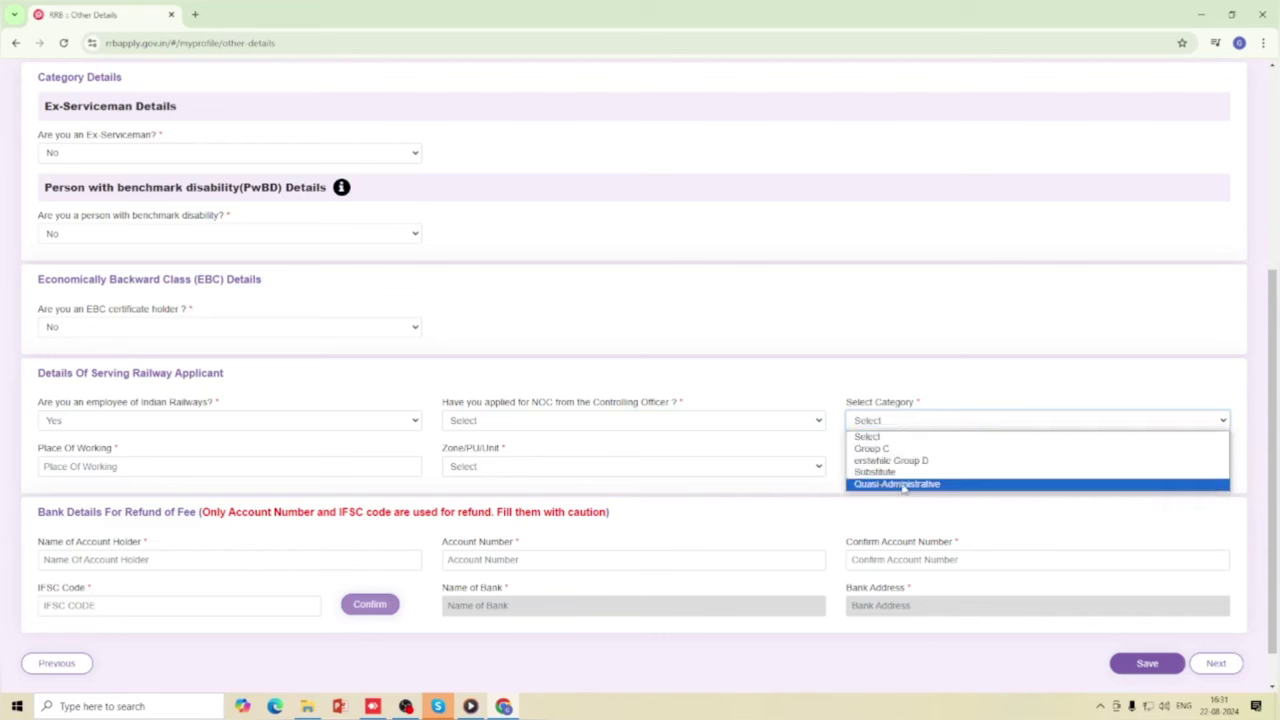
{"action": "left_click", "coordinate": [887, 436]}
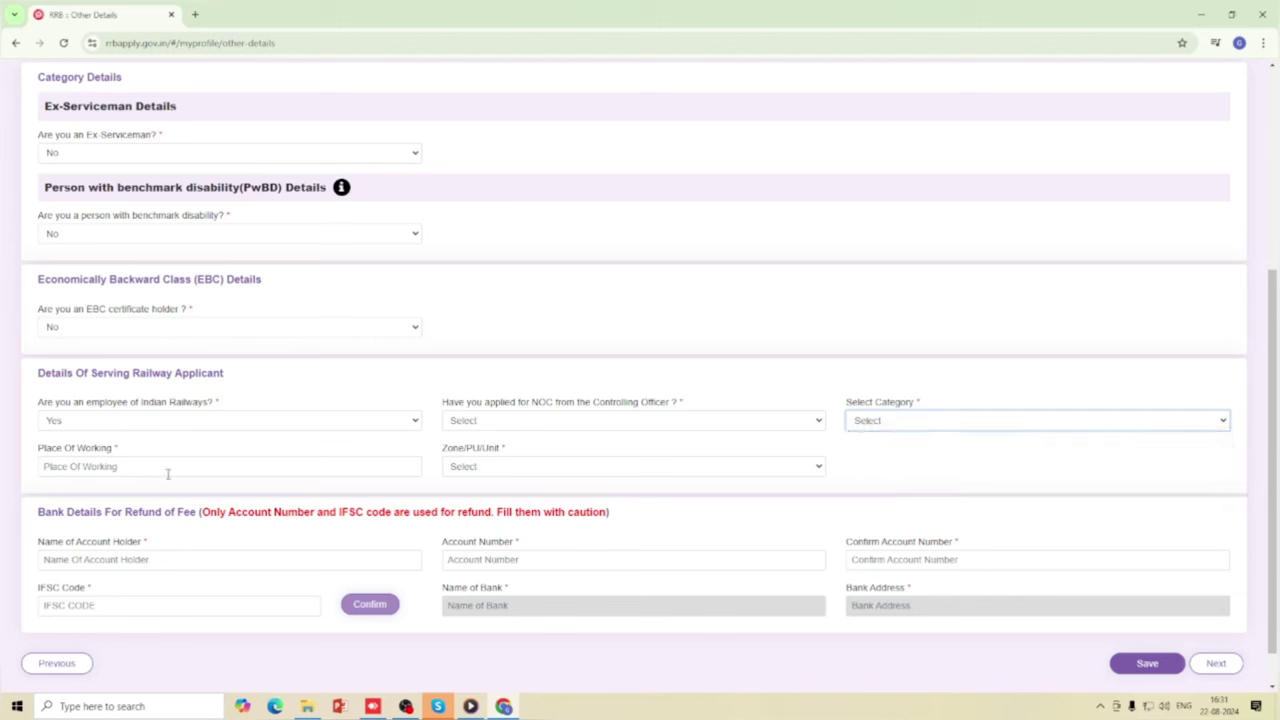
Browse the railway zone list without choosing, then answer No to being a railway employee.
{"action": "left_click", "coordinate": [519, 467]}
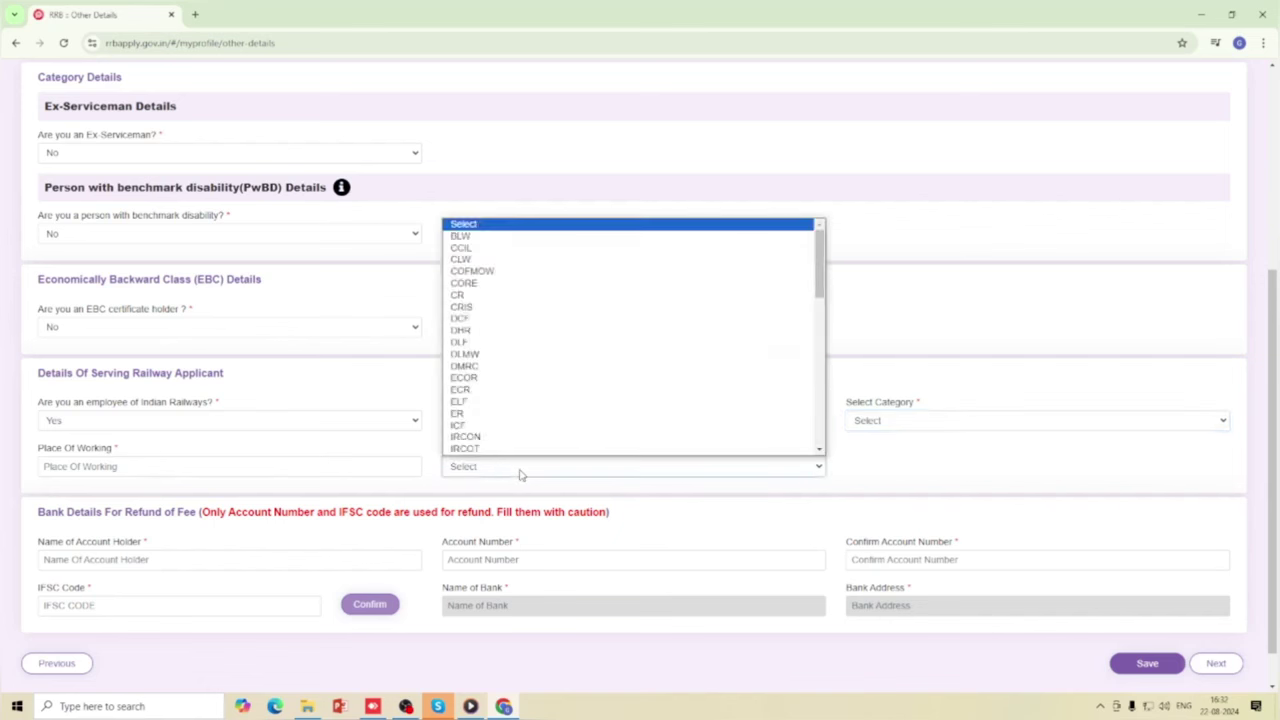
{"action": "scroll", "coordinate": [500, 434], "scroll_direction": "down", "scroll_amount": 1}
{"action": "scroll", "coordinate": [500, 374], "scroll_direction": "up", "scroll_amount": 1}
{"action": "scroll", "coordinate": [500, 428], "scroll_direction": "down", "scroll_amount": 3}
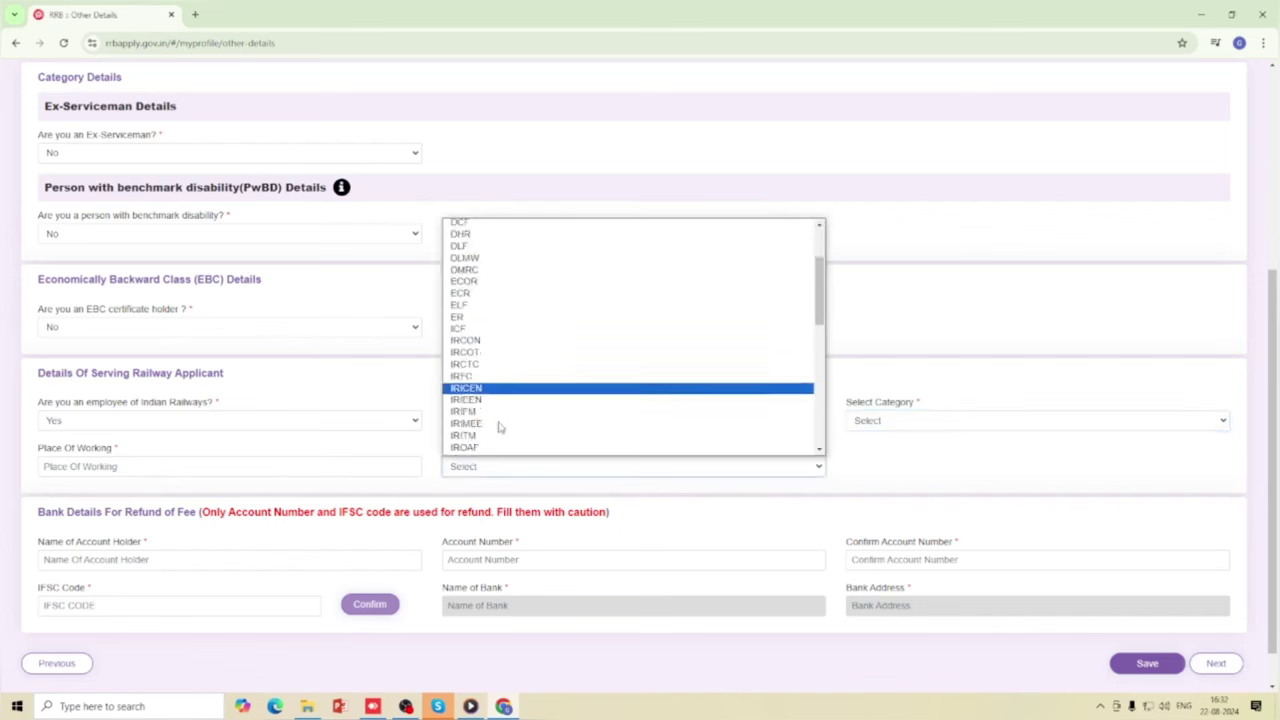
{"action": "scroll", "coordinate": [500, 428], "scroll_direction": "down", "scroll_amount": 2}
{"action": "left_click", "coordinate": [400, 466]}
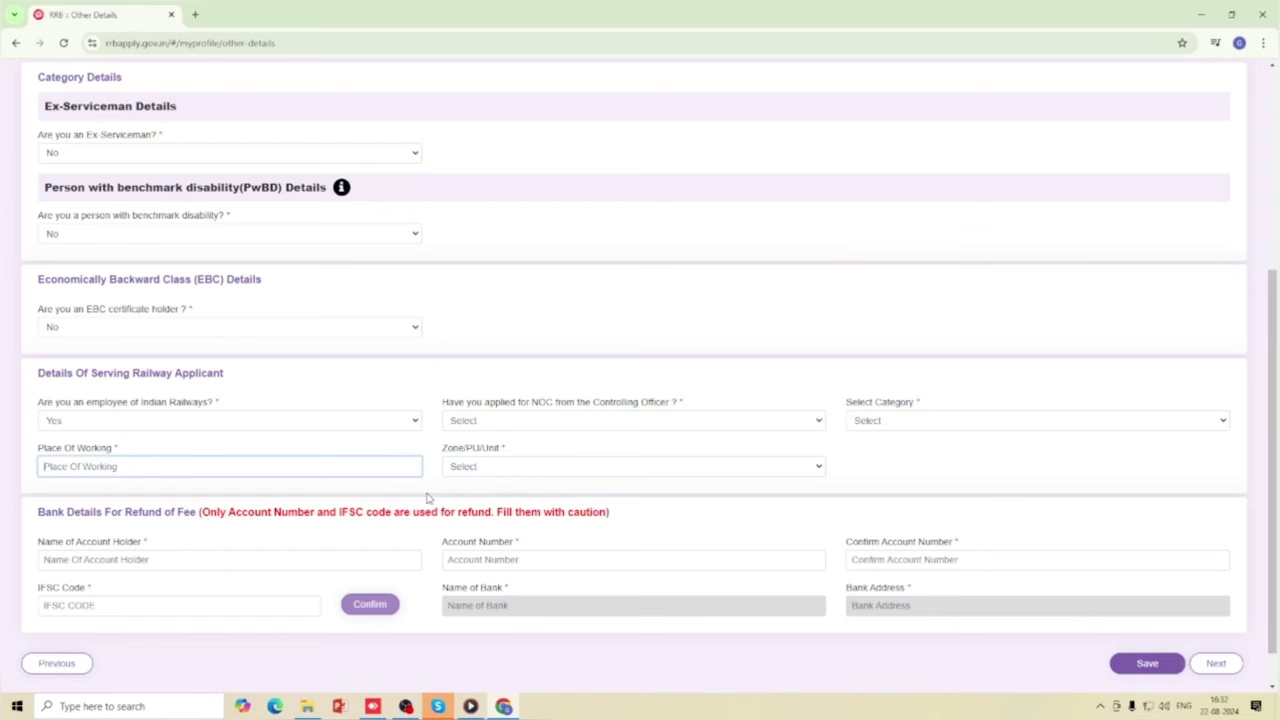
{"action": "left_click", "coordinate": [292, 422]}
{"action": "left_click", "coordinate": [160, 460]}
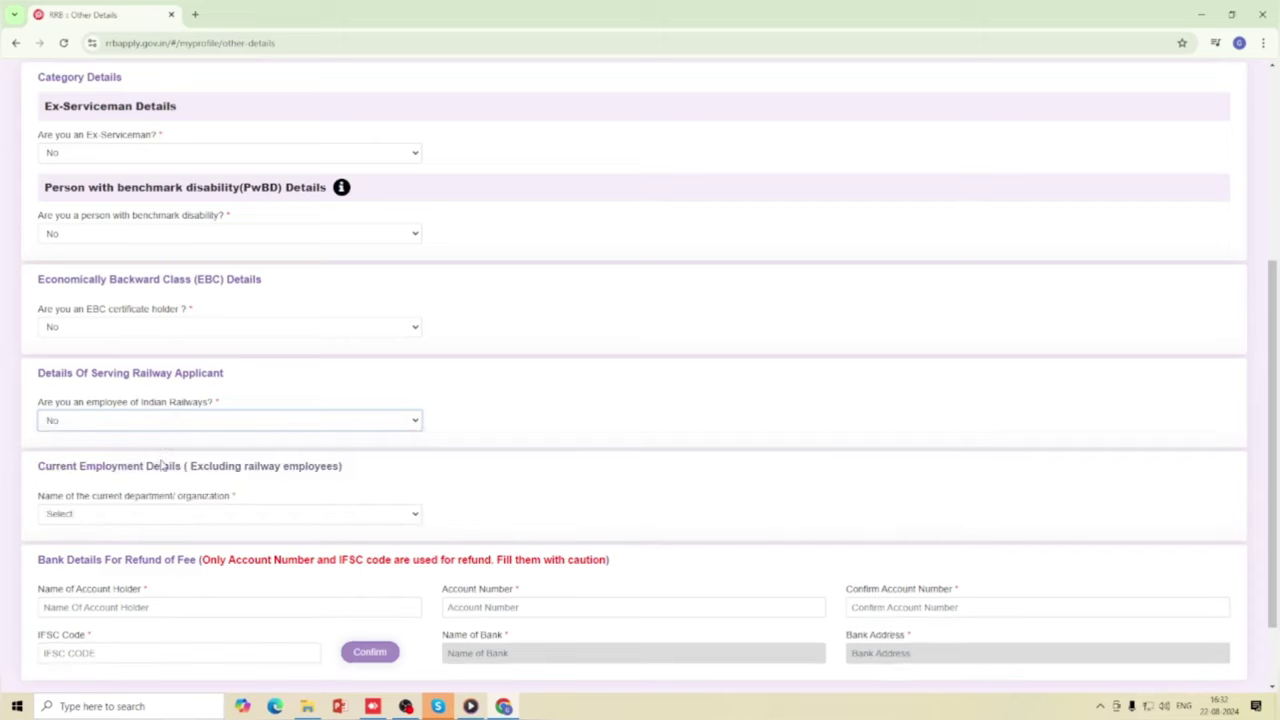
{"action": "scroll", "coordinate": [306, 420], "scroll_direction": "up", "scroll_amount": 1}
{"action": "scroll", "coordinate": [308, 418], "scroll_direction": "down", "scroll_amount": 2}
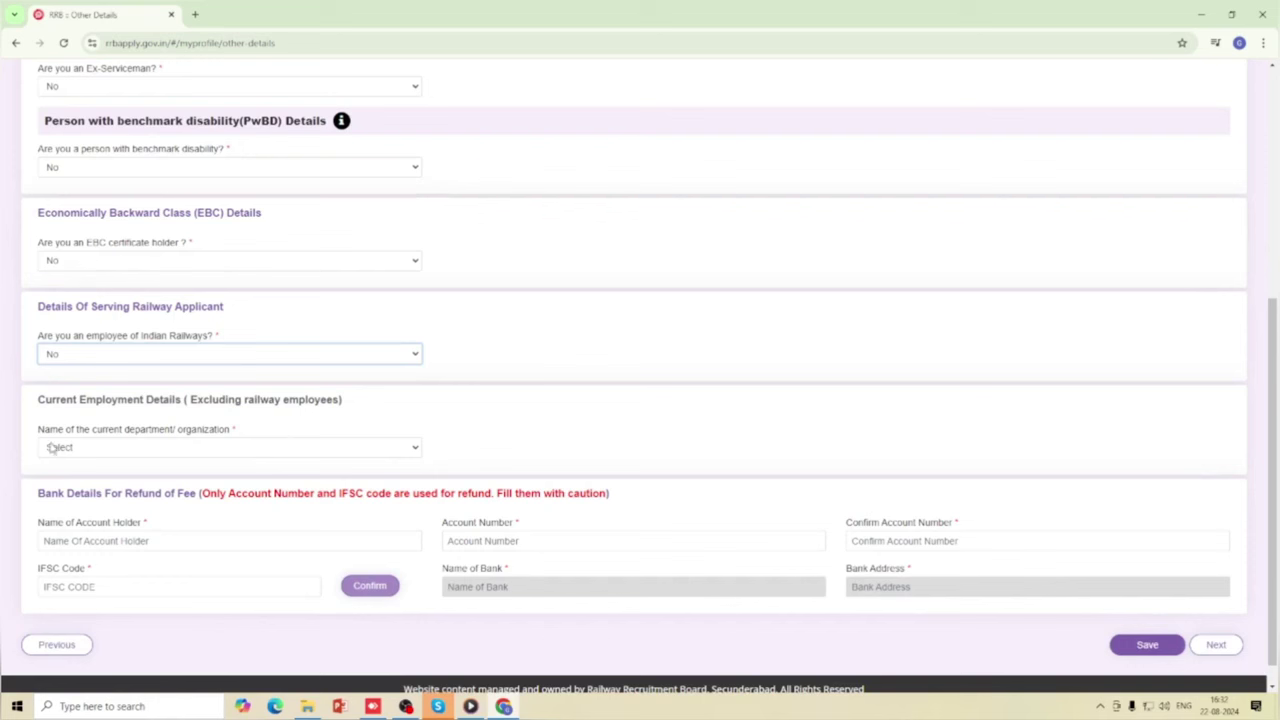
{"action": "left_click", "coordinate": [336, 449]}
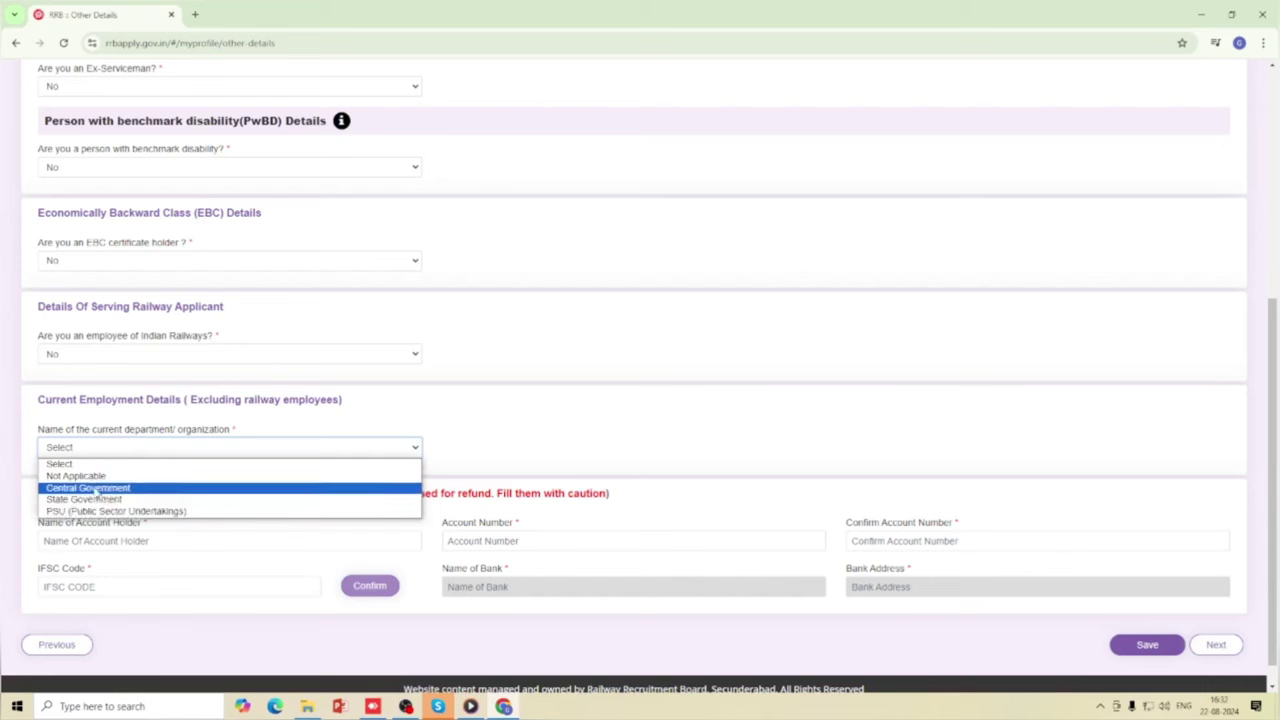
Choose Not Applicable as the current department/organization.
{"action": "left_click", "coordinate": [98, 477]}
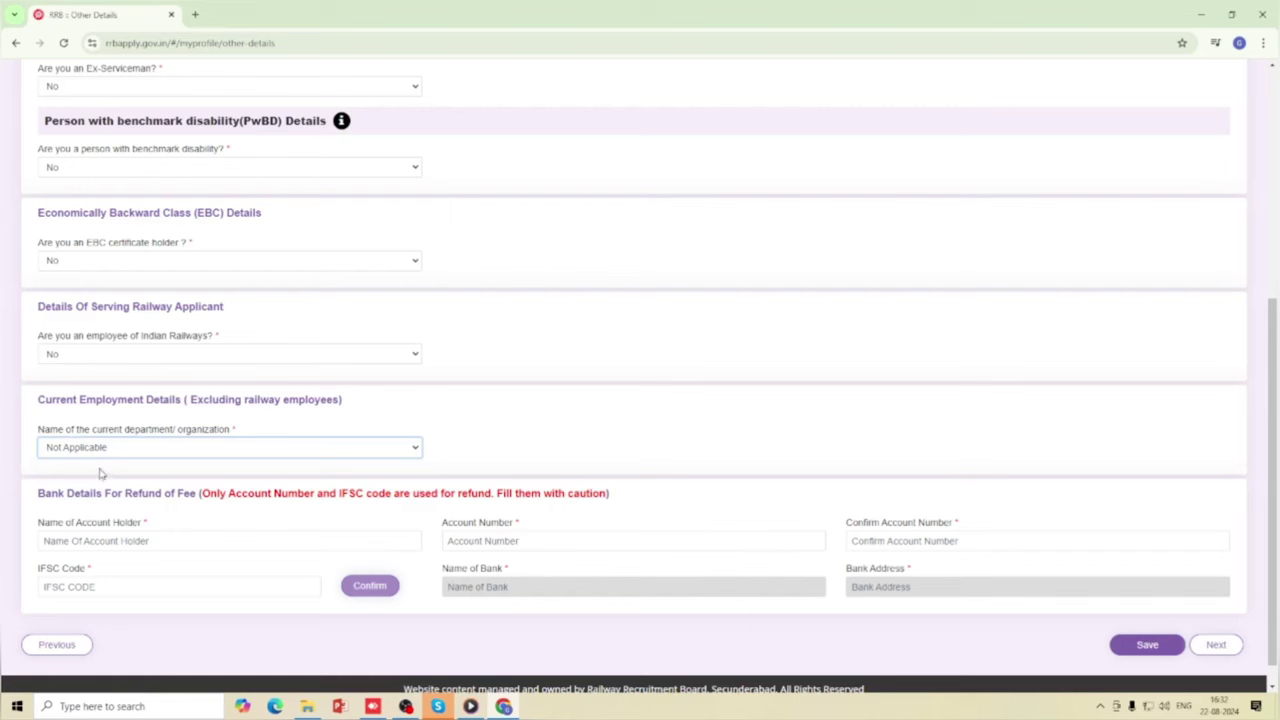
{"action": "scroll", "coordinate": [170, 490], "scroll_direction": "down", "scroll_amount": 2}
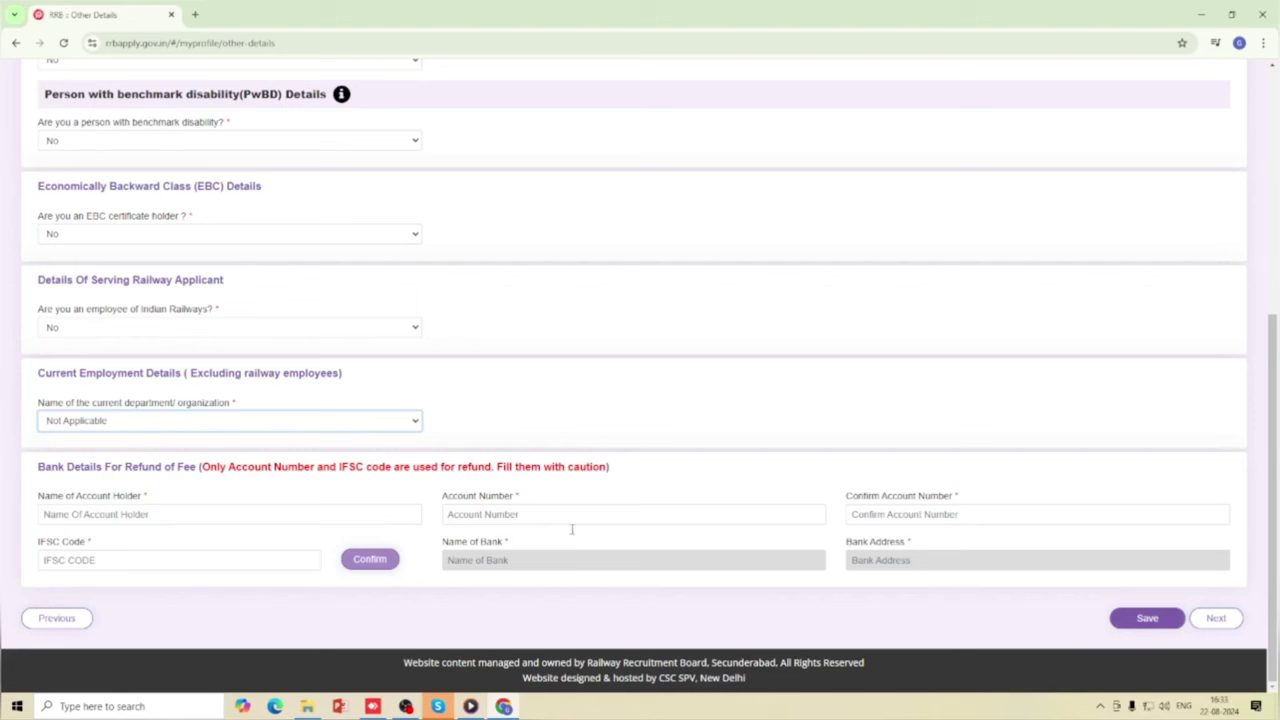
Enter the account holder's name and the bank account number in both account number fields.
{"action": "left_click", "coordinate": [147, 514]}
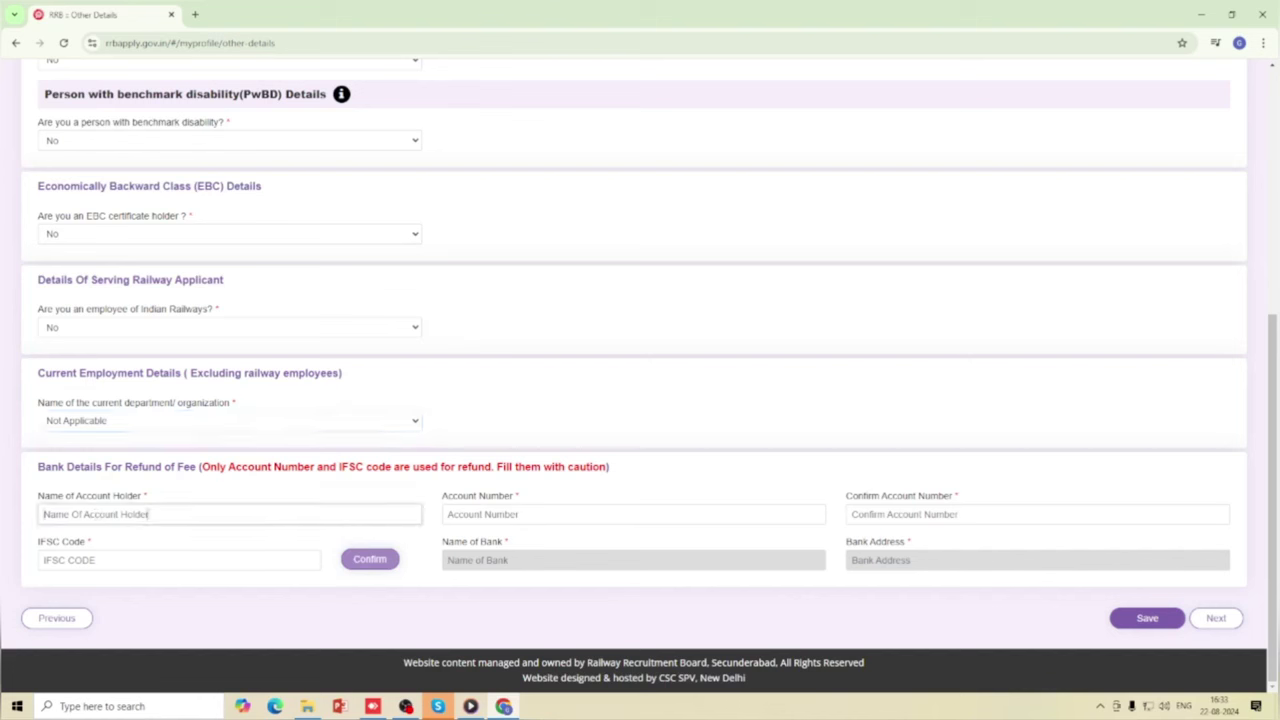
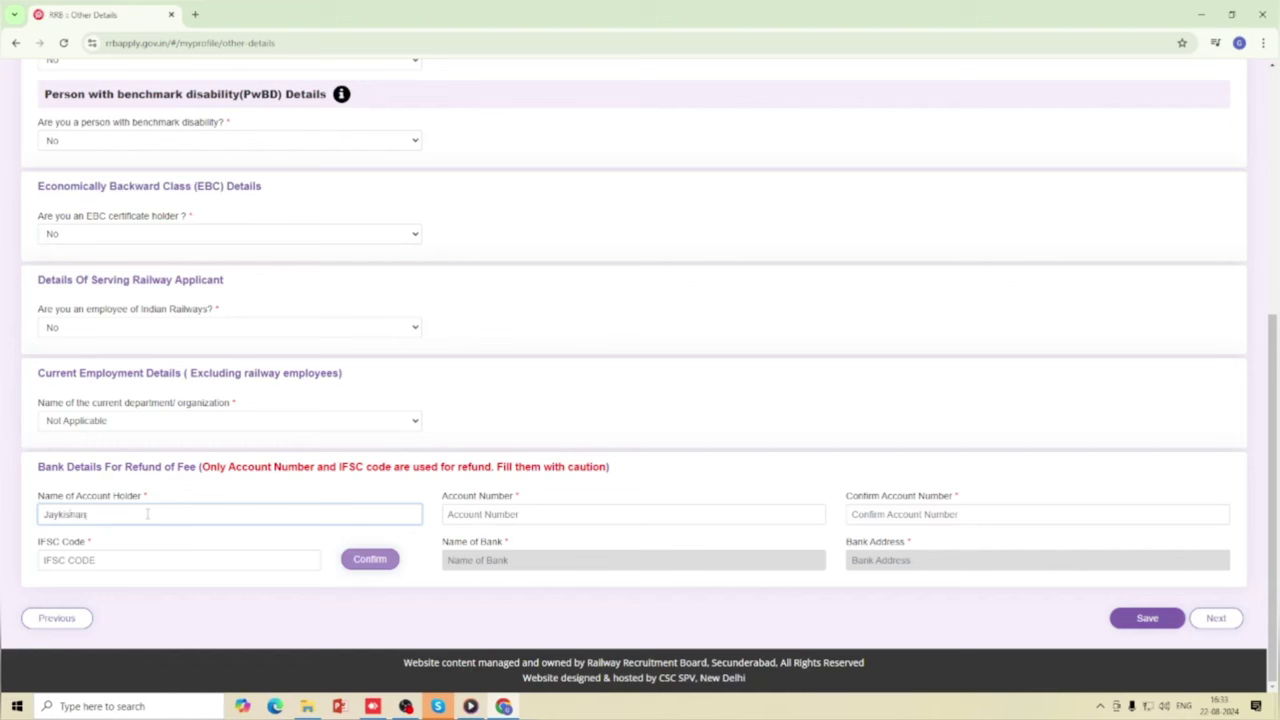
{"action": "left_click", "coordinate": [494, 516]}
{"action": "key", "text": "ctrl+v"}
{"action": "left_click", "coordinate": [852, 520]}
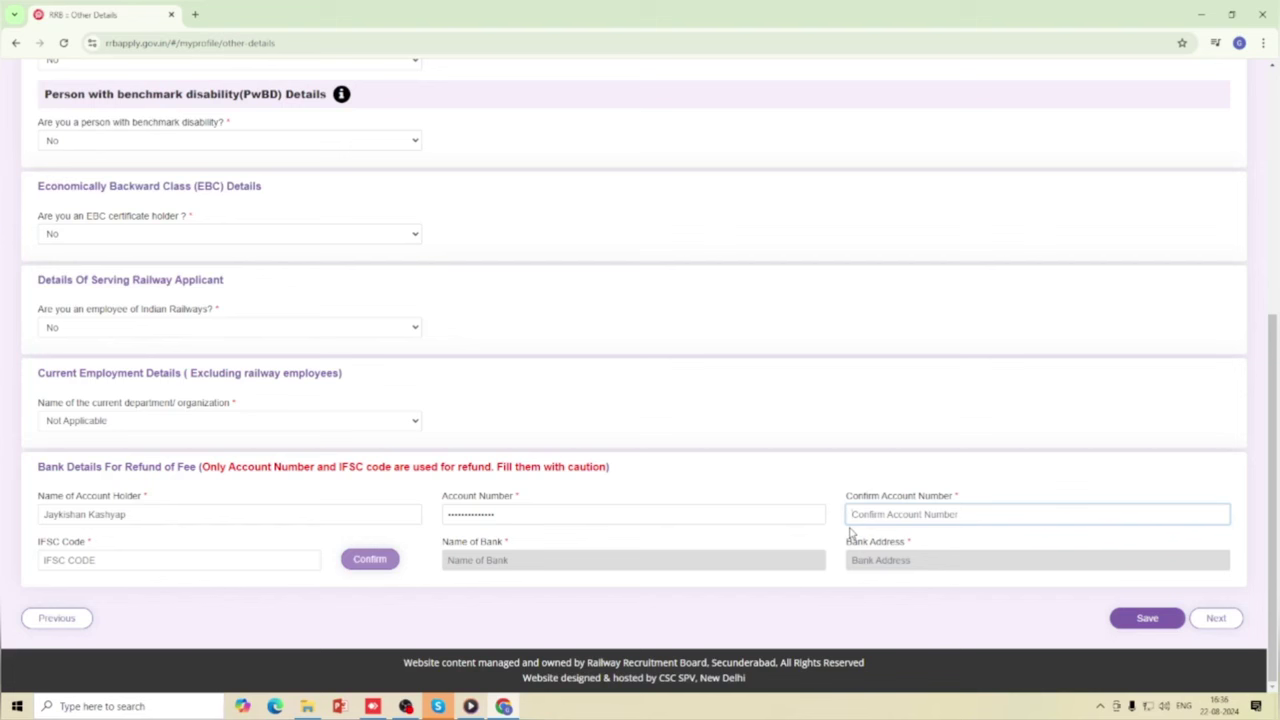
{"action": "left_click", "coordinate": [726, 549]}
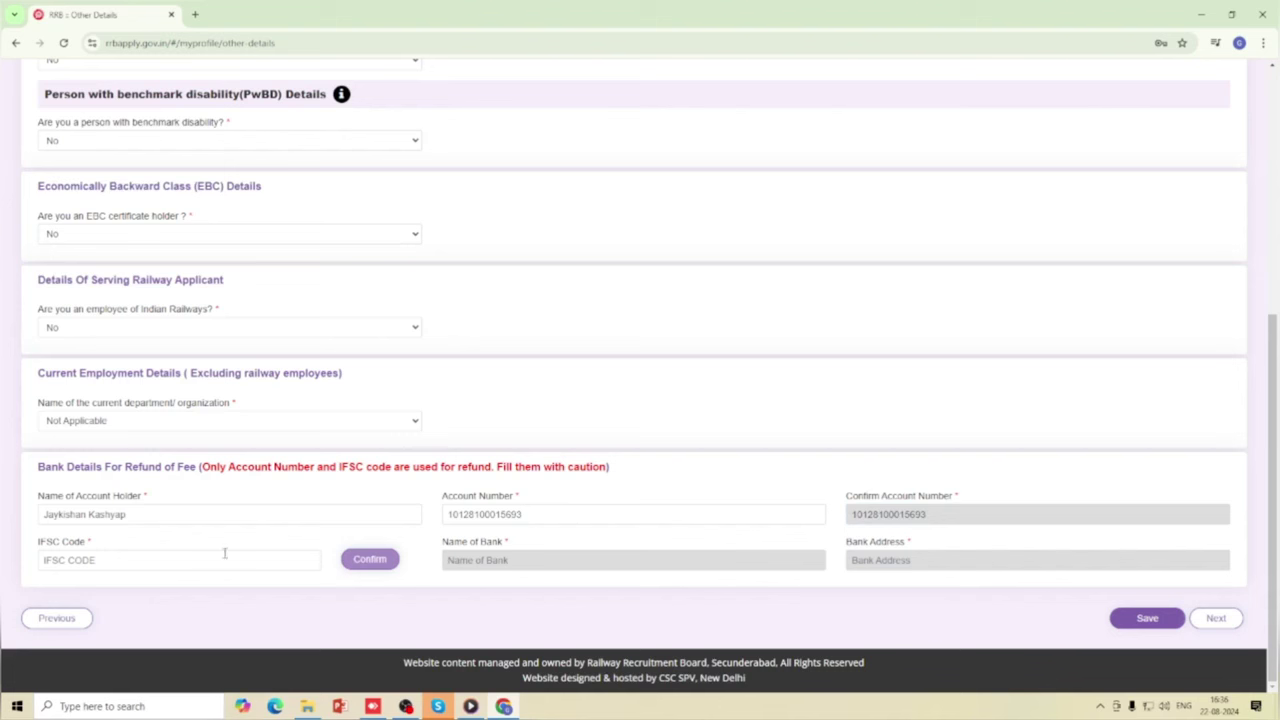
Enter IFSC code BARB0JAGDAL and confirm it to fetch the BANK OF BARODA branch details.
{"action": "left_click", "coordinate": [95, 559]}
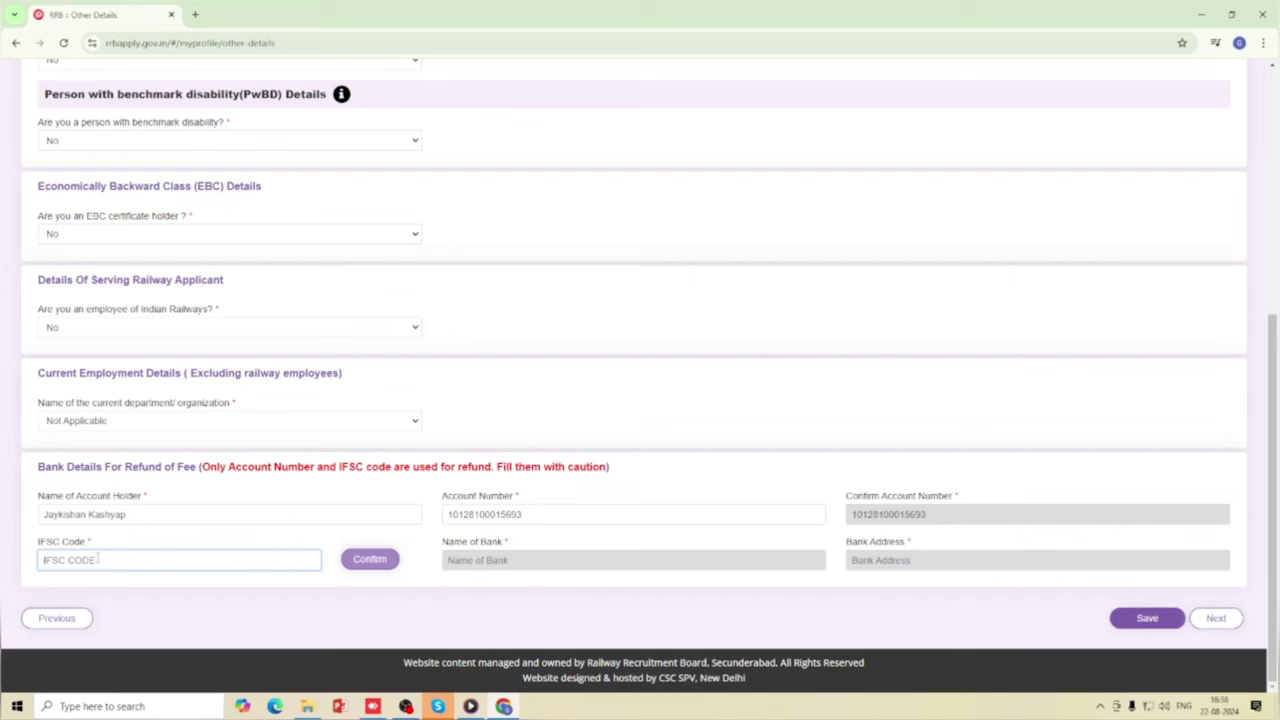
{"action": "type", "text": "BARB0JAGDAL"}
{"action": "left_click", "coordinate": [369, 559]}
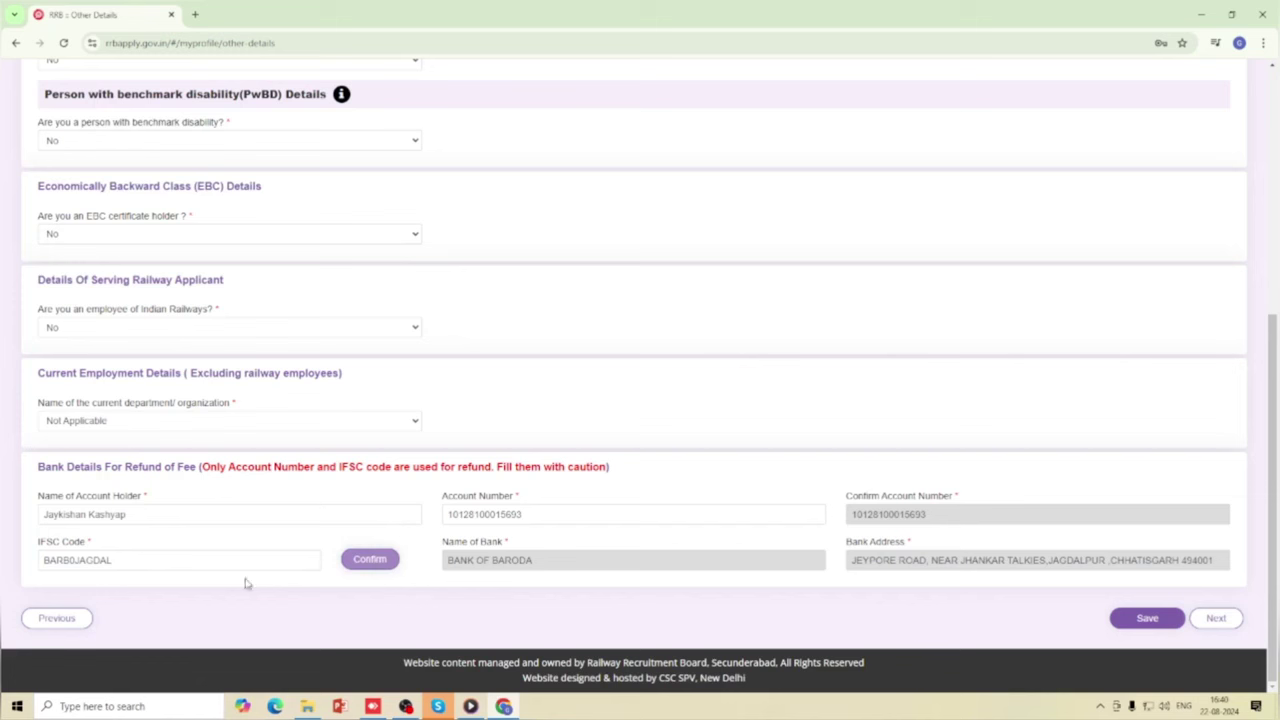
Save the Other Details and proceed to the Educational Qualification page.
{"action": "left_click", "coordinate": [1141, 620]}
{"action": "left_click", "coordinate": [1140, 618]}
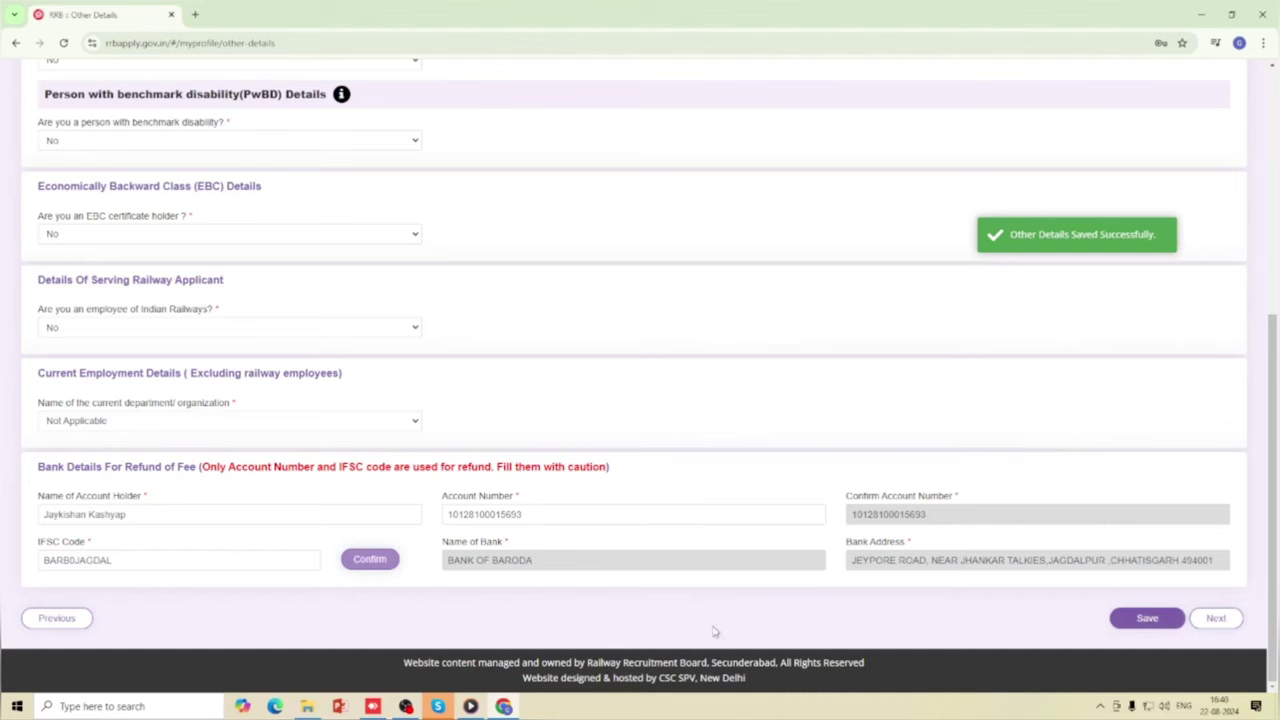
{"action": "scroll", "coordinate": [548, 495], "scroll_direction": "up", "scroll_amount": 1}
{"action": "scroll", "coordinate": [549, 494], "scroll_direction": "up", "scroll_amount": 2}
{"action": "scroll", "coordinate": [552, 494], "scroll_direction": "down", "scroll_amount": 2}
{"action": "left_click", "coordinate": [1216, 619]}
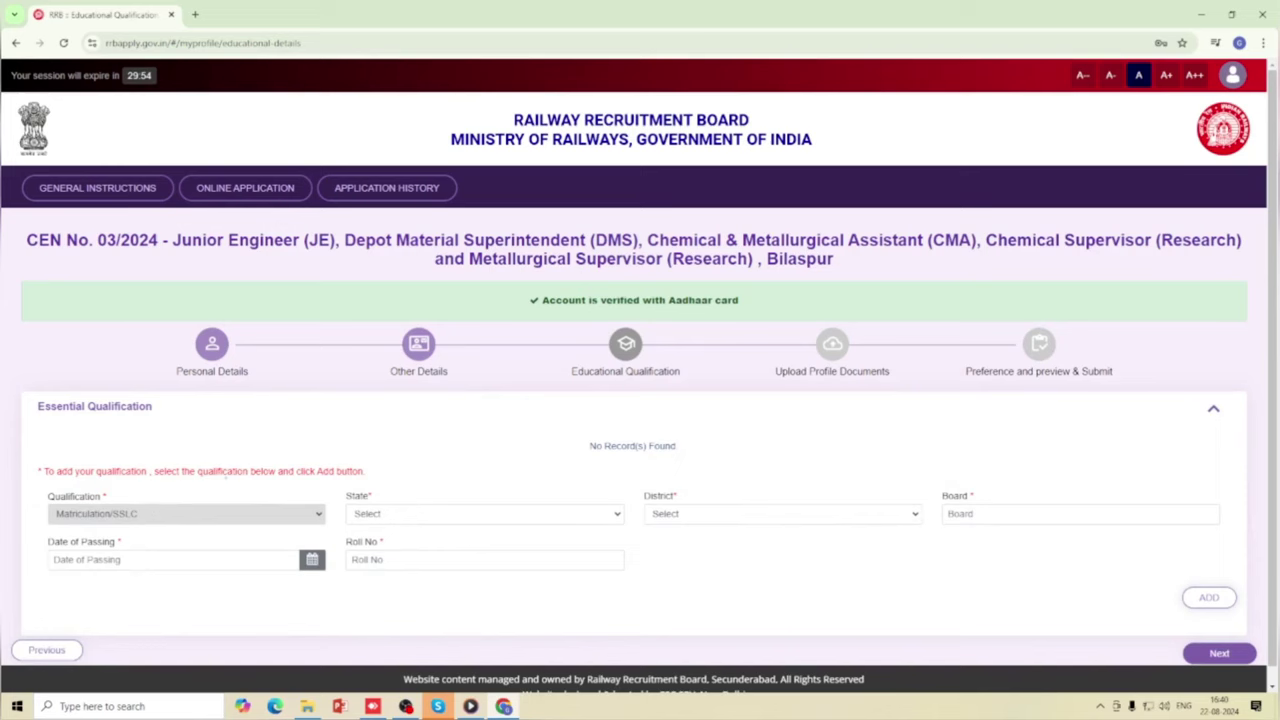
Set the Matriculation state to CHHATTISGARH, district Bastar, and enter board 'cg board'.
{"action": "scroll", "coordinate": [323, 470], "scroll_direction": "down", "scroll_amount": 1}
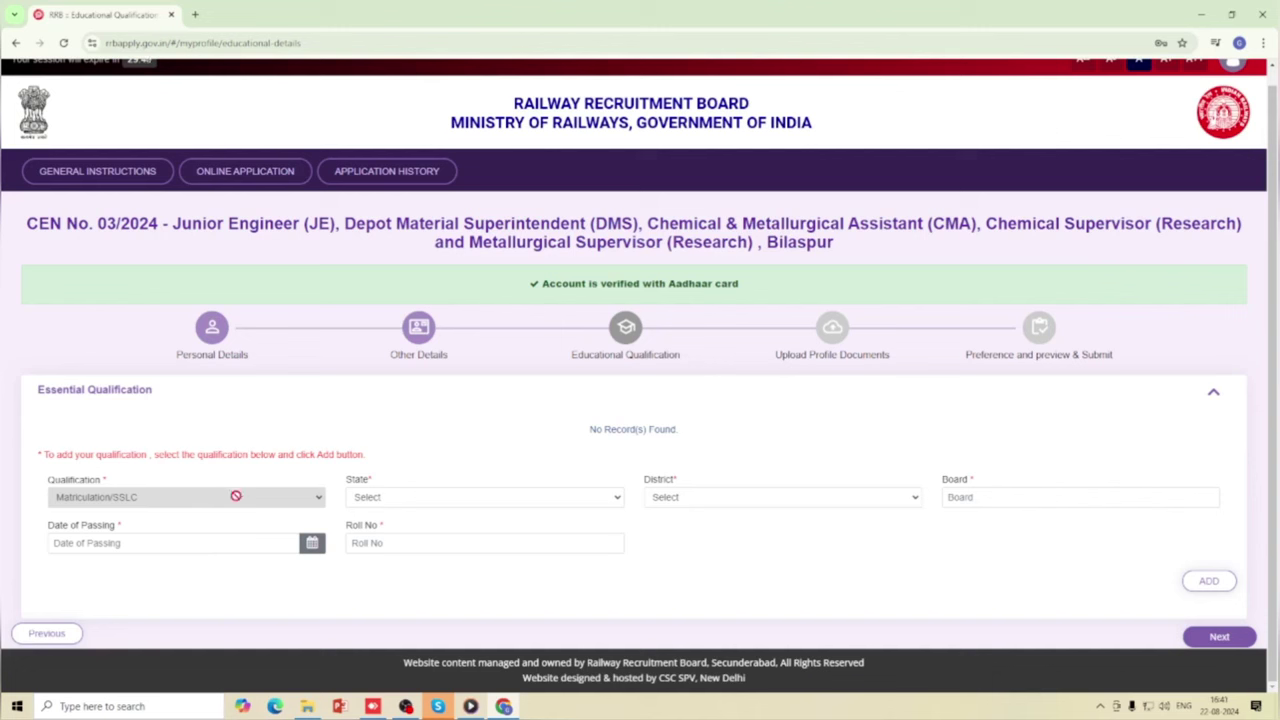
{"action": "left_click", "coordinate": [524, 497]}
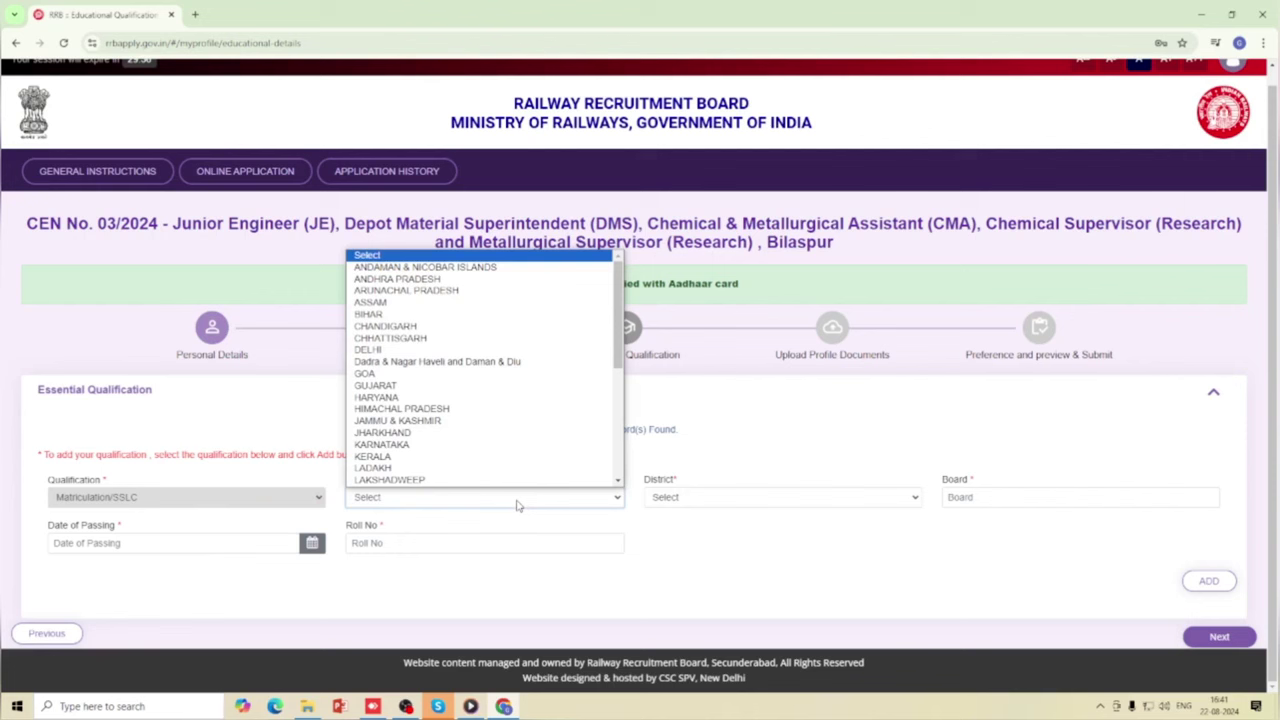
{"action": "scroll", "coordinate": [455, 480], "scroll_direction": "down", "scroll_amount": 1}
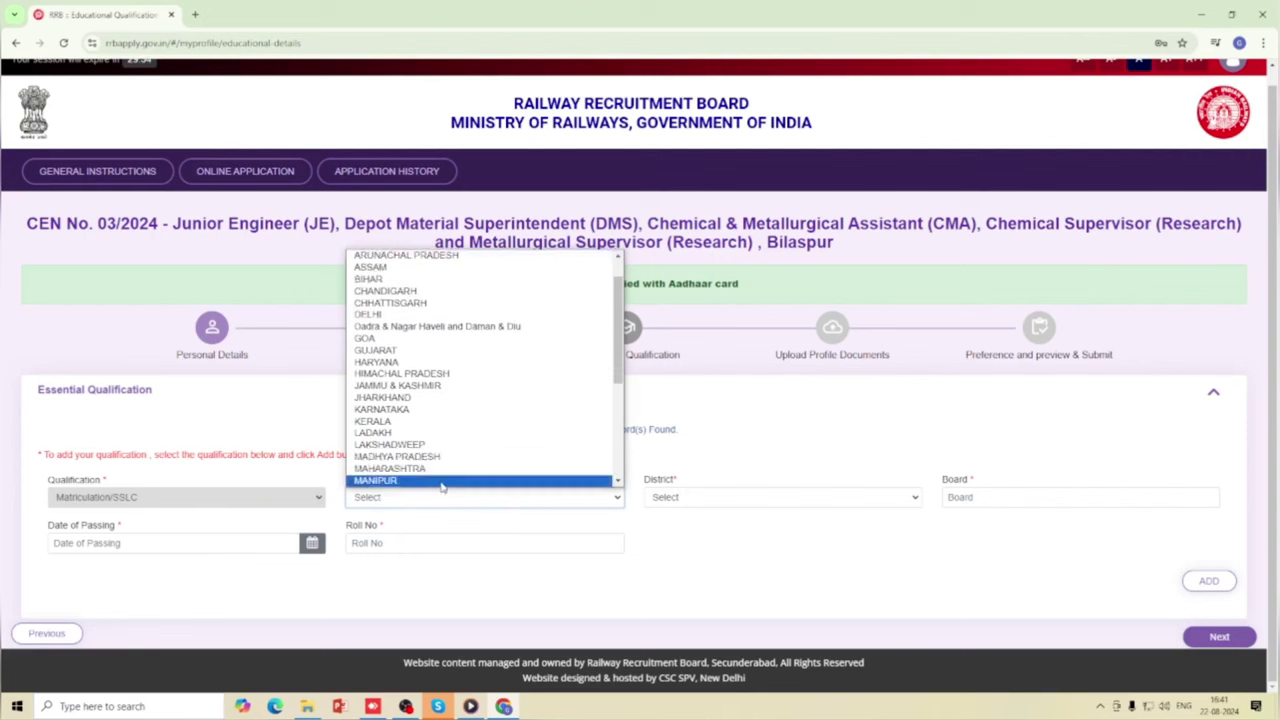
{"action": "left_click", "coordinate": [408, 311]}
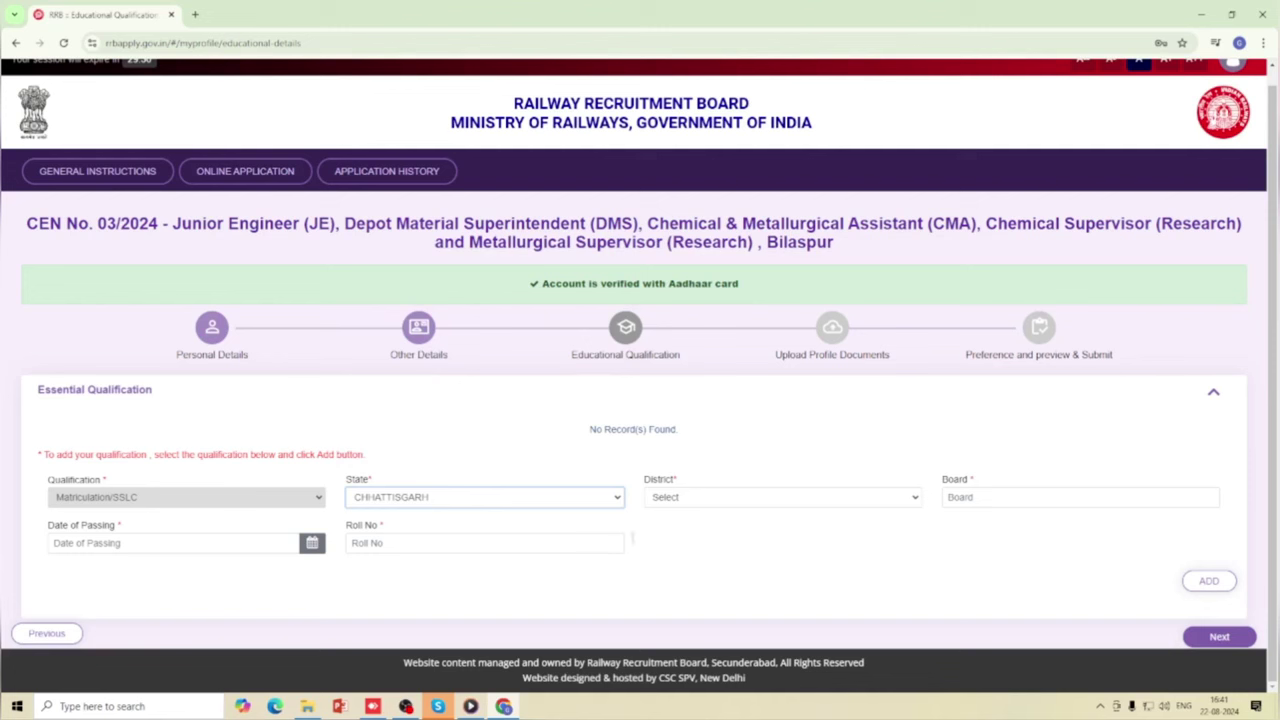
{"action": "left_click", "coordinate": [673, 506]}
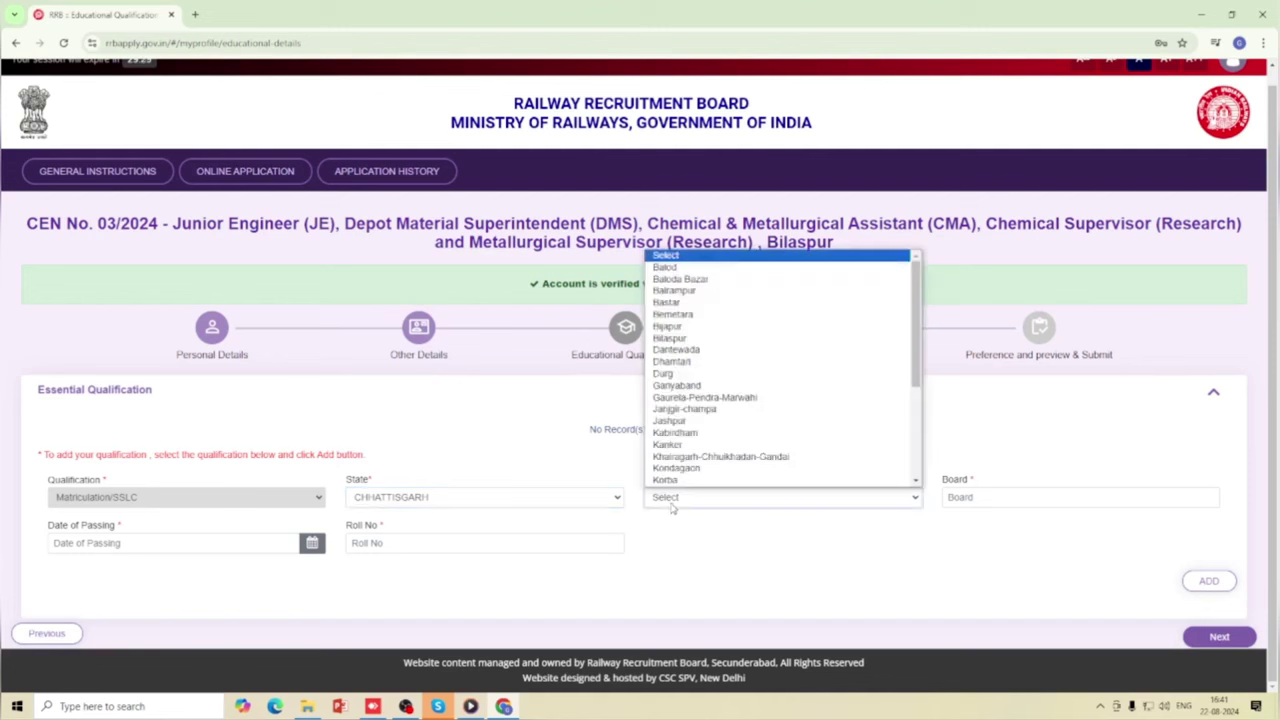
{"action": "left_click", "coordinate": [675, 307]}
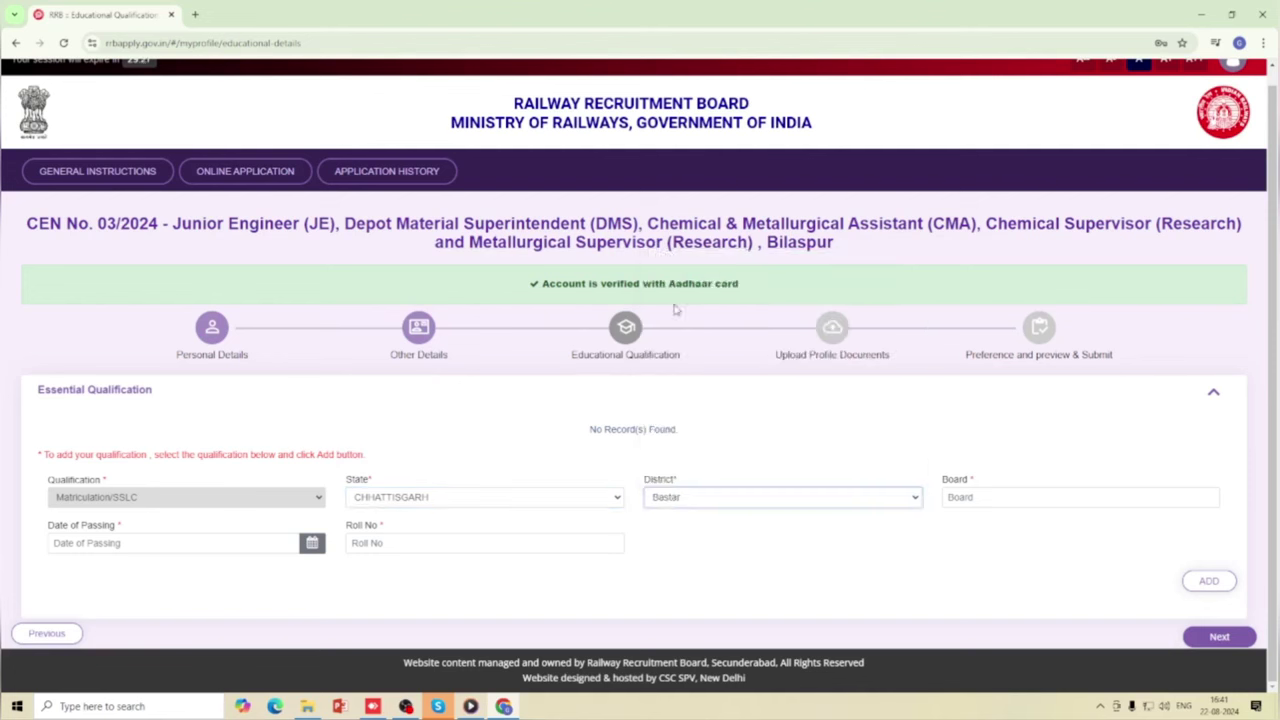
{"action": "left_click", "coordinate": [1006, 500]}
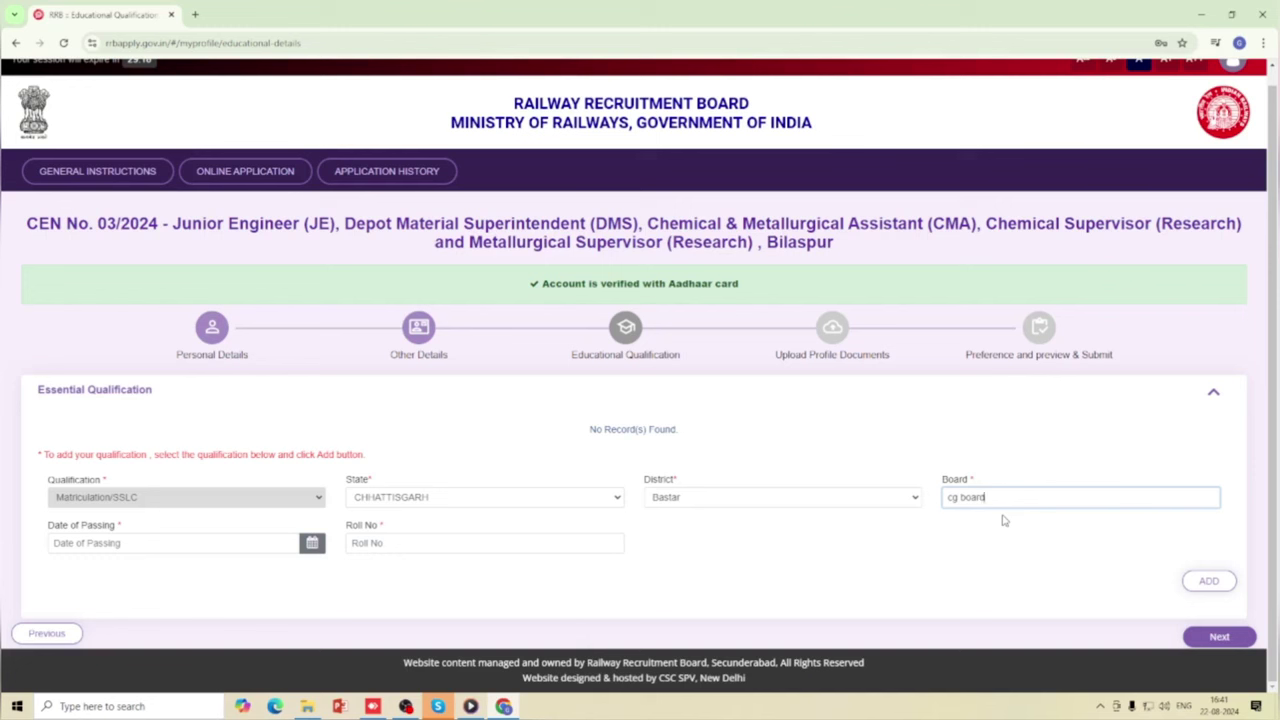
Pick 30/03/2010 as the date of passing in the calendar.
{"action": "left_click", "coordinate": [145, 547]}
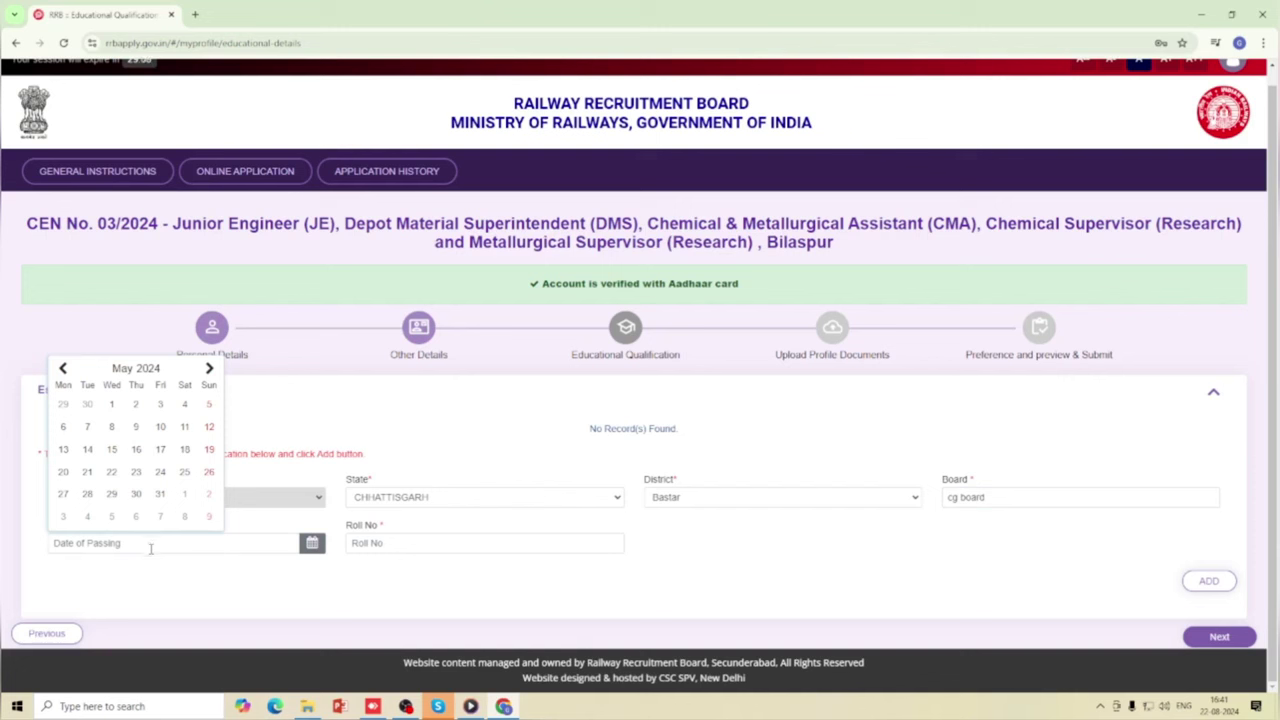
{"action": "left_click", "coordinate": [149, 368]}
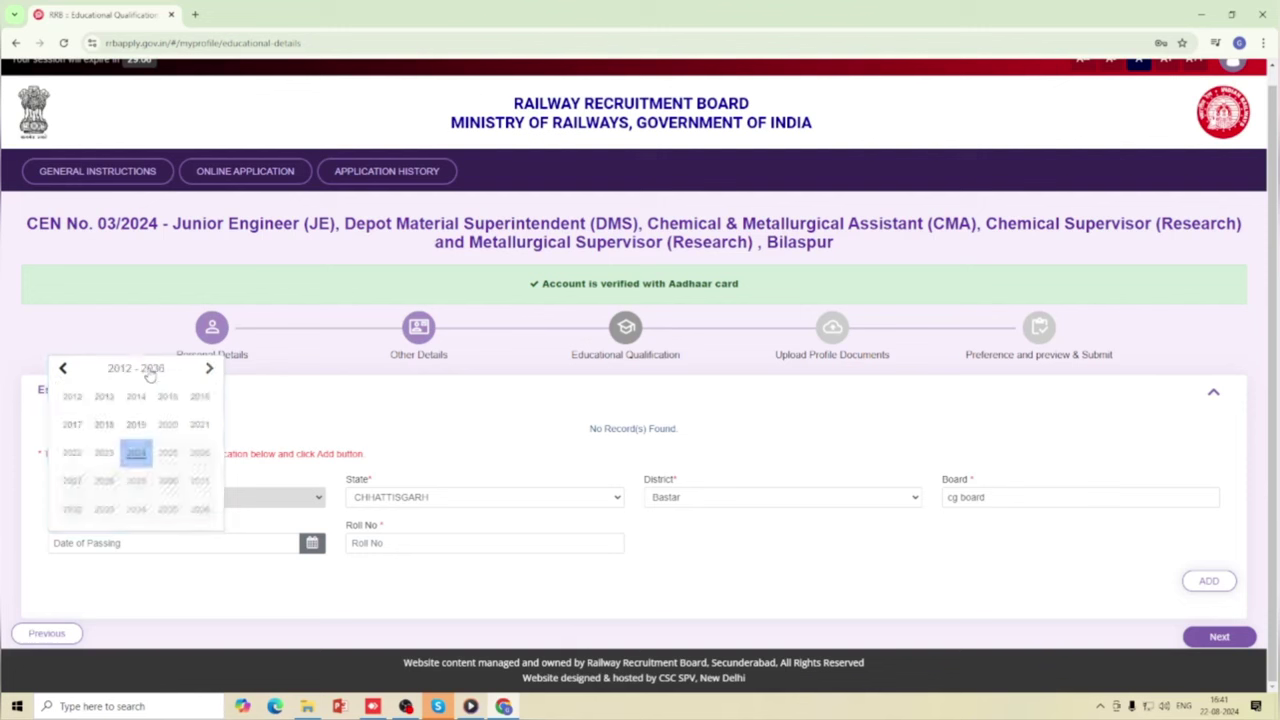
{"action": "left_click", "coordinate": [61, 368]}
{"action": "left_click", "coordinate": [170, 513]}
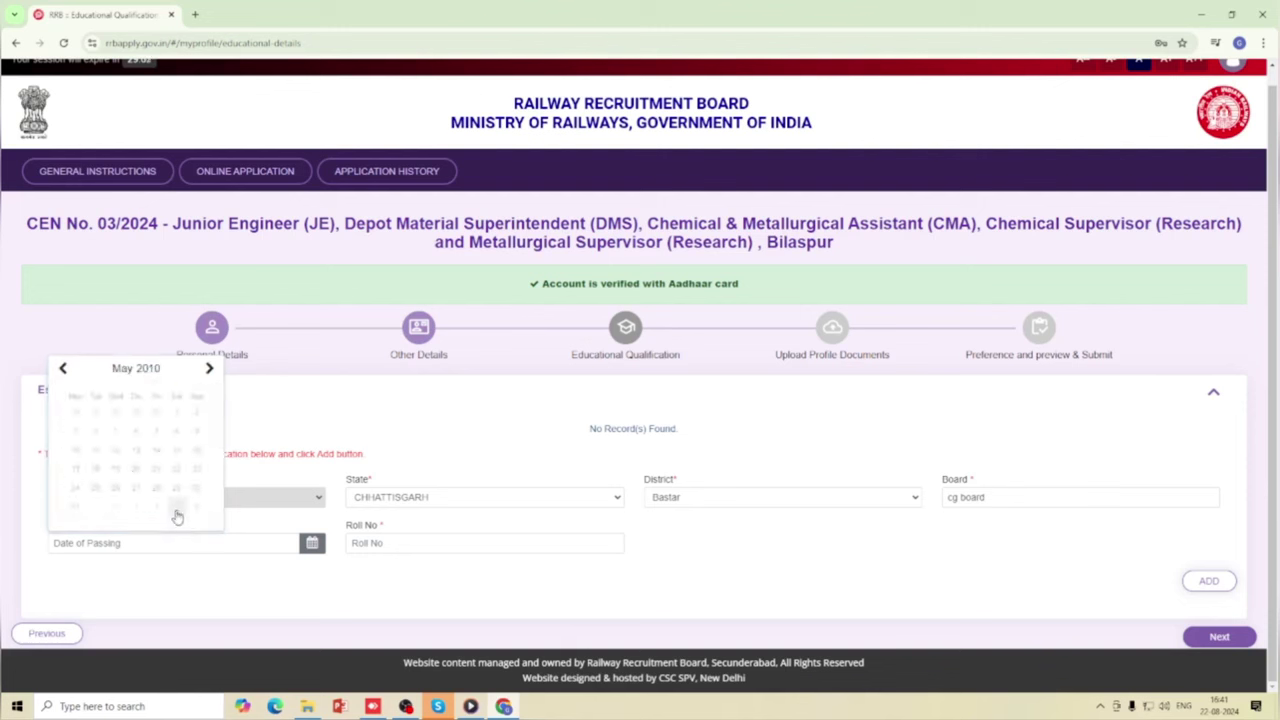
{"action": "left_click", "coordinate": [128, 369]}
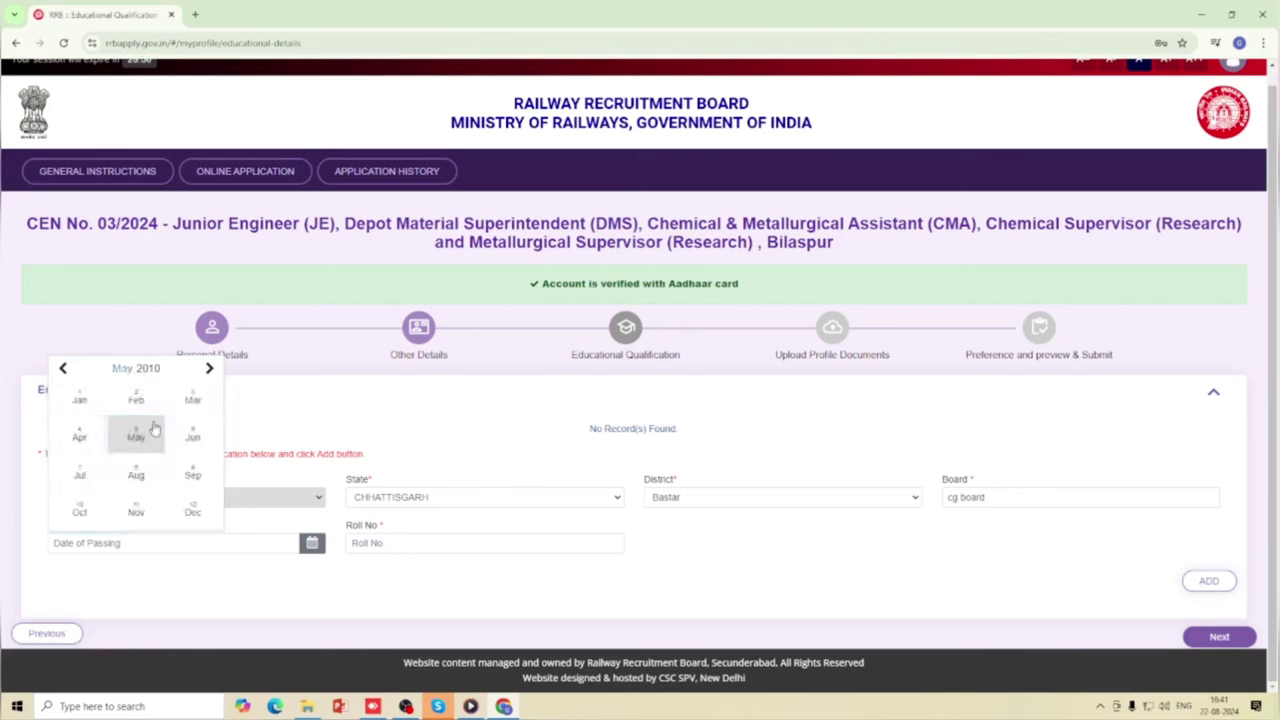
{"action": "left_click", "coordinate": [190, 404]}
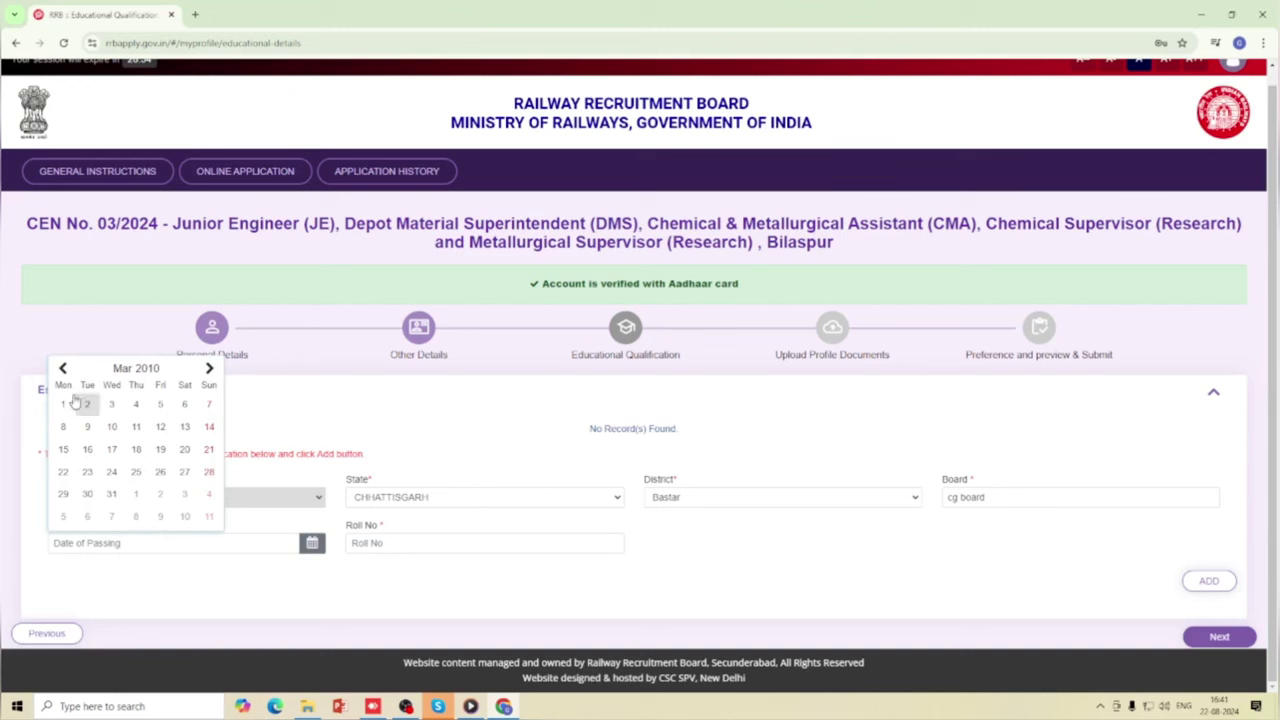
{"action": "left_click", "coordinate": [87, 493]}
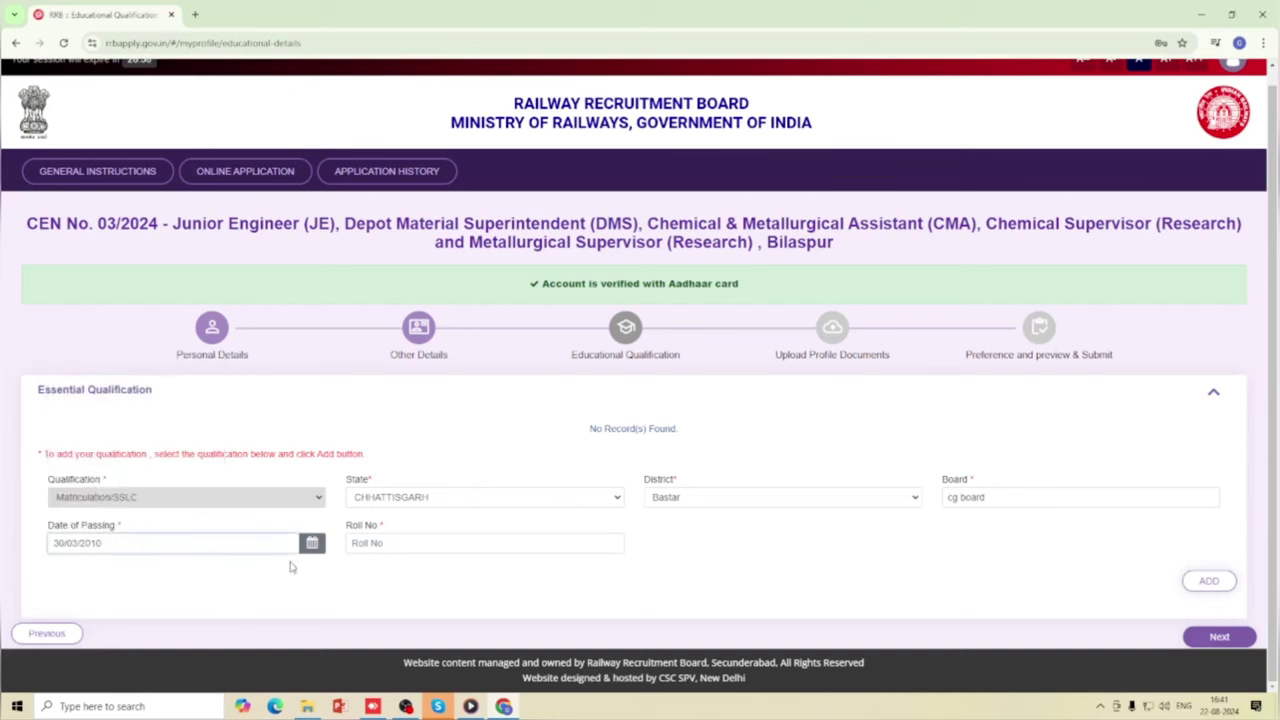
{"action": "left_click", "coordinate": [353, 543]}
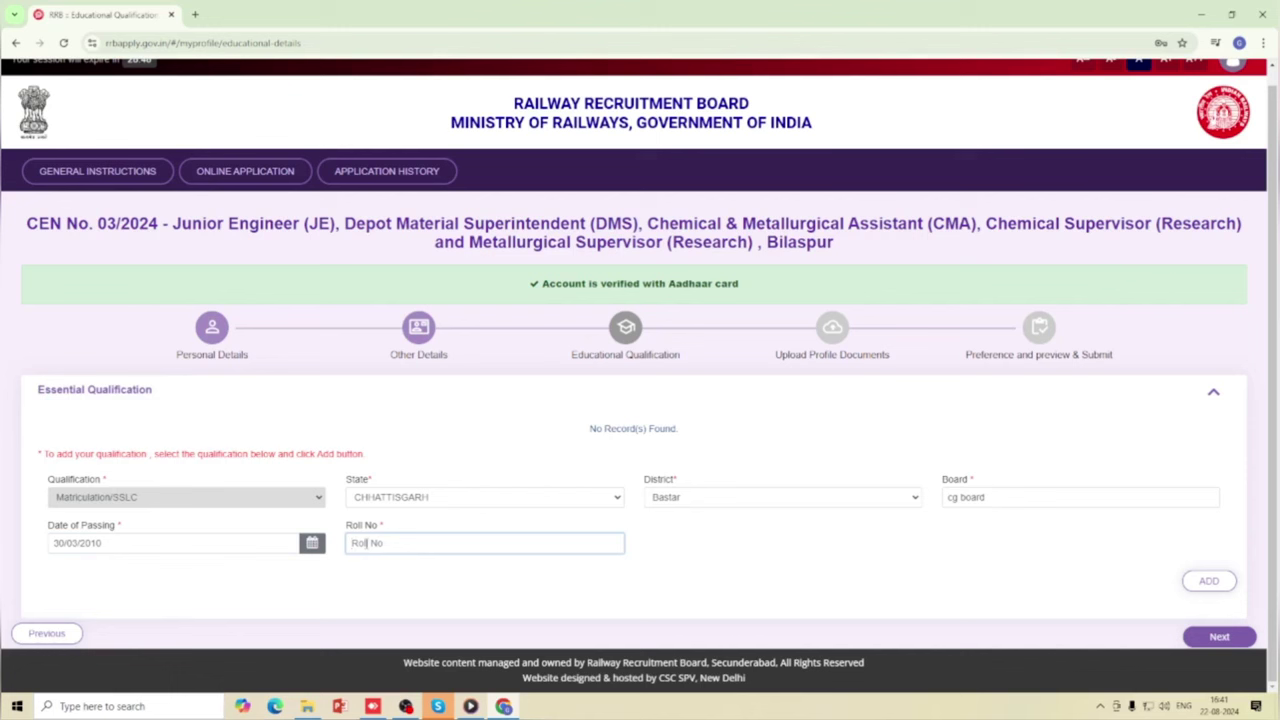
Finish the roll number and add the Matriculation/SSLC entry to the table.
{"action": "scroll", "coordinate": [400, 522], "scroll_direction": "up", "scroll_amount": 1}
{"action": "scroll", "coordinate": [715, 569], "scroll_direction": "down", "scroll_amount": 1}
{"action": "left_click", "coordinate": [1205, 581]}
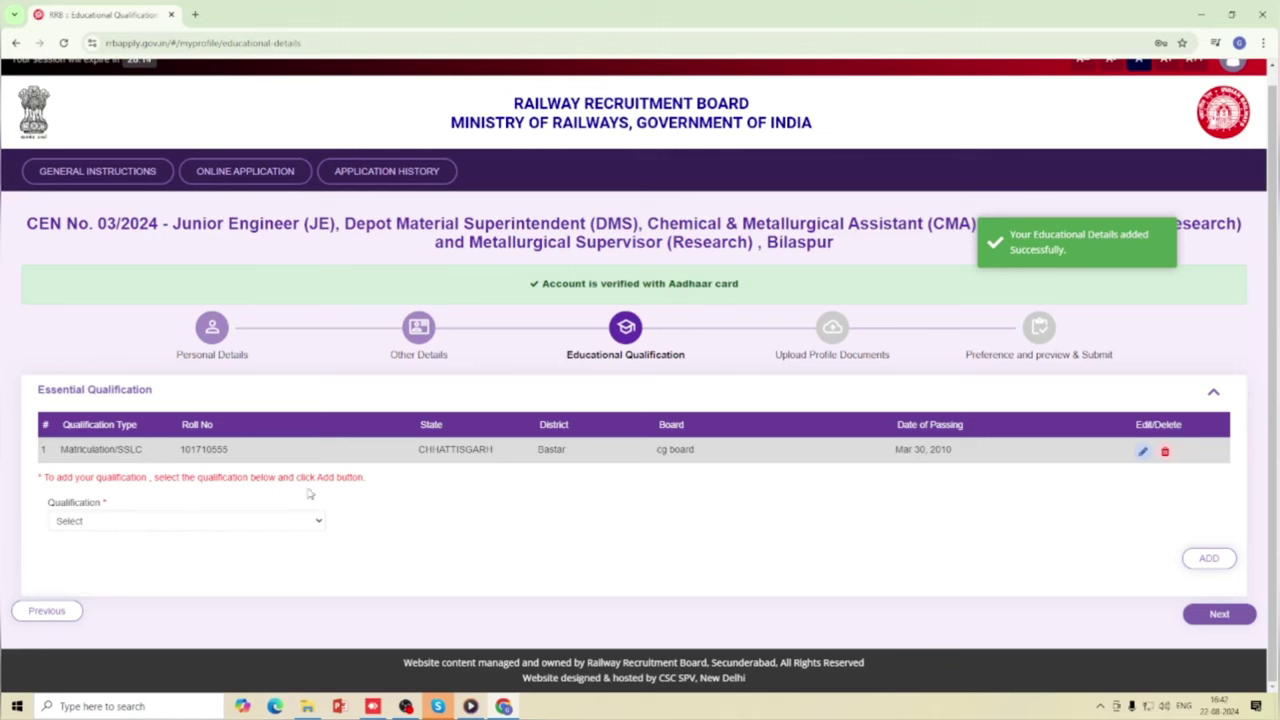
Reselect Matriculation/SSLC, load its row via edit, and update it to save.
{"action": "left_click", "coordinate": [303, 522]}
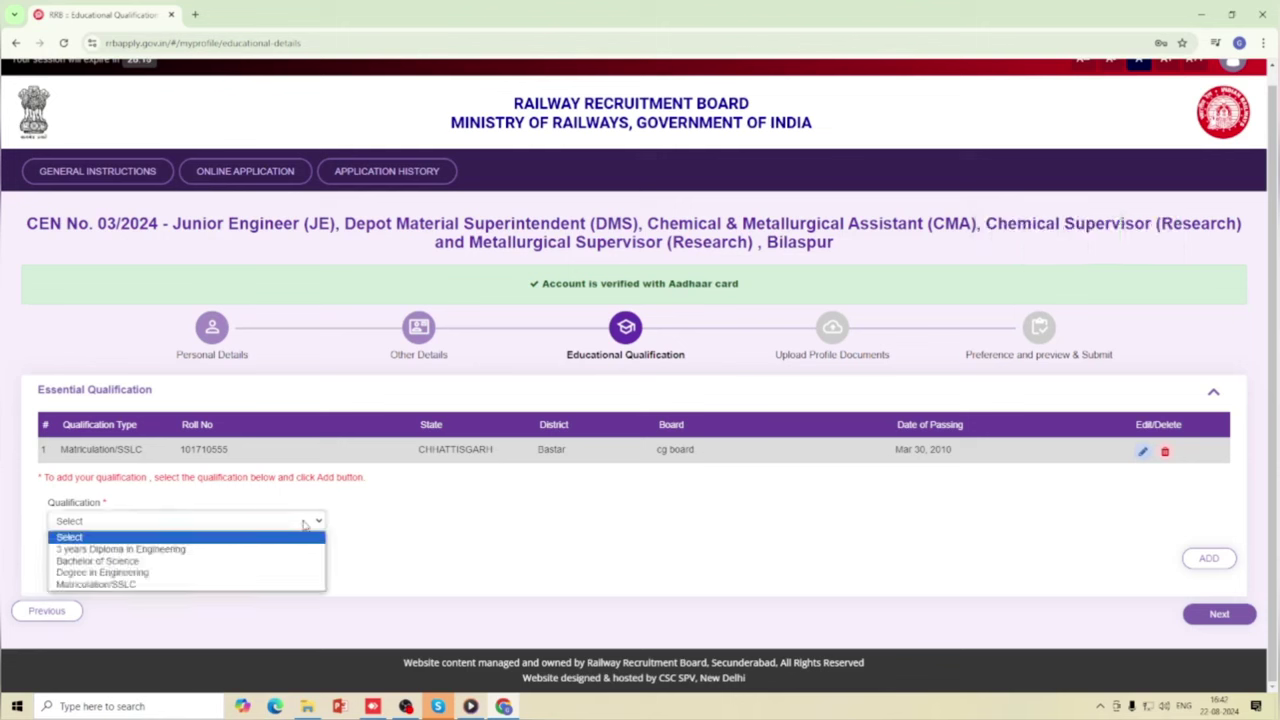
{"action": "left_click", "coordinate": [204, 585]}
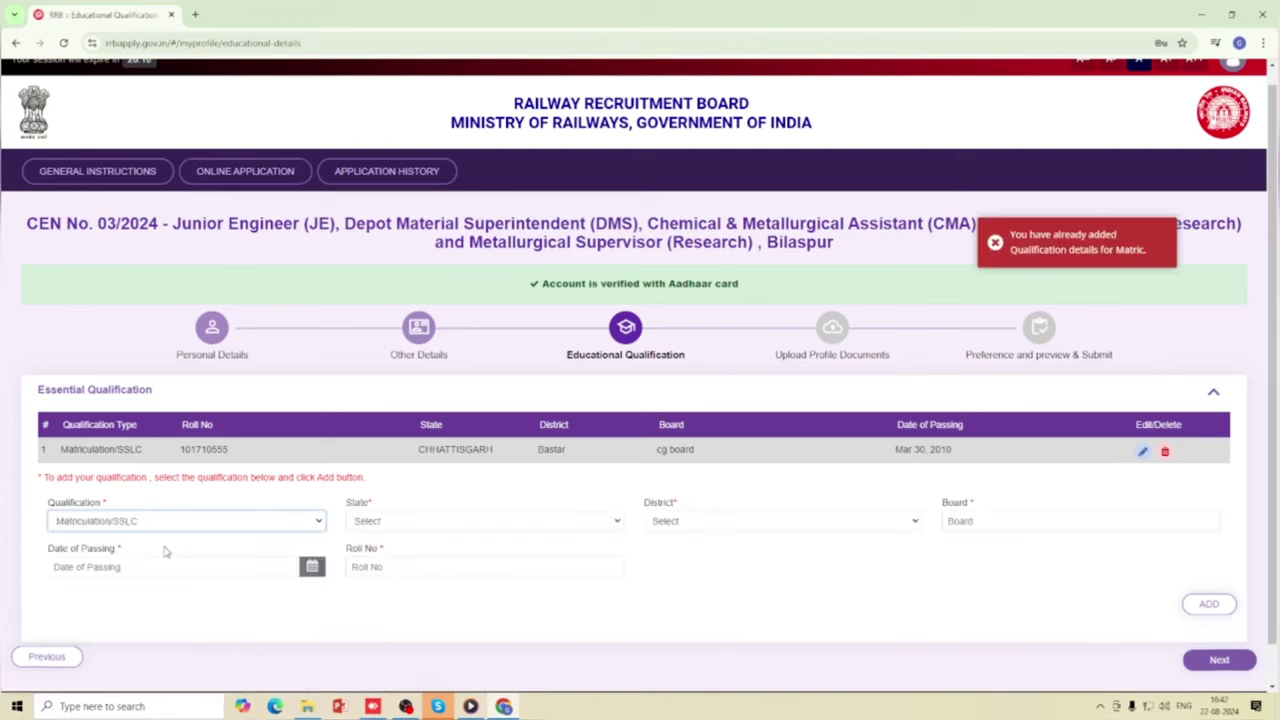
{"action": "left_click", "coordinate": [1142, 458]}
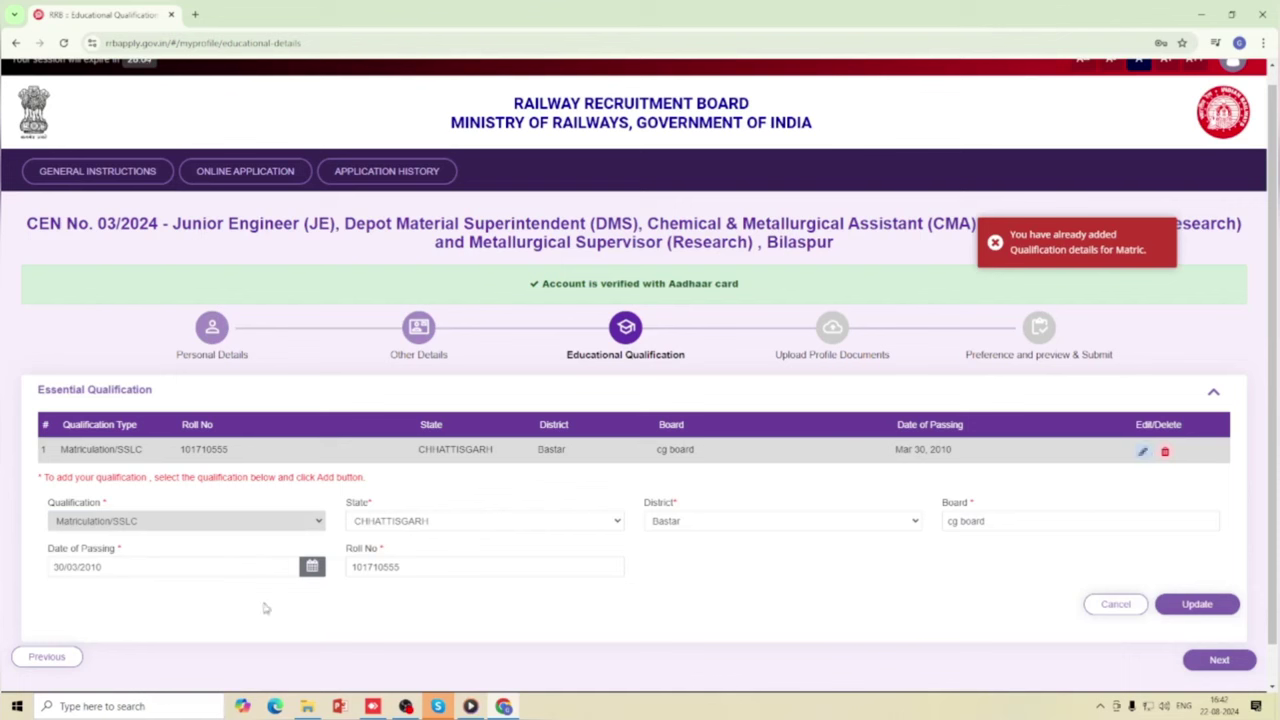
{"action": "left_click", "coordinate": [1197, 606]}
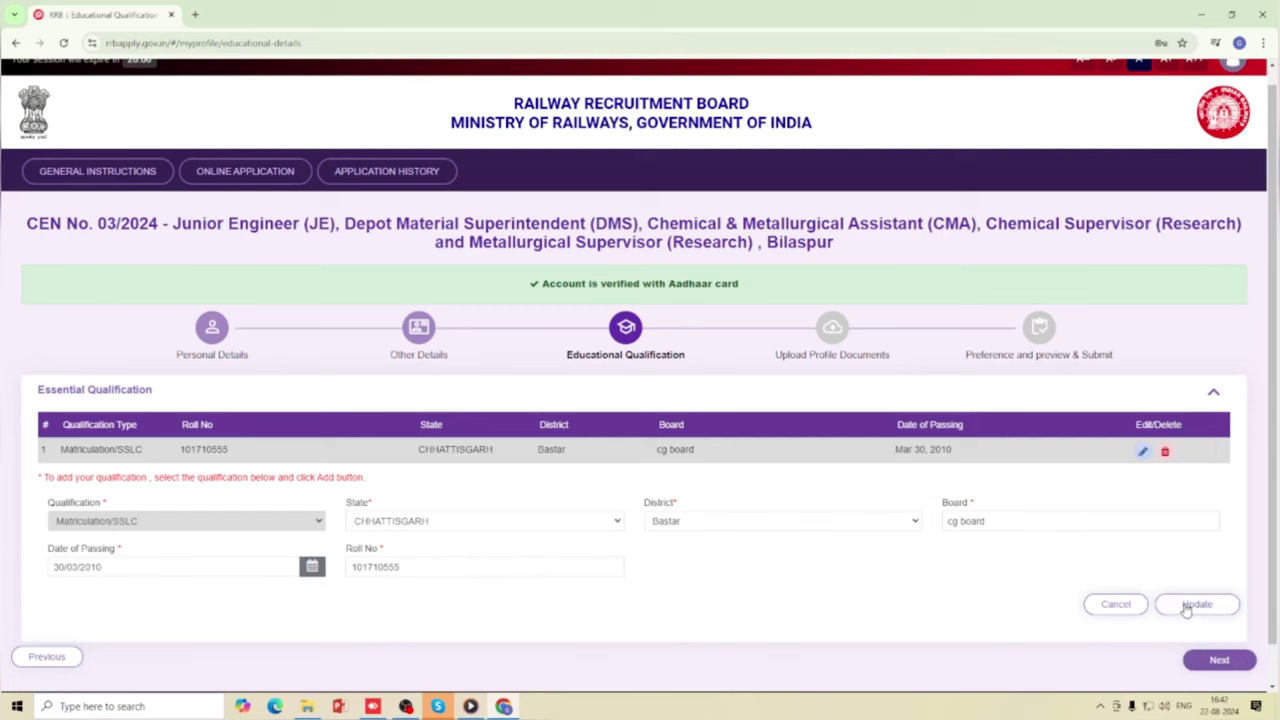
{"action": "left_click", "coordinate": [1187, 608]}
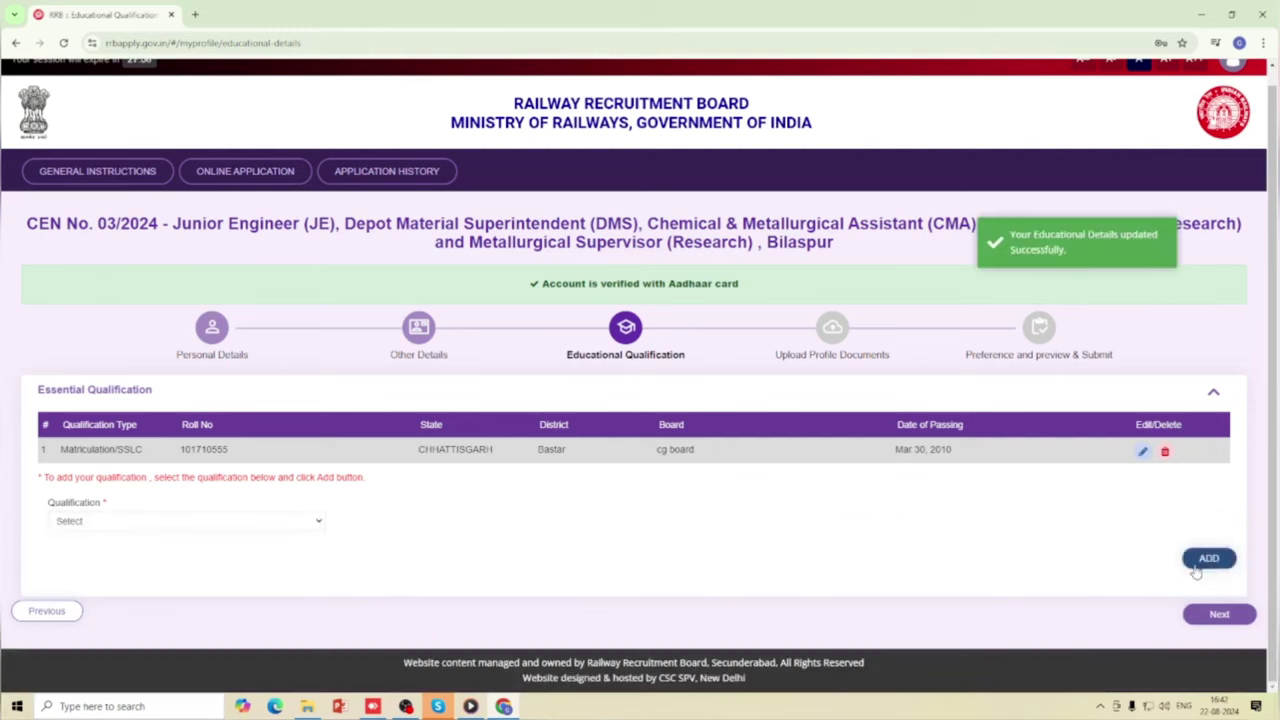
Choose Degree in Engineering, Civil Engineering, state CHHATTISGARH and district Durg.
{"action": "left_click", "coordinate": [255, 528]}
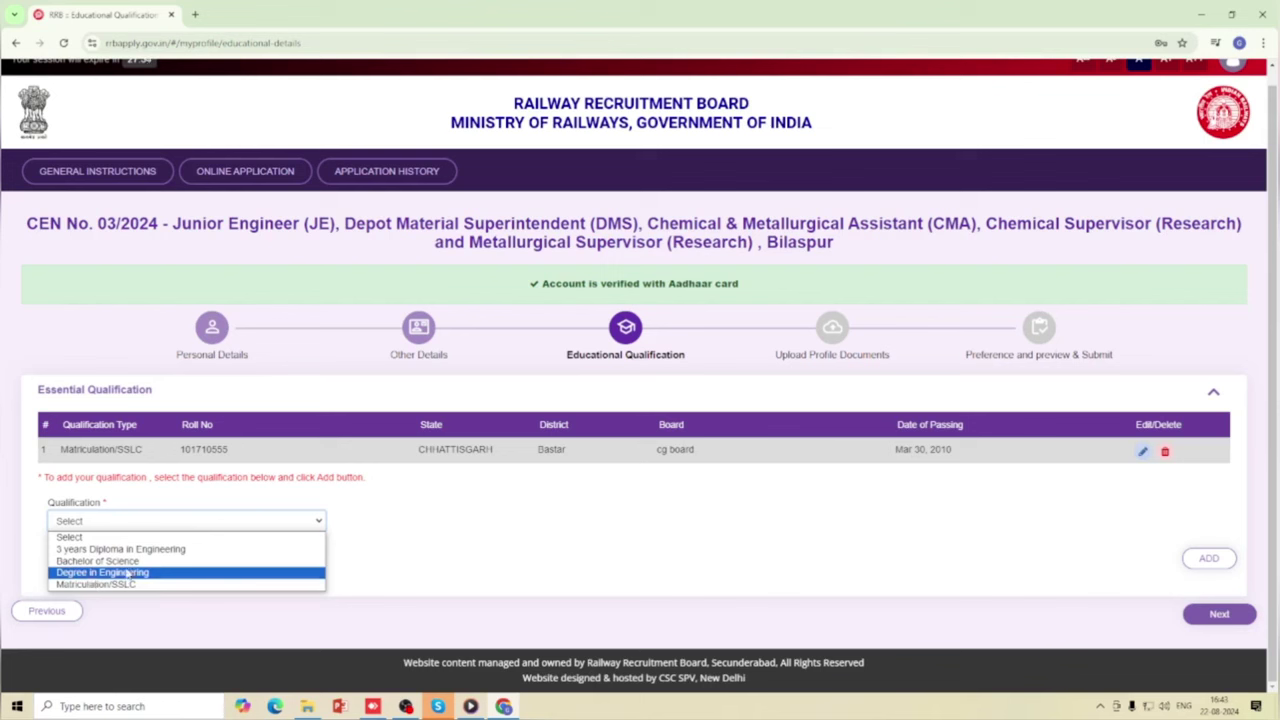
{"action": "left_click", "coordinate": [127, 573]}
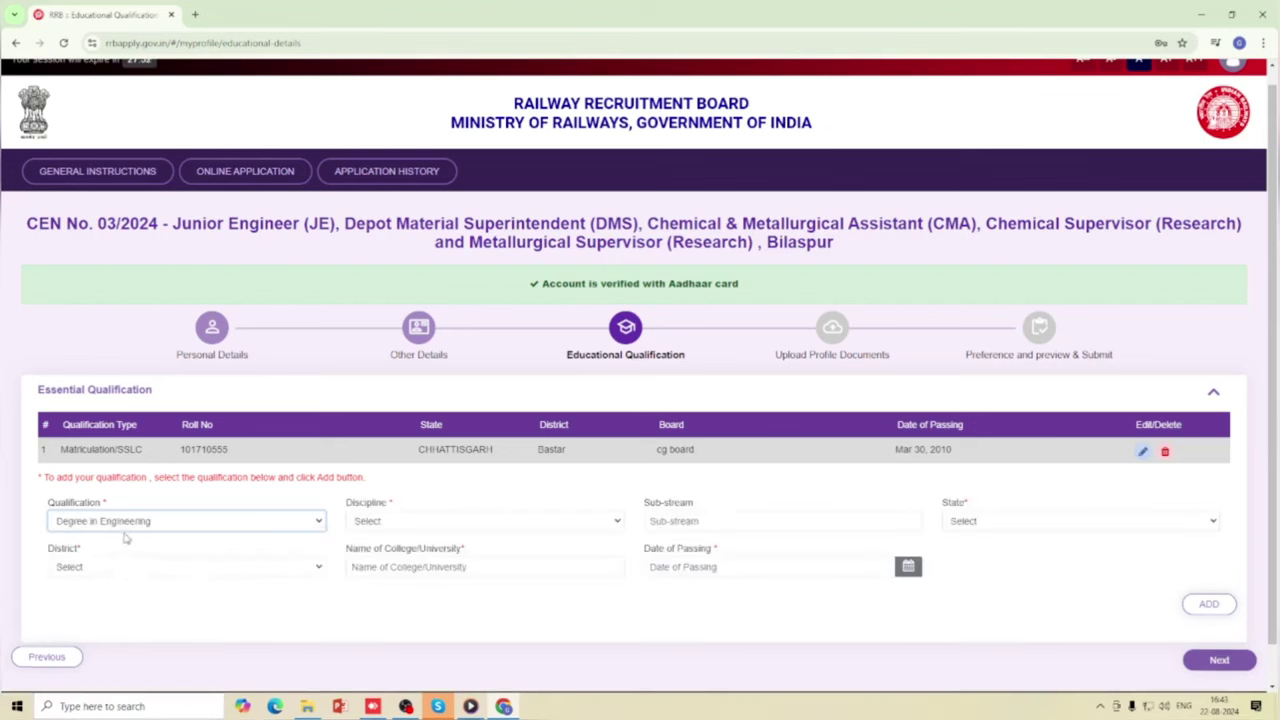
{"action": "left_click", "coordinate": [425, 528]}
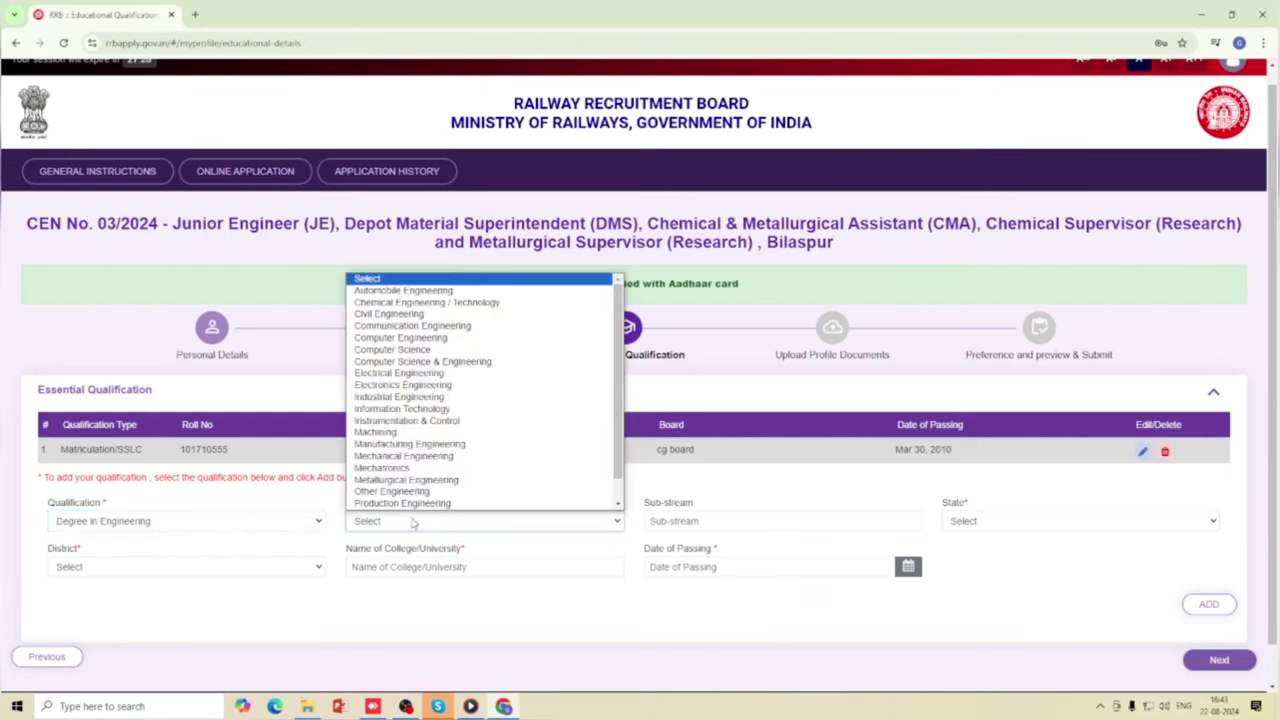
{"action": "scroll", "coordinate": [400, 505], "scroll_direction": "down", "scroll_amount": 1}
{"action": "scroll", "coordinate": [405, 492], "scroll_direction": "up", "scroll_amount": 1}
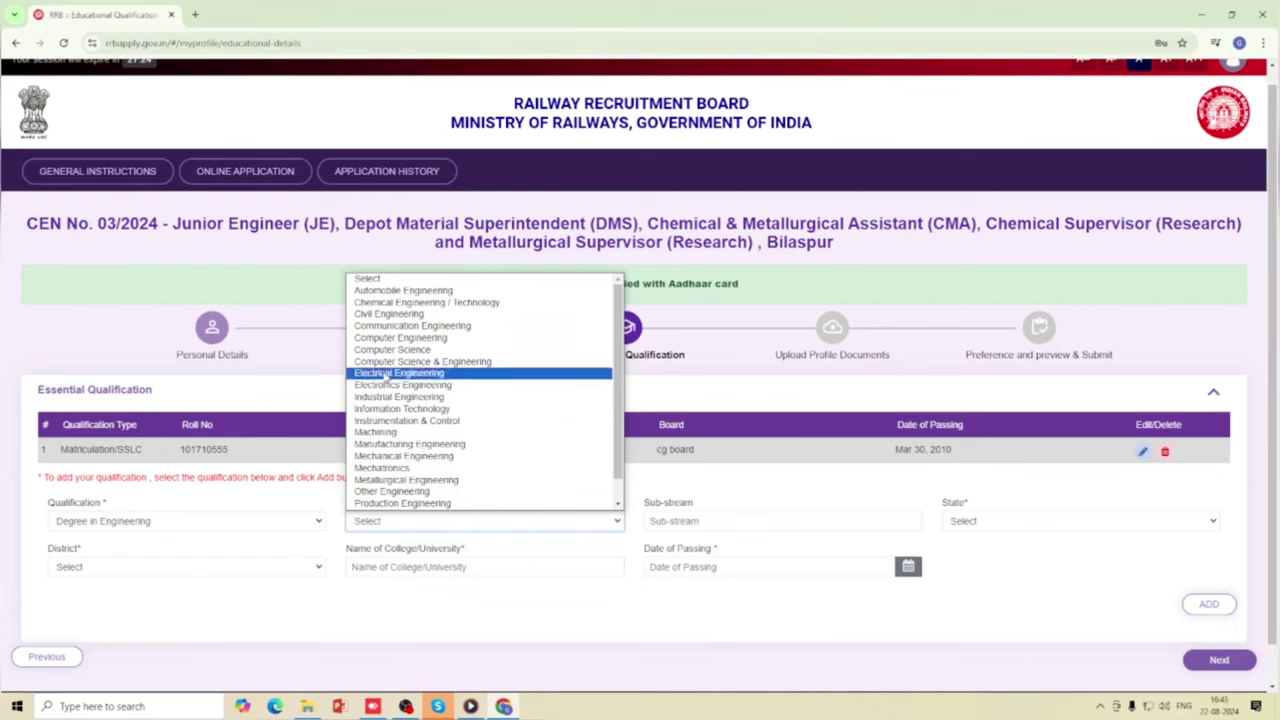
{"action": "left_click", "coordinate": [410, 314]}
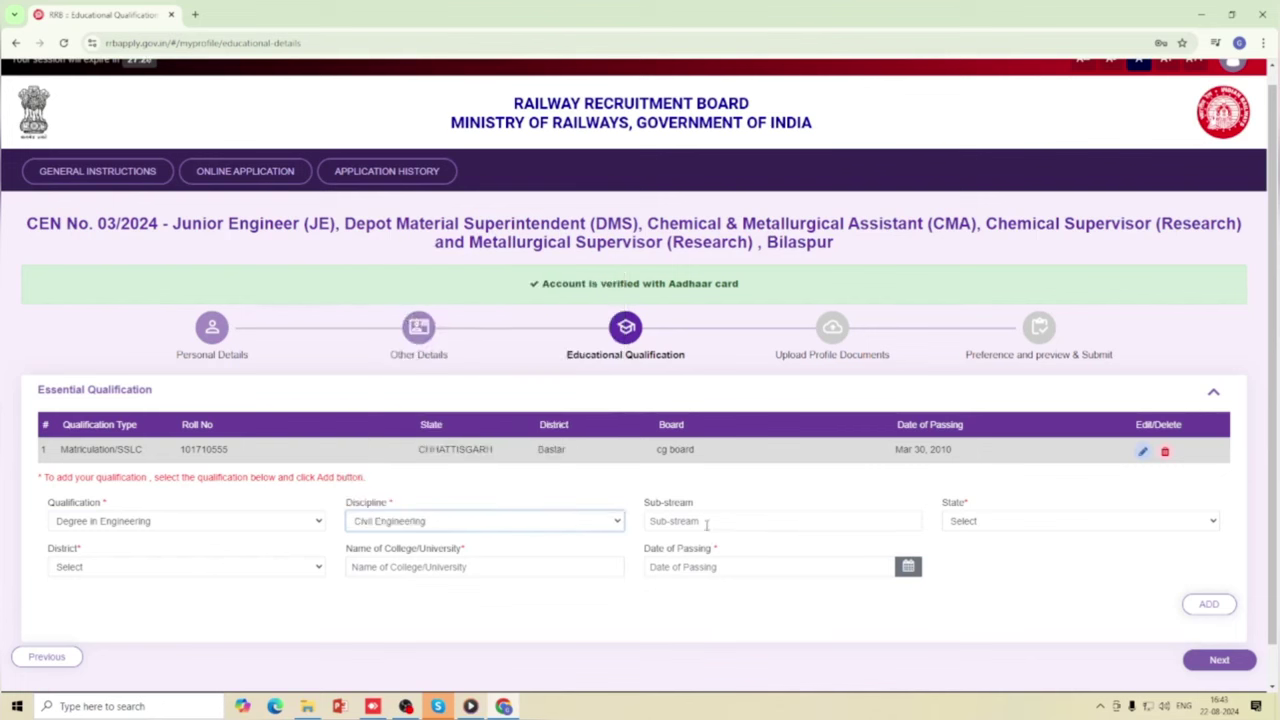
{"action": "left_click", "coordinate": [983, 523]}
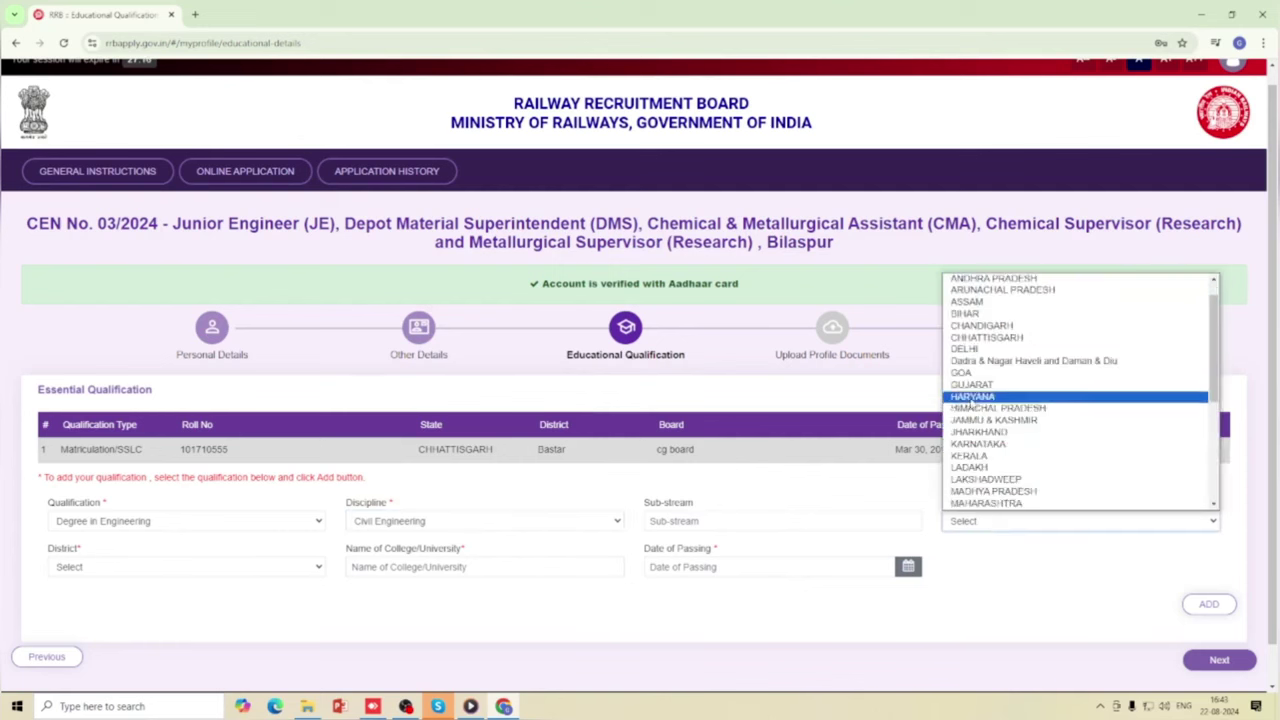
{"action": "left_click", "coordinate": [987, 338]}
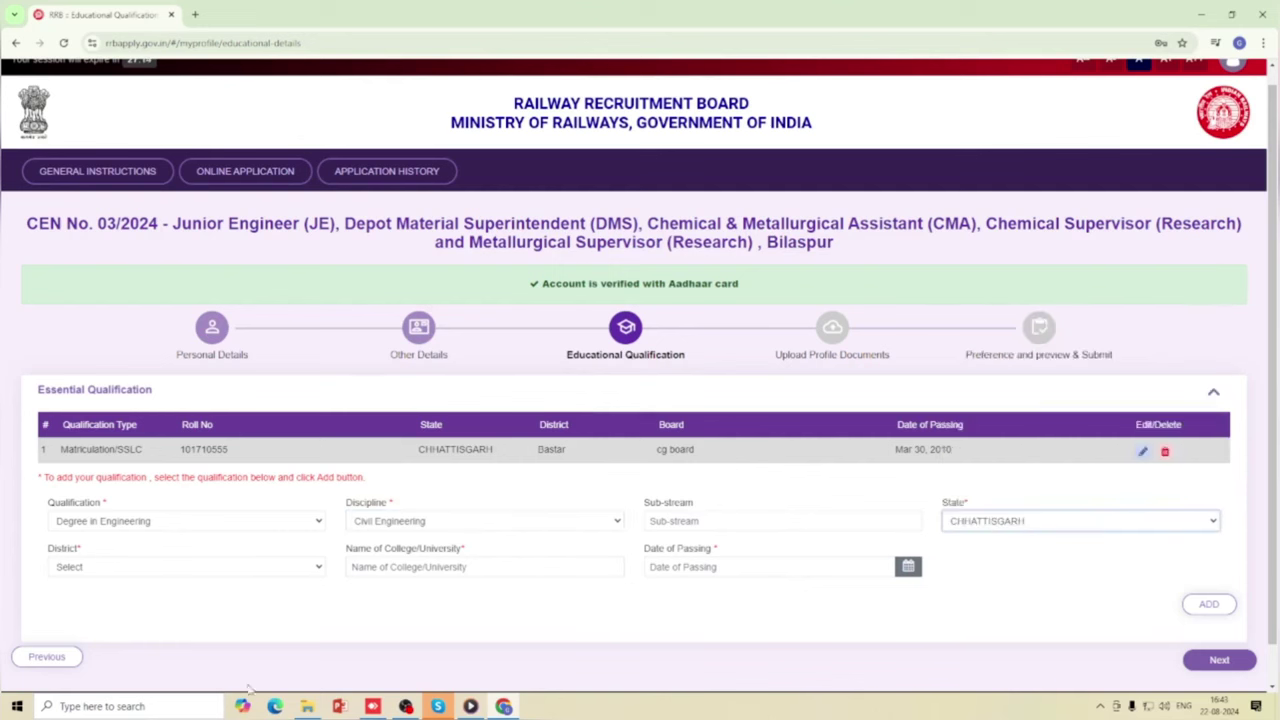
{"action": "left_click", "coordinate": [181, 572]}
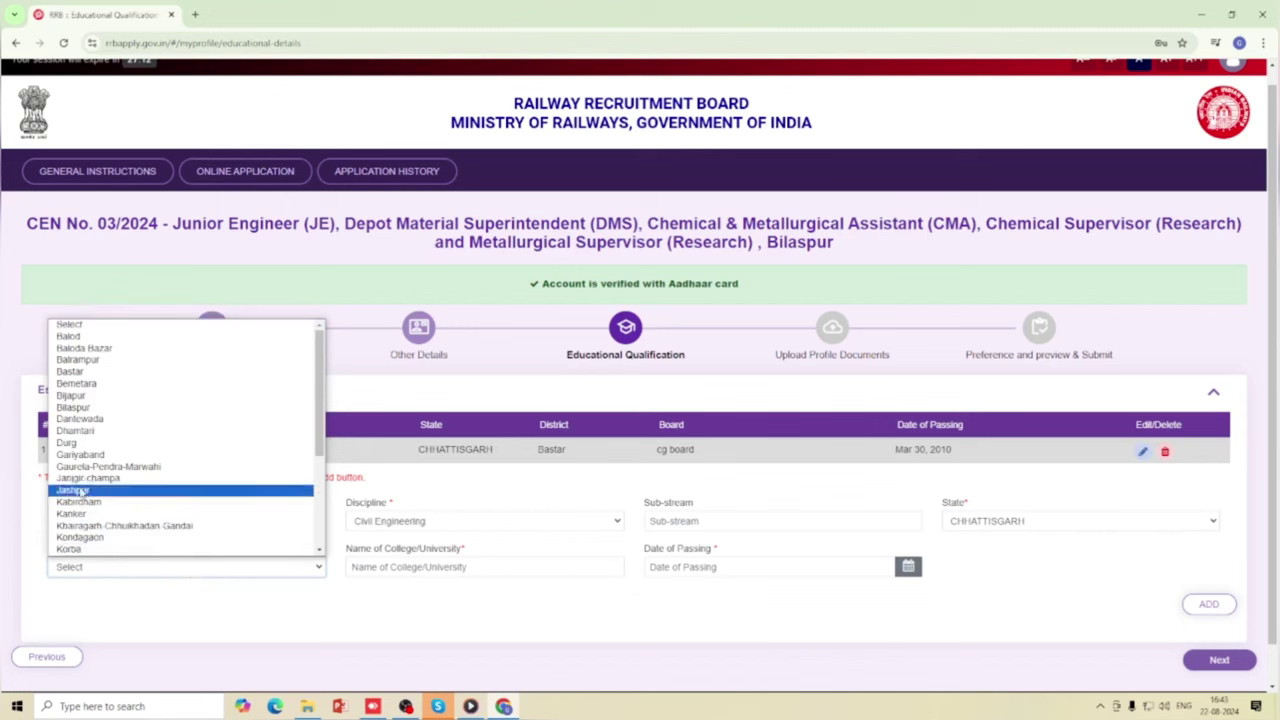
{"action": "left_click", "coordinate": [70, 443]}
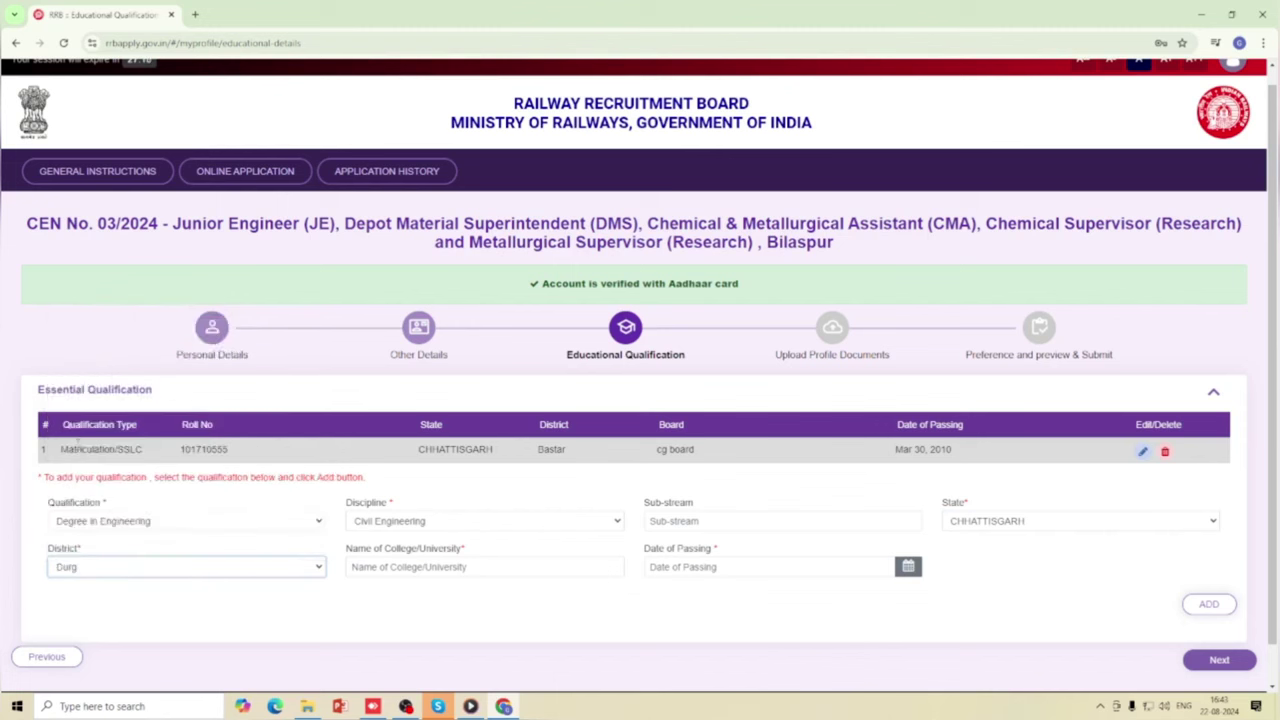
Enter college csvtu, passing date 30/05/2021, and add the degree to the table.
{"action": "left_click", "coordinate": [391, 567]}
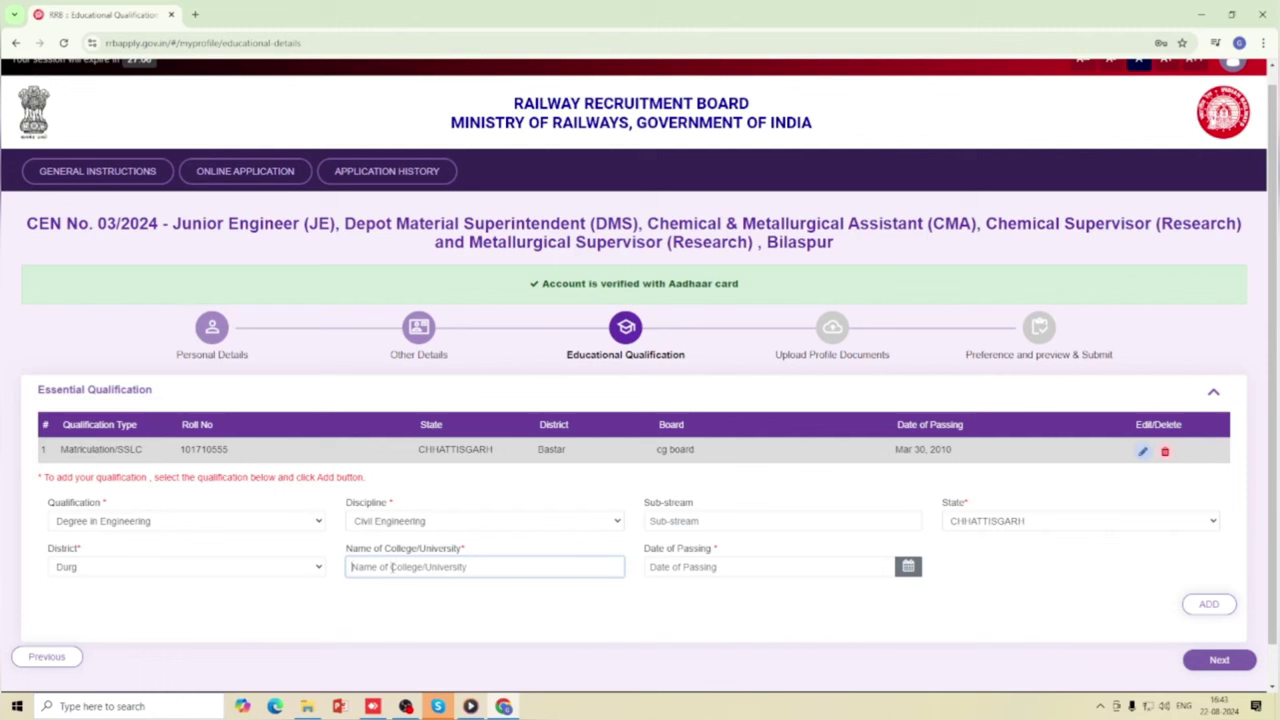
{"action": "type", "text": "csvtu"}
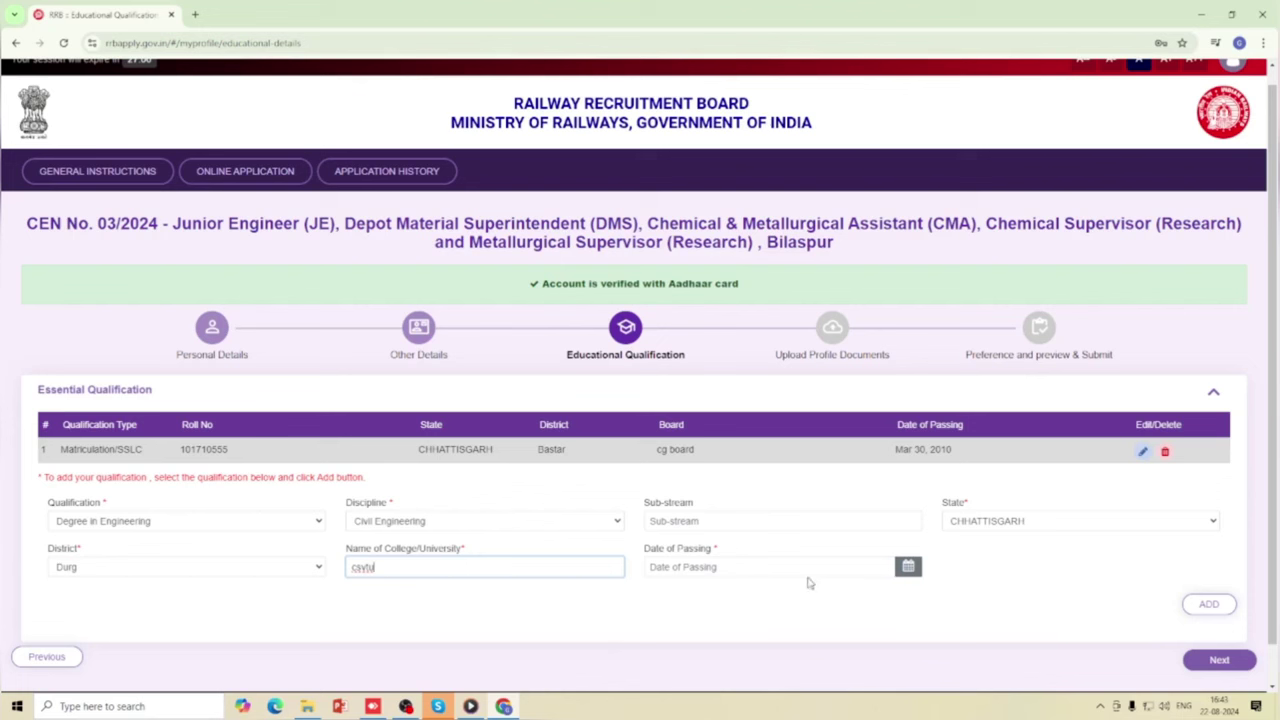
{"action": "left_click", "coordinate": [874, 569]}
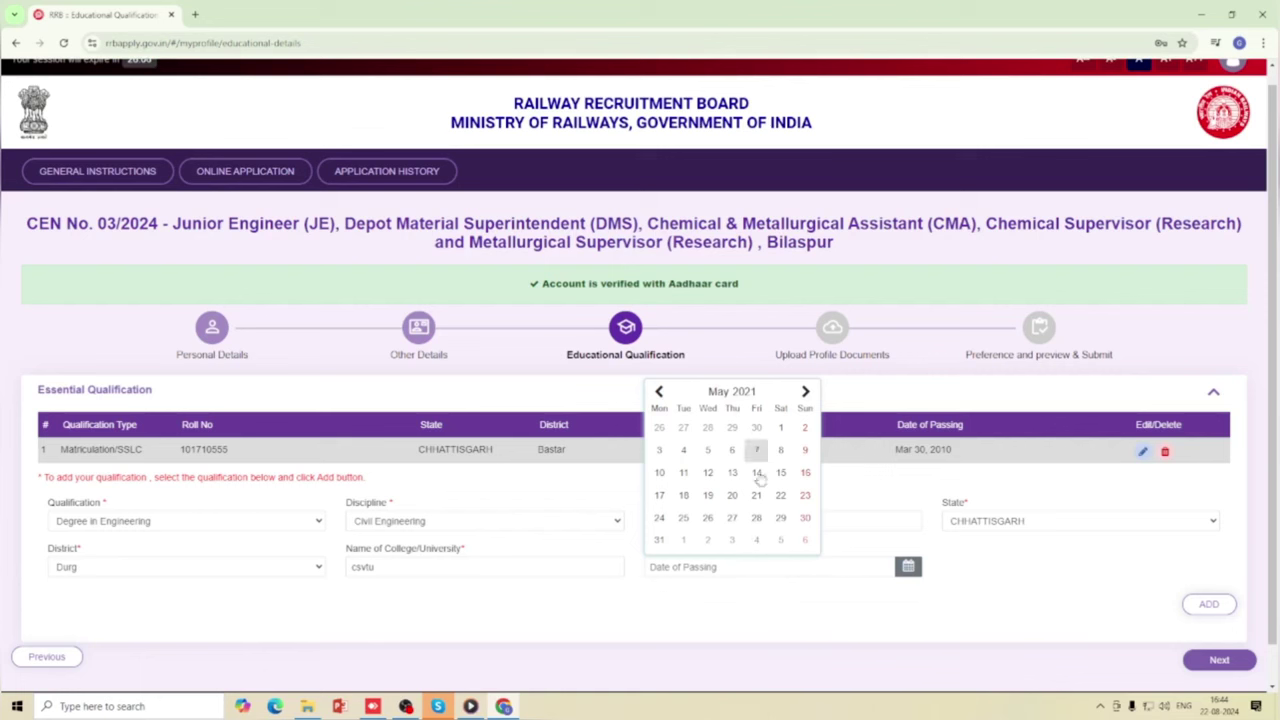
{"action": "left_click", "coordinate": [804, 518]}
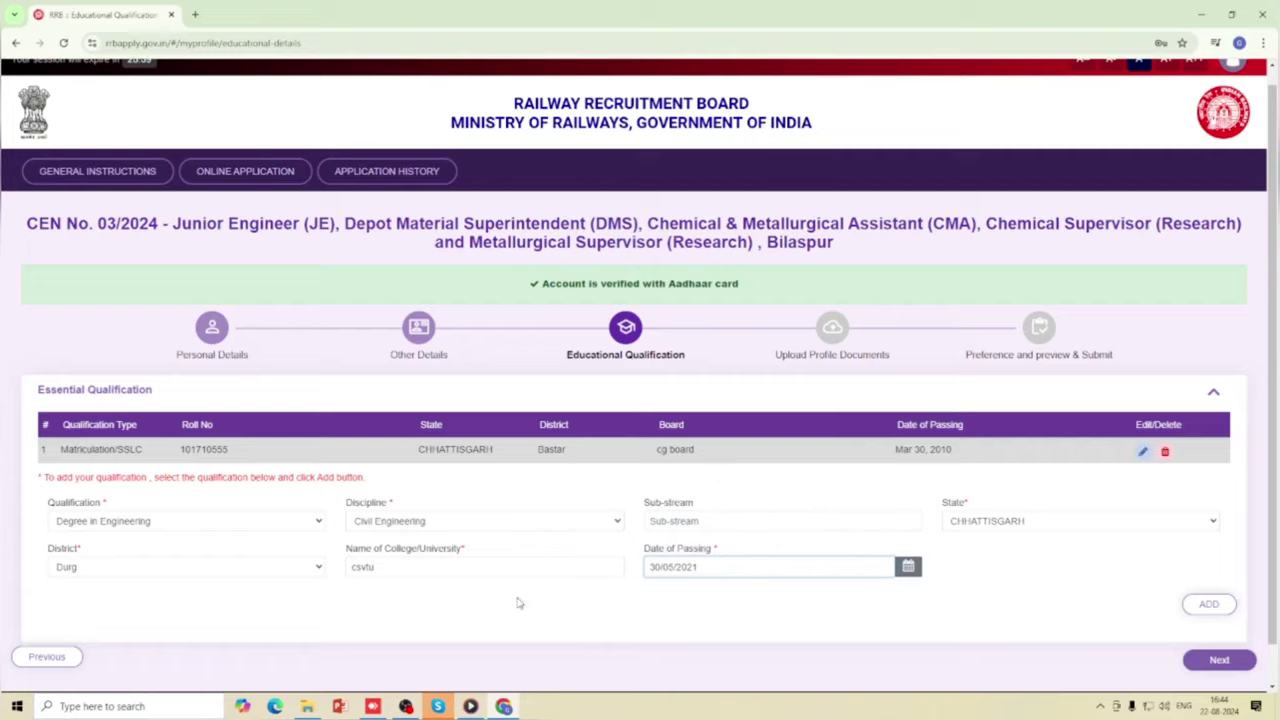
{"action": "scroll", "coordinate": [505, 598], "scroll_direction": "down", "scroll_amount": 1}
{"action": "scroll", "coordinate": [474, 583], "scroll_direction": "up", "scroll_amount": 1}
{"action": "scroll", "coordinate": [557, 586], "scroll_direction": "down", "scroll_amount": 1}
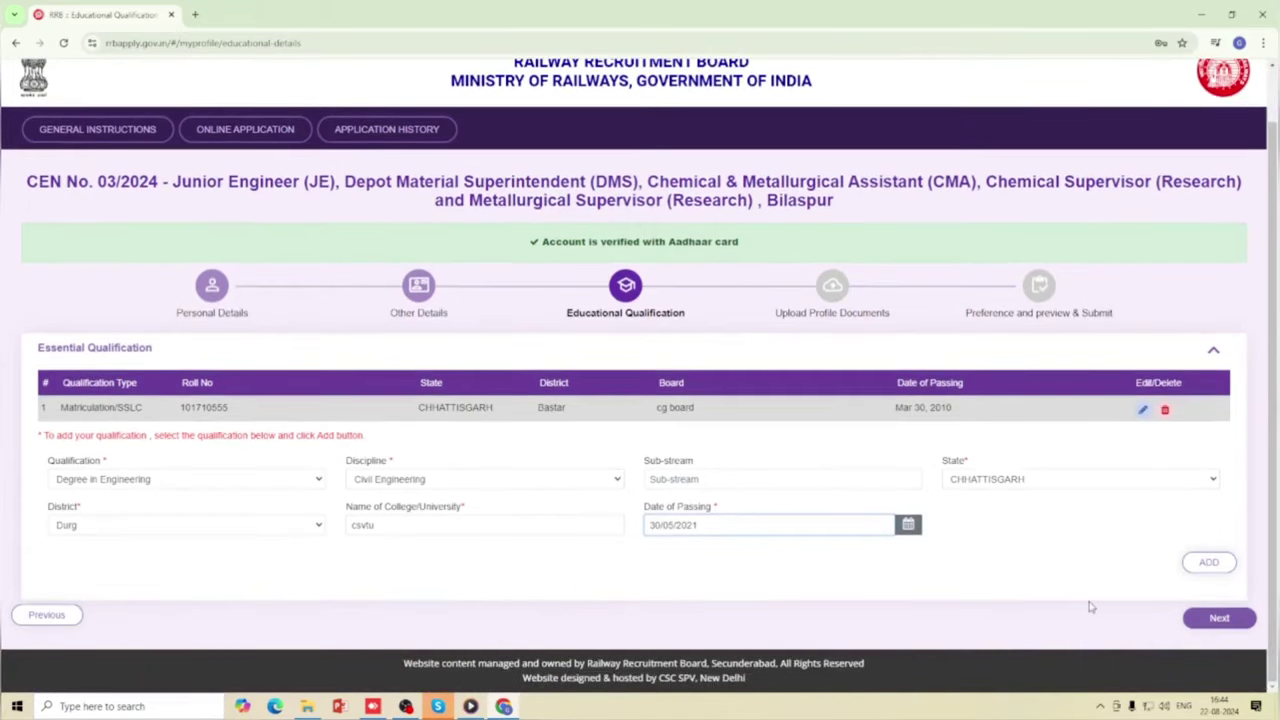
{"action": "left_click", "coordinate": [1209, 562]}
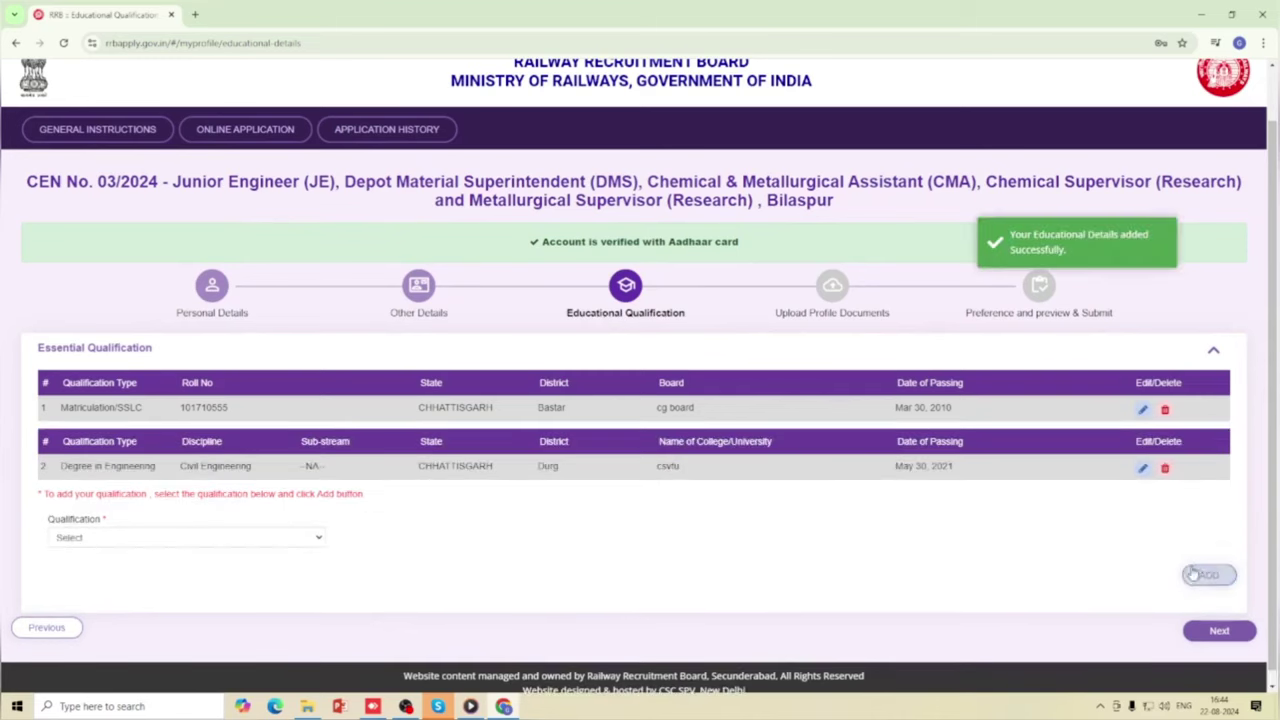
{"action": "scroll", "coordinate": [555, 600], "scroll_direction": "down", "scroll_amount": 1}
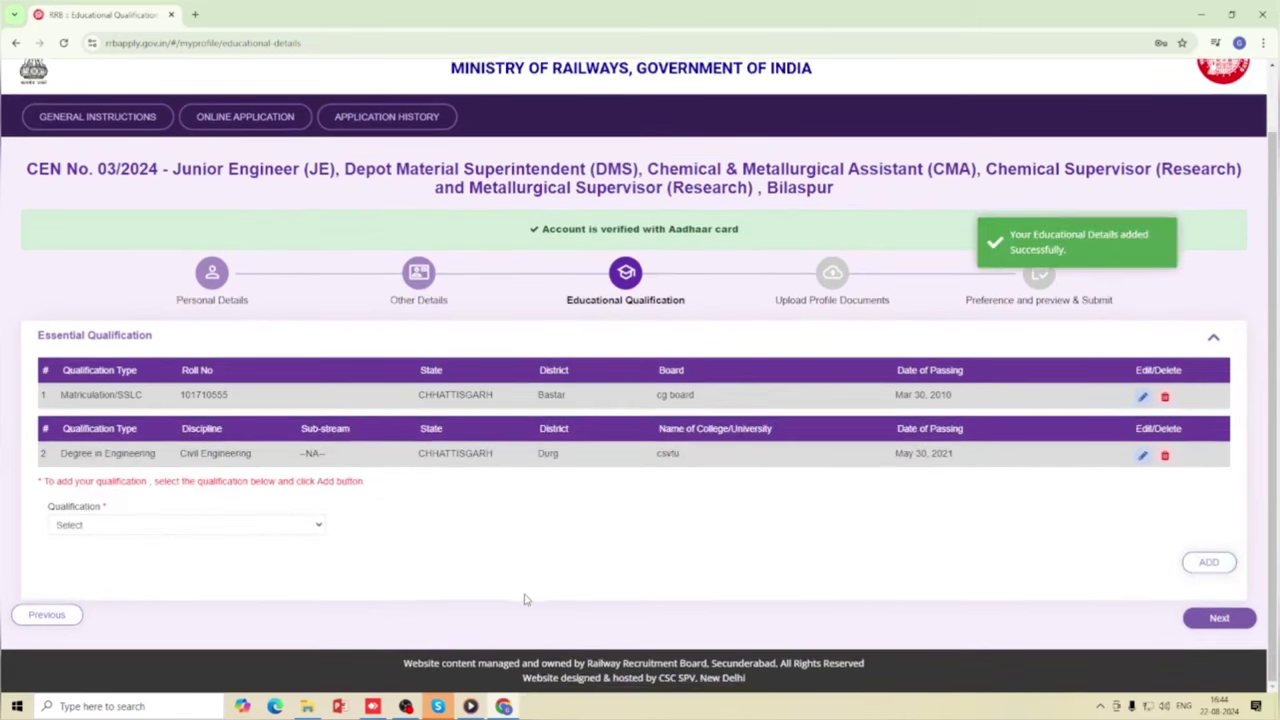
{"action": "left_click", "coordinate": [1210, 620]}
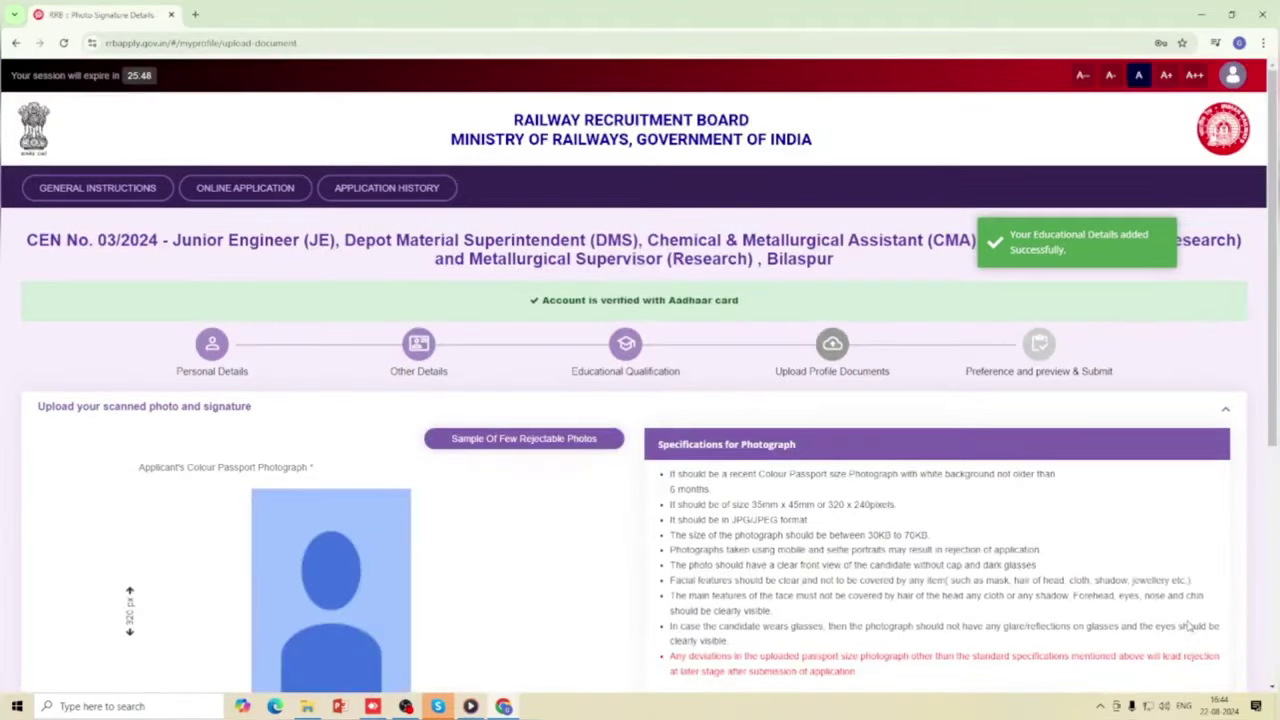
{"action": "scroll", "coordinate": [490, 584], "scroll_direction": "down", "scroll_amount": 2}
{"action": "scroll", "coordinate": [490, 584], "scroll_direction": "up", "scroll_amount": 2}
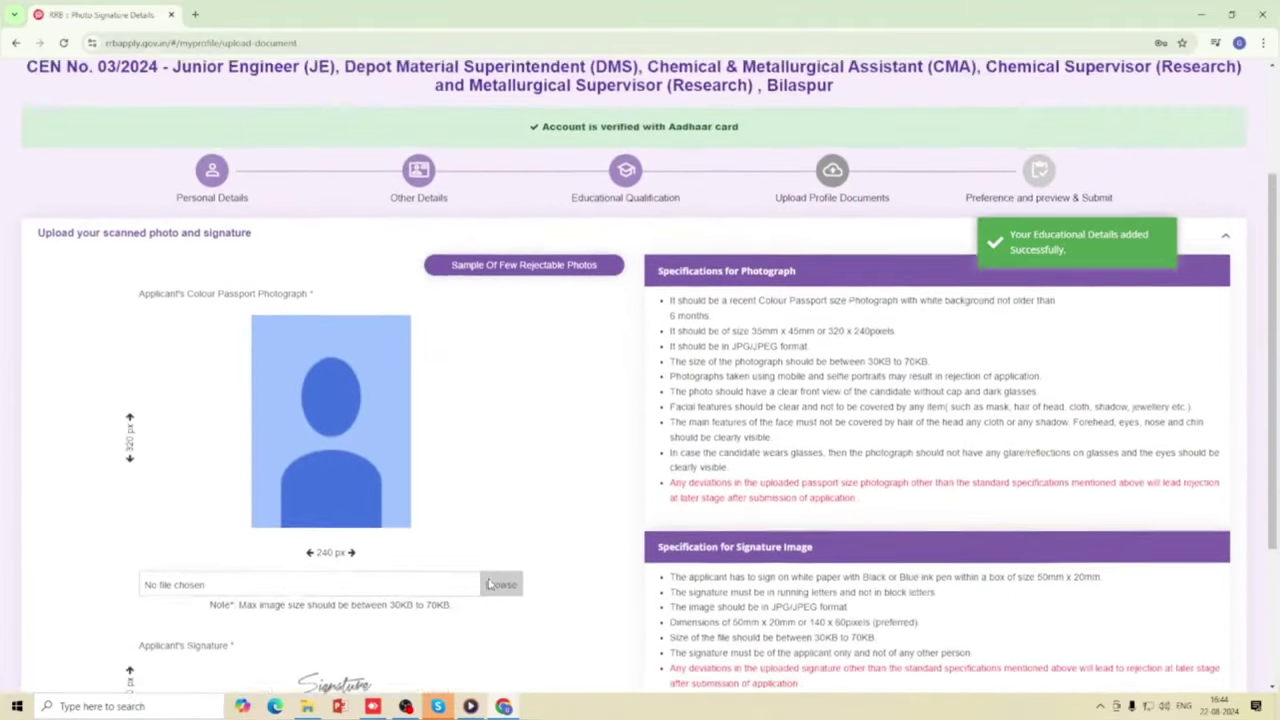
{"action": "scroll", "coordinate": [445, 540], "scroll_direction": "down", "scroll_amount": 3}
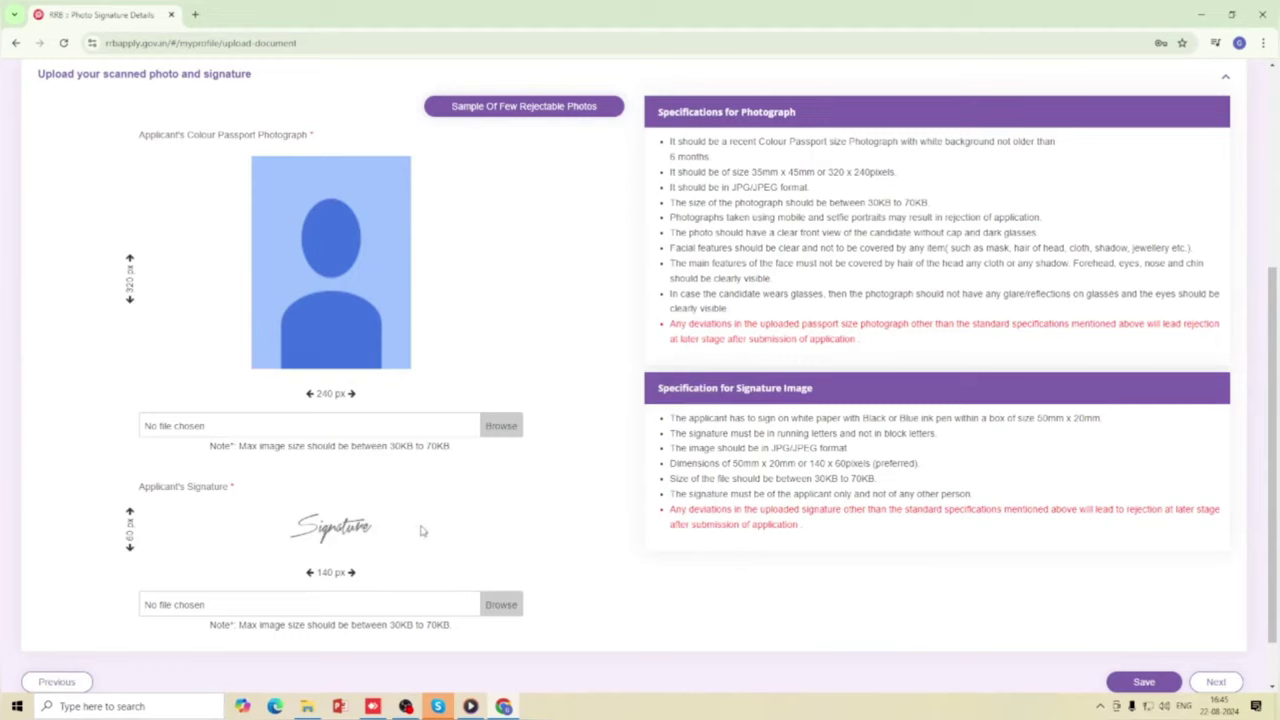
{"action": "scroll", "coordinate": [450, 552], "scroll_direction": "down", "scroll_amount": 1}
{"action": "scroll", "coordinate": [460, 555], "scroll_direction": "up", "scroll_amount": 3}
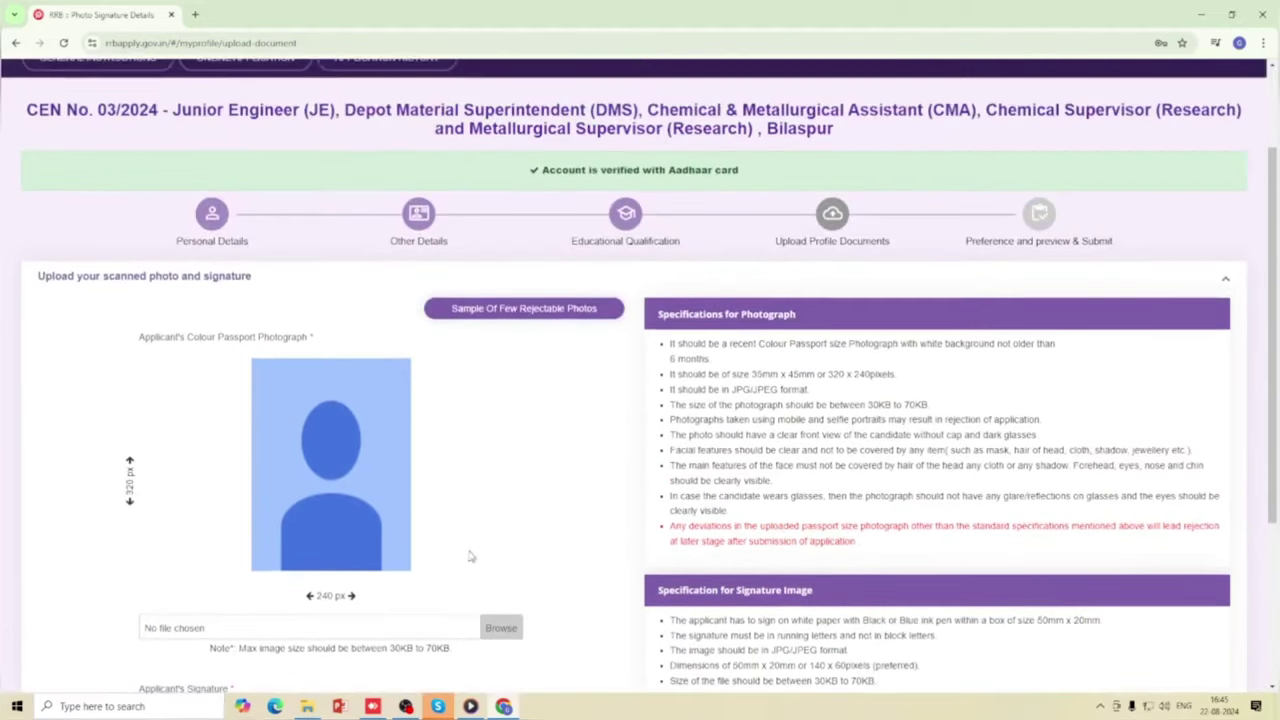
{"action": "scroll", "coordinate": [487, 553], "scroll_direction": "up", "scroll_amount": 1}
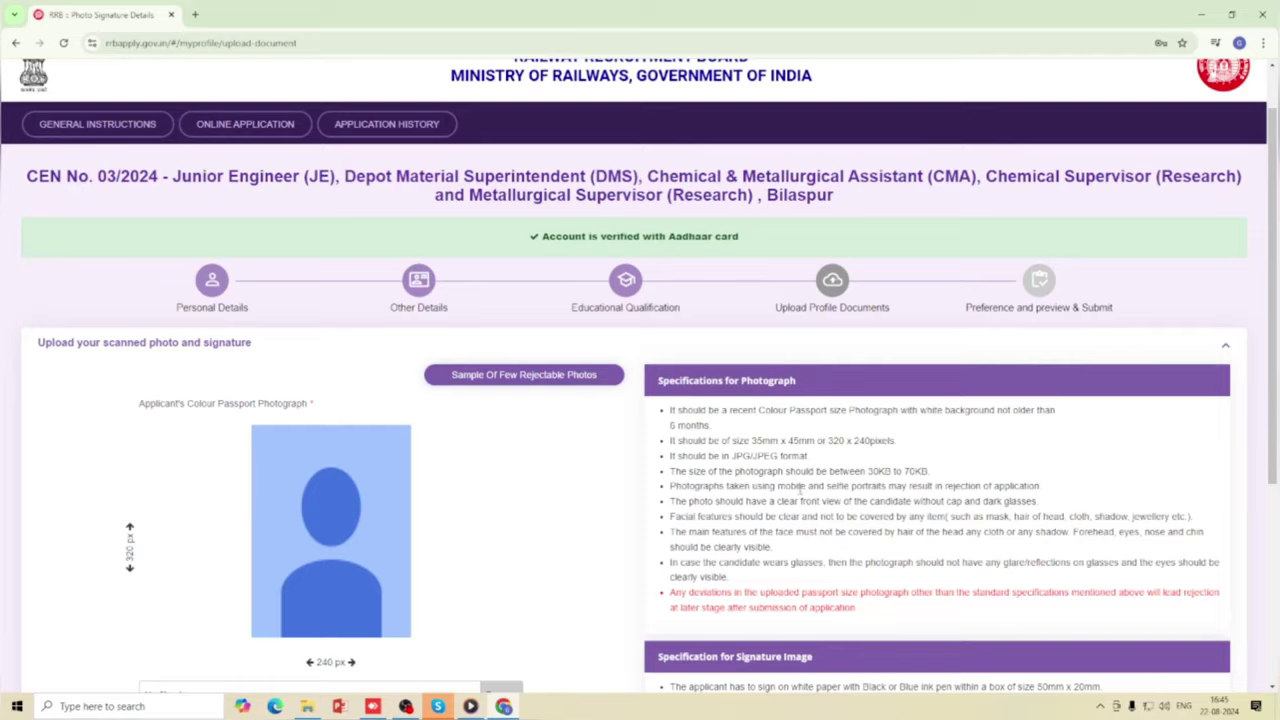
{"action": "scroll", "coordinate": [800, 488], "scroll_direction": "down", "scroll_amount": 4}
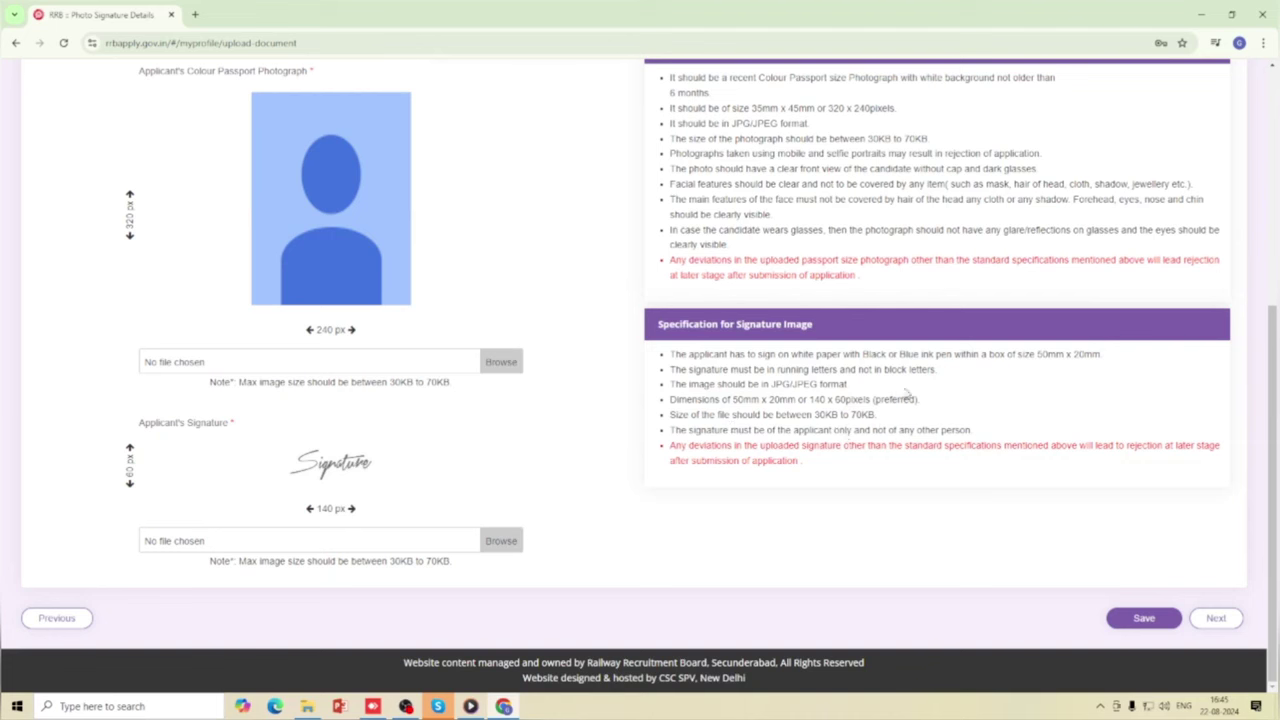
{"action": "scroll", "coordinate": [895, 400], "scroll_direction": "up", "scroll_amount": 1}
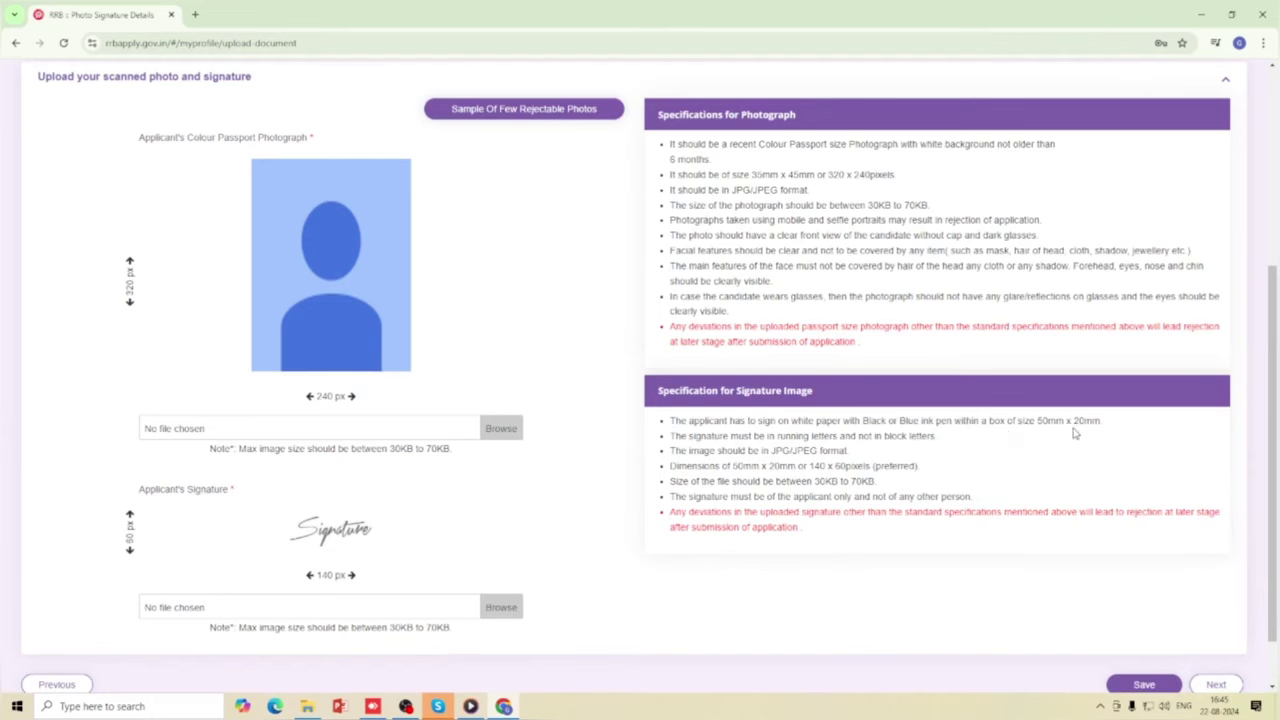
{"action": "scroll", "coordinate": [822, 465], "scroll_direction": "down", "scroll_amount": 1}
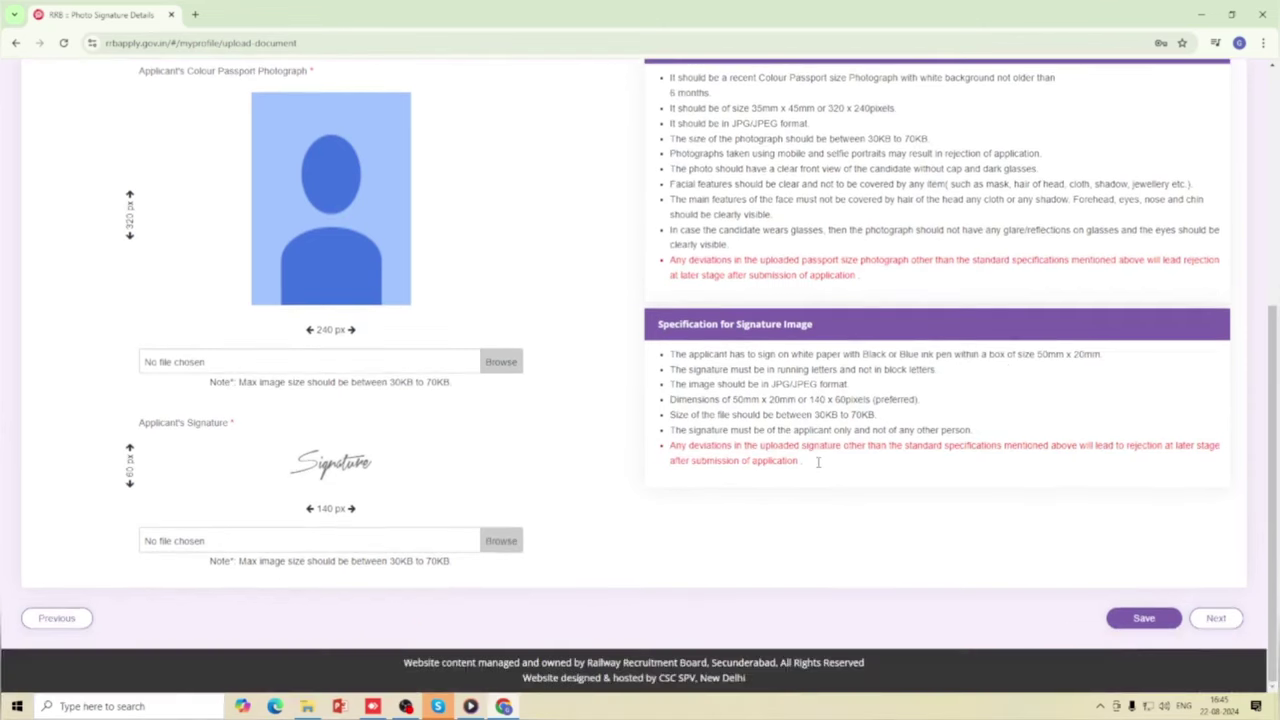
{"action": "scroll", "coordinate": [748, 373], "scroll_direction": "up", "scroll_amount": 4}
{"action": "scroll", "coordinate": [778, 530], "scroll_direction": "down", "scroll_amount": 2}
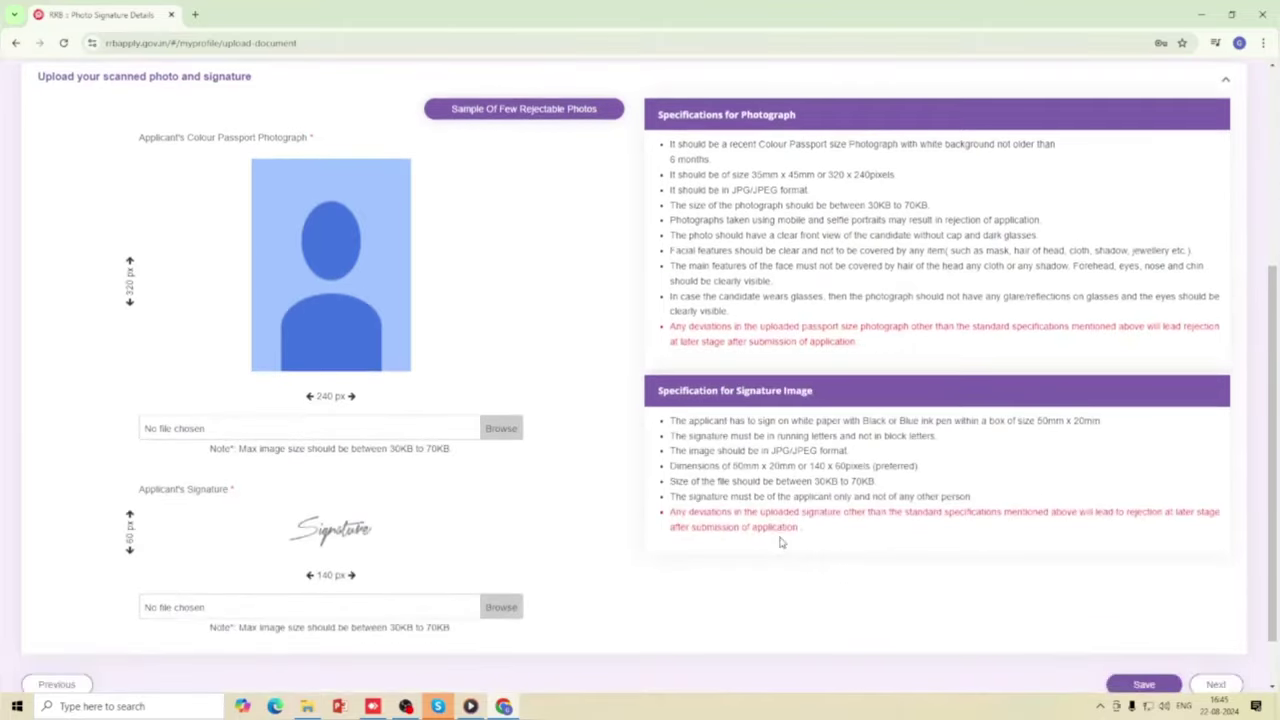
{"action": "scroll", "coordinate": [780, 540], "scroll_direction": "up", "scroll_amount": 1}
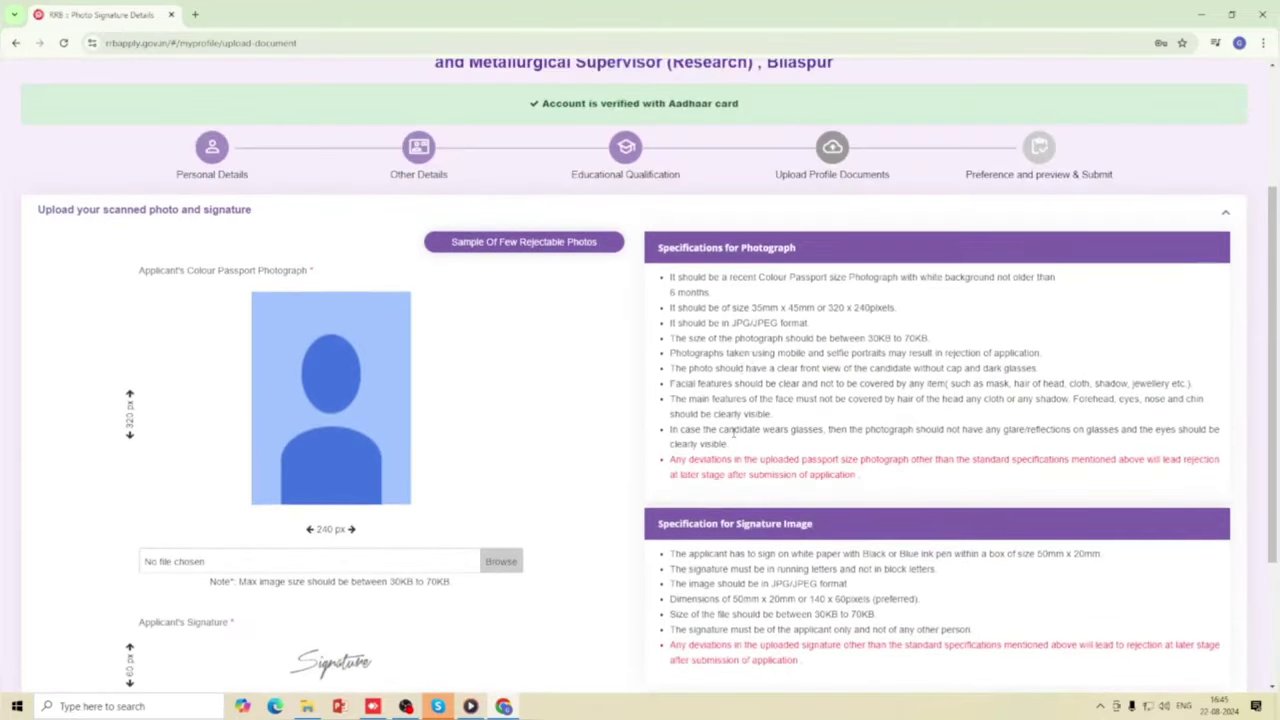
{"action": "scroll", "coordinate": [733, 432], "scroll_direction": "up", "scroll_amount": 1}
{"action": "scroll", "coordinate": [720, 440], "scroll_direction": "down", "scroll_amount": 3}
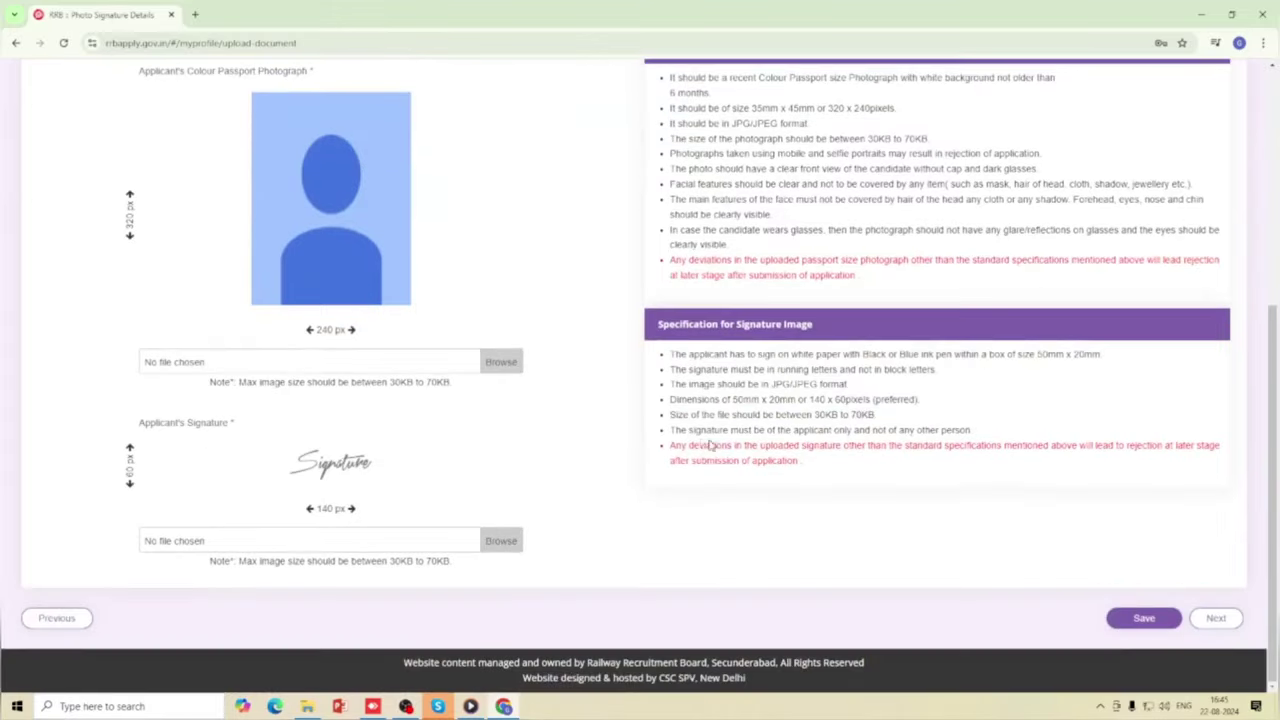
{"action": "scroll", "coordinate": [690, 450], "scroll_direction": "up", "scroll_amount": 1}
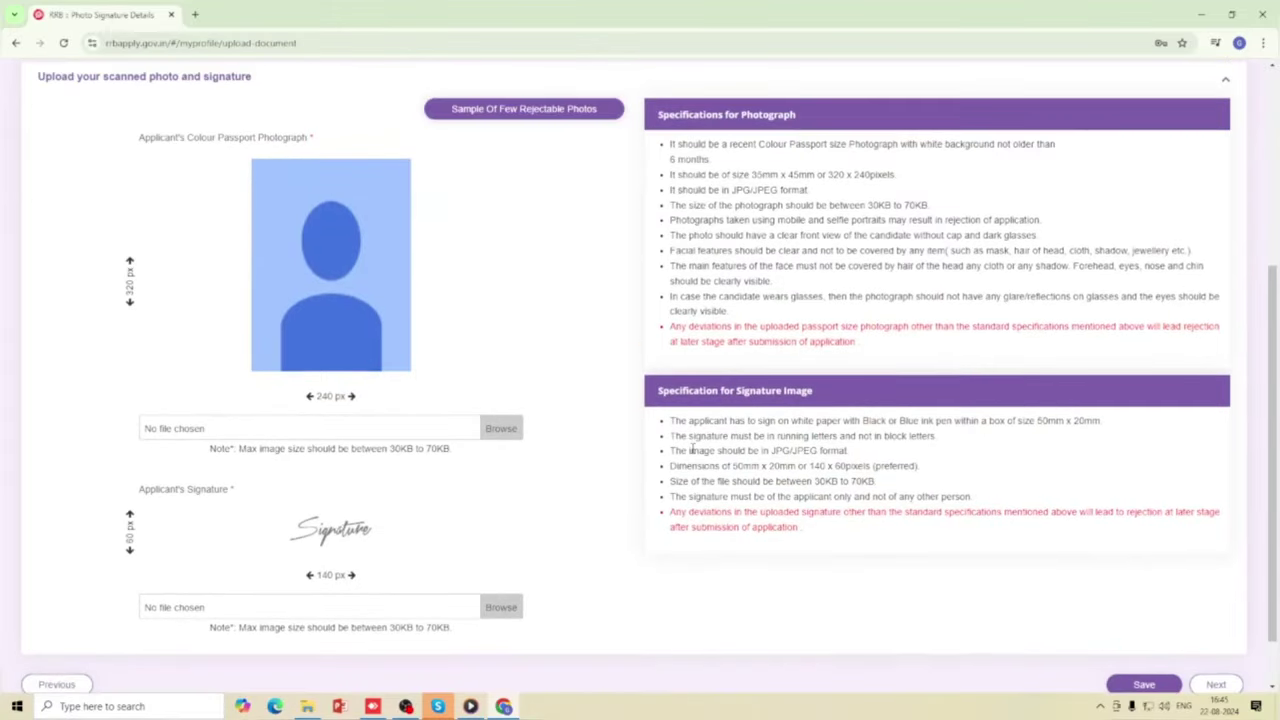
{"action": "scroll", "coordinate": [535, 480], "scroll_direction": "down", "scroll_amount": 1}
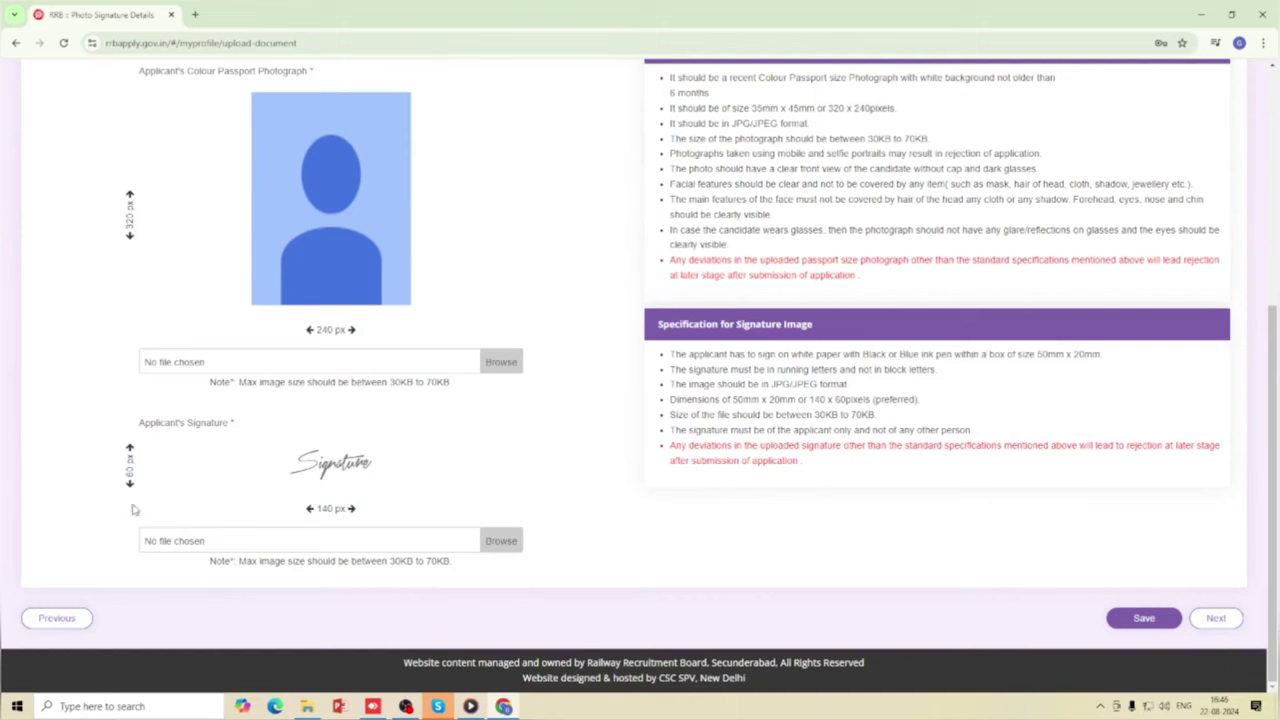
{"action": "scroll", "coordinate": [316, 498], "scroll_direction": "up", "scroll_amount": 1}
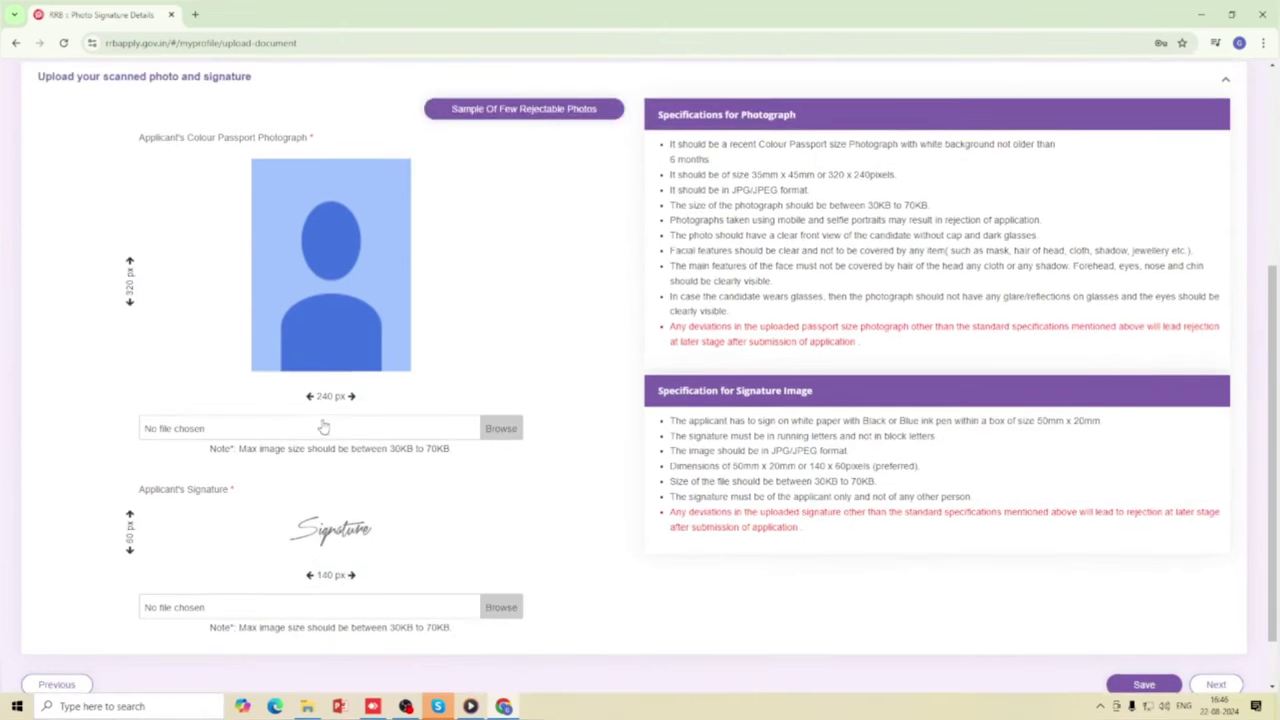
{"action": "scroll", "coordinate": [402, 448], "scroll_direction": "up", "scroll_amount": 2}
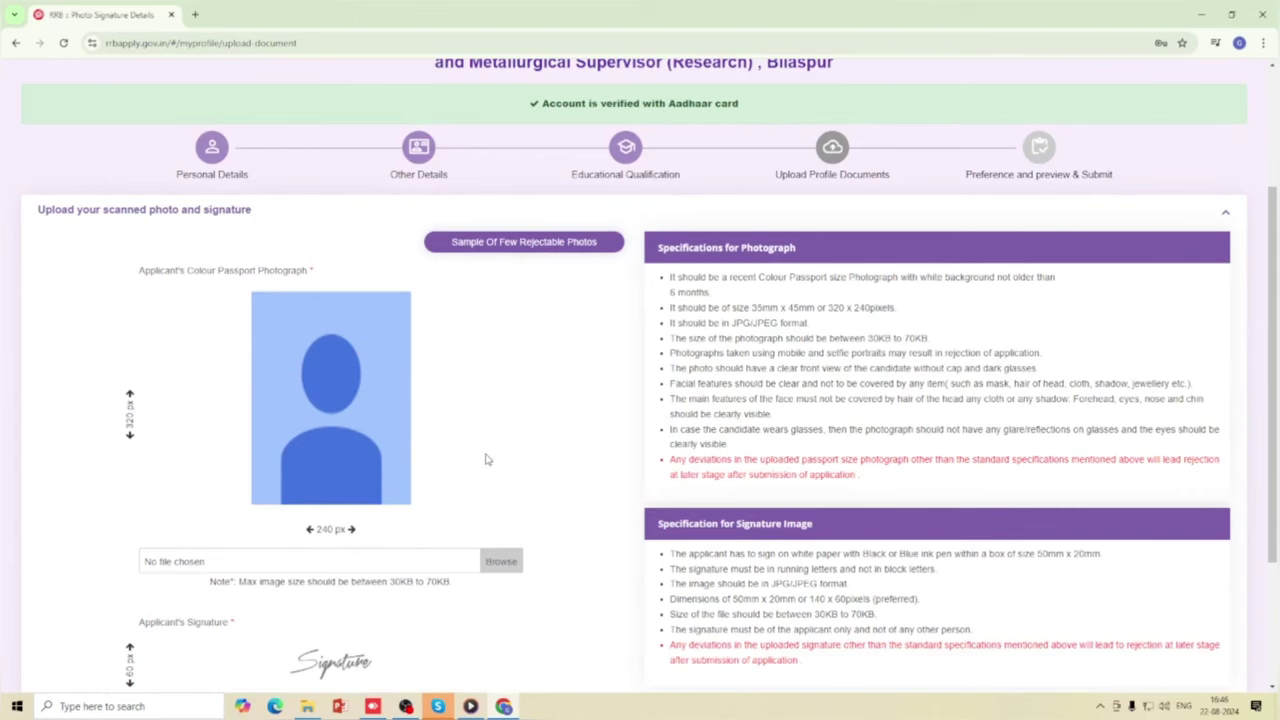
Check the sample rejectable photos, then open a new browser tab to find the passport photo.
{"action": "left_click", "coordinate": [536, 247]}
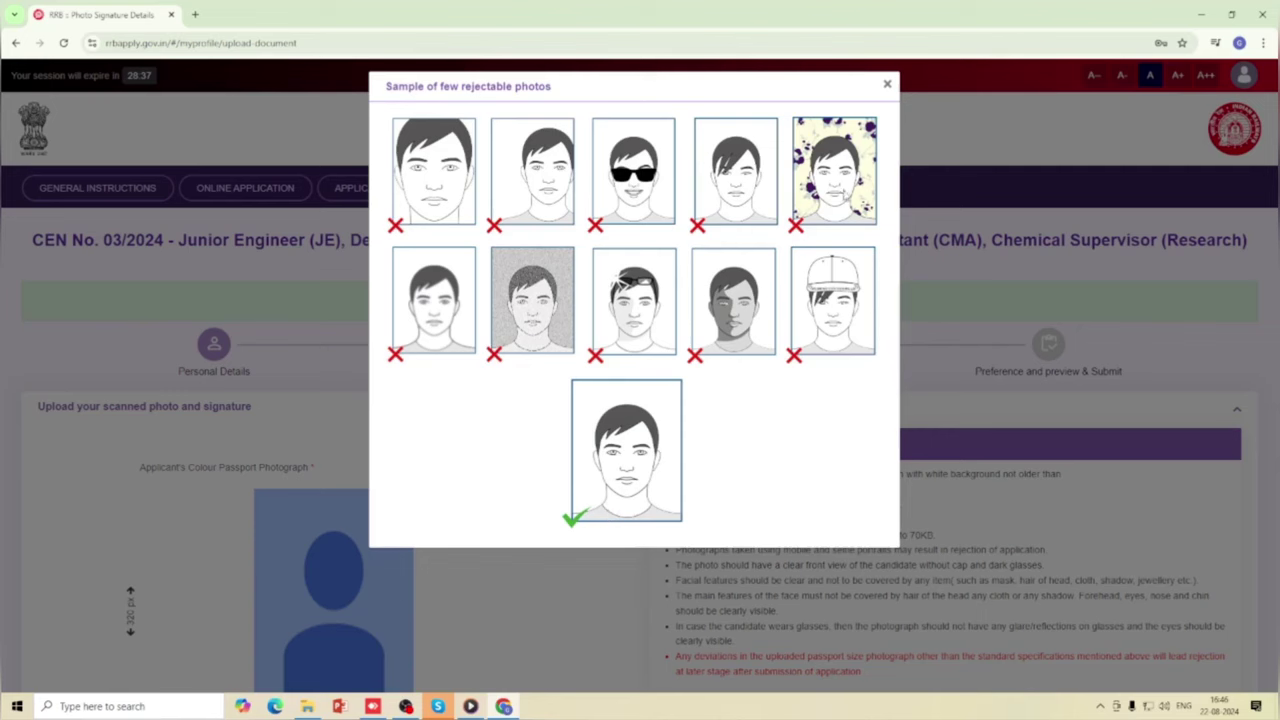
{"action": "left_click", "coordinate": [887, 84]}
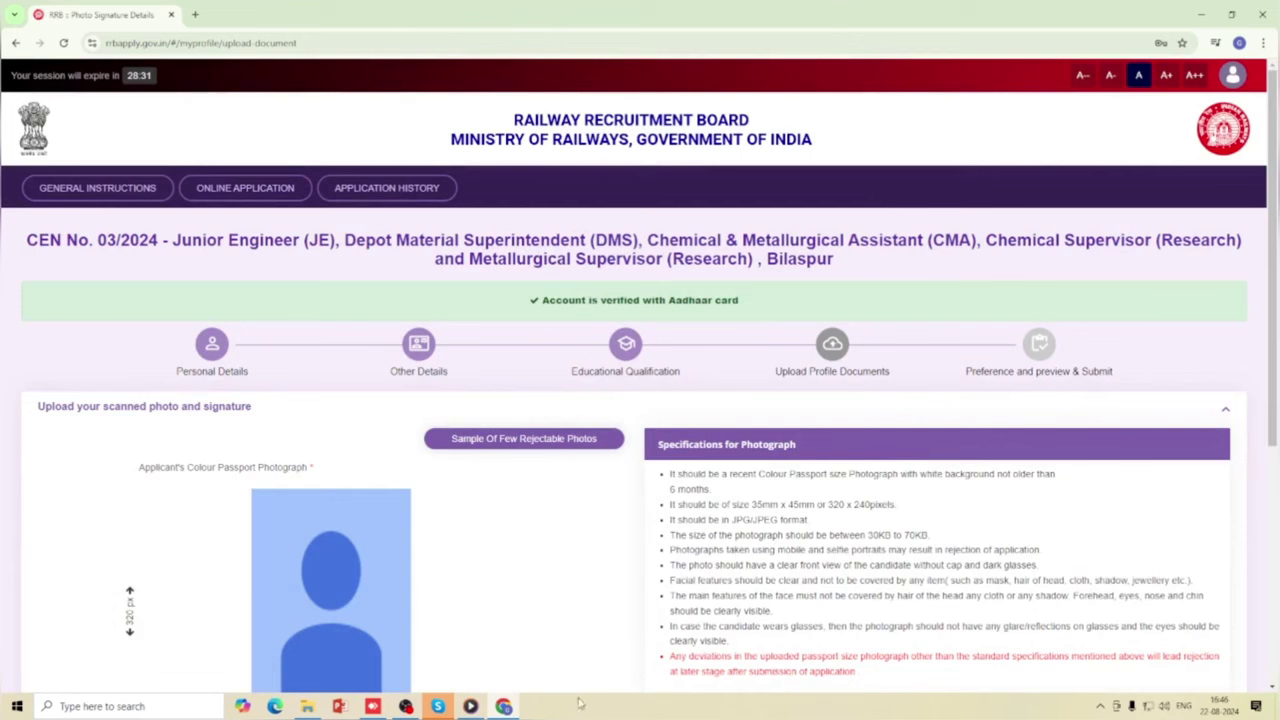
{"action": "left_click", "coordinate": [195, 14]}
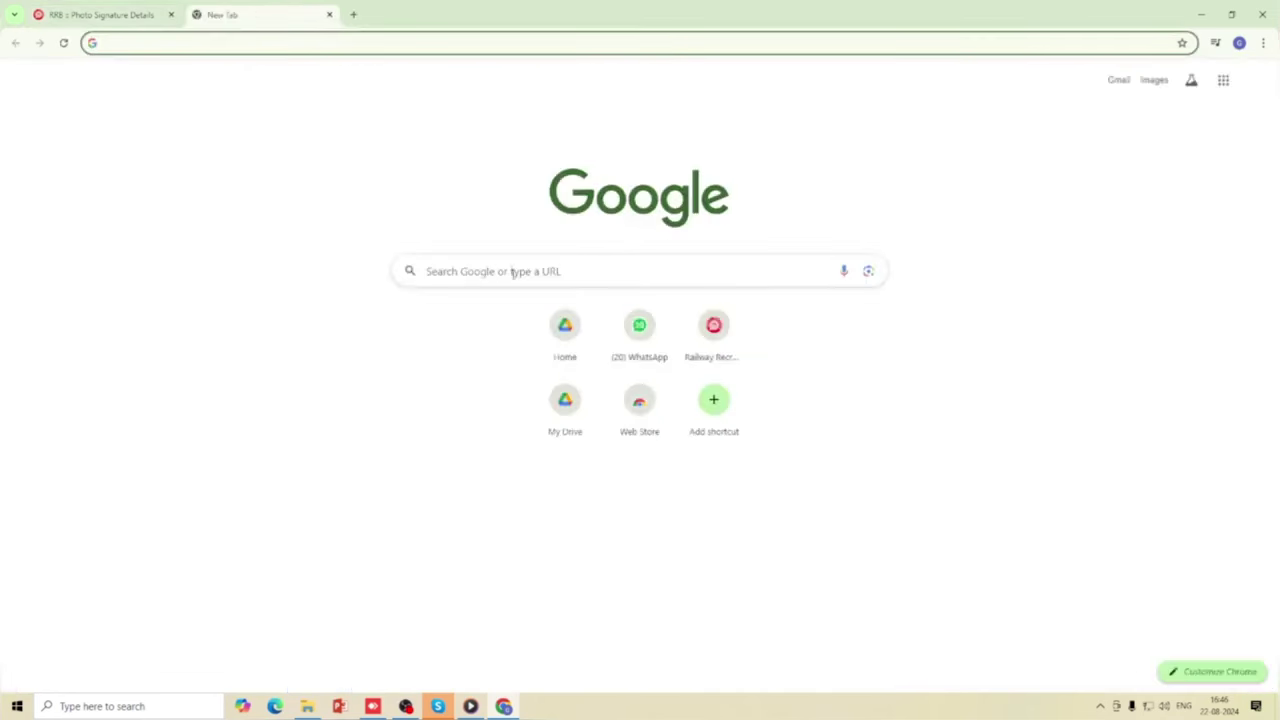
{"action": "left_click", "coordinate": [563, 271]}
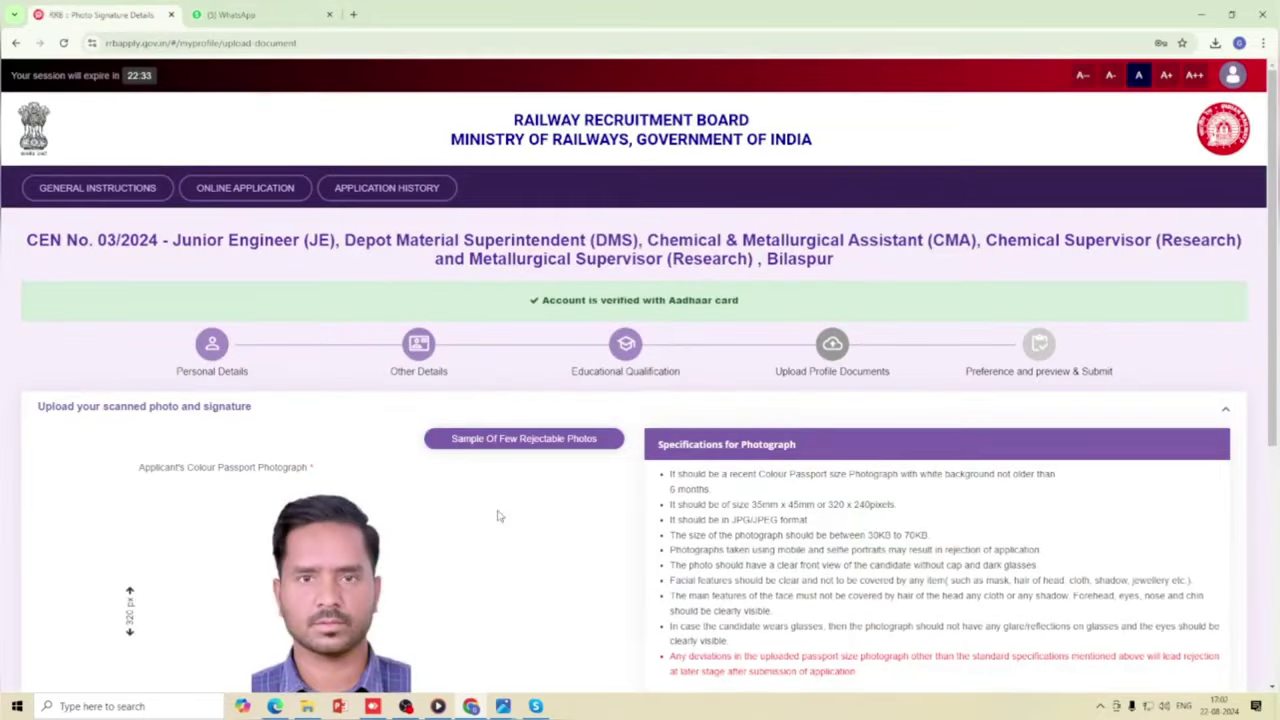
Save the passport photo and signature, getting the 'Profile photo and signature updated Successfully' confirmation.
{"action": "scroll", "coordinate": [497, 516], "scroll_direction": "down", "scroll_amount": 3}
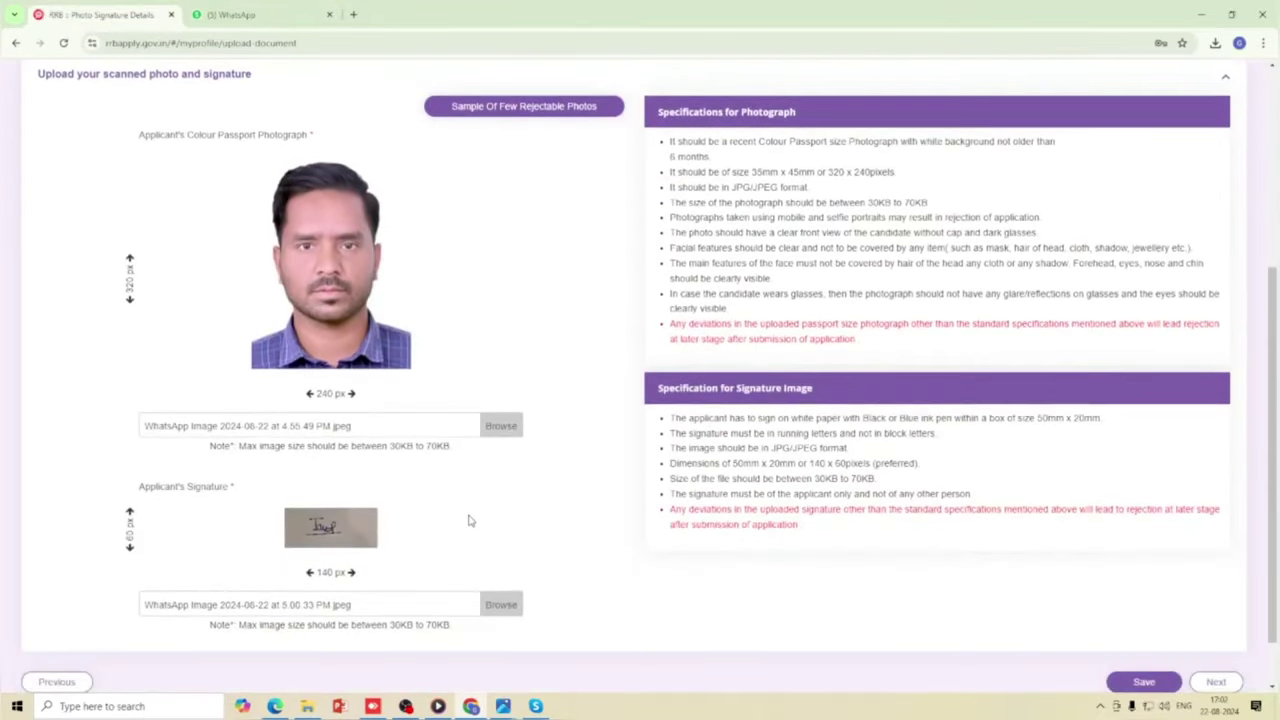
{"action": "scroll", "coordinate": [470, 523], "scroll_direction": "up", "scroll_amount": 2}
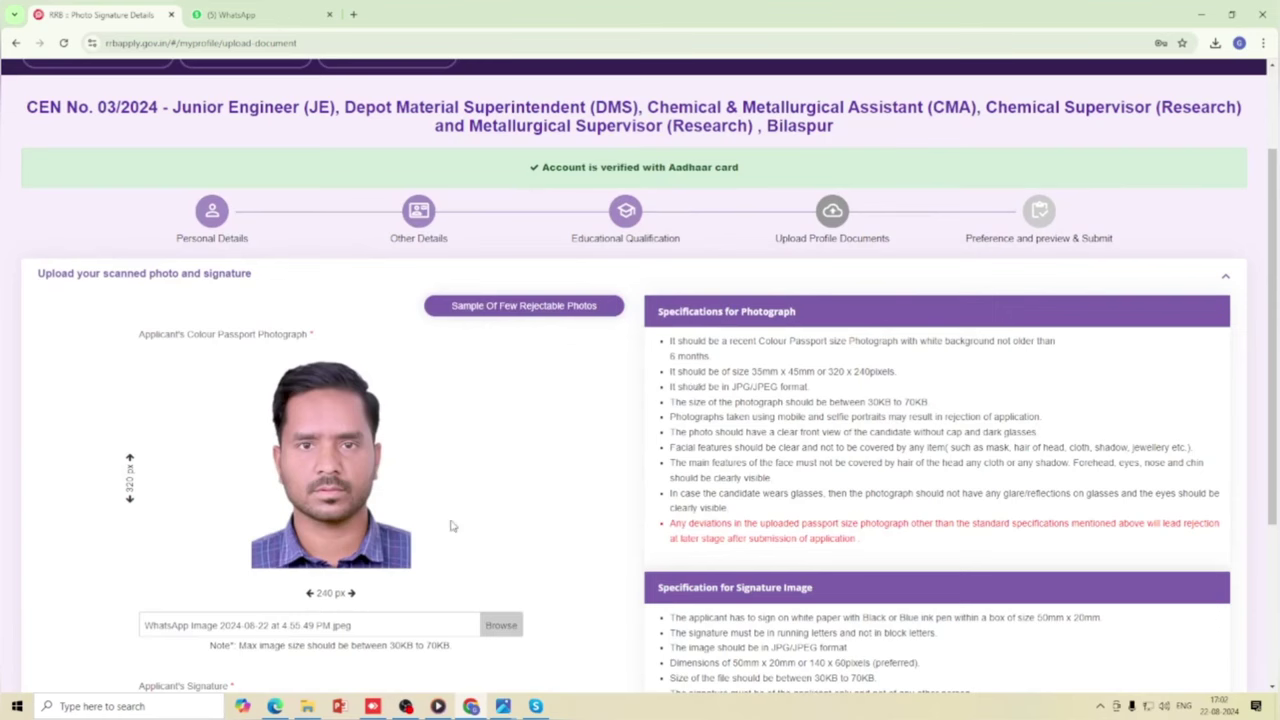
{"action": "scroll", "coordinate": [452, 528], "scroll_direction": "down", "scroll_amount": 2}
{"action": "scroll", "coordinate": [455, 540], "scroll_direction": "up", "scroll_amount": 3}
{"action": "scroll", "coordinate": [449, 537], "scroll_direction": "down", "scroll_amount": 3}
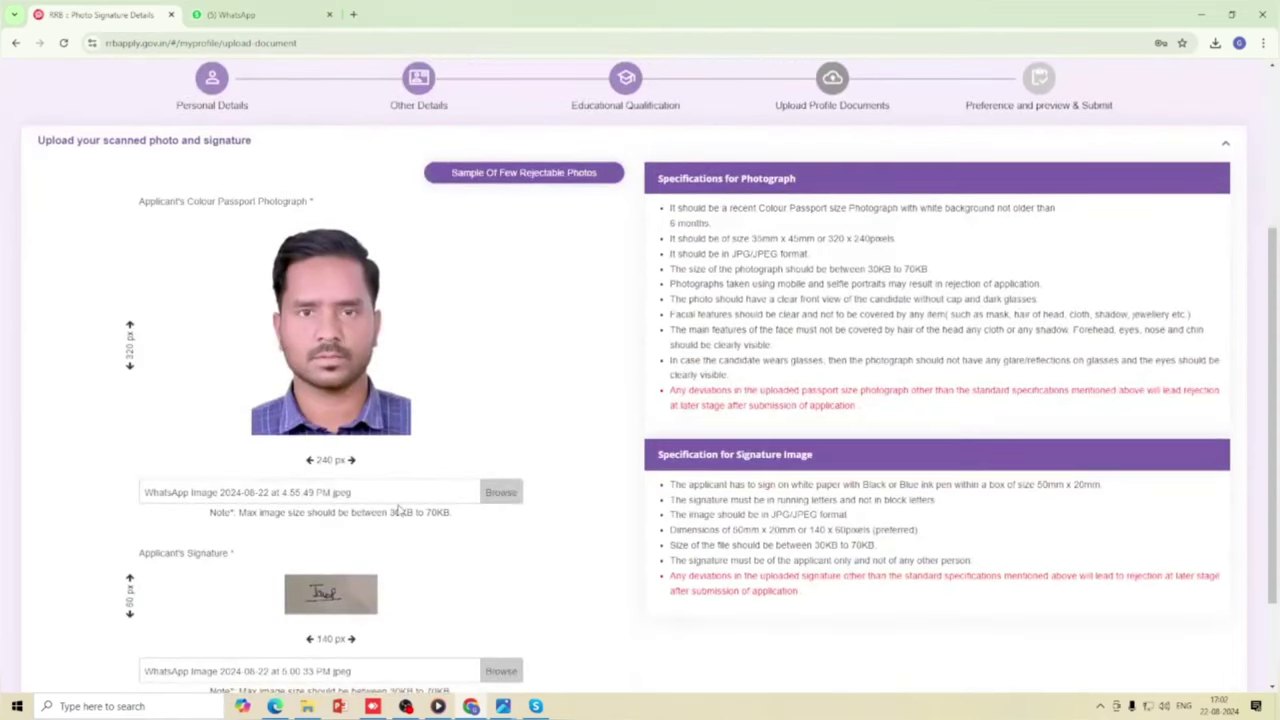
{"action": "scroll", "coordinate": [486, 535], "scroll_direction": "down", "scroll_amount": 2}
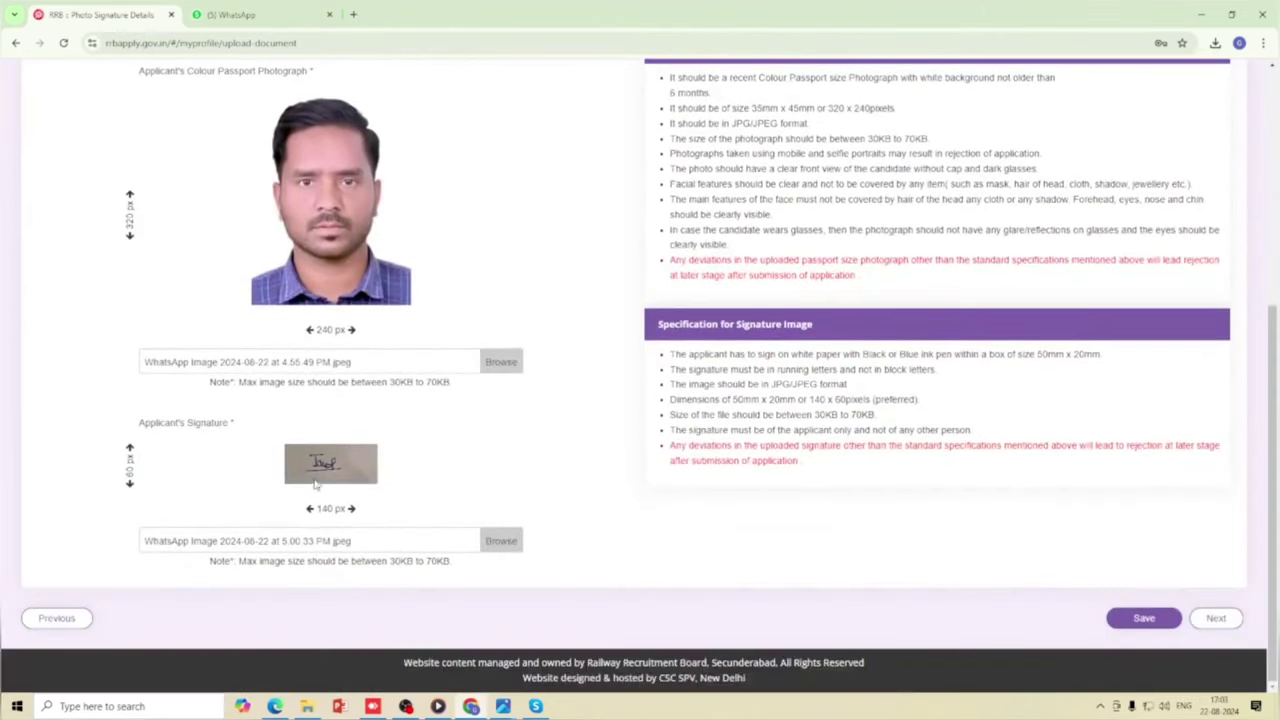
{"action": "scroll", "coordinate": [393, 490], "scroll_direction": "up", "scroll_amount": 4}
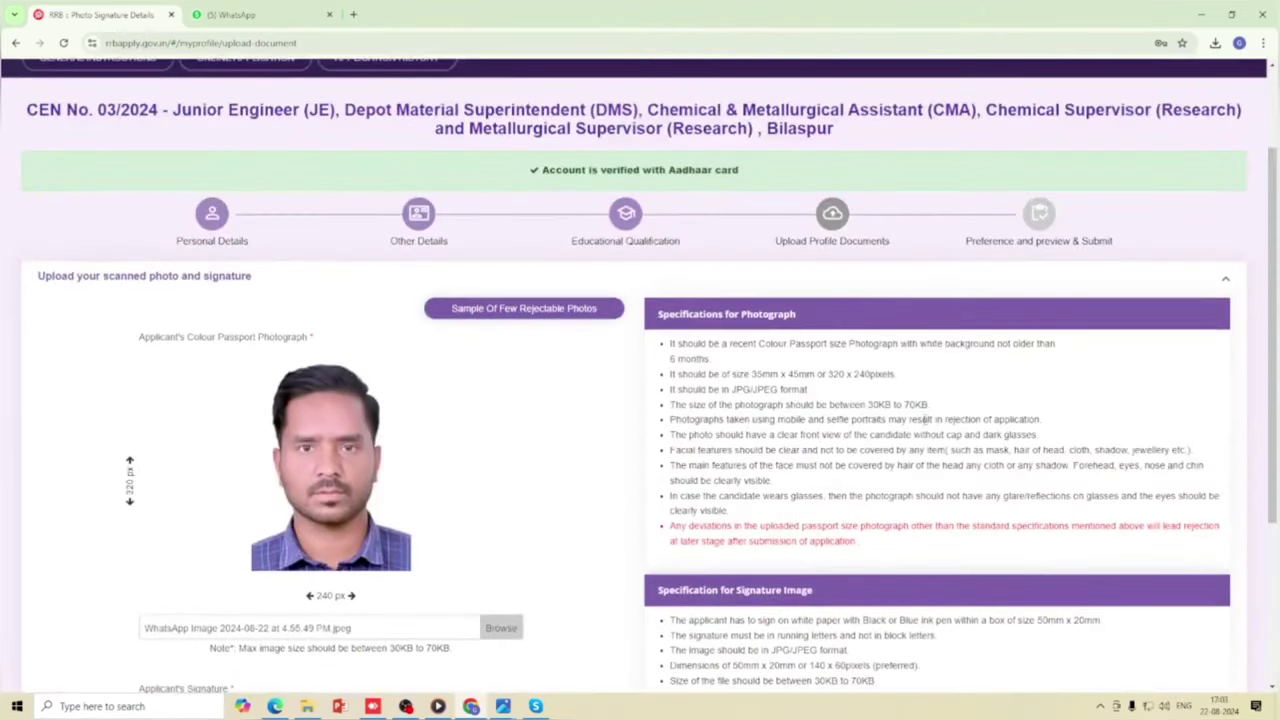
{"action": "scroll", "coordinate": [793, 475], "scroll_direction": "down", "scroll_amount": 3}
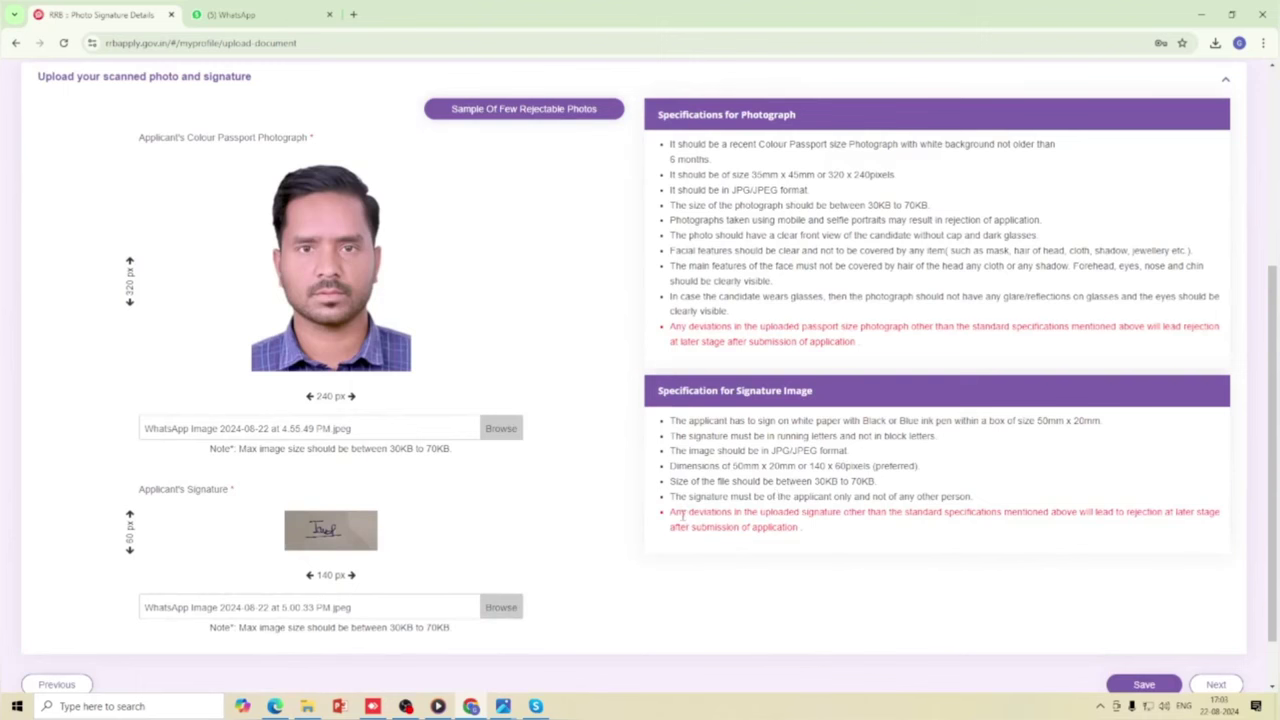
{"action": "scroll", "coordinate": [470, 500], "scroll_direction": "up", "scroll_amount": 2}
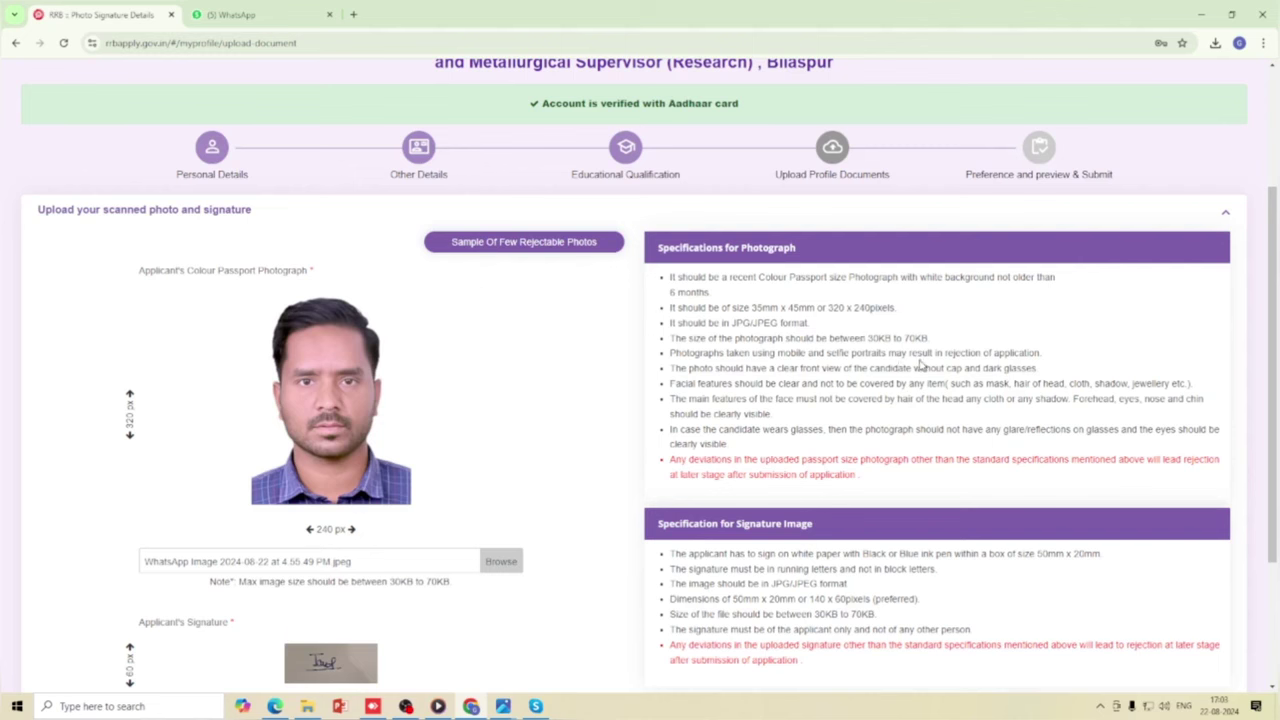
{"action": "scroll", "coordinate": [576, 436], "scroll_direction": "down", "scroll_amount": 2}
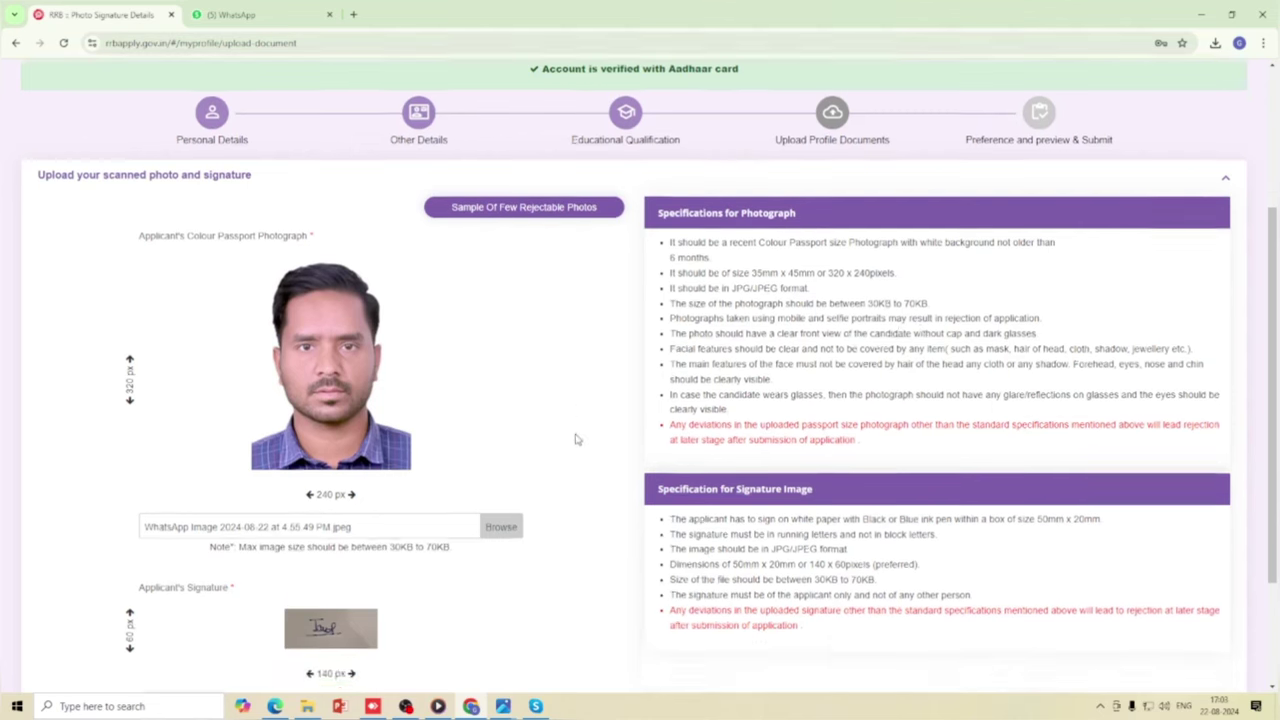
{"action": "scroll", "coordinate": [463, 500], "scroll_direction": "down", "scroll_amount": 1}
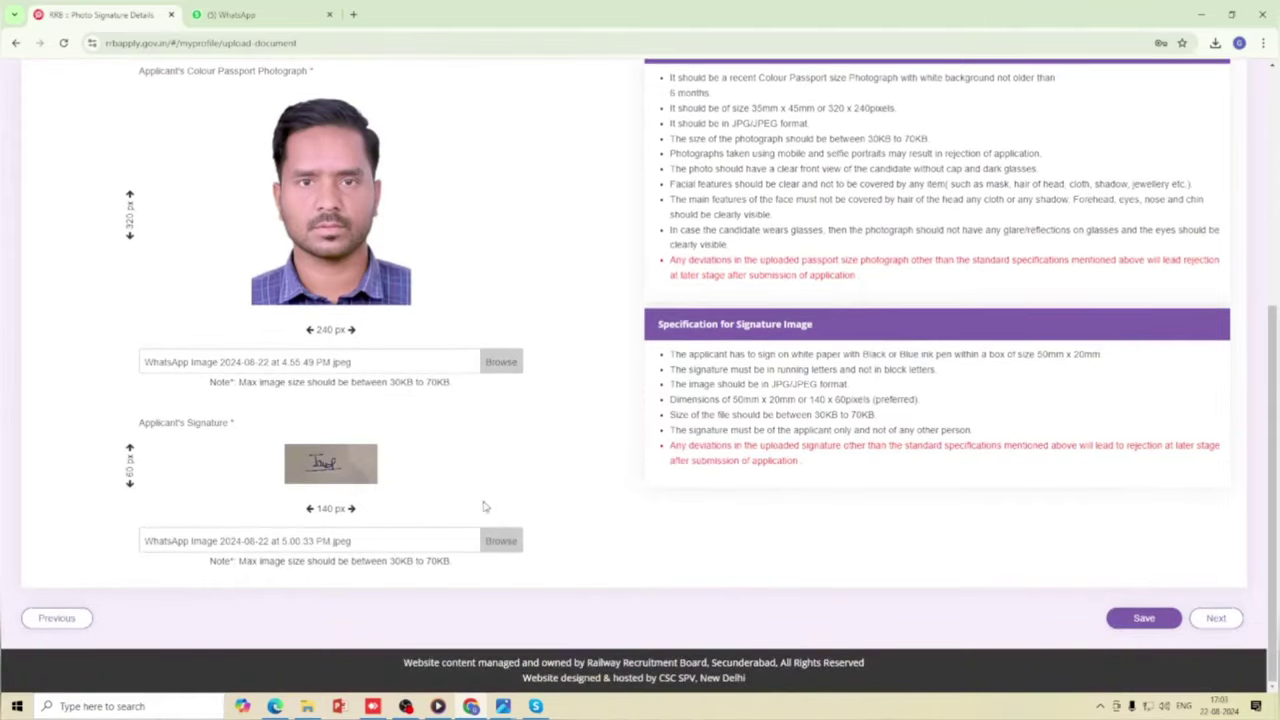
{"action": "scroll", "coordinate": [526, 515], "scroll_direction": "up", "scroll_amount": 4}
{"action": "scroll", "coordinate": [530, 503], "scroll_direction": "down", "scroll_amount": 4}
{"action": "left_click", "coordinate": [1138, 617]}
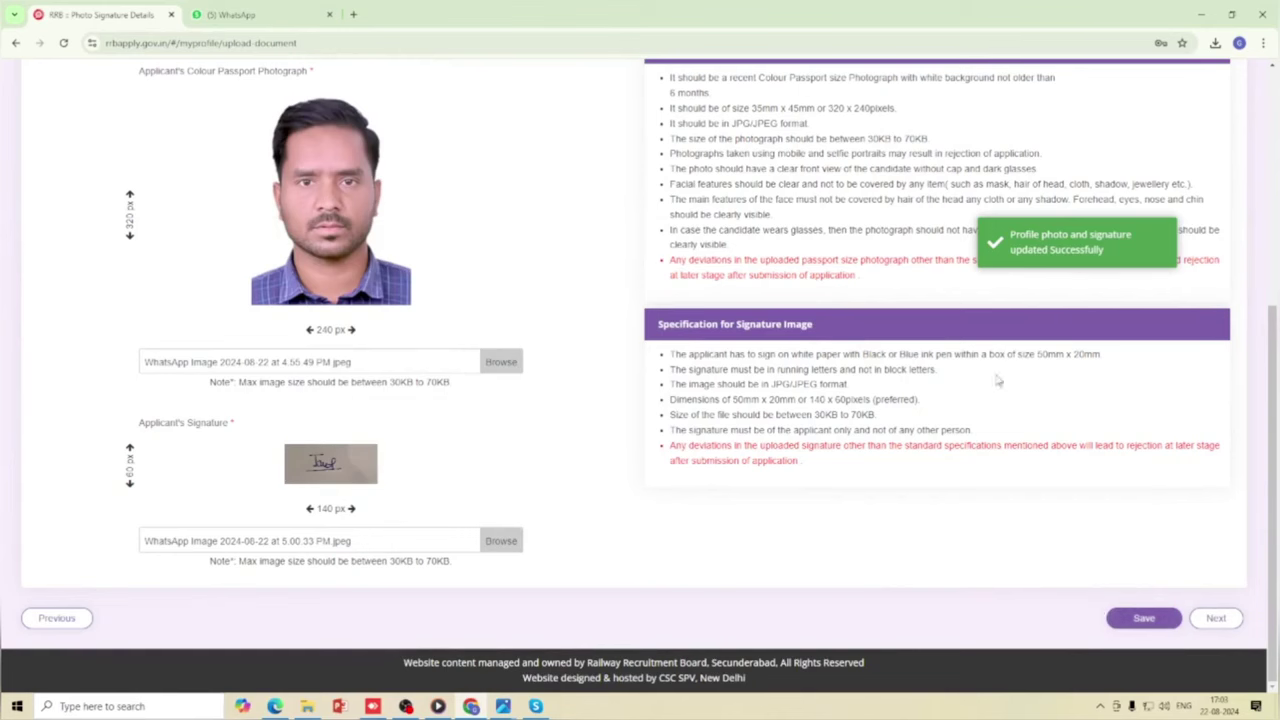
{"action": "scroll", "coordinate": [997, 377], "scroll_direction": "up", "scroll_amount": 5}
{"action": "scroll", "coordinate": [1086, 551], "scroll_direction": "down", "scroll_amount": 5}
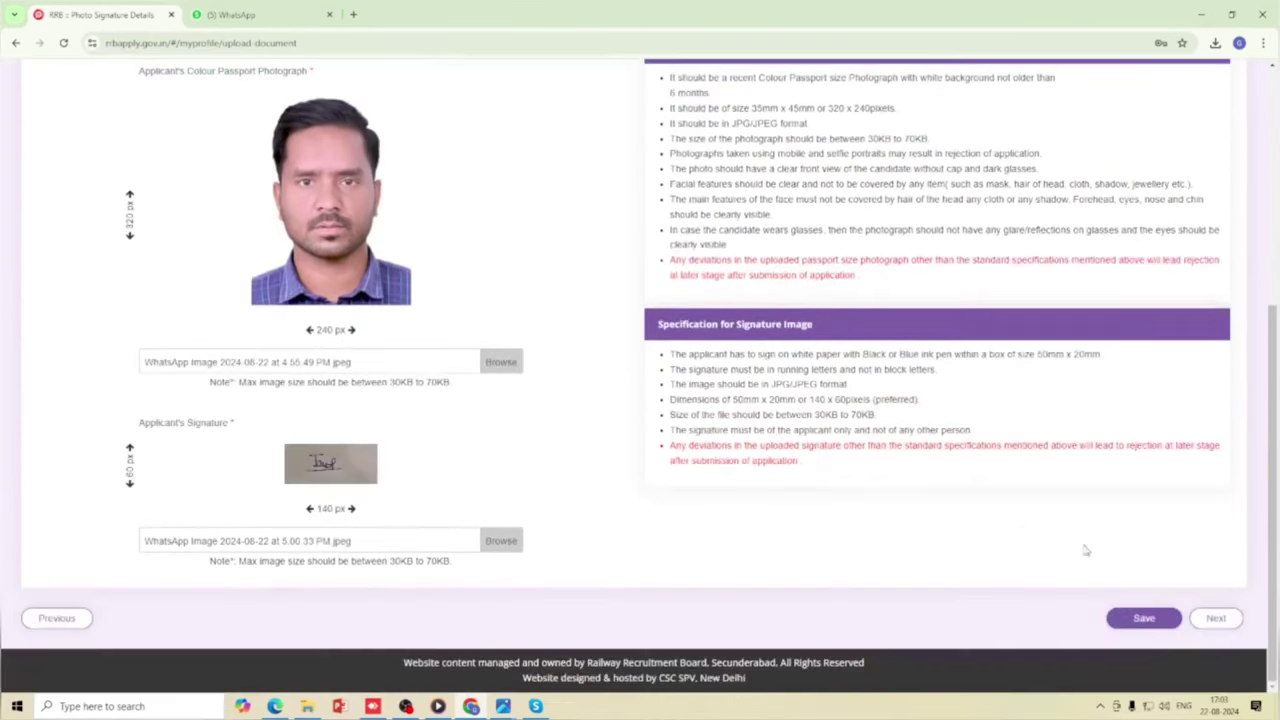
Advance to the Preference and preview & Submit step and review the six eligible RRB Bilaspur posts.
{"action": "left_click", "coordinate": [1214, 617]}
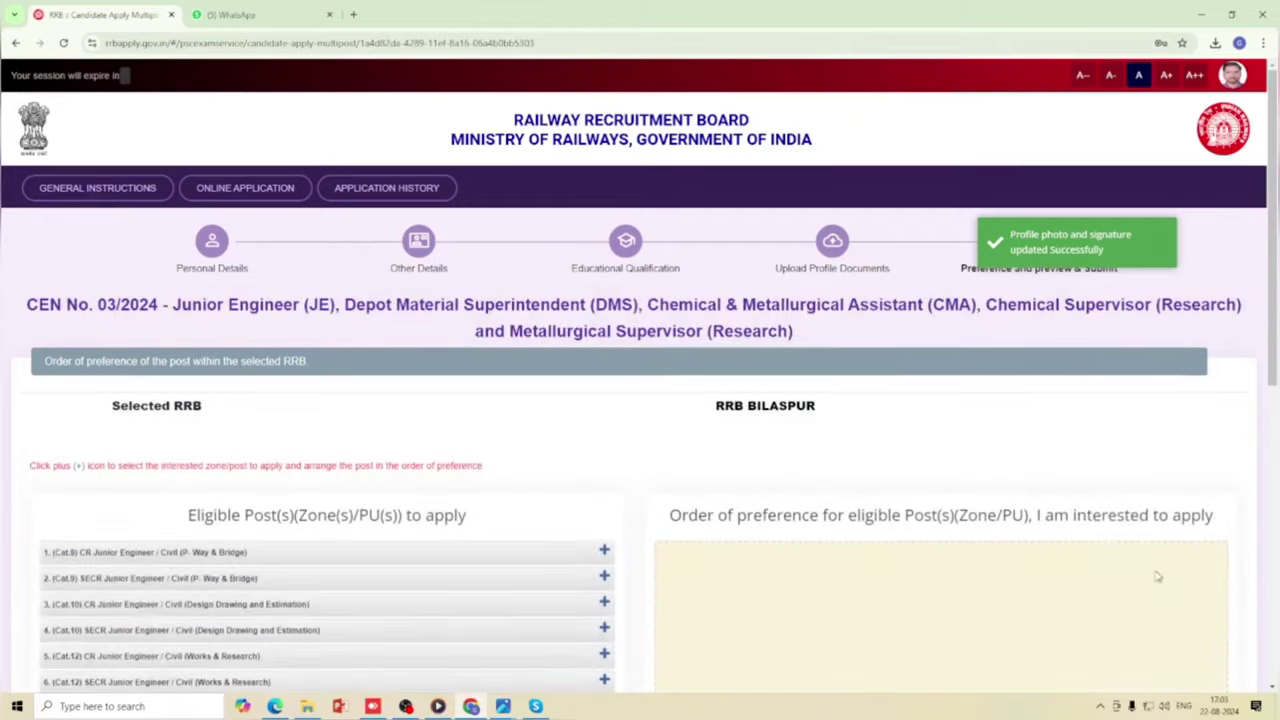
{"action": "scroll", "coordinate": [735, 487], "scroll_direction": "down", "scroll_amount": 2}
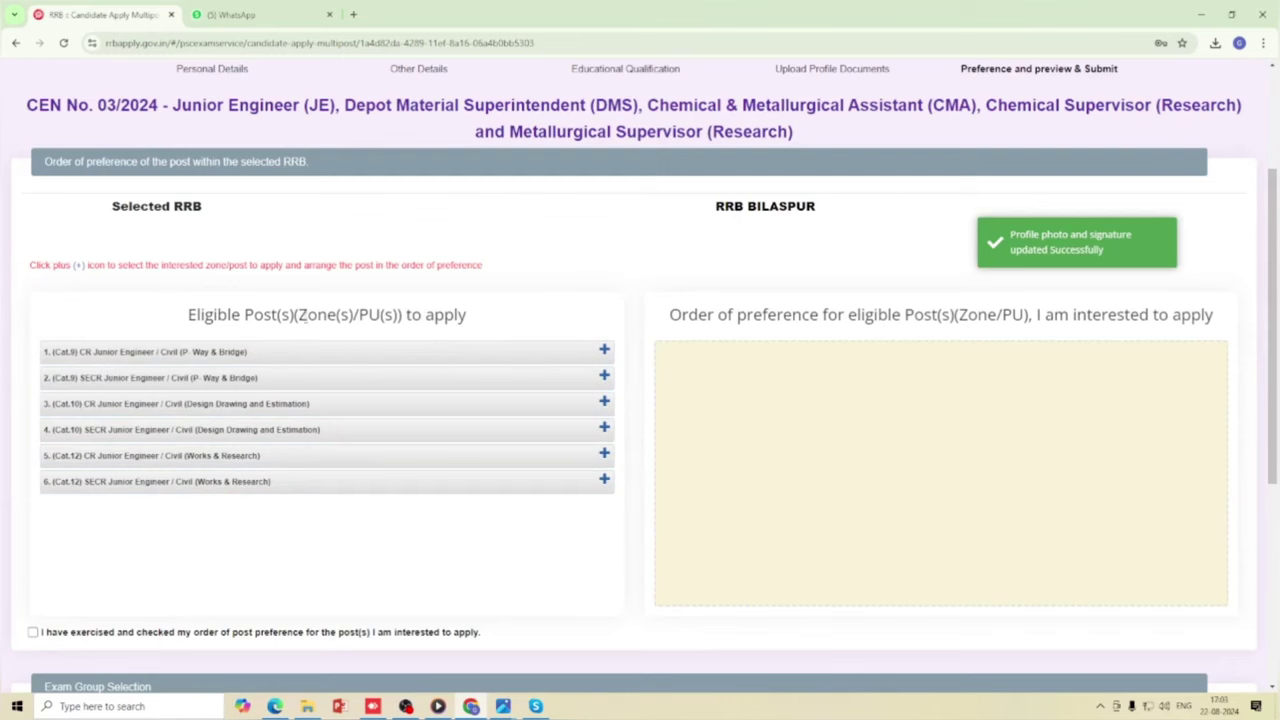
{"action": "scroll", "coordinate": [368, 375], "scroll_direction": "down", "scroll_amount": 2}
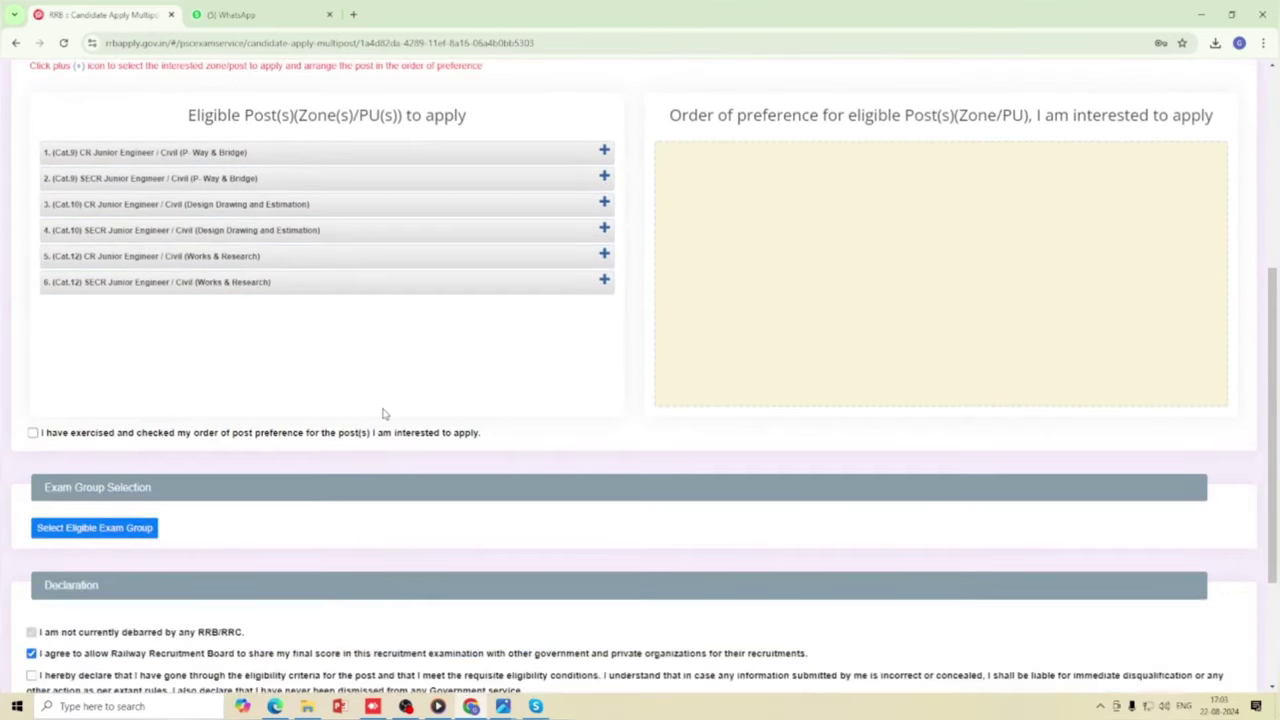
{"action": "scroll", "coordinate": [380, 408], "scroll_direction": "up", "scroll_amount": 1}
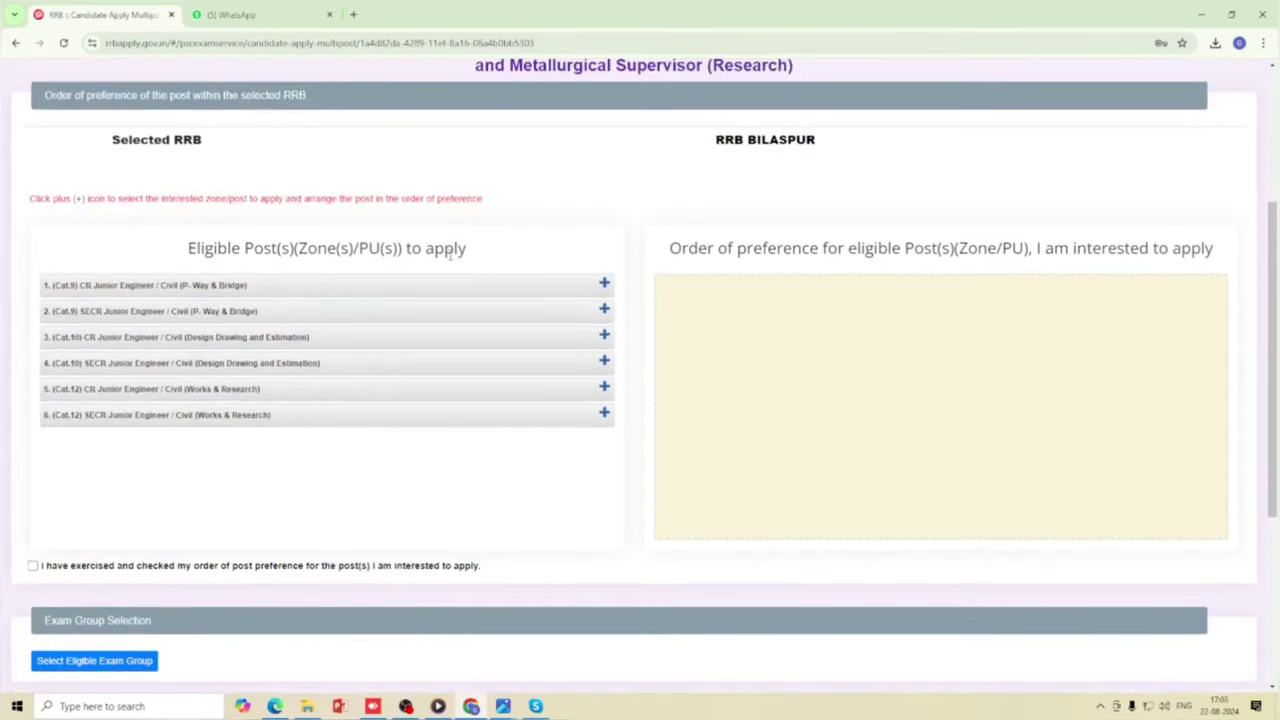
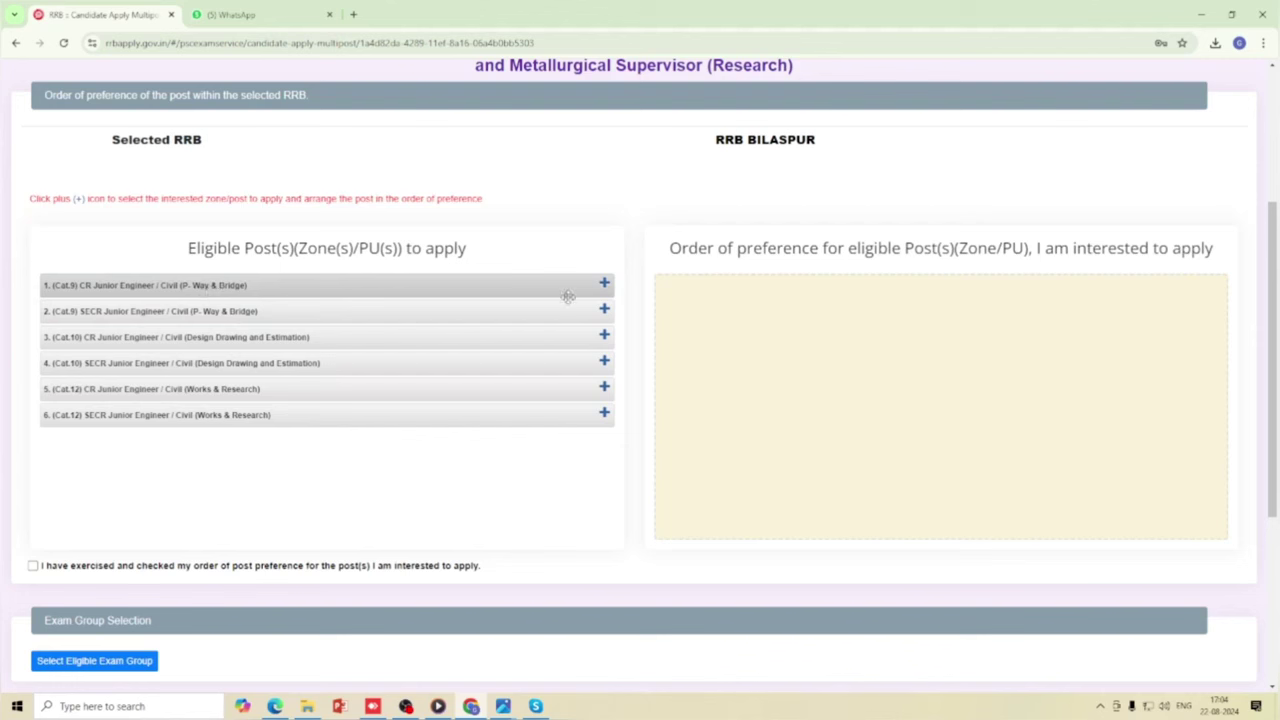
Add all six Civil JE posts as preferences, starting with CR P-Way & Bridge, then SECR P-Way & Bridge.
{"action": "left_click", "coordinate": [604, 283]}
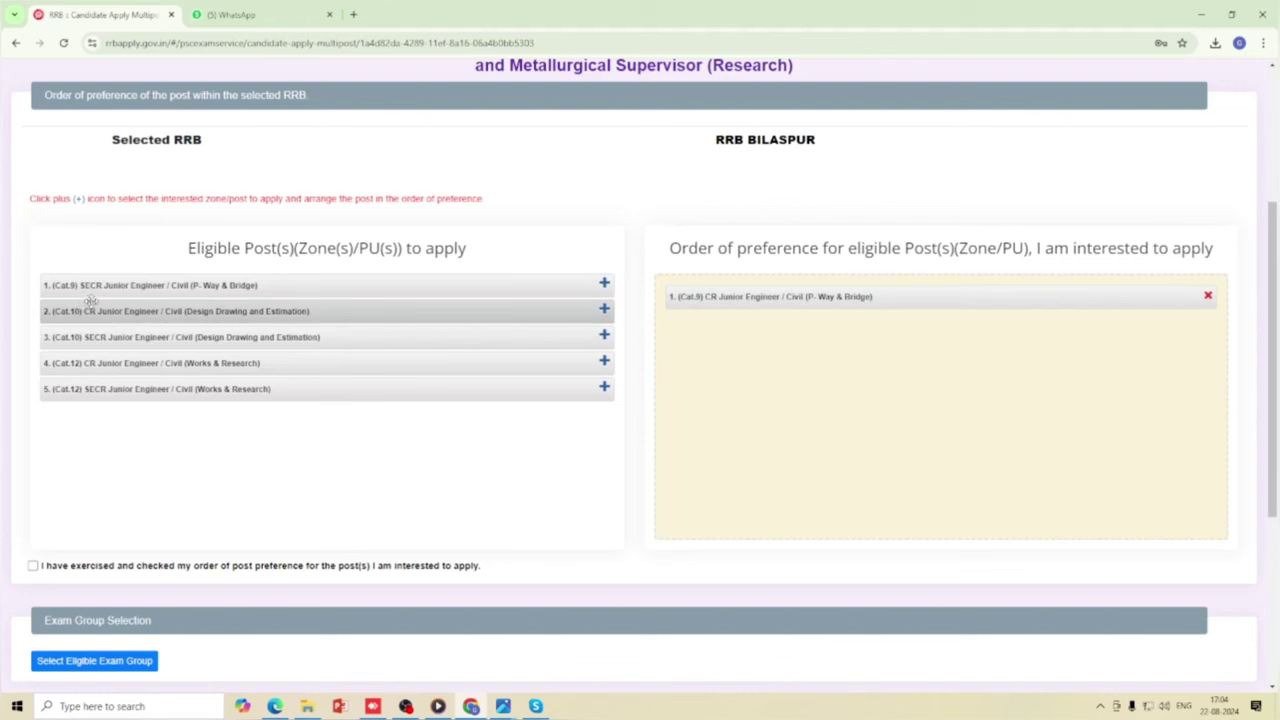
{"action": "left_click", "coordinate": [604, 285]}
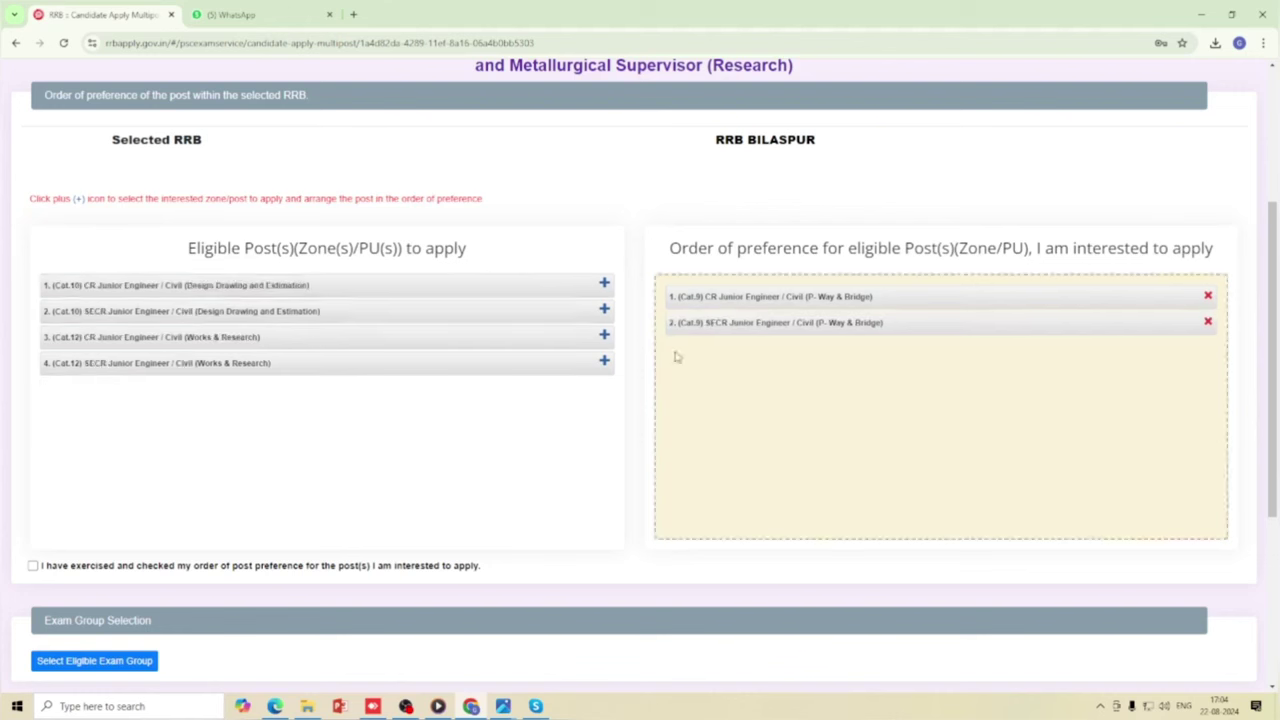
{"action": "left_click", "coordinate": [604, 285]}
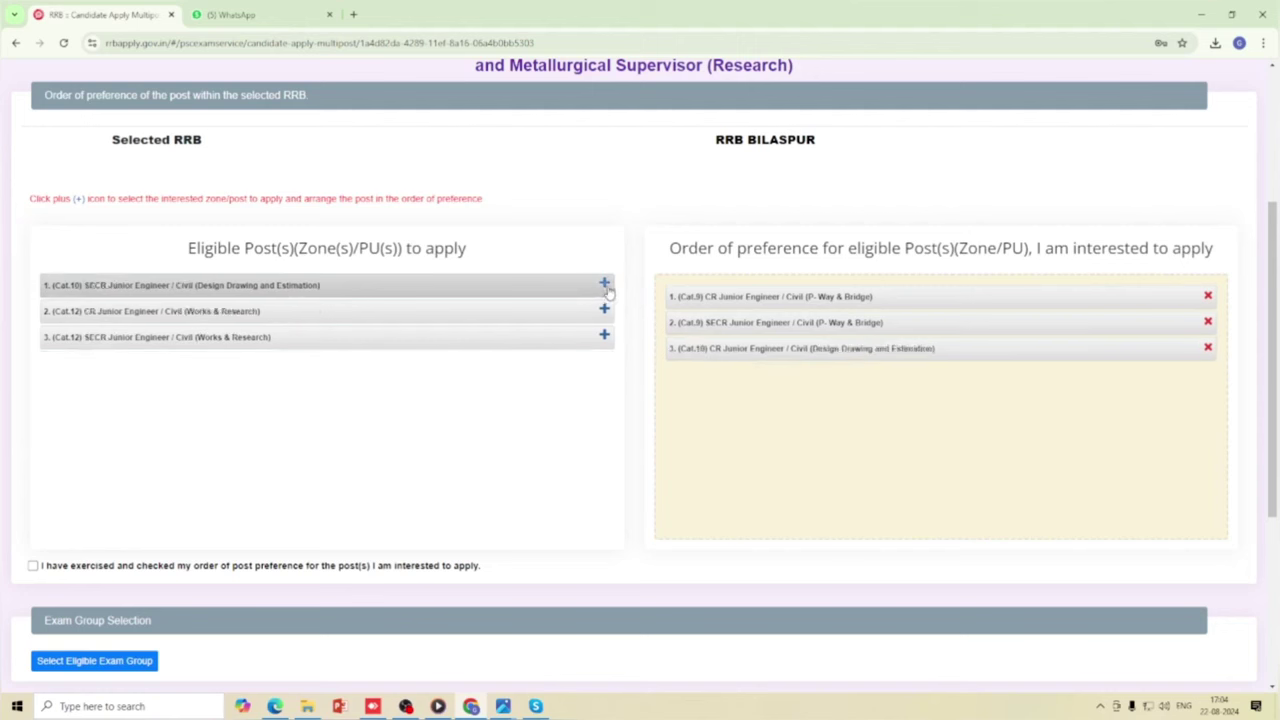
{"action": "left_click", "coordinate": [604, 286]}
{"action": "left_click", "coordinate": [604, 286]}
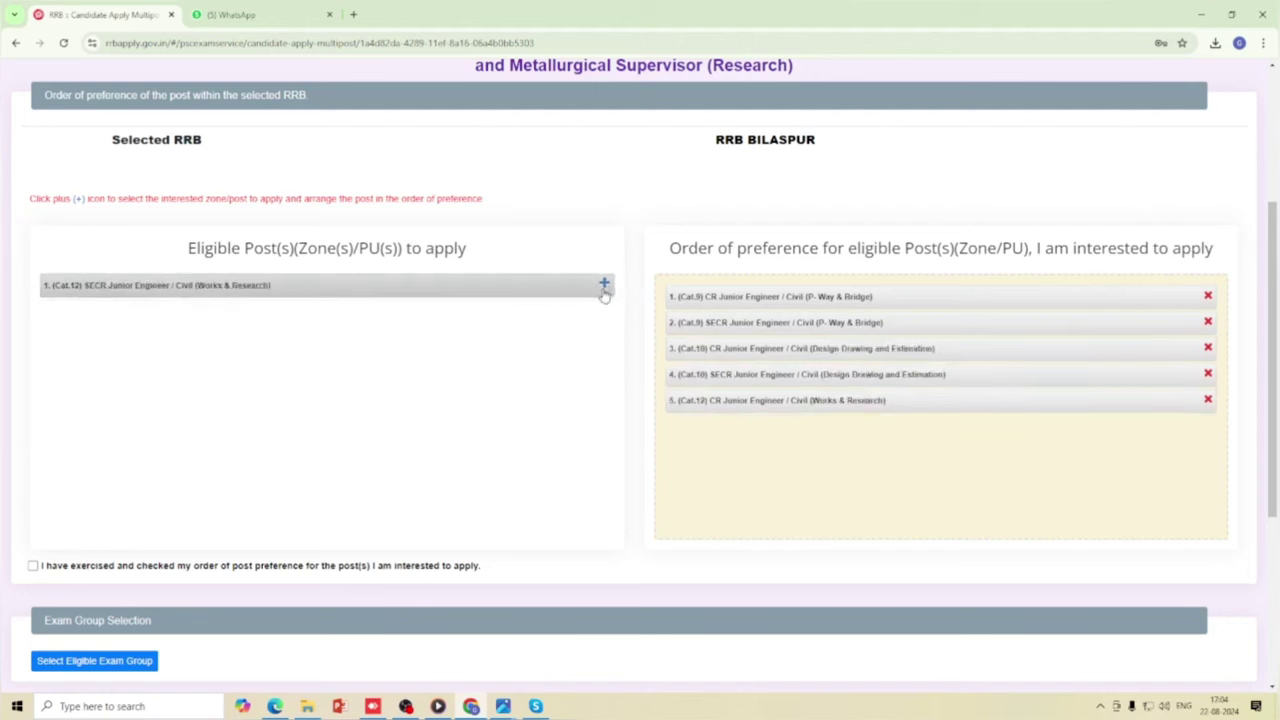
{"action": "left_click", "coordinate": [604, 286]}
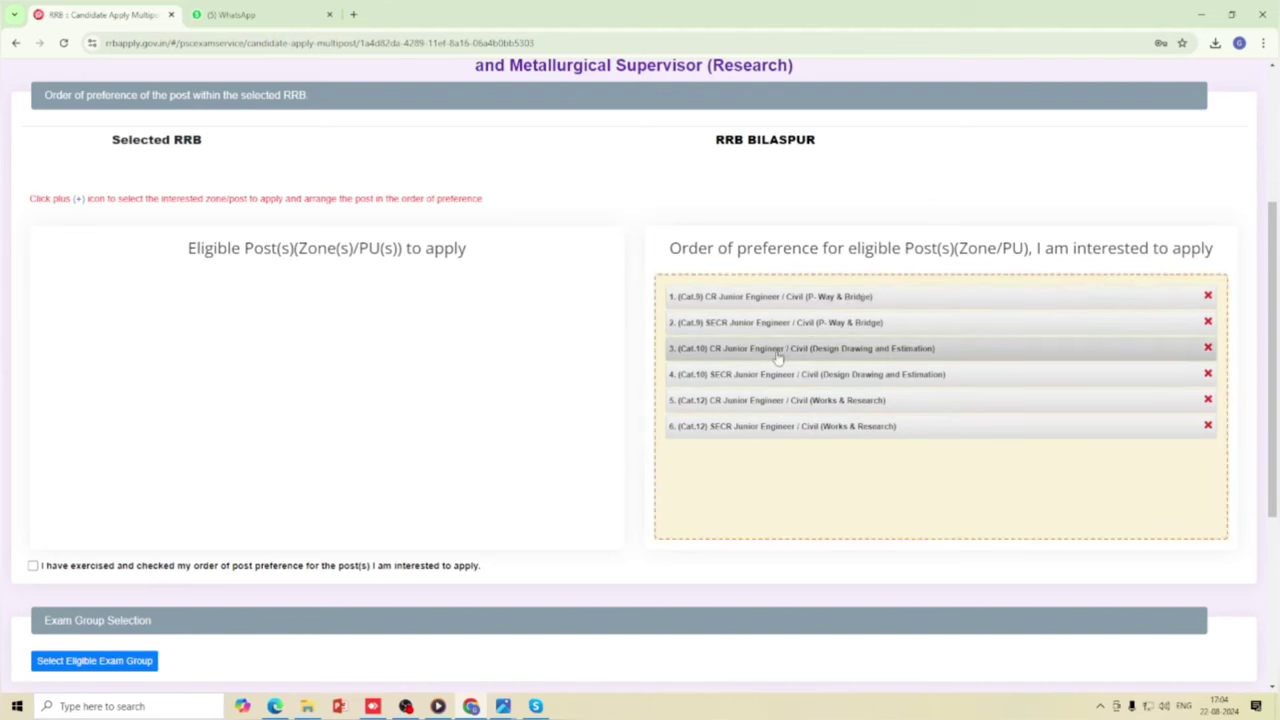
Select Civil and Allied Engineering as the eligible exam group and agree to its information notice.
{"action": "scroll", "coordinate": [561, 496], "scroll_direction": "down", "scroll_amount": 2}
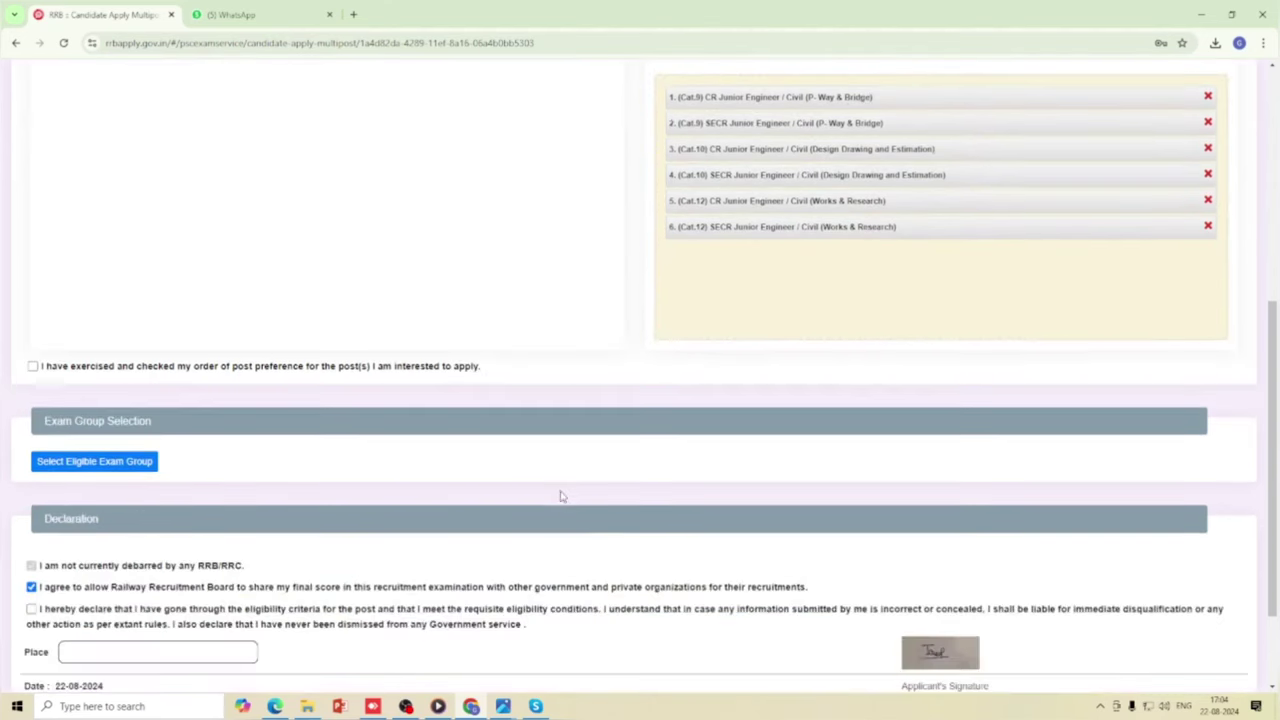
{"action": "scroll", "coordinate": [532, 488], "scroll_direction": "up", "scroll_amount": 4}
{"action": "scroll", "coordinate": [529, 465], "scroll_direction": "down", "scroll_amount": 2}
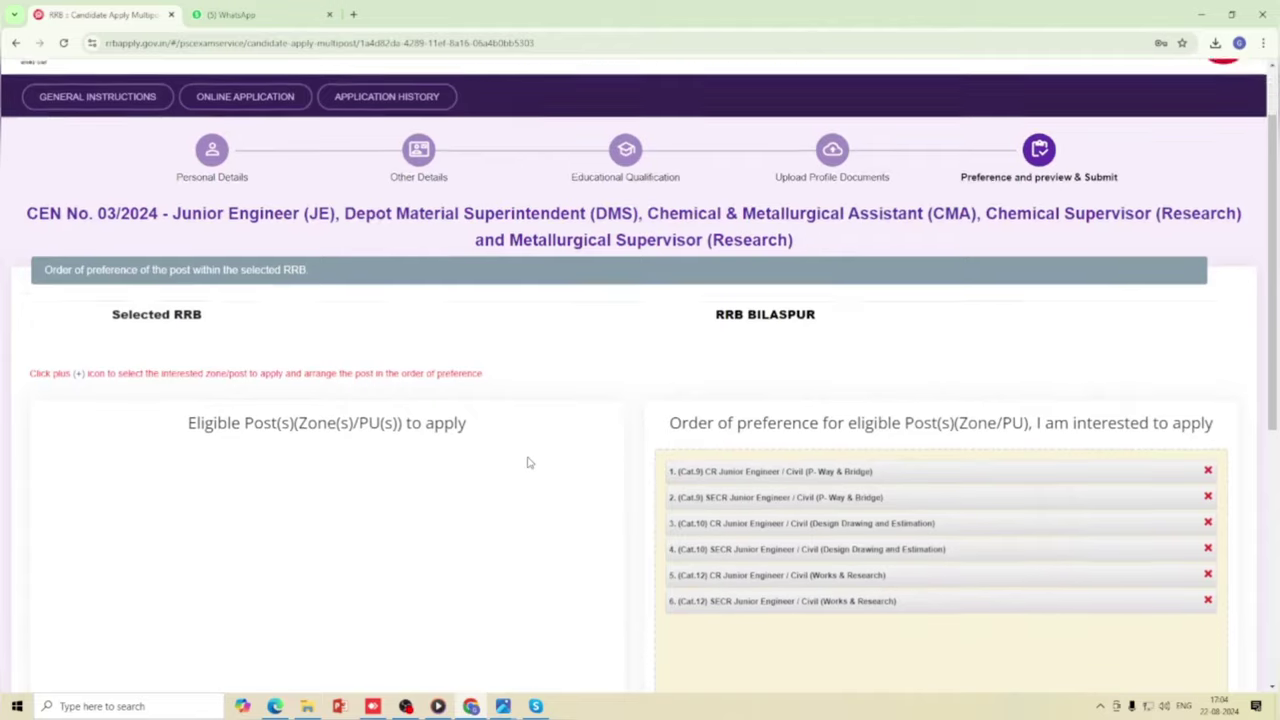
{"action": "scroll", "coordinate": [529, 462], "scroll_direction": "down", "scroll_amount": 1}
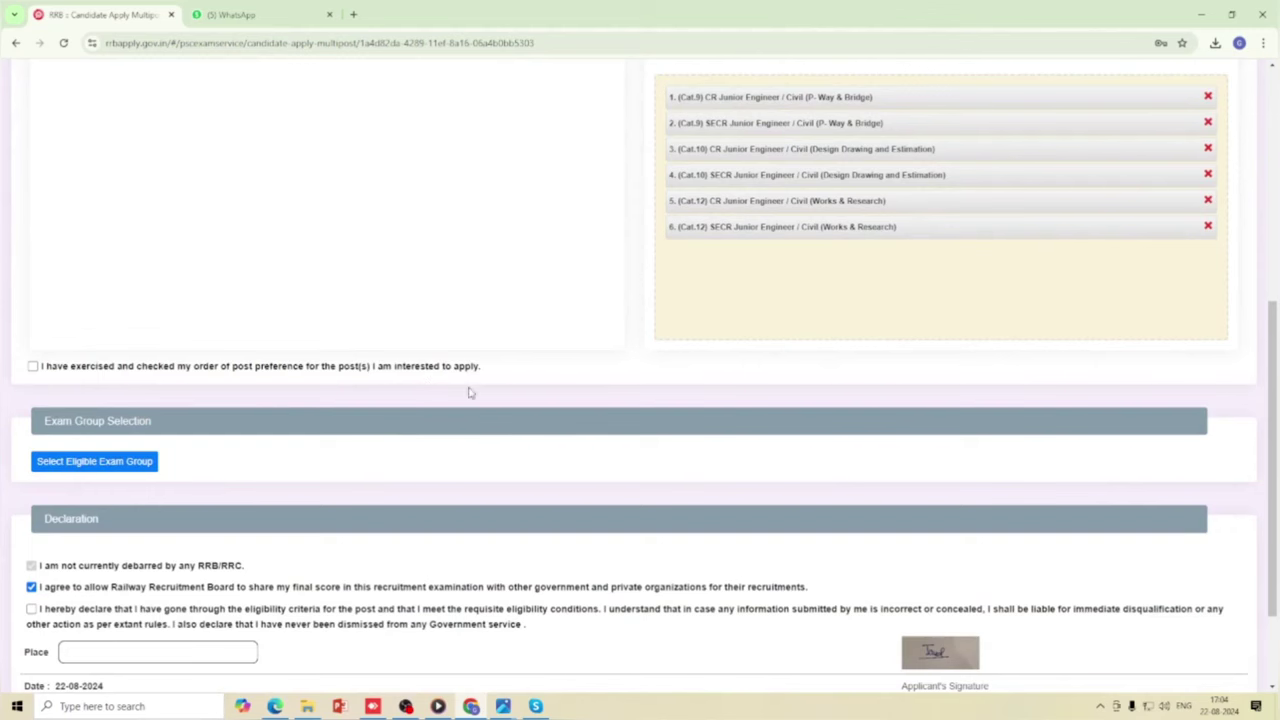
{"action": "scroll", "coordinate": [223, 397], "scroll_direction": "up", "scroll_amount": 2}
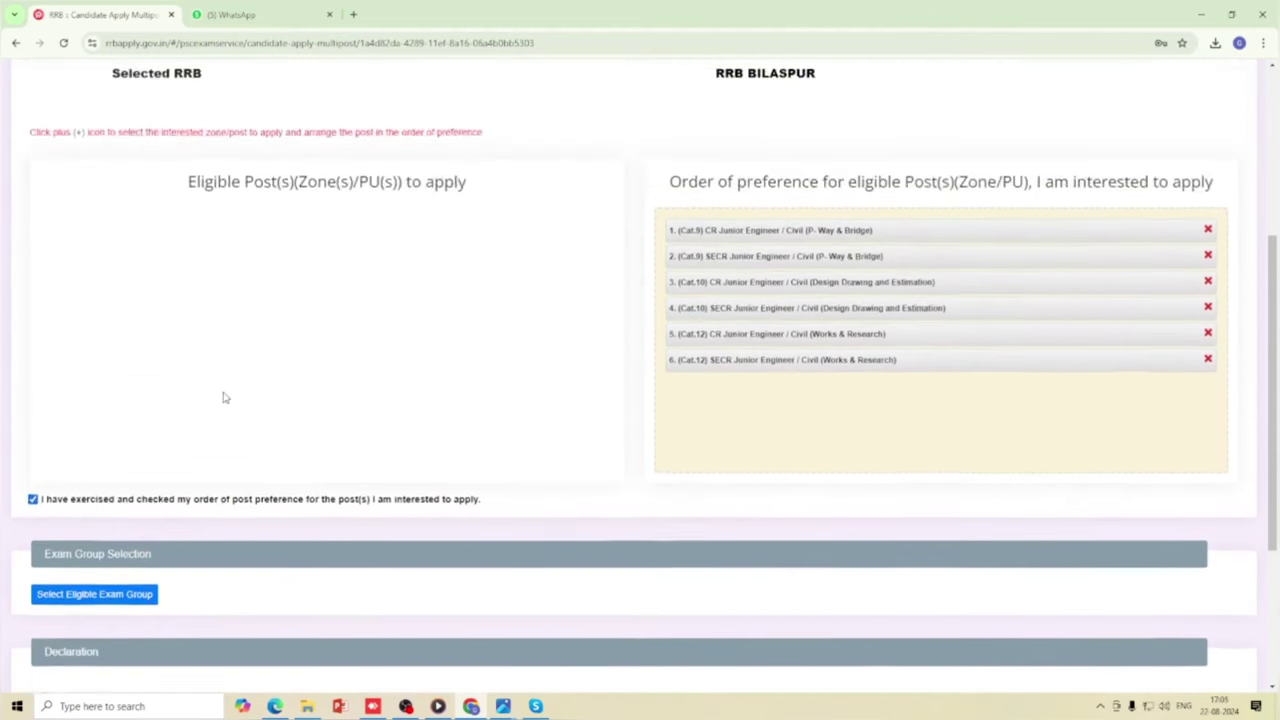
{"action": "scroll", "coordinate": [355, 405], "scroll_direction": "down", "scroll_amount": 1}
{"action": "scroll", "coordinate": [355, 405], "scroll_direction": "down", "scroll_amount": 2}
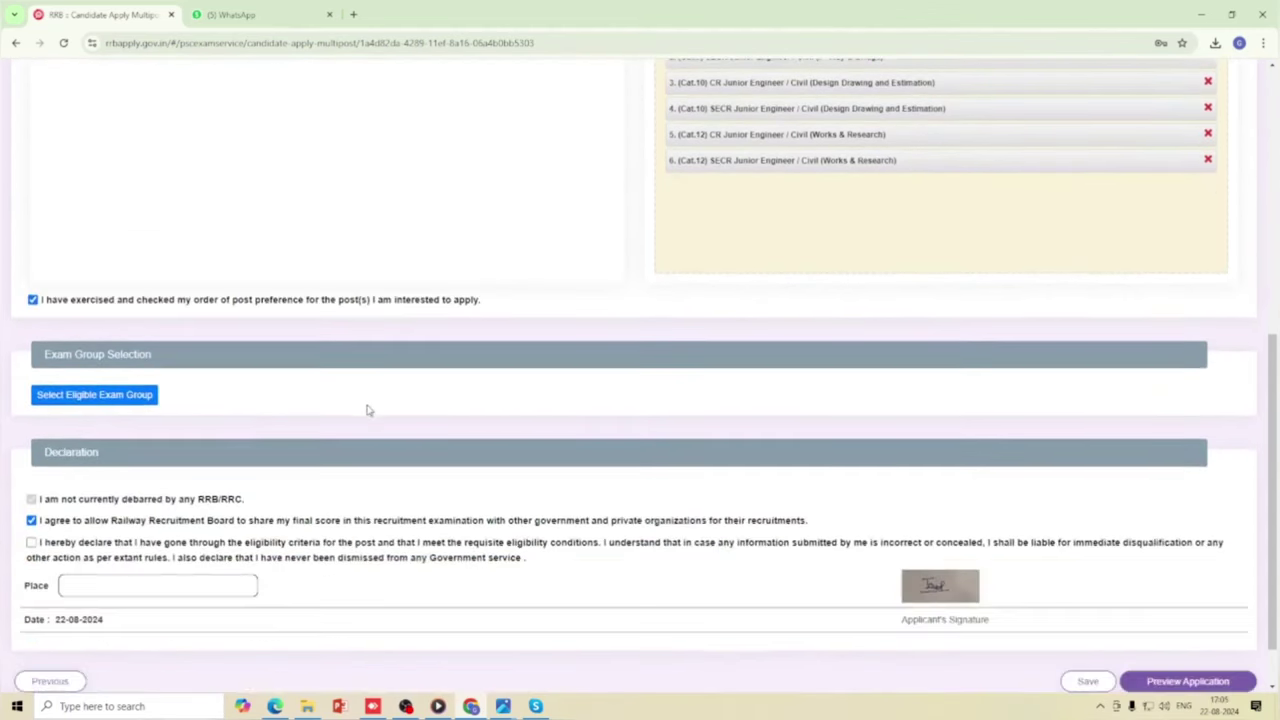
{"action": "left_click", "coordinate": [126, 396]}
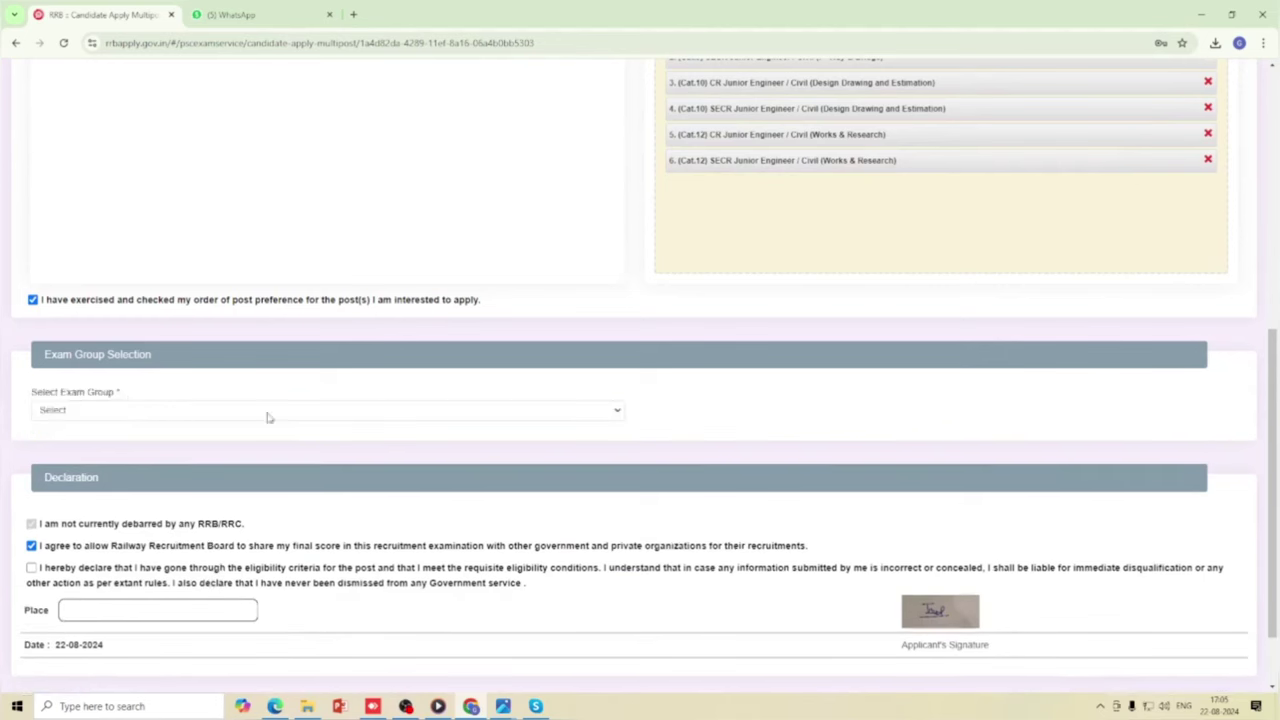
{"action": "left_click", "coordinate": [355, 419]}
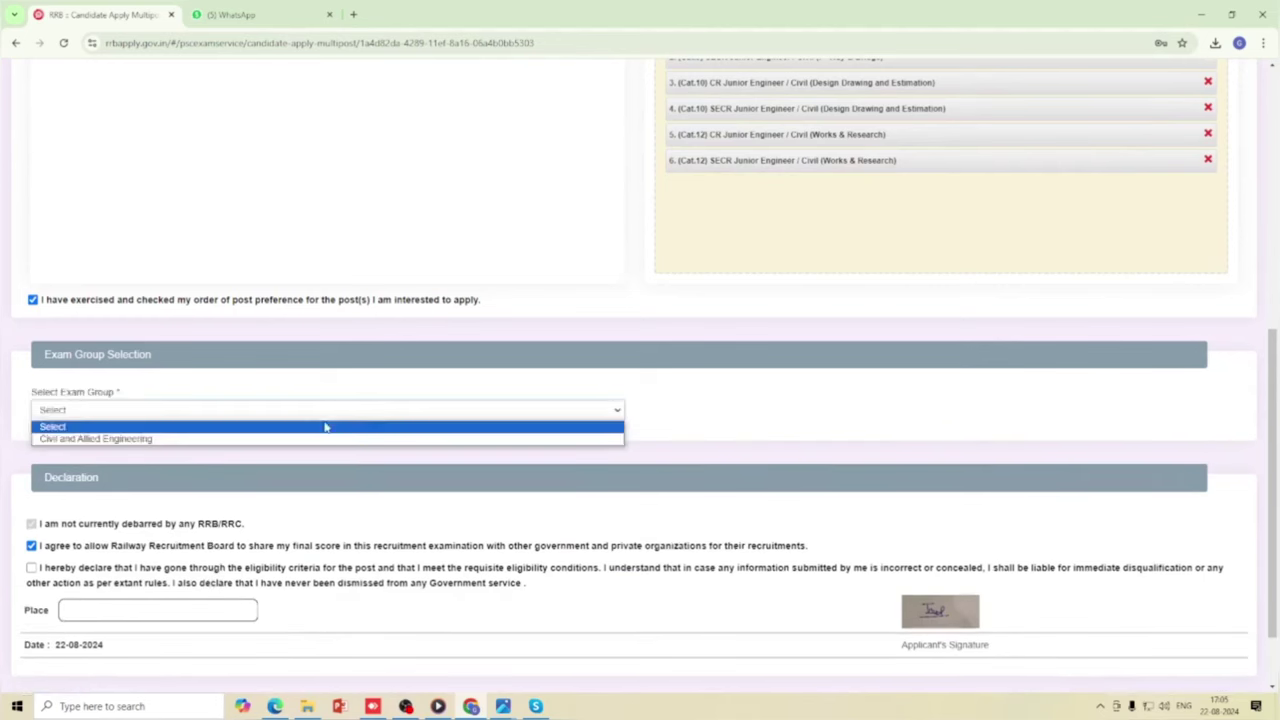
{"action": "left_click", "coordinate": [111, 440]}
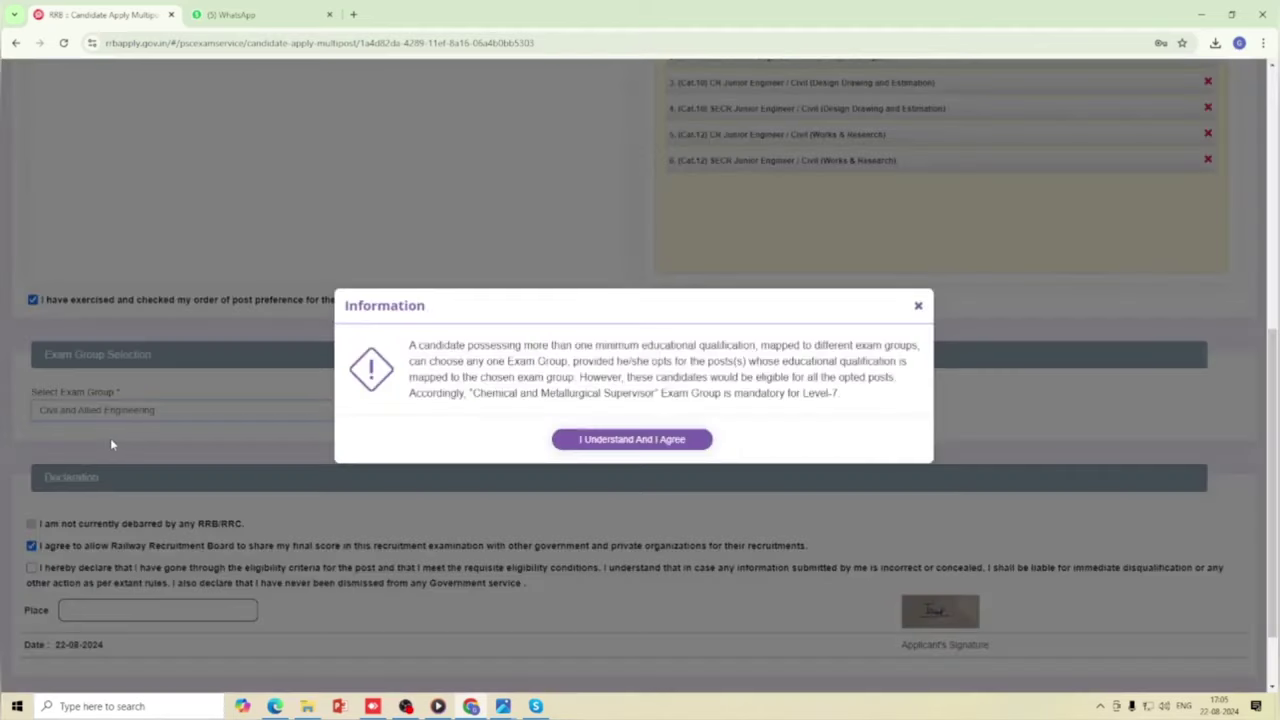
{"action": "left_click", "coordinate": [620, 445]}
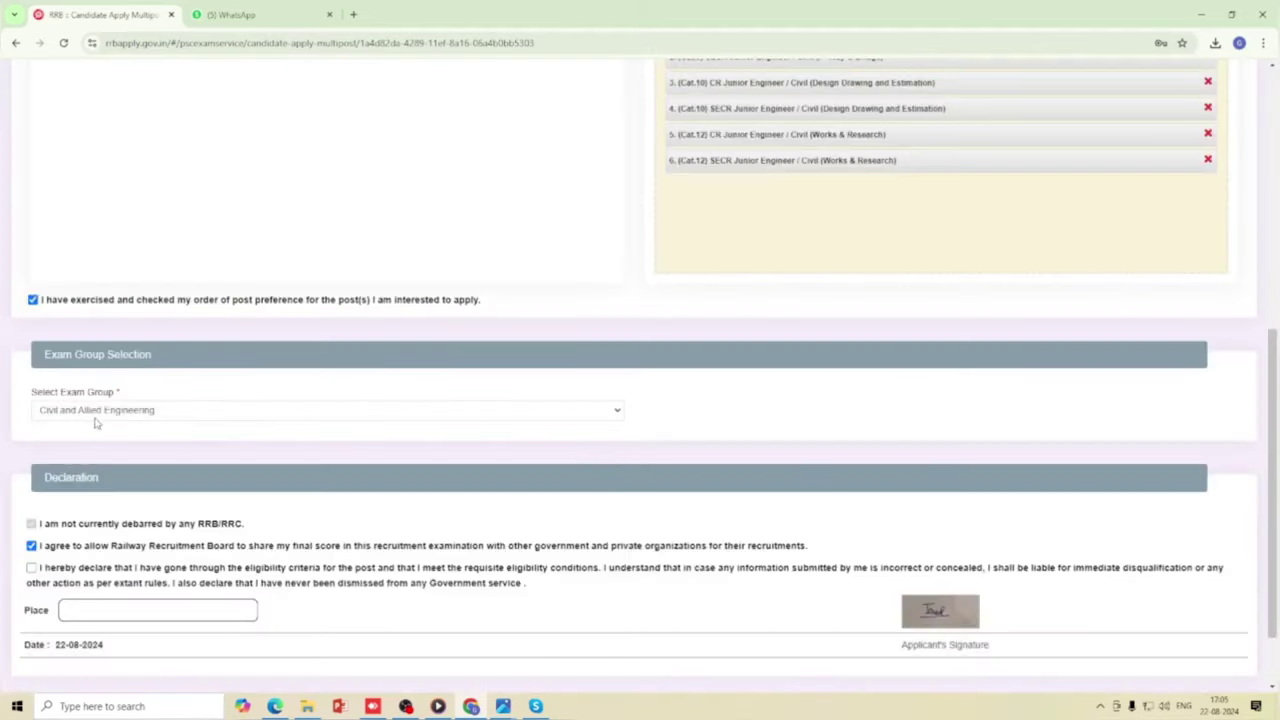
Enter Bhilai as the Place under the eligibility declaration and save the post preferences.
{"action": "scroll", "coordinate": [280, 434], "scroll_direction": "down", "scroll_amount": 2}
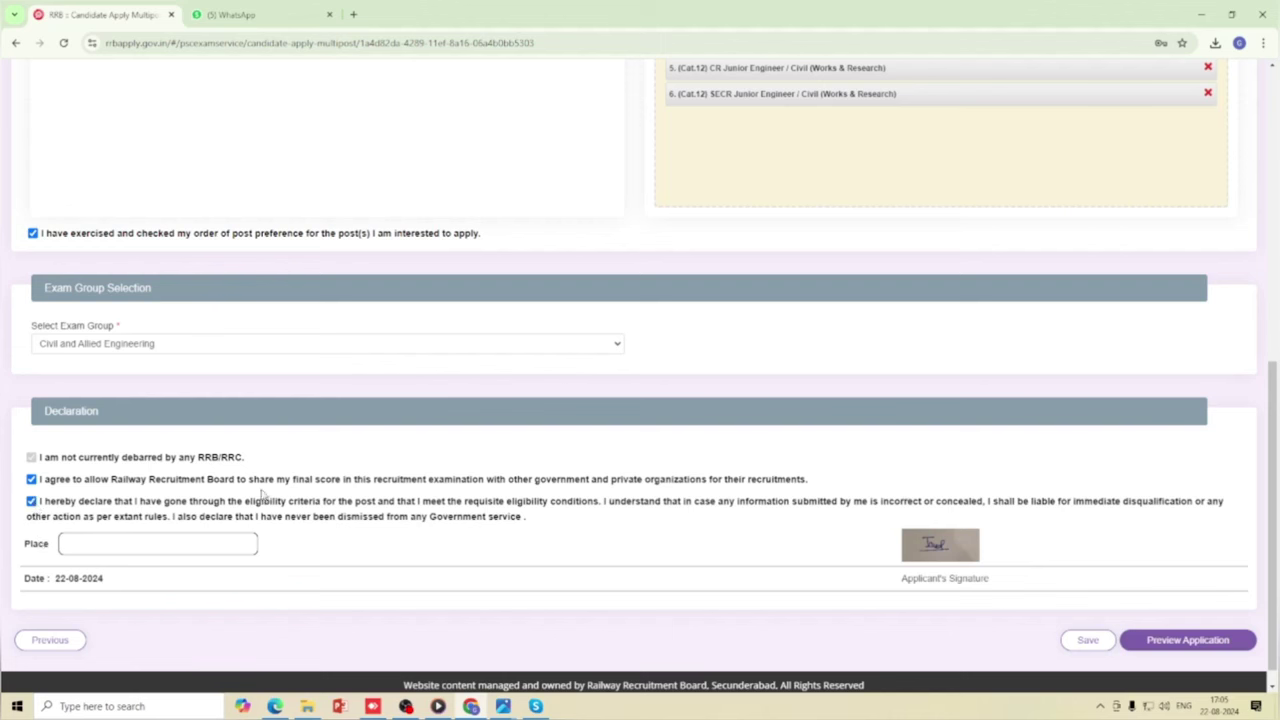
{"action": "scroll", "coordinate": [246, 517], "scroll_direction": "down", "scroll_amount": 1}
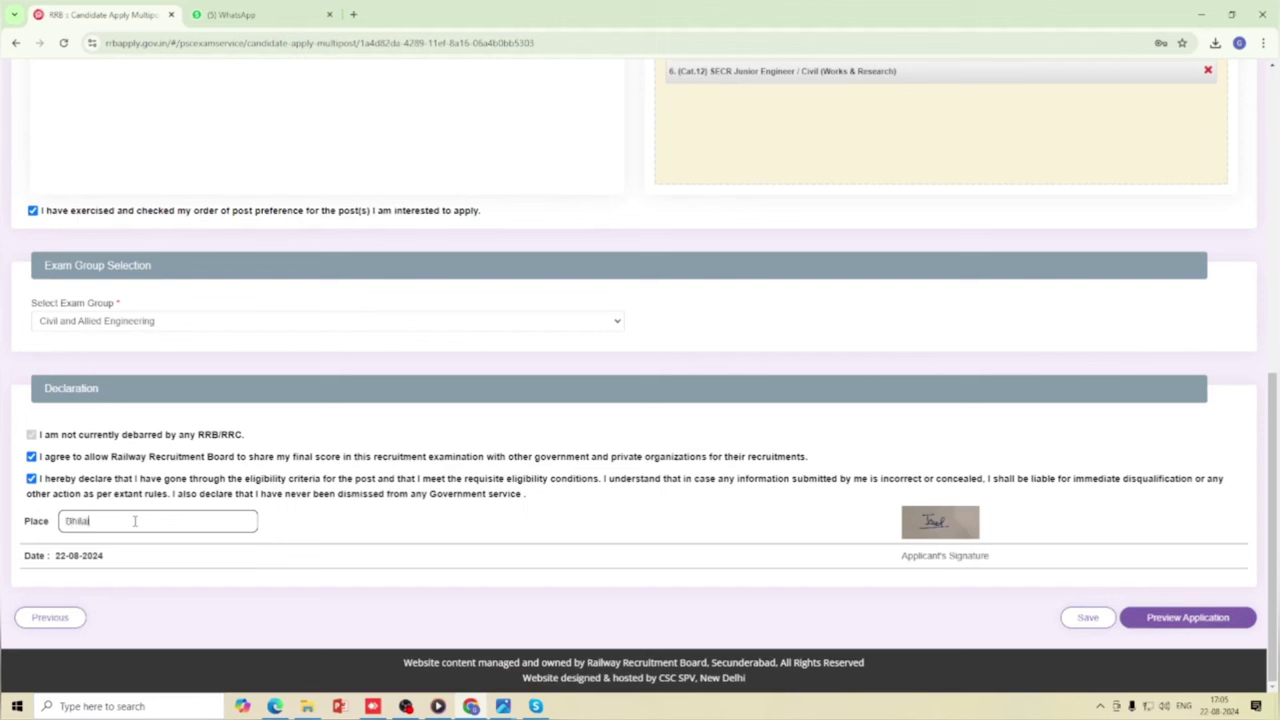
{"action": "left_click", "coordinate": [135, 520]}
{"action": "scroll", "coordinate": [743, 529], "scroll_direction": "up", "scroll_amount": 3}
{"action": "scroll", "coordinate": [730, 526], "scroll_direction": "up", "scroll_amount": 2}
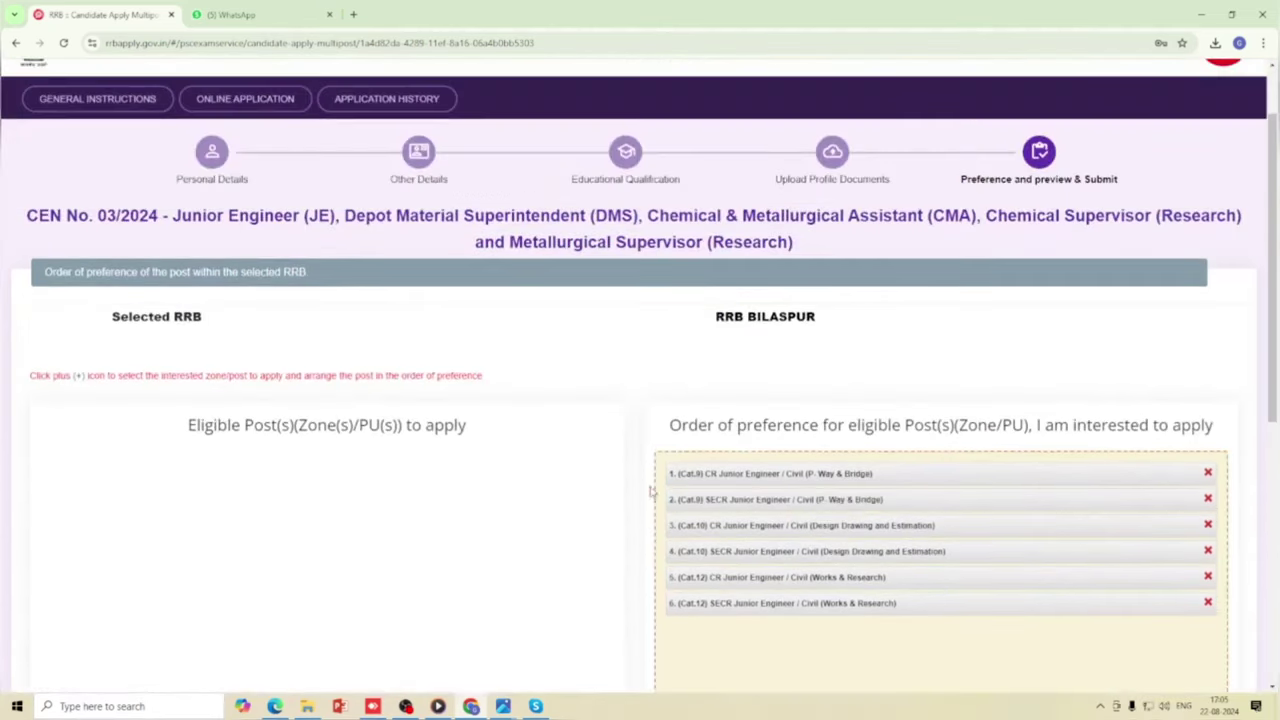
{"action": "scroll", "coordinate": [655, 441], "scroll_direction": "down", "scroll_amount": 5}
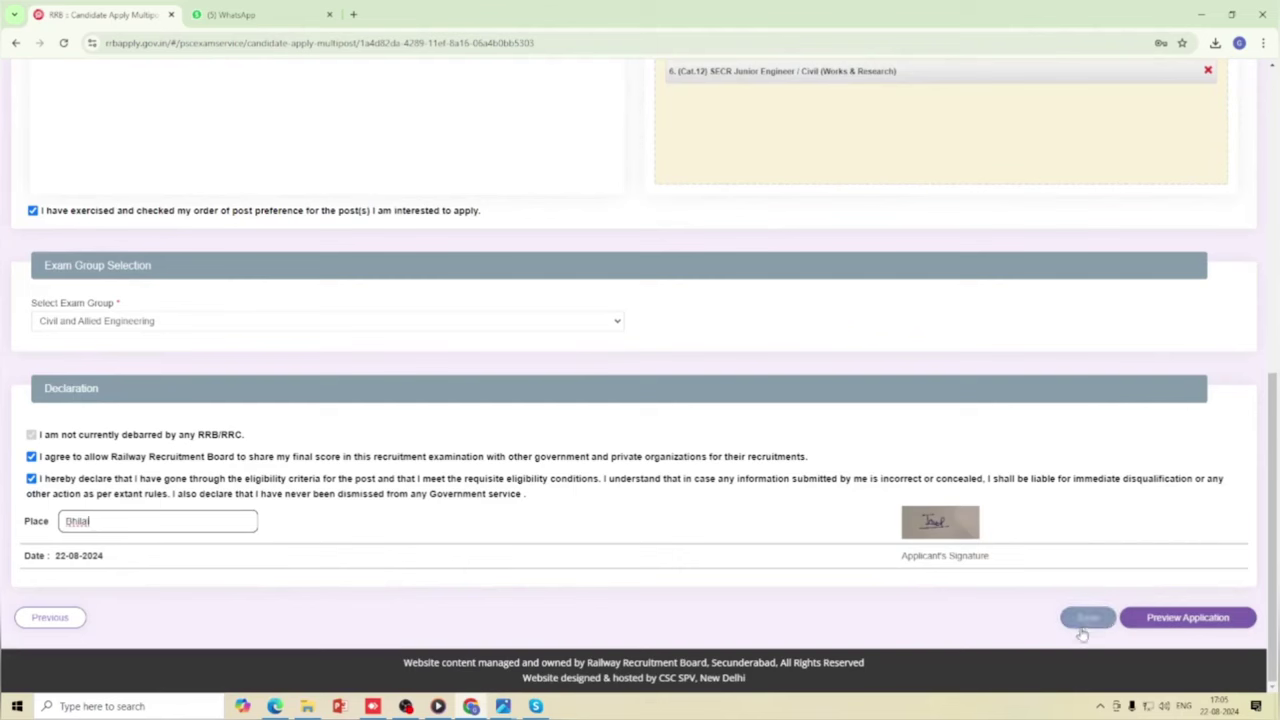
{"action": "left_click", "coordinate": [1086, 620]}
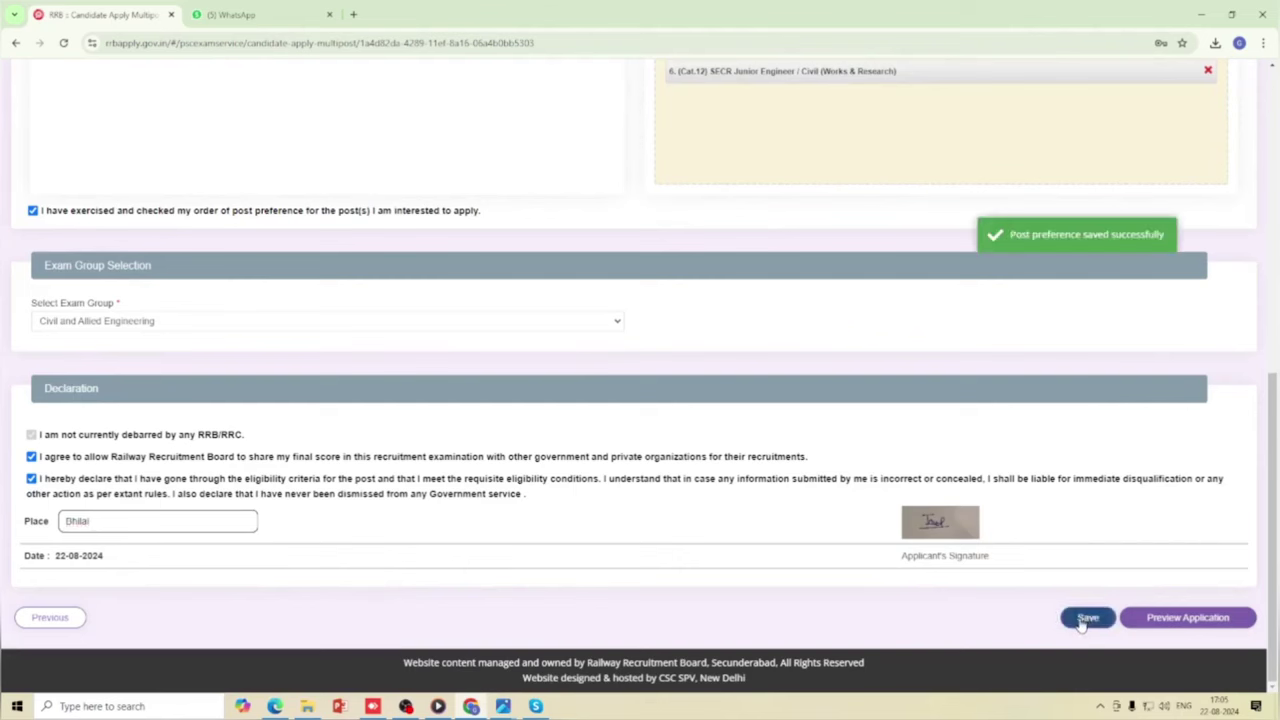
Open the Application Preview and read through every section of the application details.
{"action": "left_click", "coordinate": [1150, 618]}
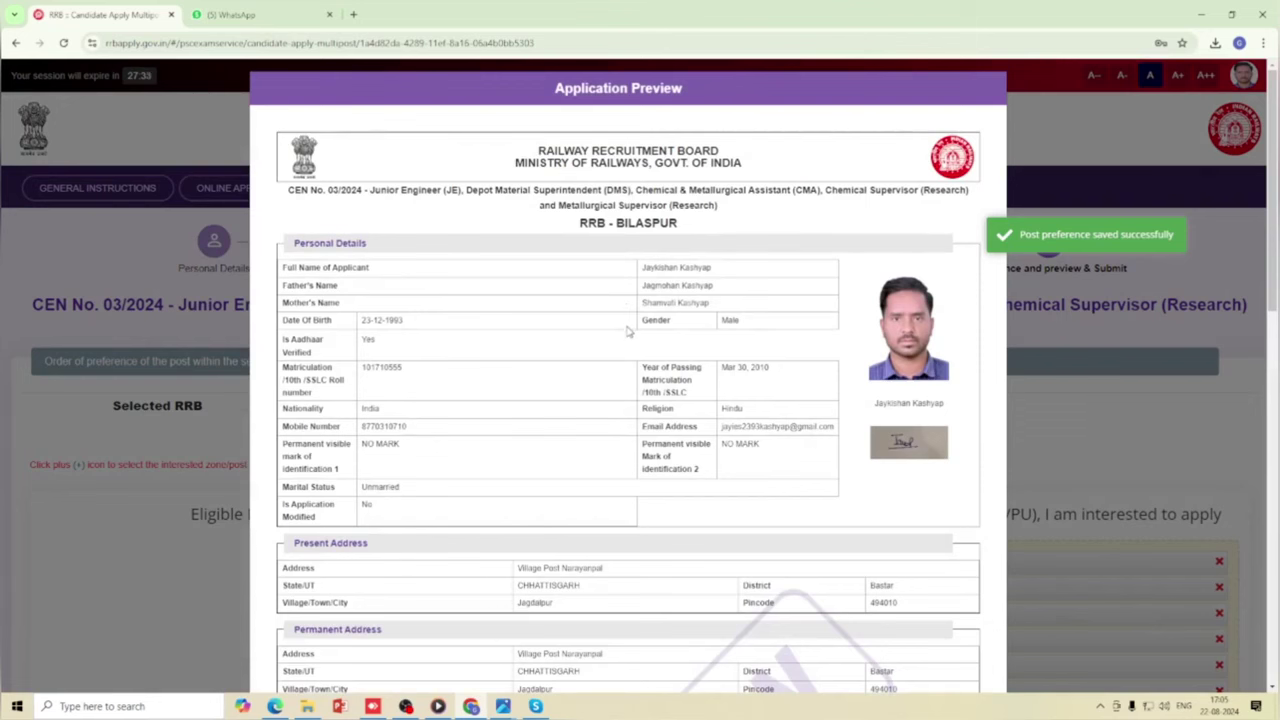
{"action": "scroll", "coordinate": [681, 336], "scroll_direction": "down", "scroll_amount": 1}
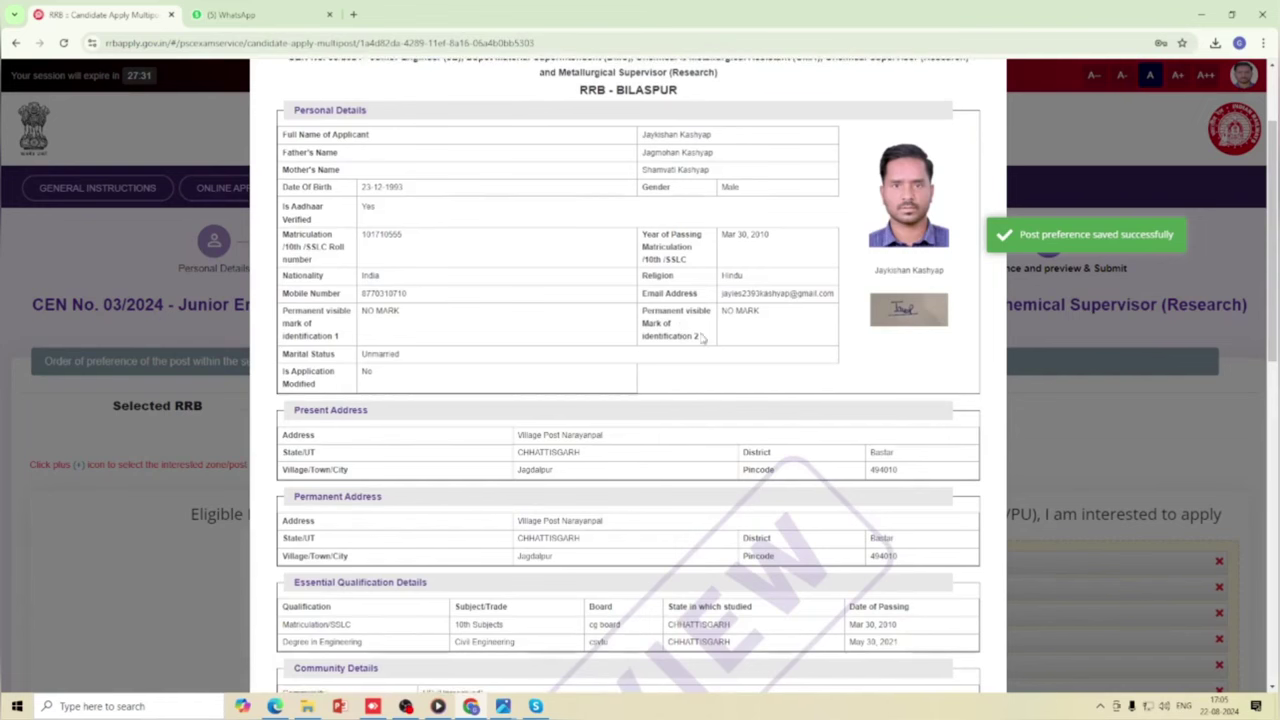
{"action": "scroll", "coordinate": [645, 354], "scroll_direction": "up", "scroll_amount": 1}
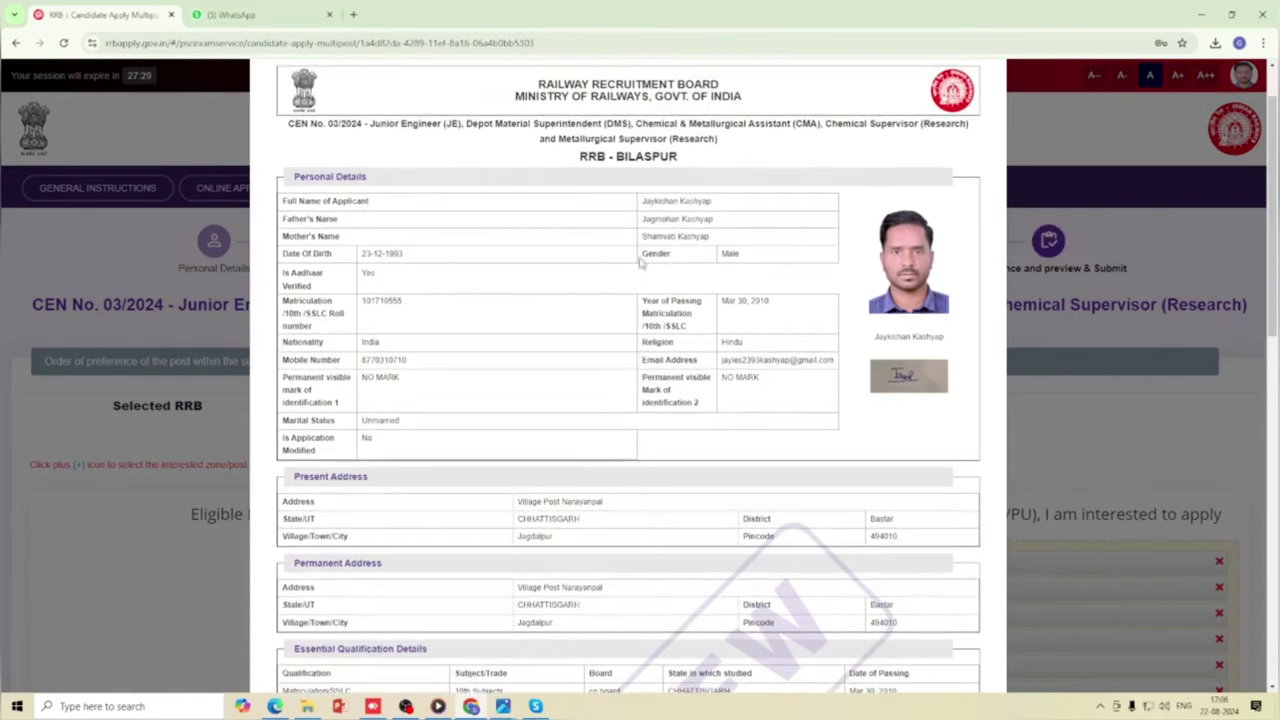
{"action": "scroll", "coordinate": [693, 294], "scroll_direction": "down", "scroll_amount": 1}
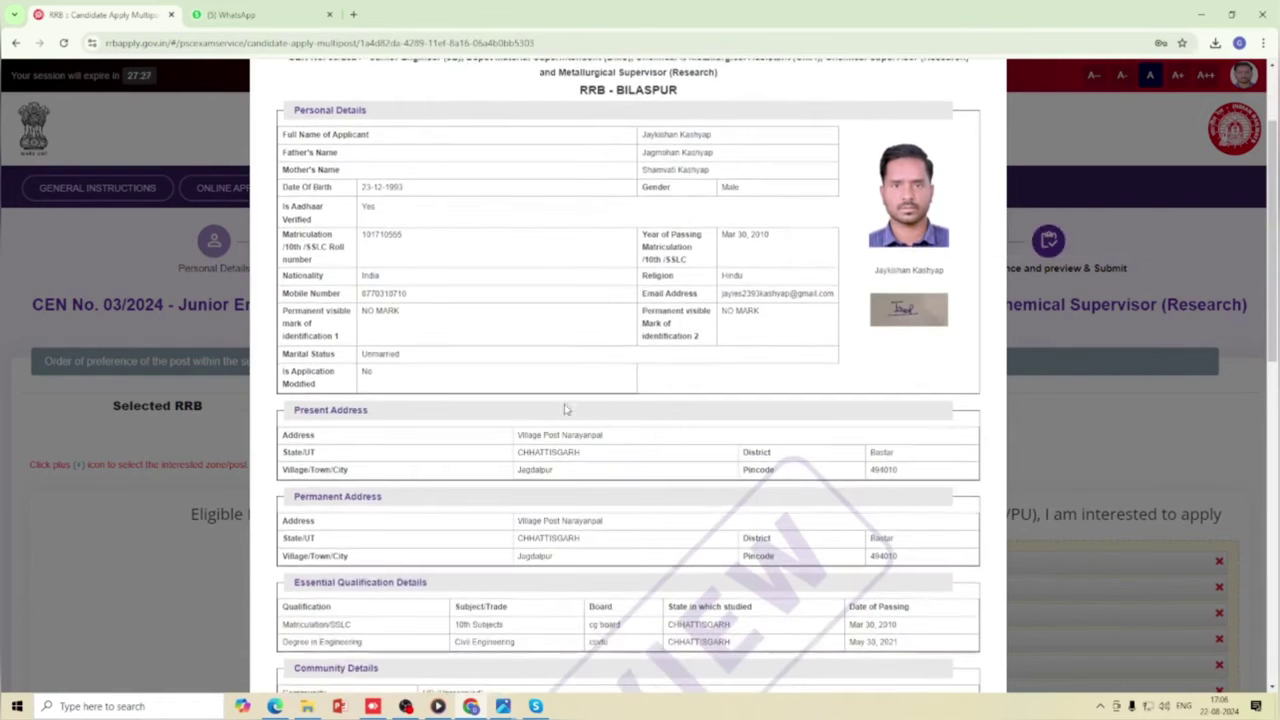
{"action": "scroll", "coordinate": [437, 460], "scroll_direction": "up", "scroll_amount": 2}
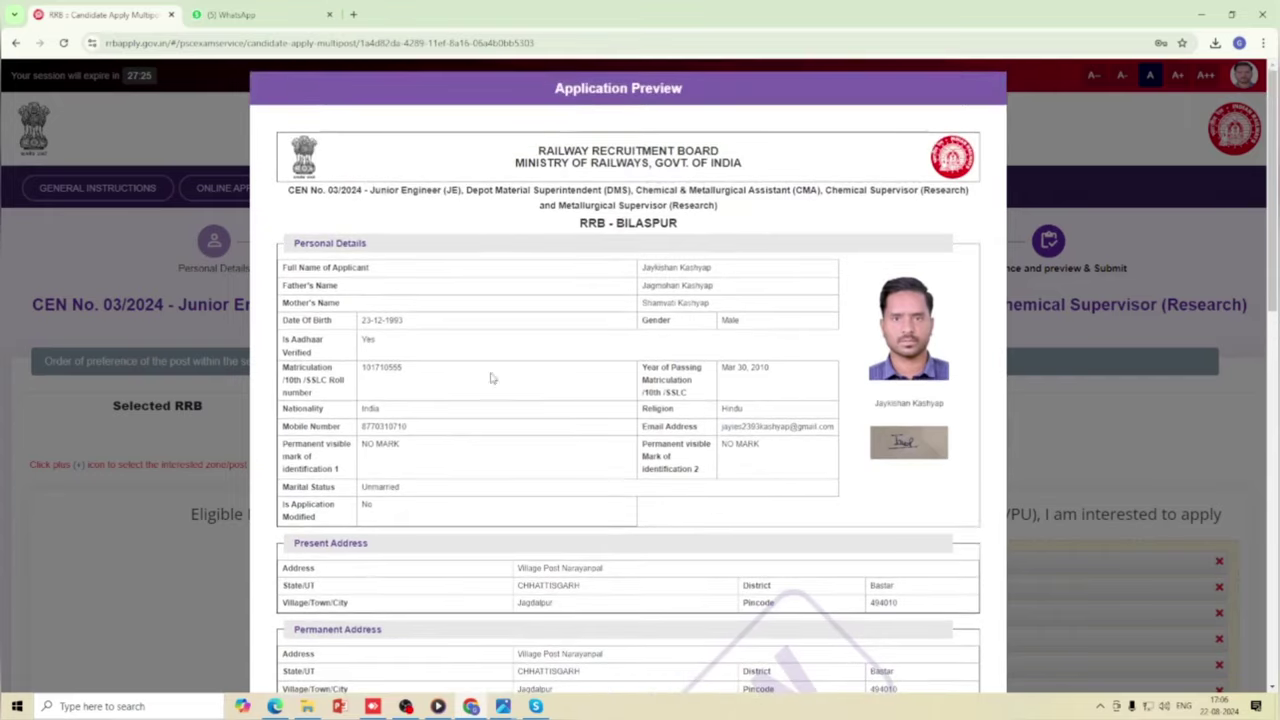
{"action": "scroll", "coordinate": [573, 383], "scroll_direction": "down", "scroll_amount": 6}
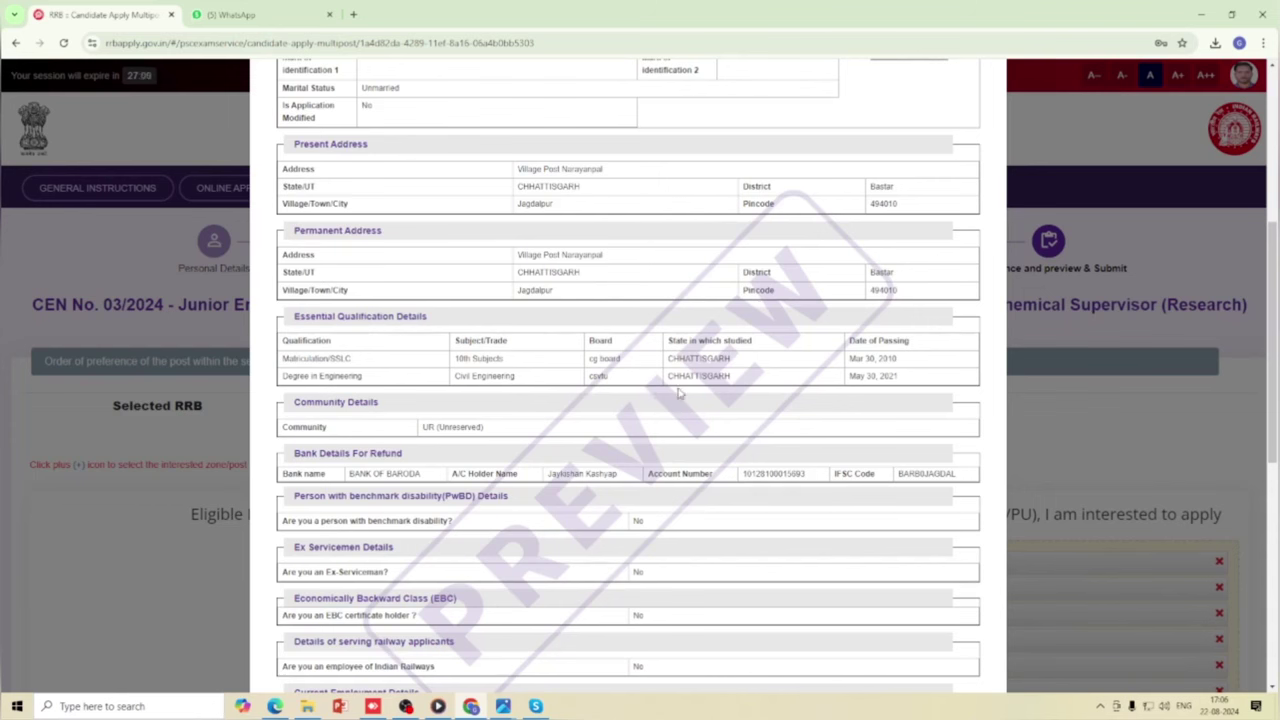
{"action": "scroll", "coordinate": [678, 393], "scroll_direction": "down", "scroll_amount": 1}
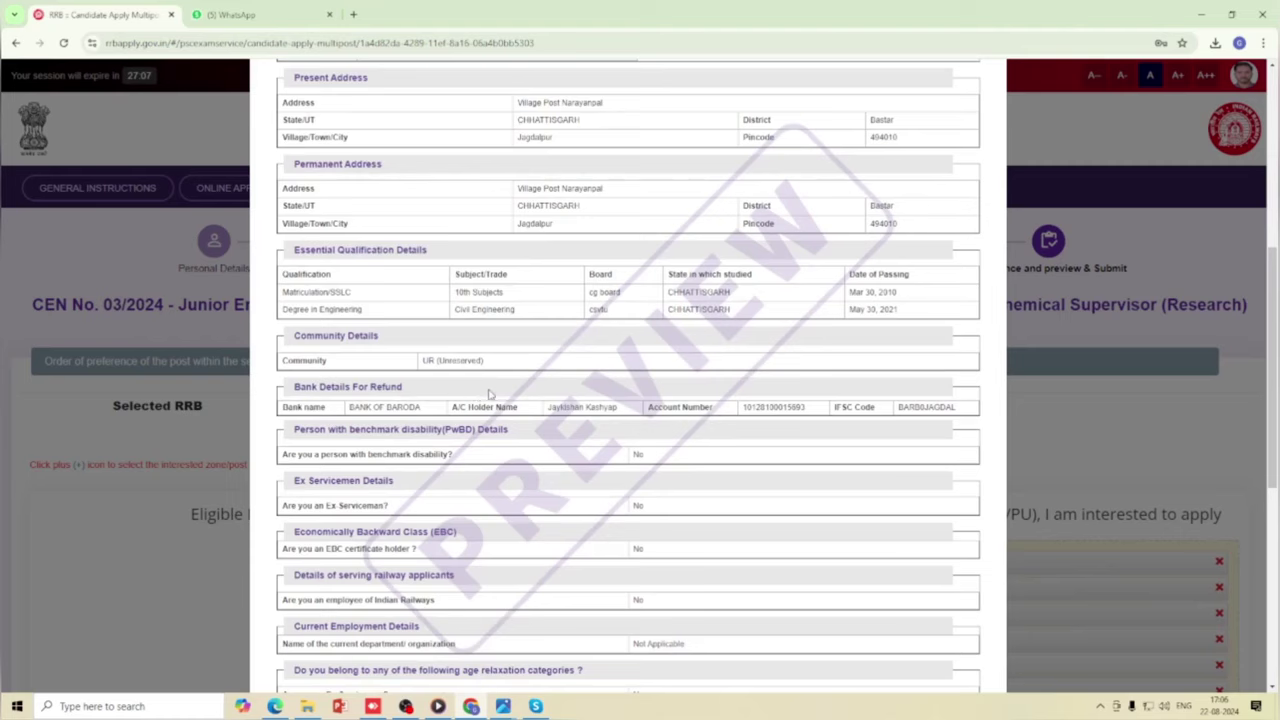
{"action": "scroll", "coordinate": [520, 398], "scroll_direction": "down", "scroll_amount": 5}
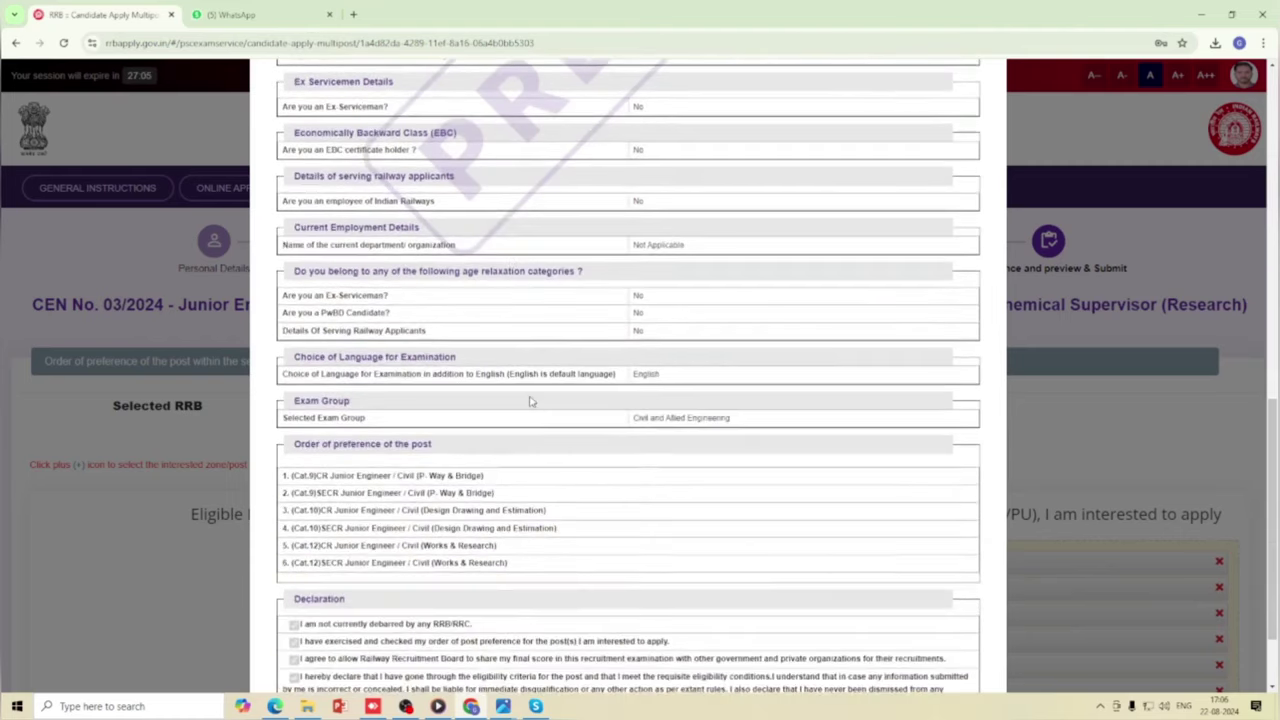
{"action": "scroll", "coordinate": [531, 401], "scroll_direction": "down", "scroll_amount": 2}
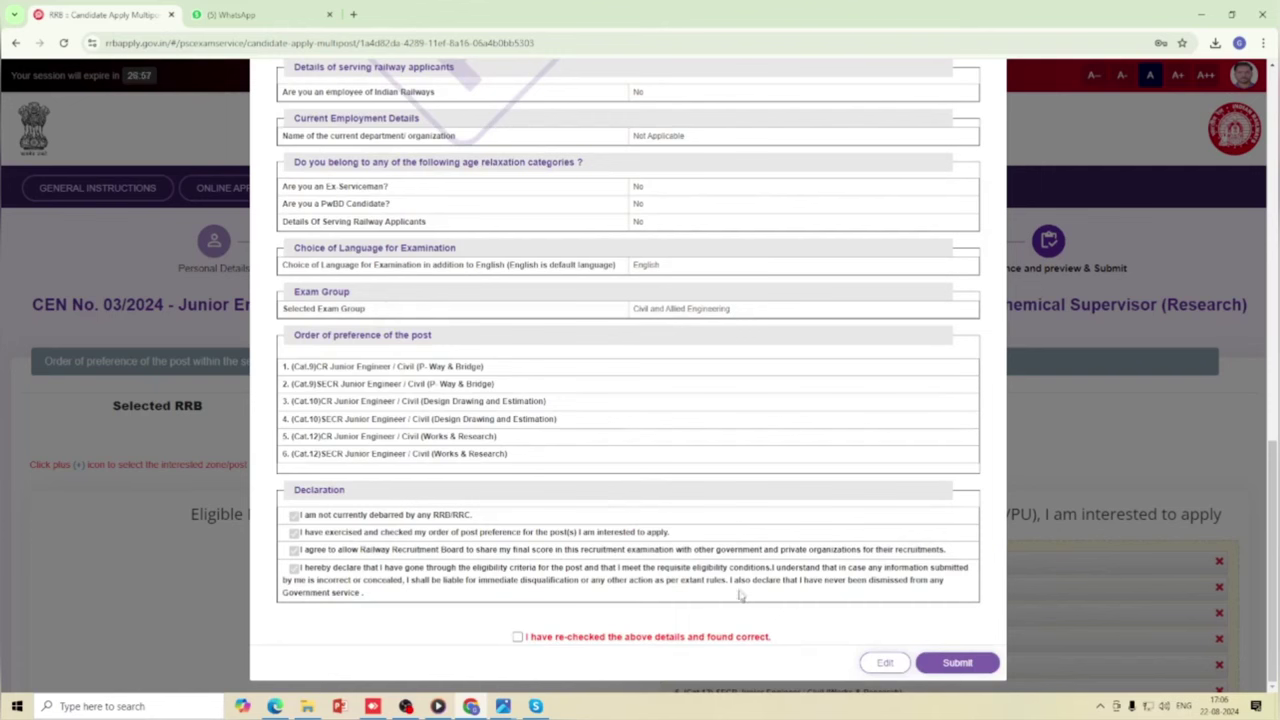
{"action": "scroll", "coordinate": [657, 553], "scroll_direction": "up", "scroll_amount": 6}
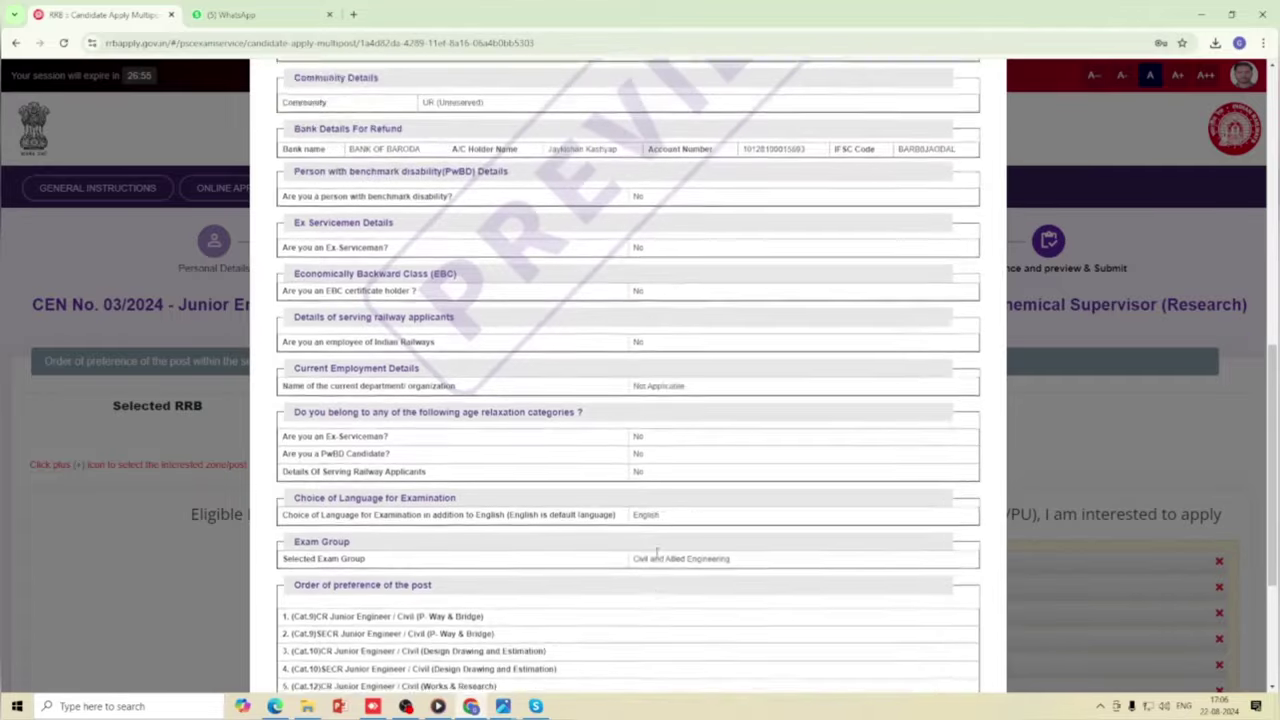
{"action": "scroll", "coordinate": [657, 557], "scroll_direction": "up", "scroll_amount": 5}
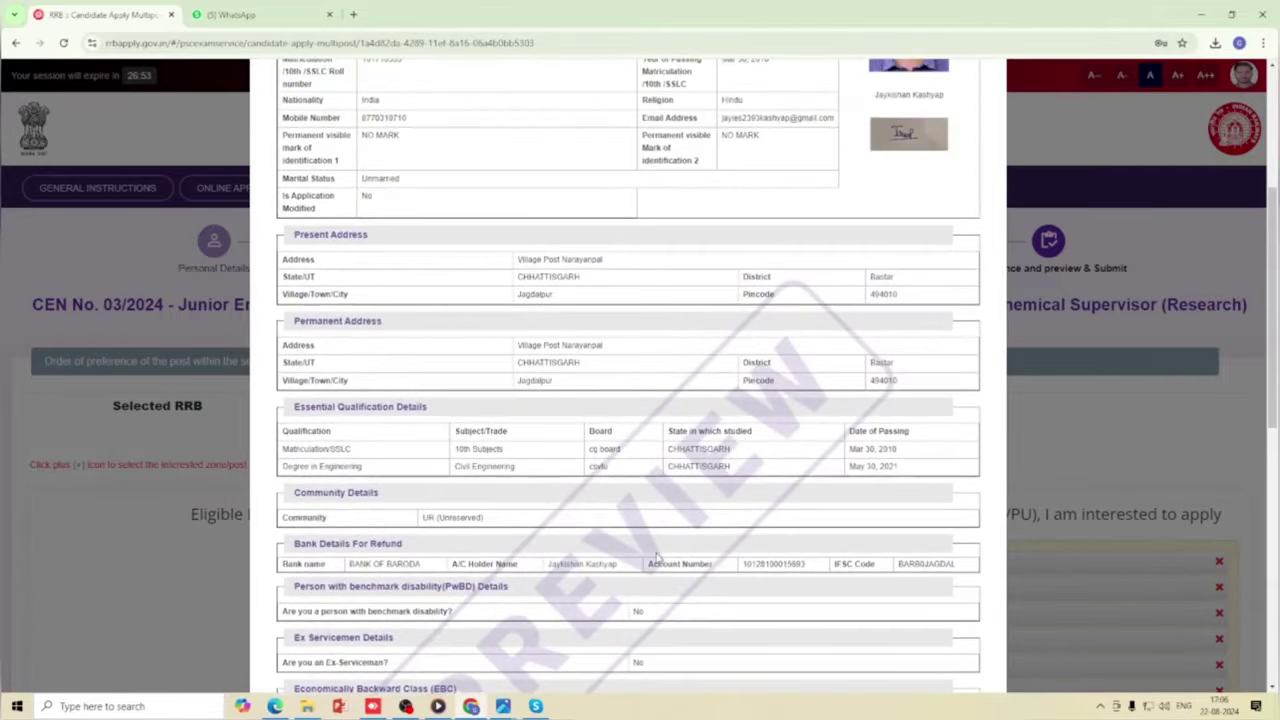
{"action": "scroll", "coordinate": [657, 557], "scroll_direction": "down", "scroll_amount": 5}
{"action": "scroll", "coordinate": [657, 557], "scroll_direction": "down", "scroll_amount": 6}
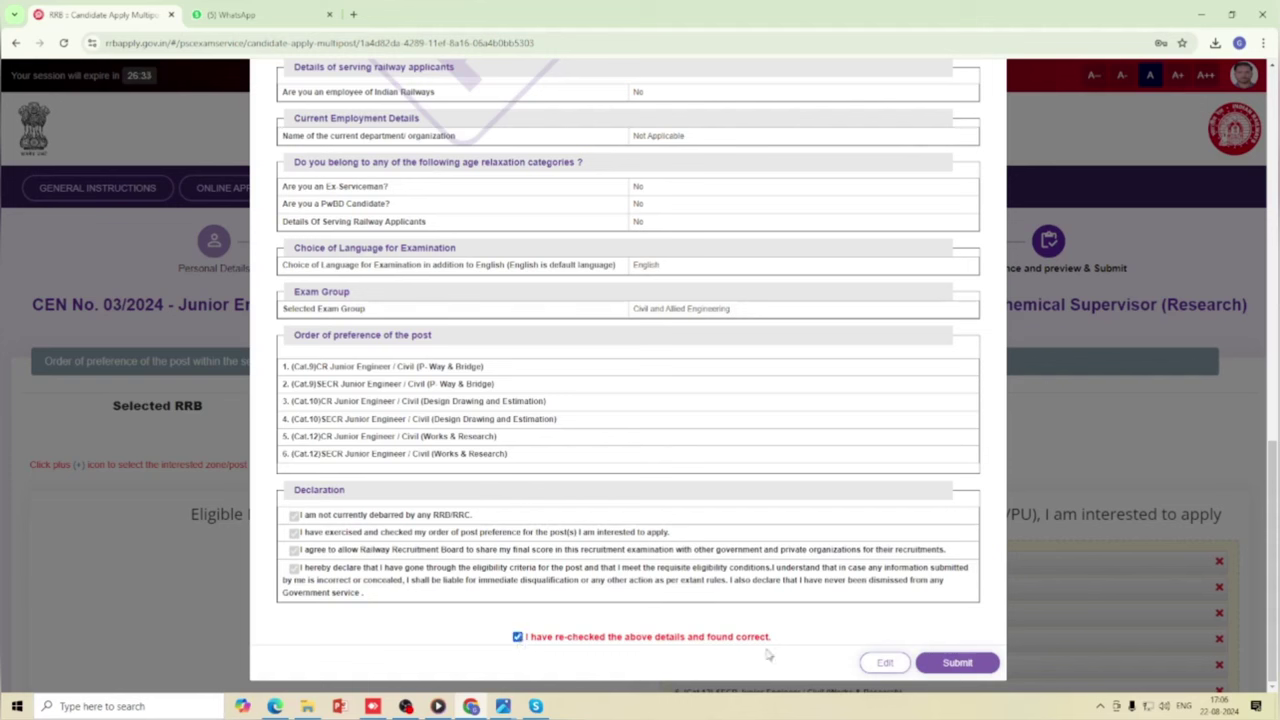
Submit the application and confirm the no-corrections warning to reach the ₹500 payment page.
{"action": "left_click", "coordinate": [955, 668]}
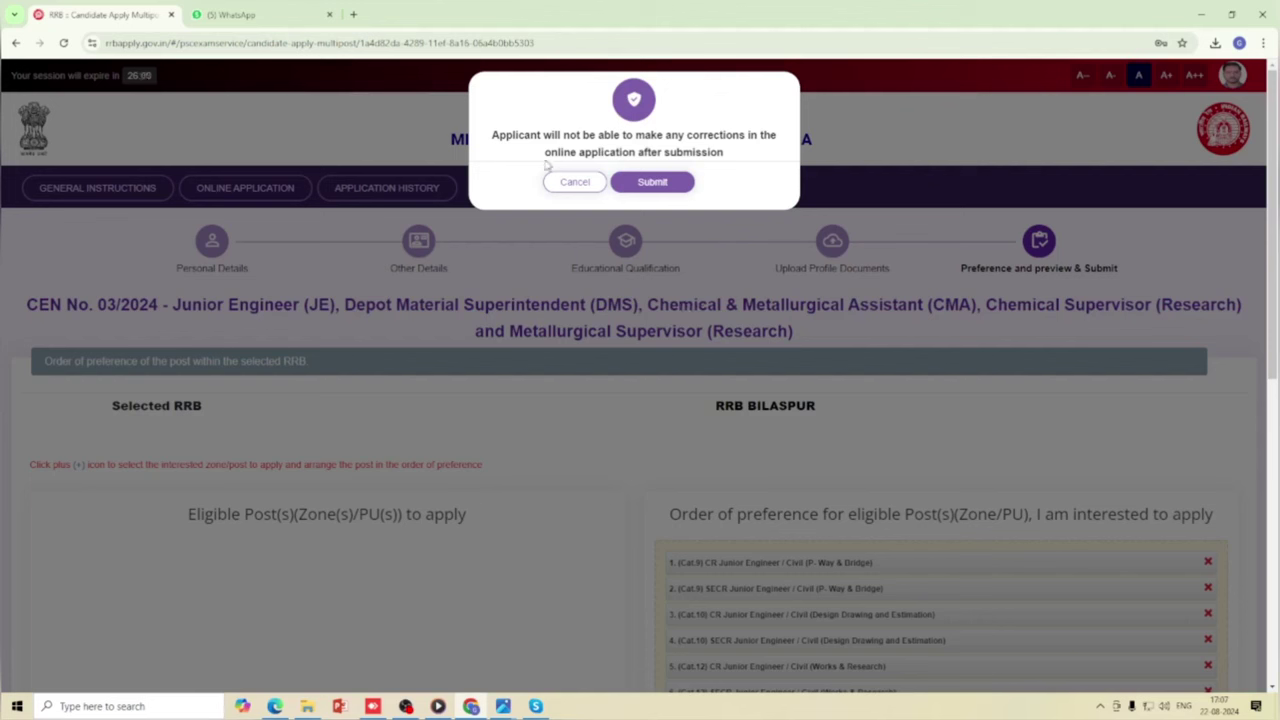
{"action": "left_click", "coordinate": [640, 188]}
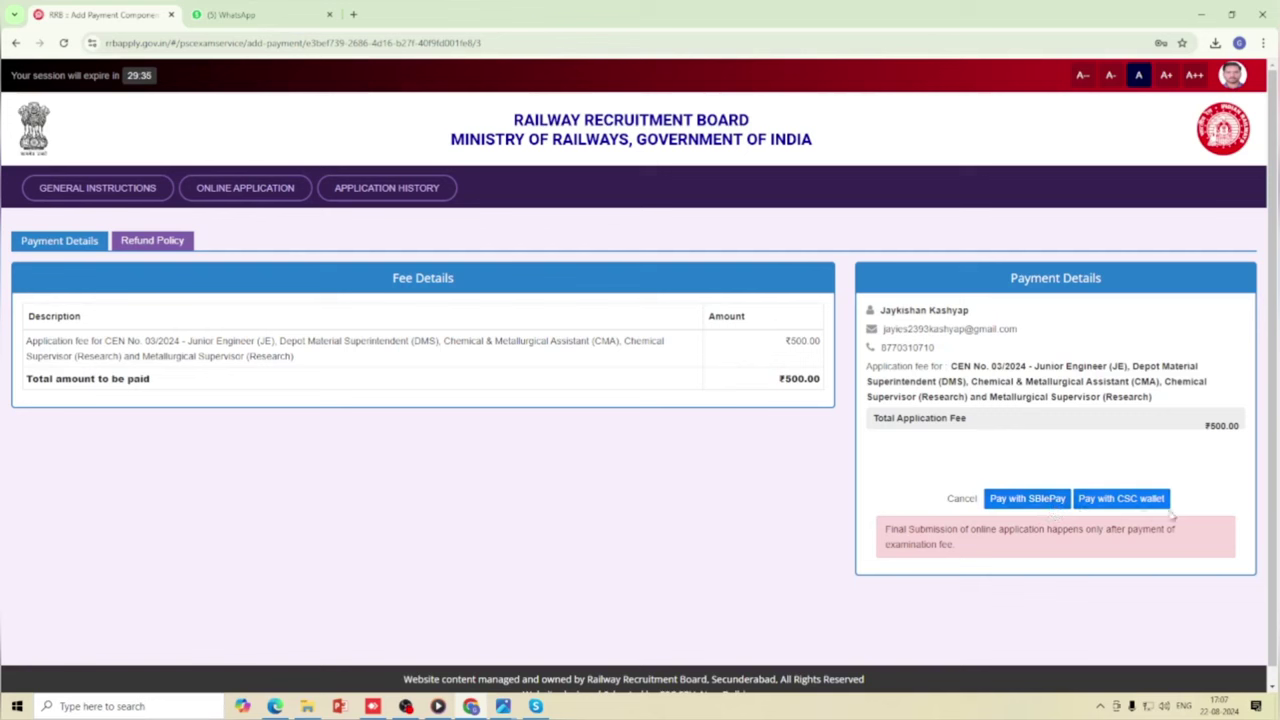
Choose SBIePay, accept the payment terms and conditions, and proceed to the gateway.
{"action": "left_click", "coordinate": [1012, 505]}
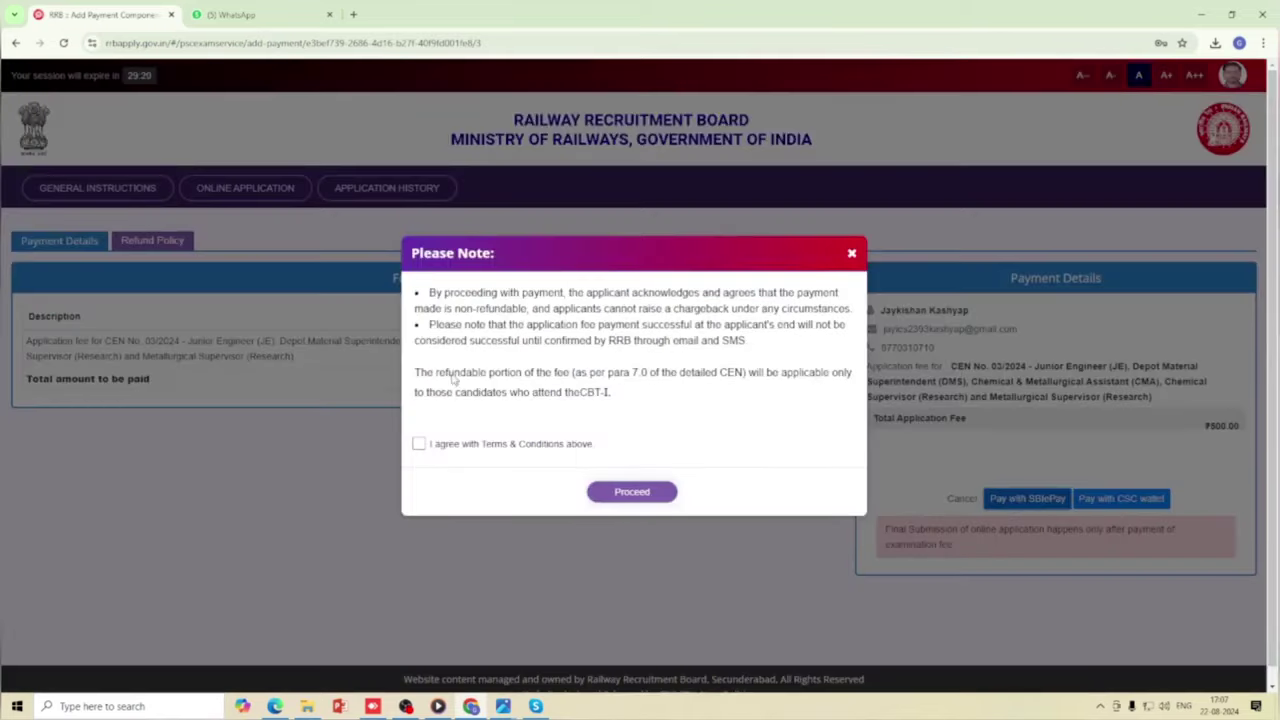
{"action": "left_click", "coordinate": [424, 446]}
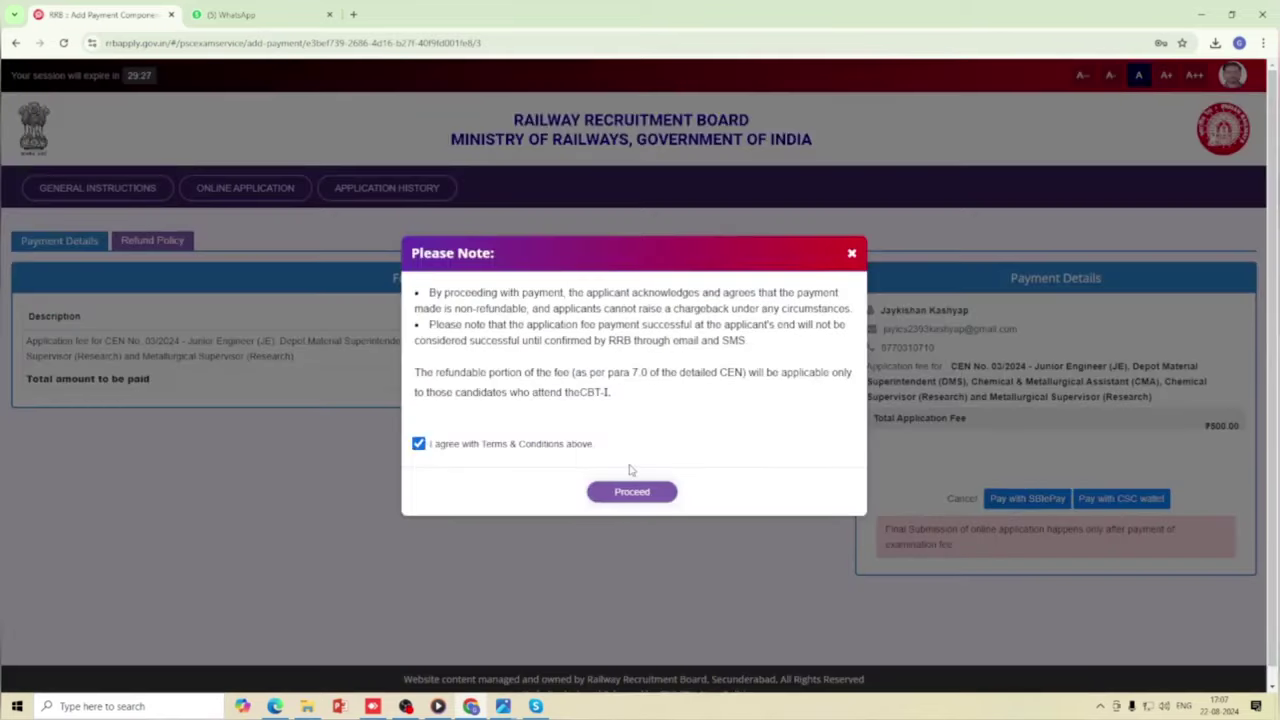
{"action": "left_click", "coordinate": [632, 497]}
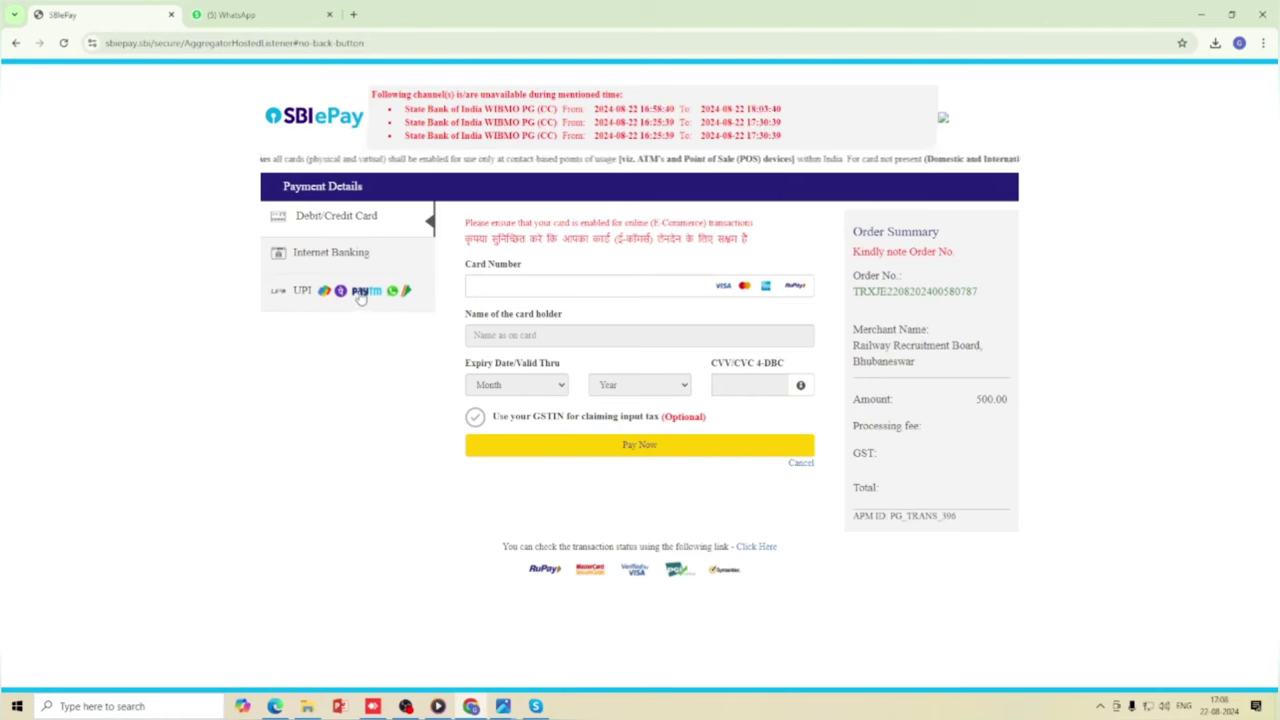
Pay the ₹500 fee by UPI using an entered UPI ID and send the request.
{"action": "left_click", "coordinate": [362, 293]}
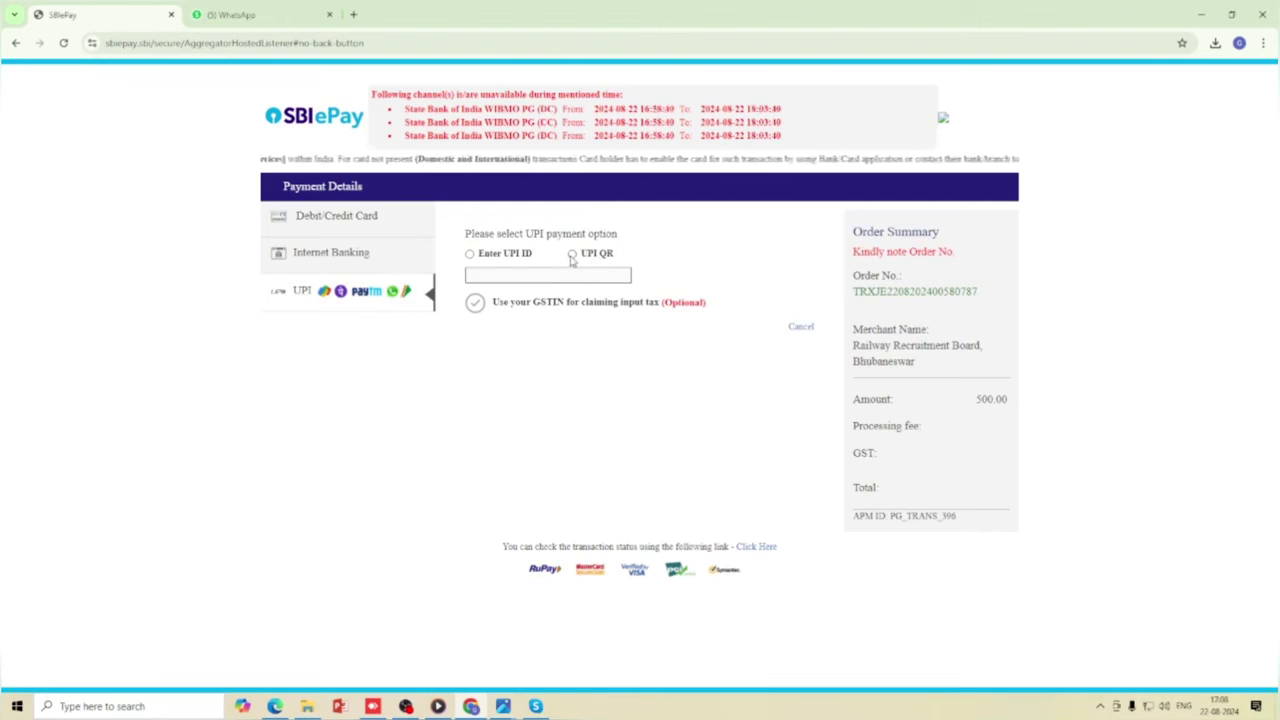
{"action": "left_click", "coordinate": [572, 255]}
{"action": "left_click", "coordinate": [620, 340]}
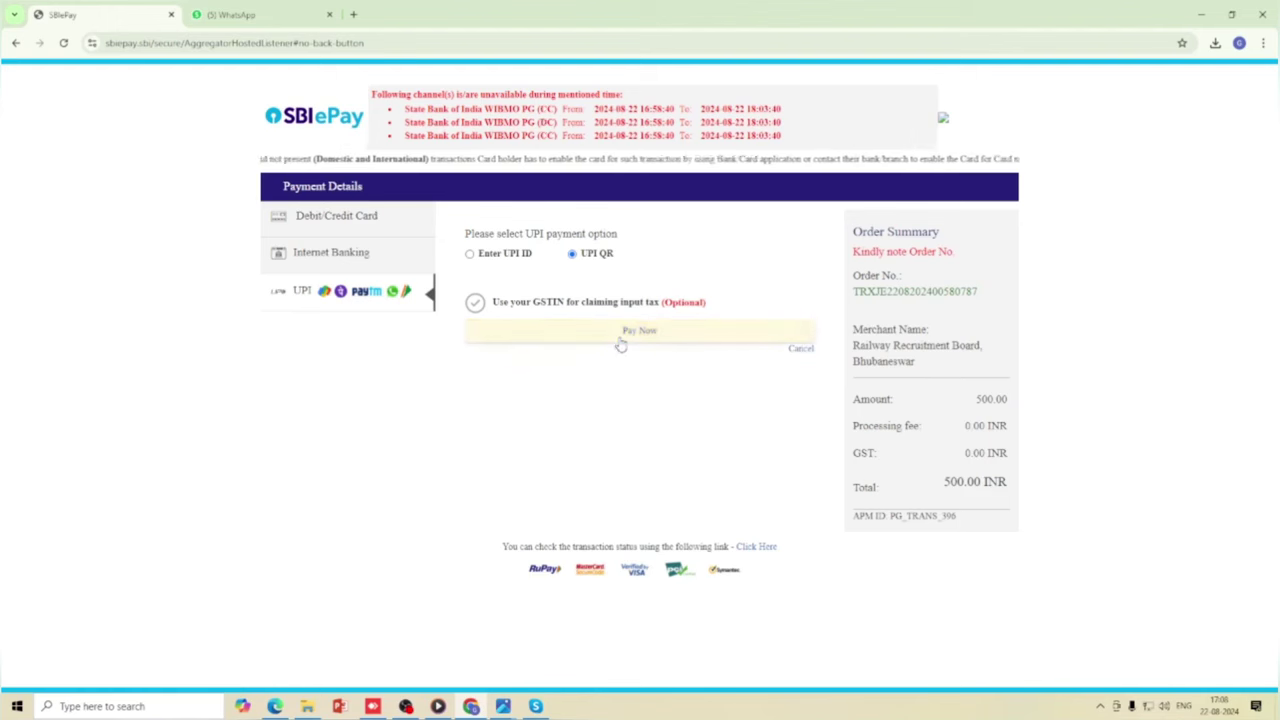
{"action": "left_click", "coordinate": [470, 255]}
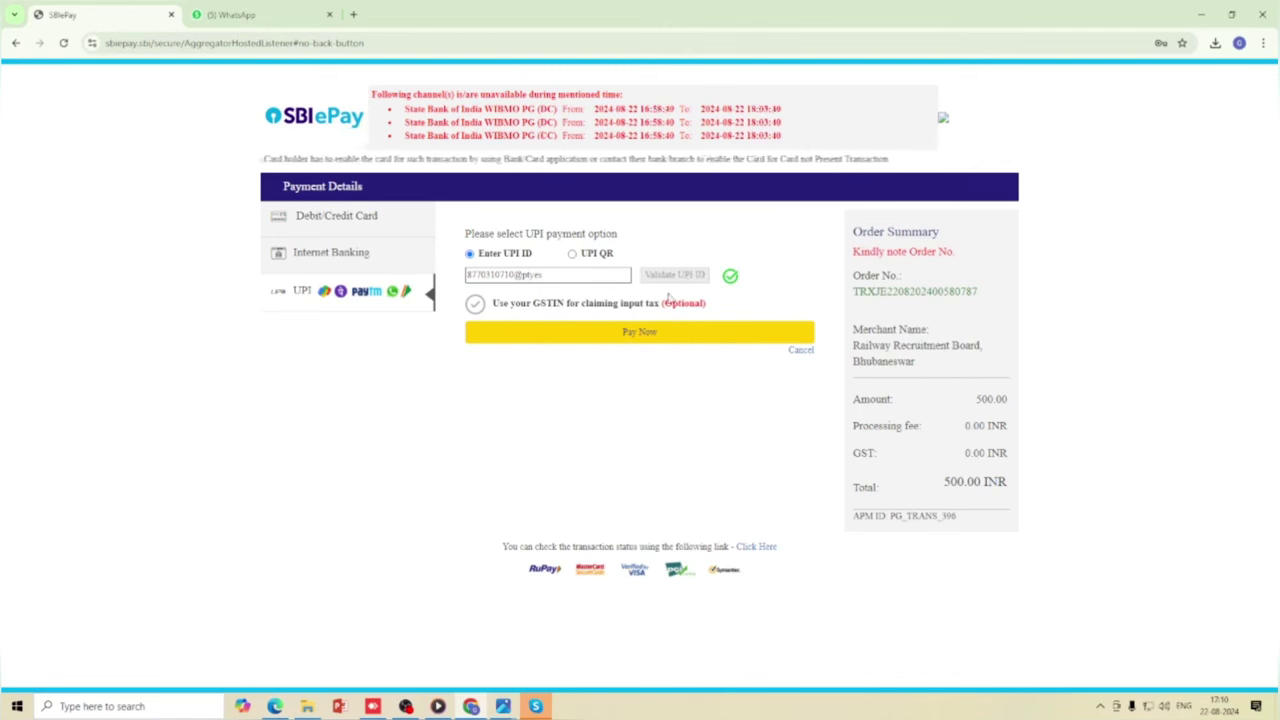
{"action": "left_click", "coordinate": [641, 340]}
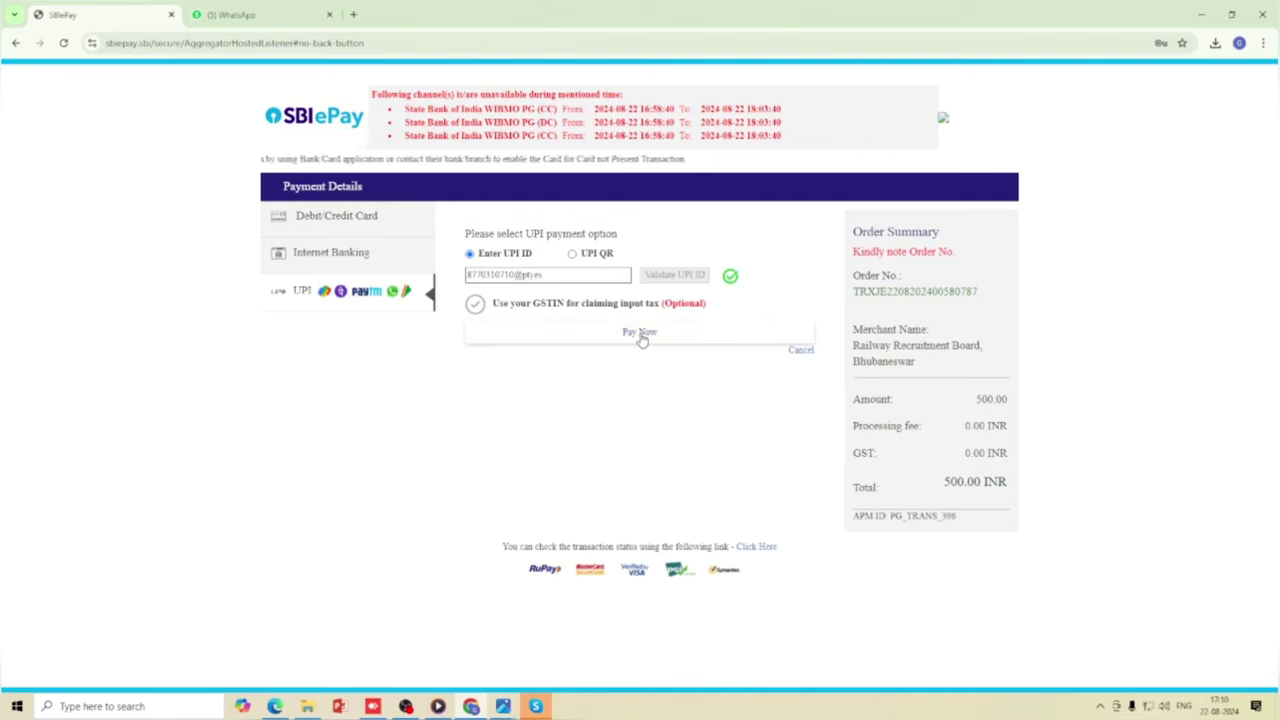
Resend the UPI payment request and decline Chrome's offer to save the password.
{"action": "left_click", "coordinate": [641, 340]}
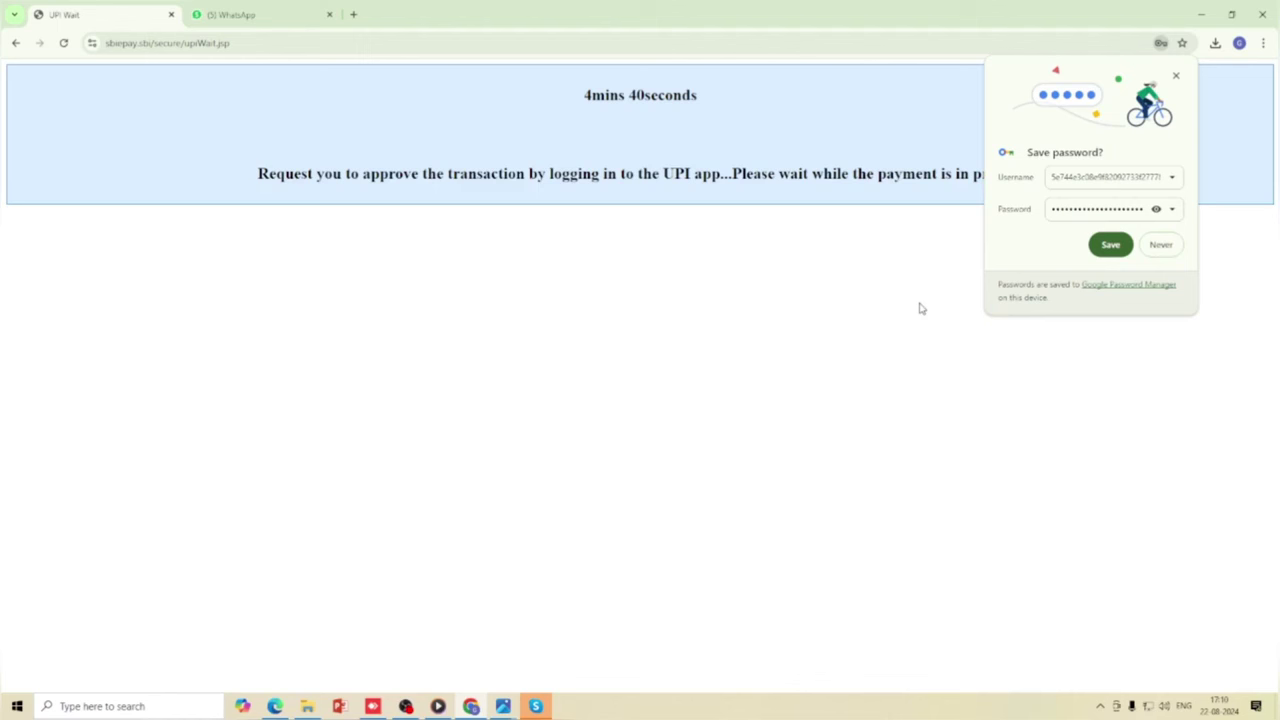
{"action": "left_click", "coordinate": [1155, 249]}
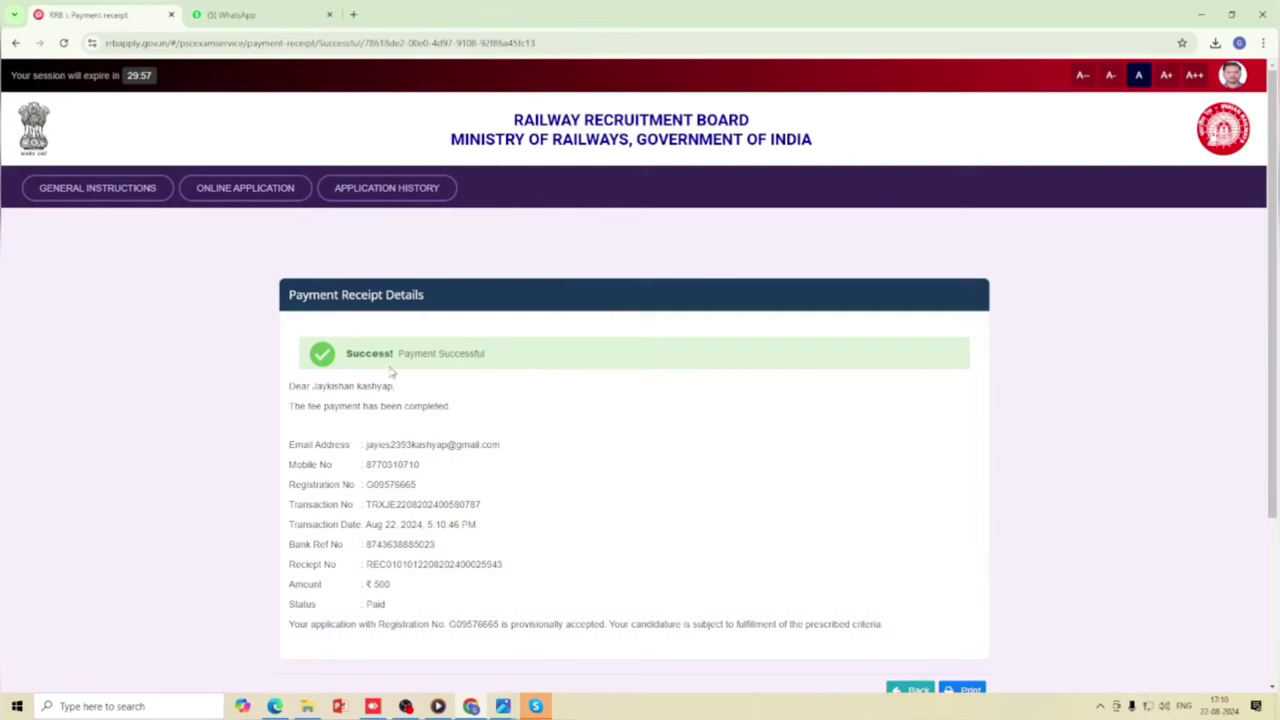
Review the Payment Successful receipt and go Back to the candidate dashboard.
{"action": "scroll", "coordinate": [428, 378], "scroll_direction": "down", "scroll_amount": 2}
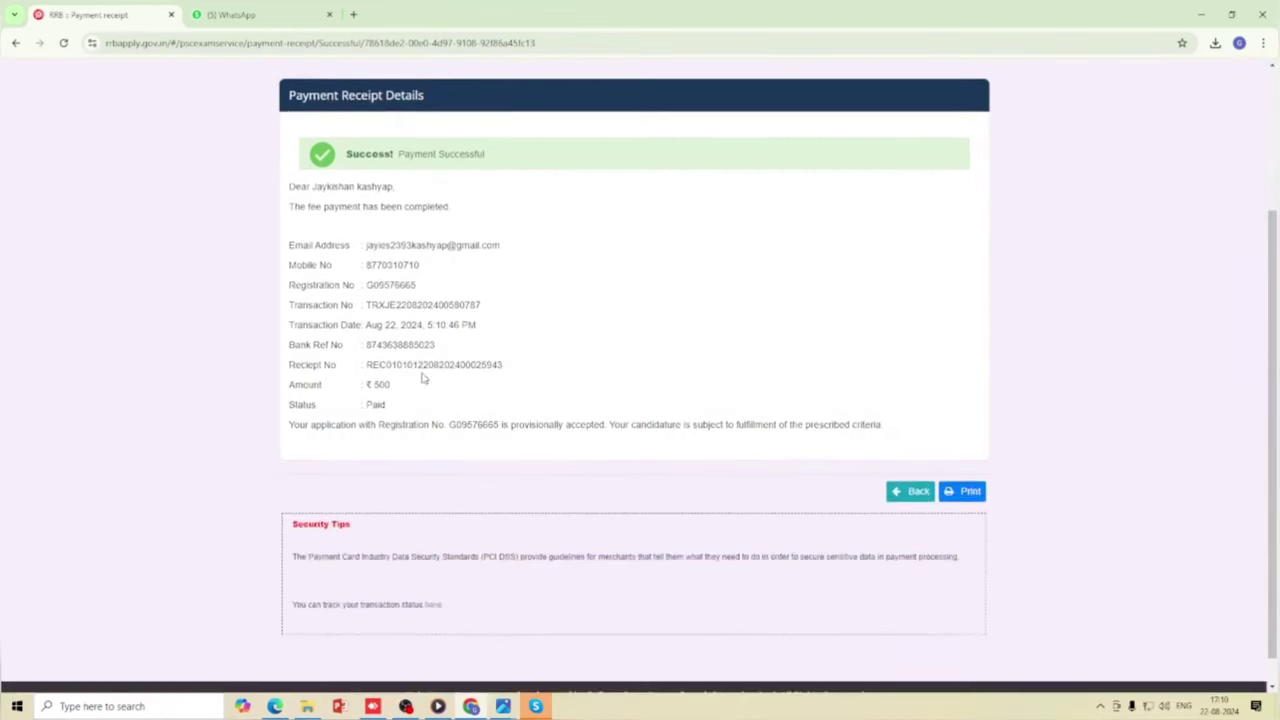
{"action": "scroll", "coordinate": [422, 378], "scroll_direction": "down", "scroll_amount": 1}
{"action": "scroll", "coordinate": [395, 380], "scroll_direction": "up", "scroll_amount": 2}
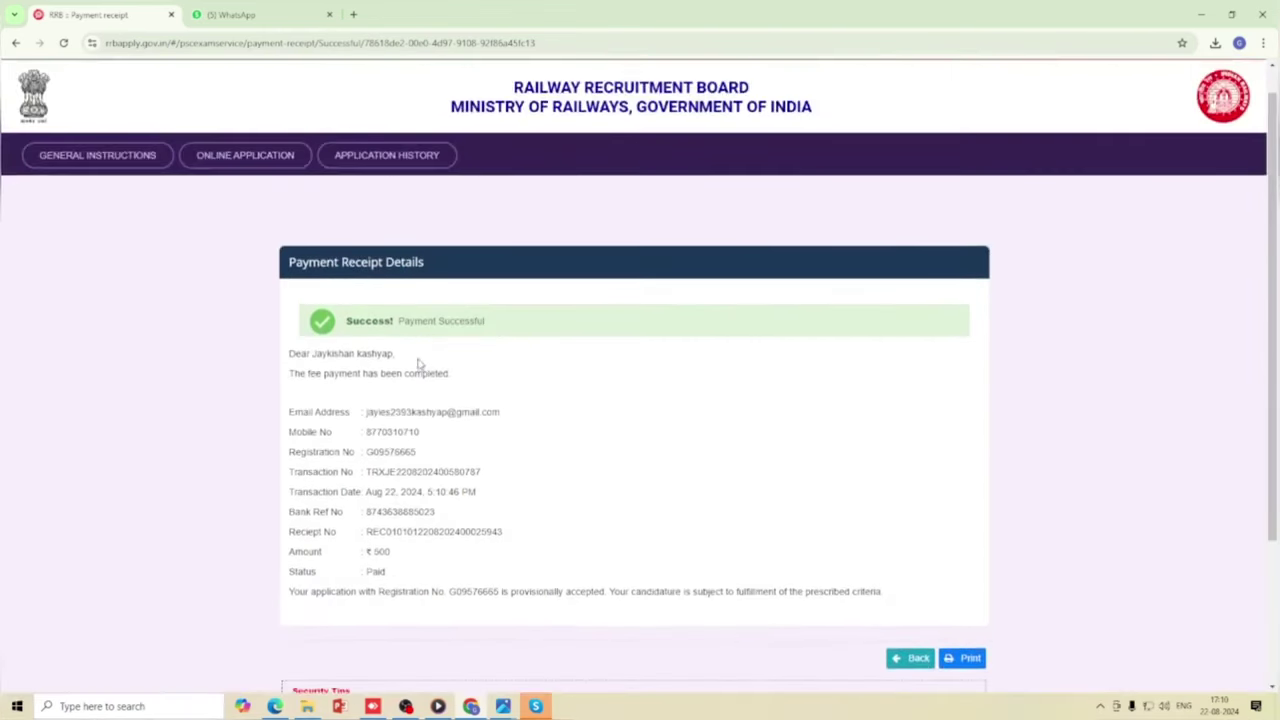
{"action": "scroll", "coordinate": [453, 341], "scroll_direction": "down", "scroll_amount": 1}
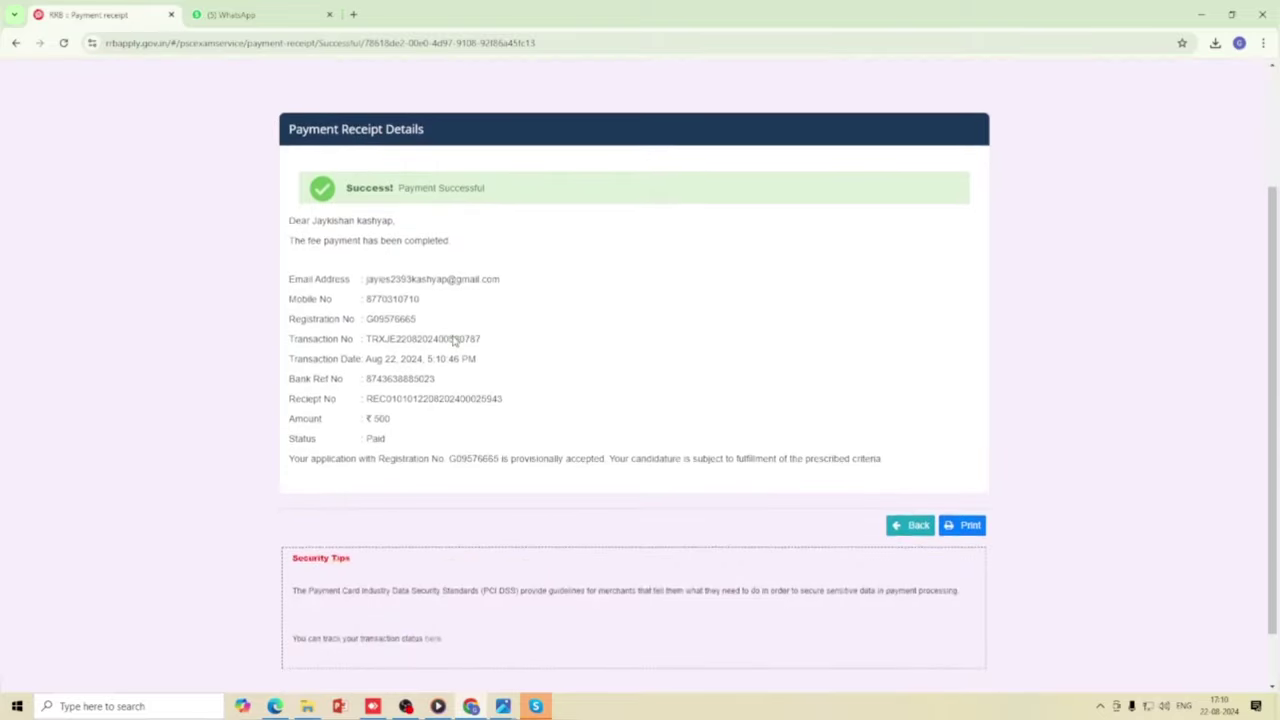
{"action": "scroll", "coordinate": [453, 337], "scroll_direction": "down", "scroll_amount": 1}
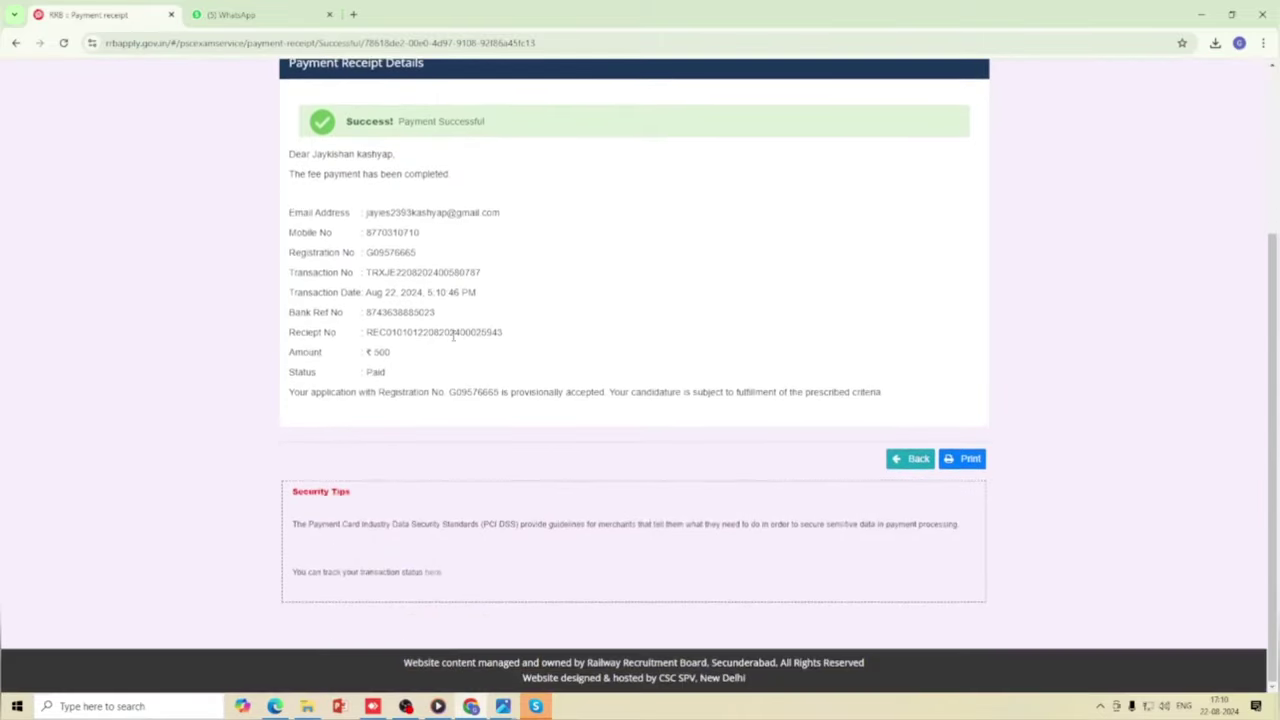
{"action": "scroll", "coordinate": [477, 362], "scroll_direction": "up", "scroll_amount": 1}
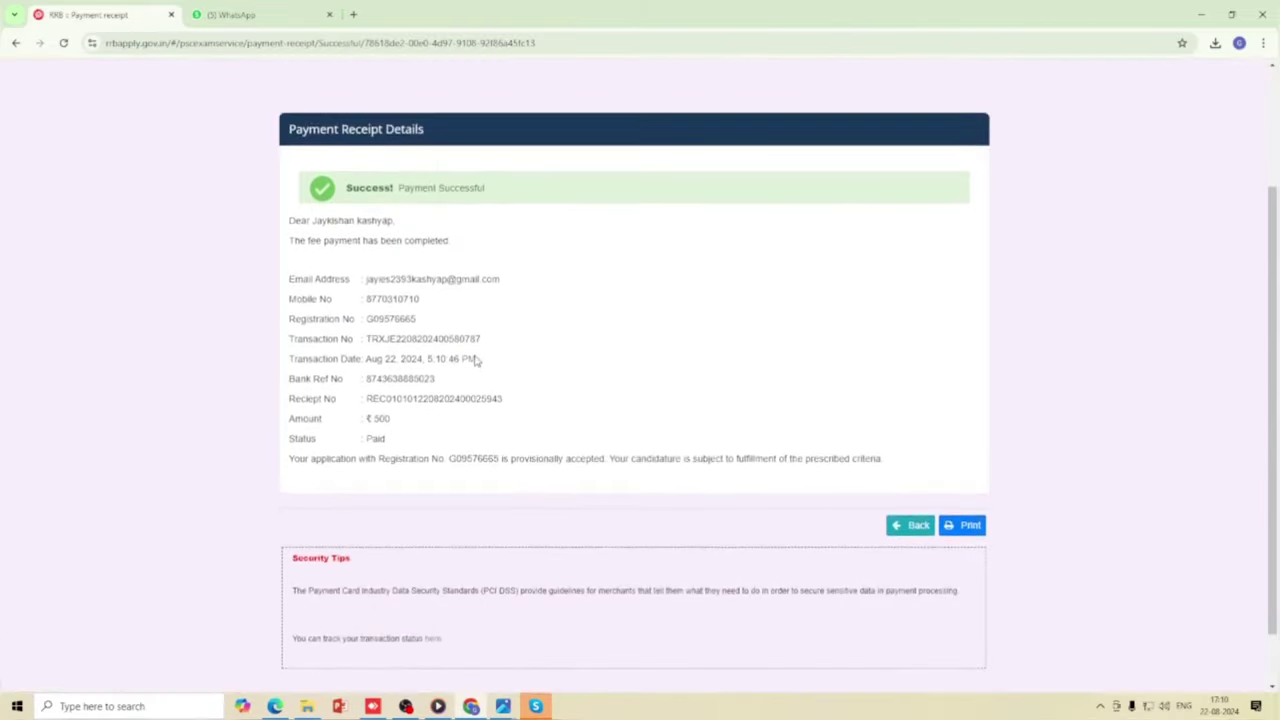
{"action": "scroll", "coordinate": [477, 362], "scroll_direction": "down", "scroll_amount": 1}
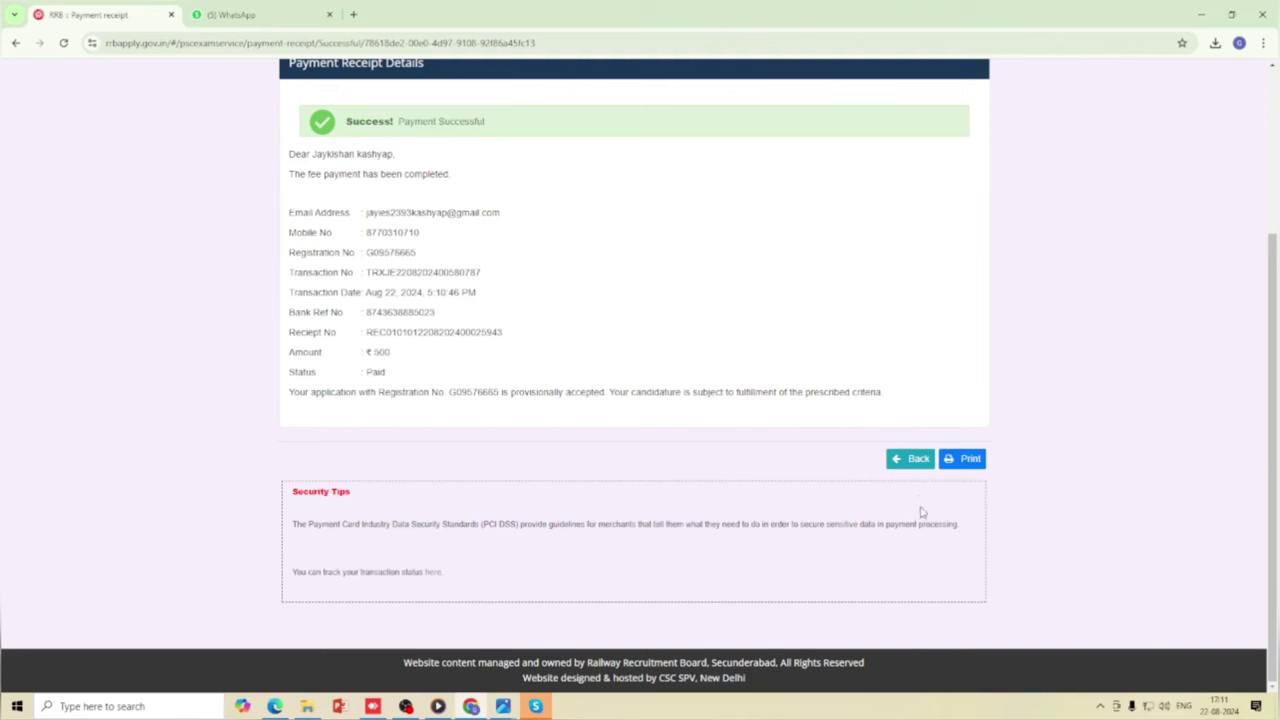
{"action": "left_click", "coordinate": [909, 466]}
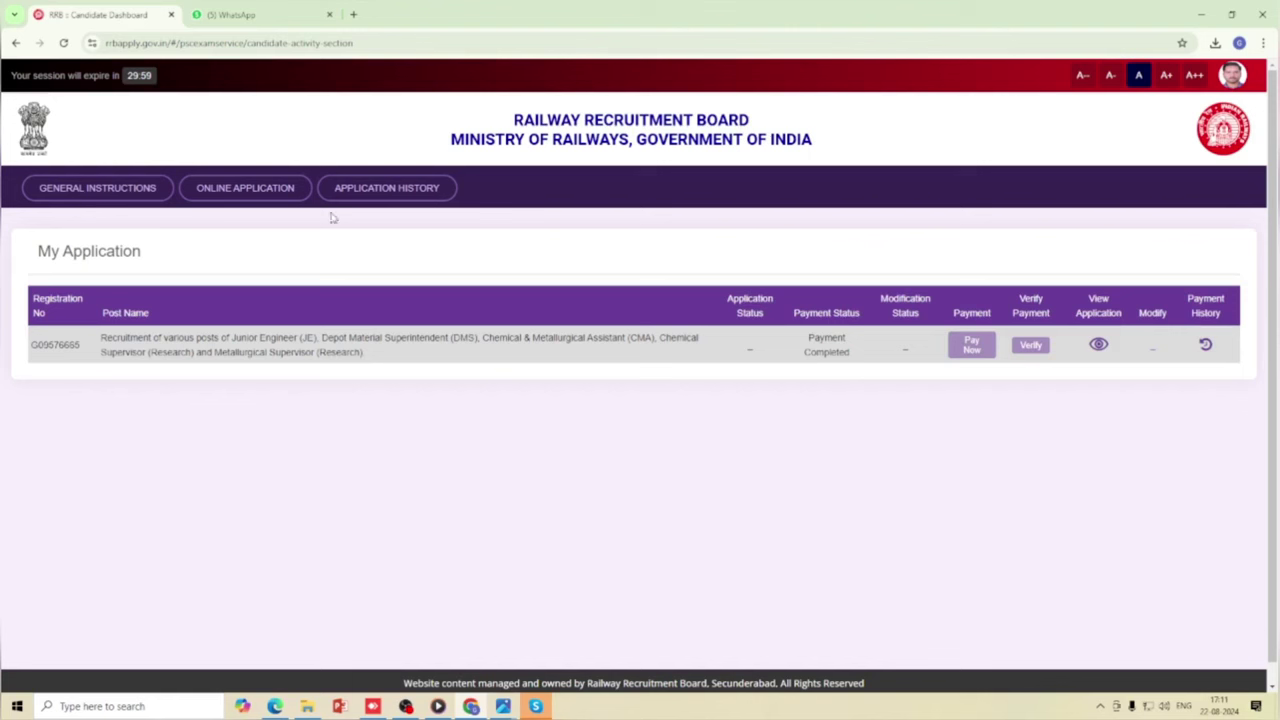
{"action": "left_click", "coordinate": [386, 195]}
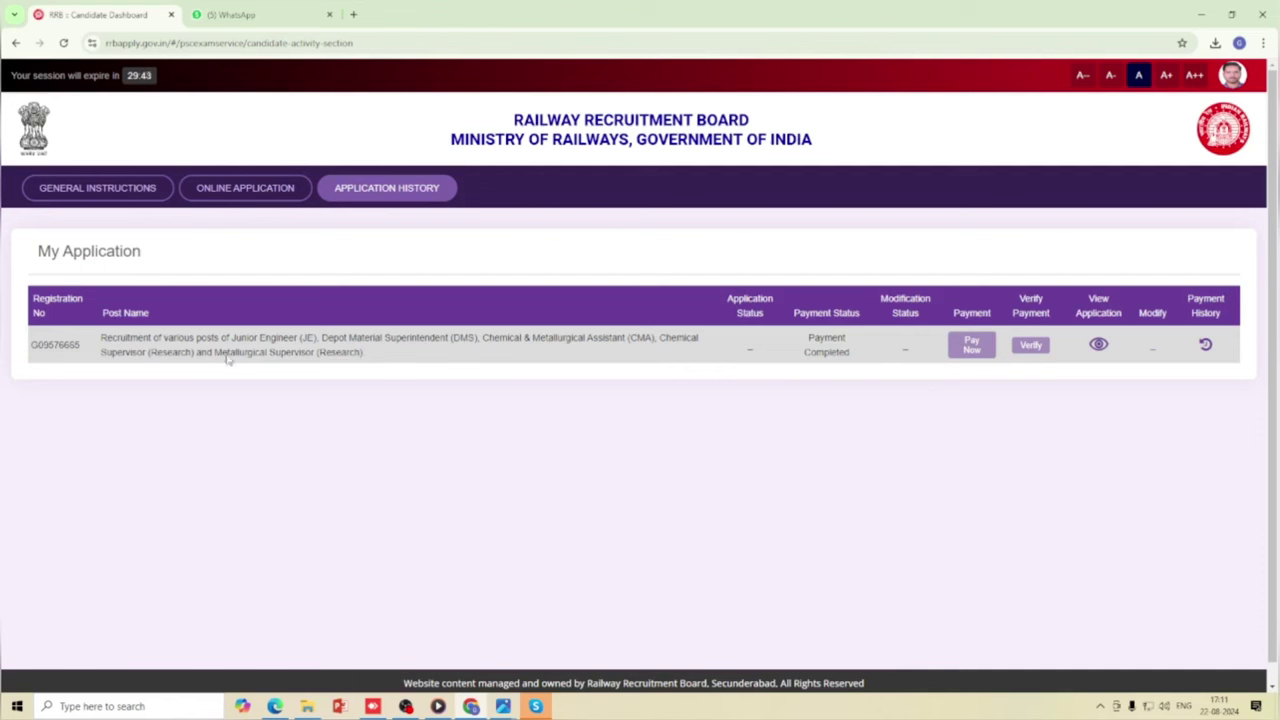
{"action": "left_click", "coordinate": [272, 183]}
{"action": "scroll", "coordinate": [310, 438], "scroll_direction": "down", "scroll_amount": 1}
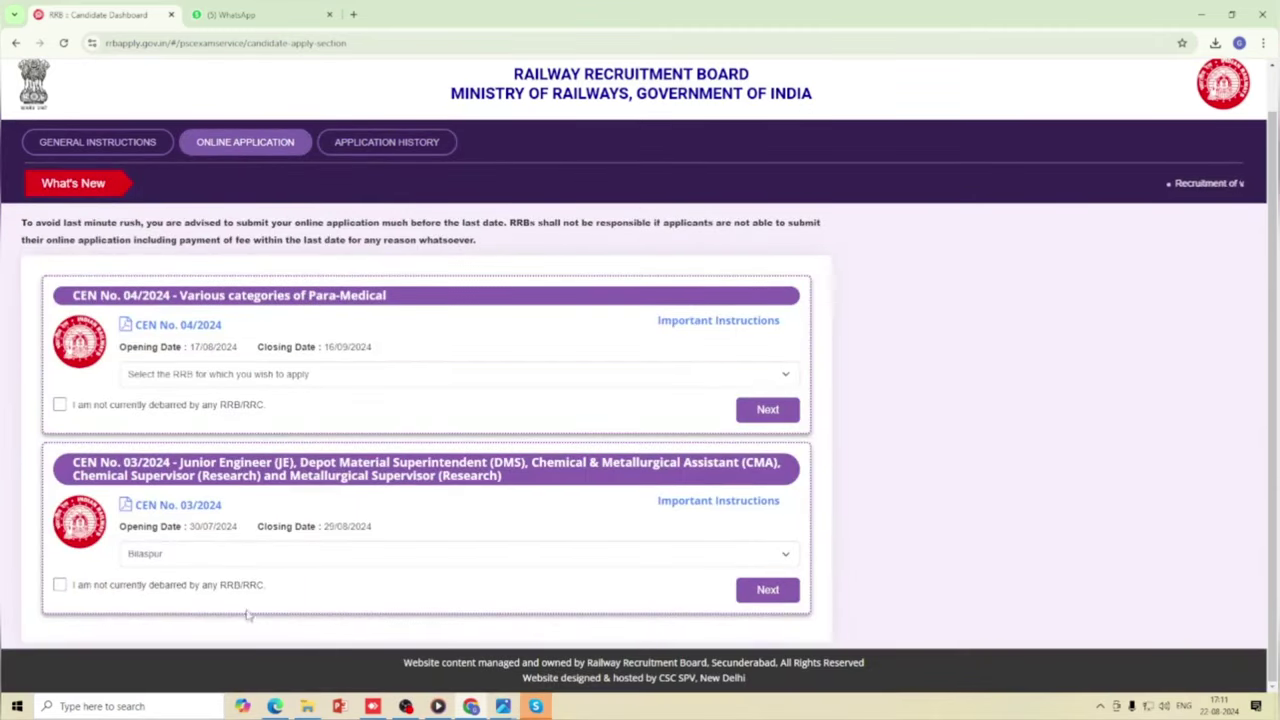
{"action": "left_click", "coordinate": [381, 143]}
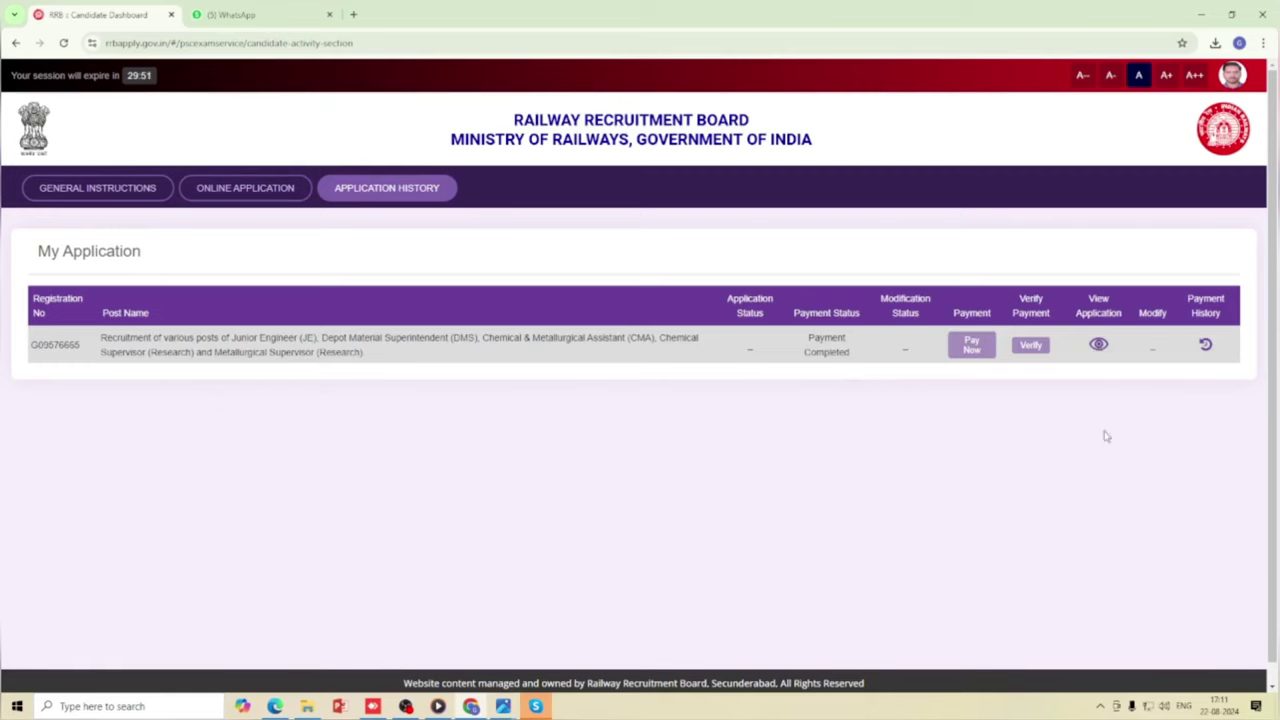
Open the submitted RRB Bilaspur JE application and scroll through it to the declaration.
{"action": "left_click", "coordinate": [1099, 346]}
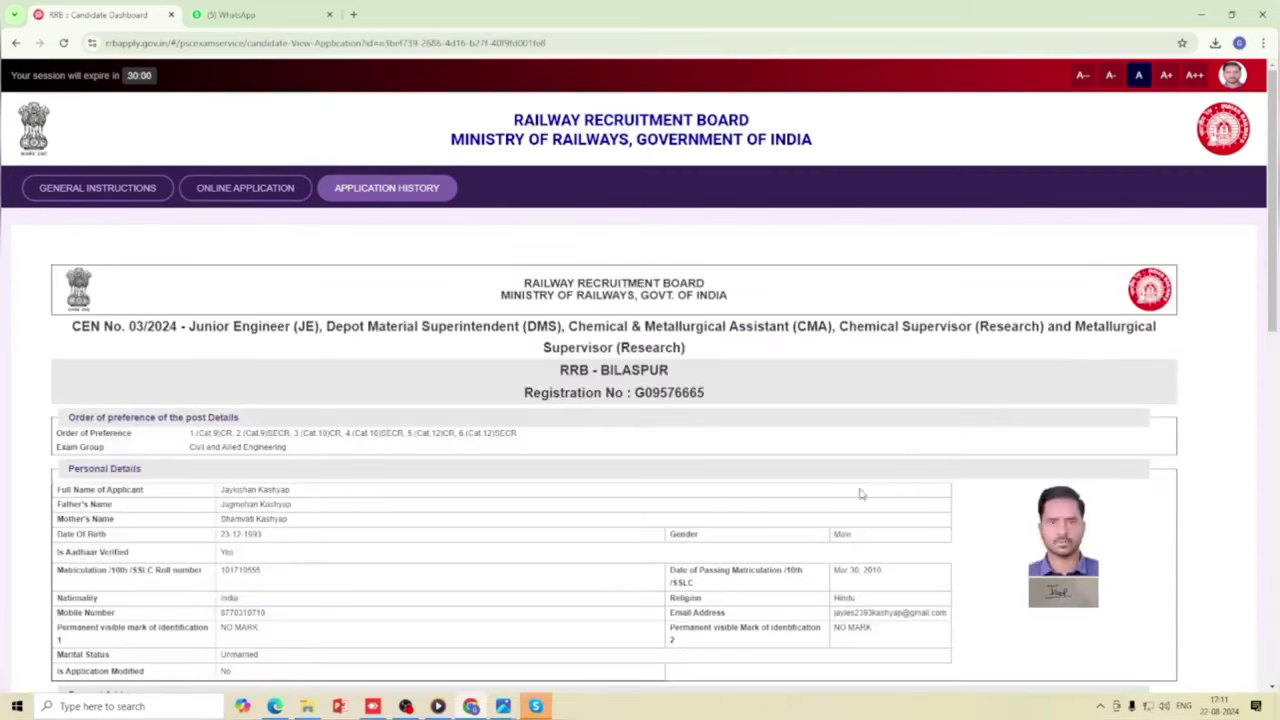
{"action": "scroll", "coordinate": [779, 500], "scroll_direction": "down", "scroll_amount": 5}
{"action": "scroll", "coordinate": [752, 500], "scroll_direction": "down", "scroll_amount": 4}
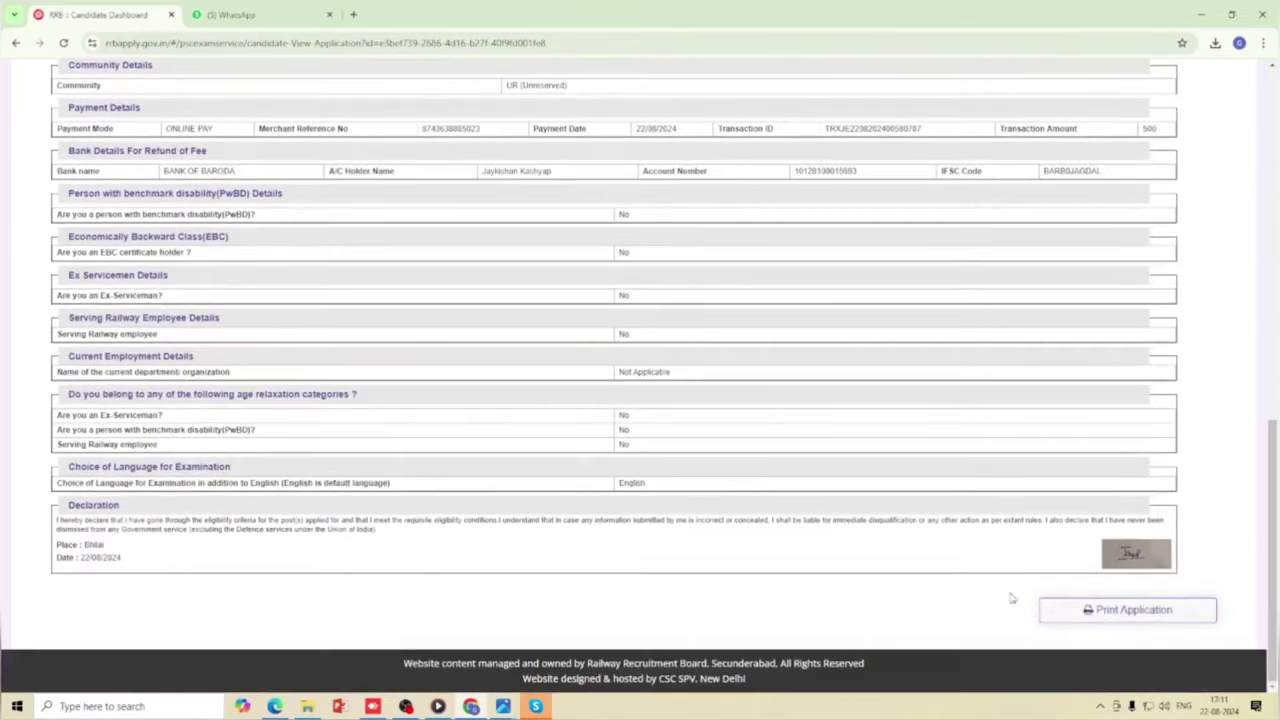
{"action": "scroll", "coordinate": [784, 562], "scroll_direction": "up", "scroll_amount": 2}
{"action": "scroll", "coordinate": [784, 562], "scroll_direction": "up", "scroll_amount": 9}
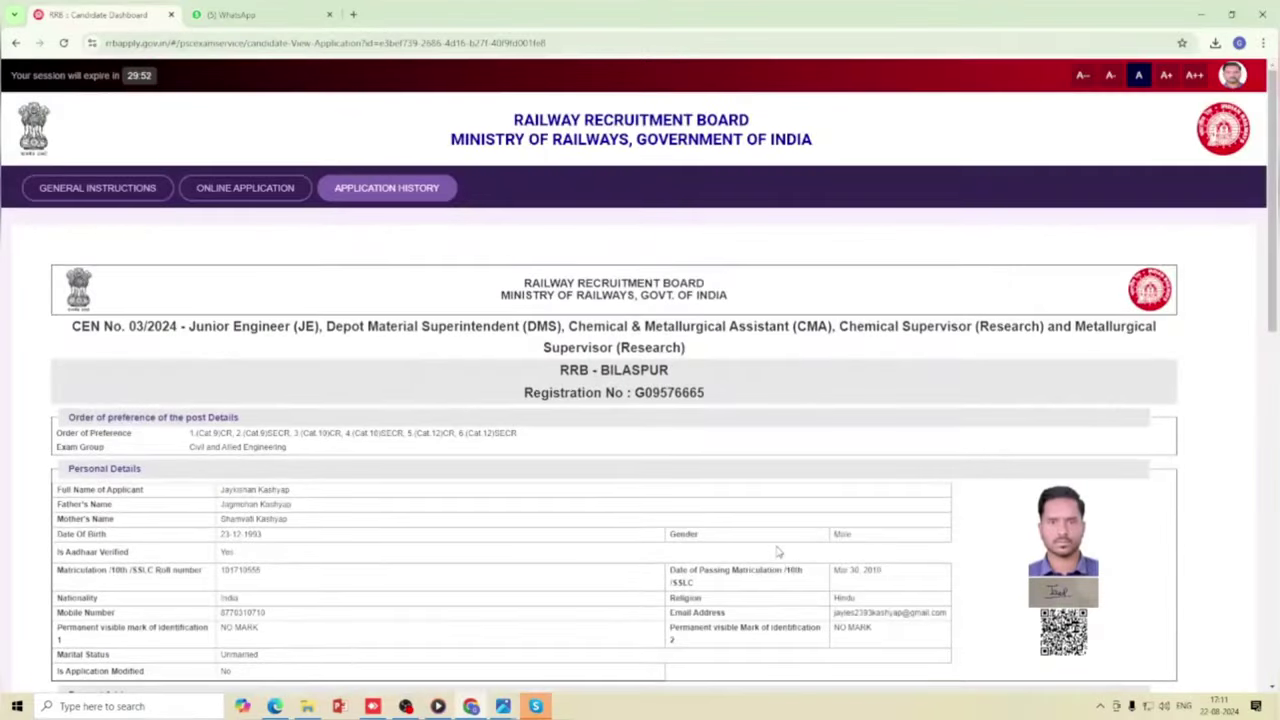
{"action": "scroll", "coordinate": [778, 549], "scroll_direction": "down", "scroll_amount": 3}
{"action": "scroll", "coordinate": [778, 547], "scroll_direction": "down", "scroll_amount": 2}
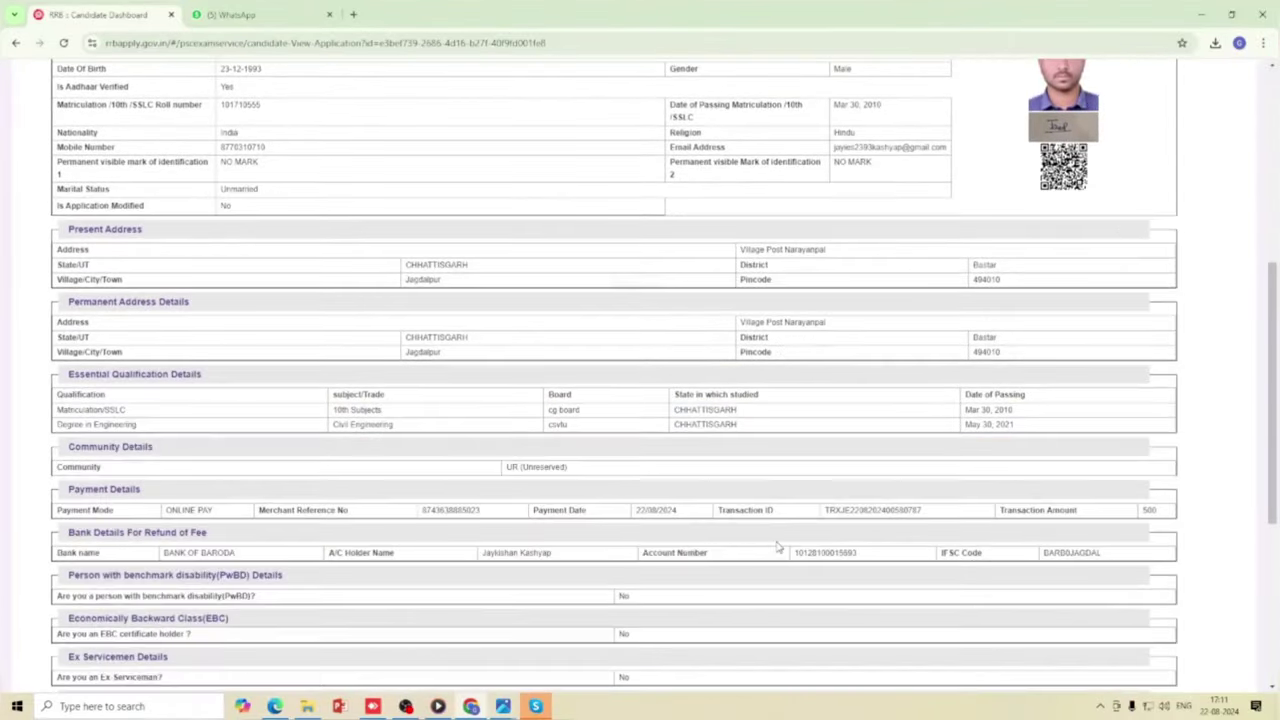
{"action": "scroll", "coordinate": [778, 547], "scroll_direction": "down", "scroll_amount": 4}
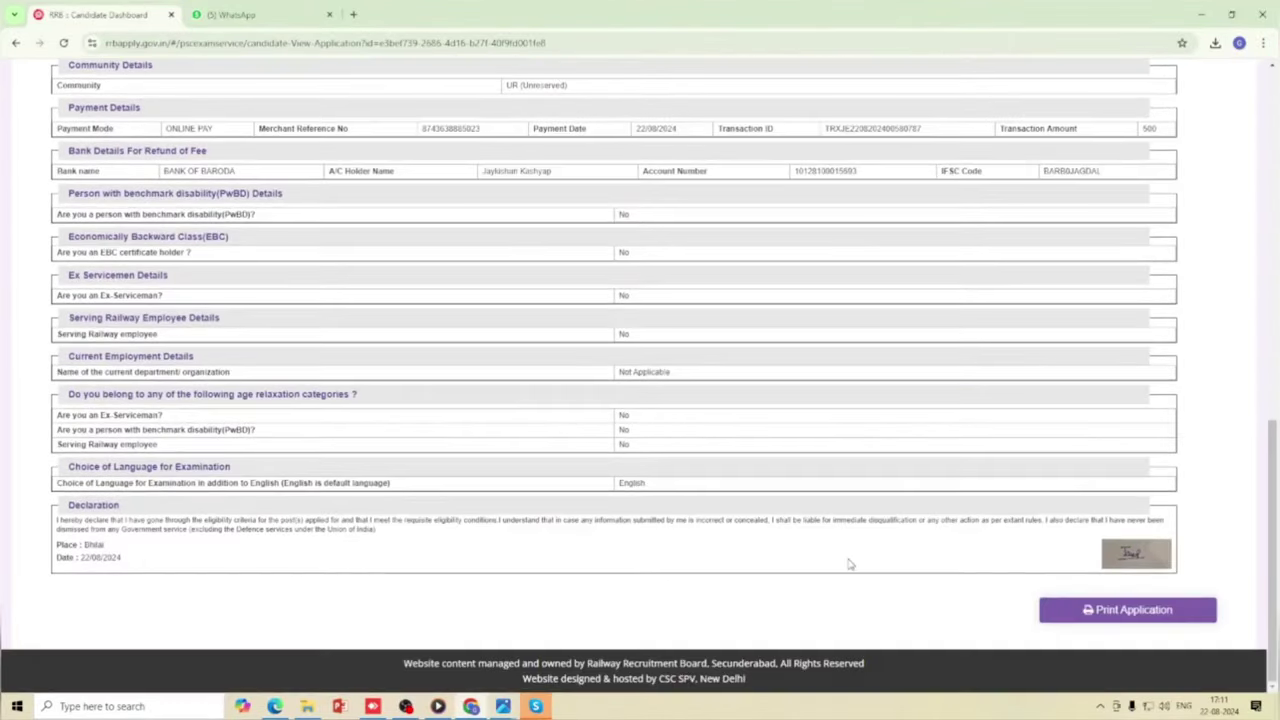
Print the completed JE application to a two-page PDF using Save as PDF with the suggested file name.
{"action": "left_click", "coordinate": [1077, 611]}
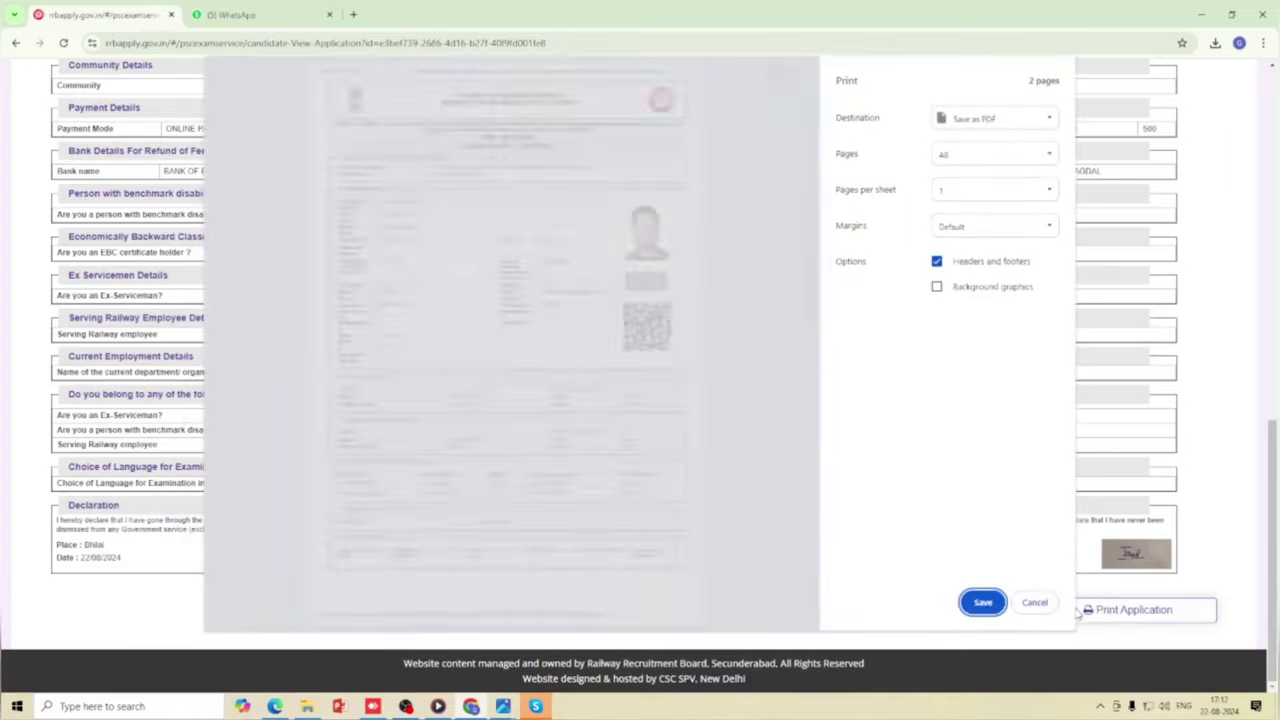
{"action": "scroll", "coordinate": [583, 417], "scroll_direction": "down", "scroll_amount": 8}
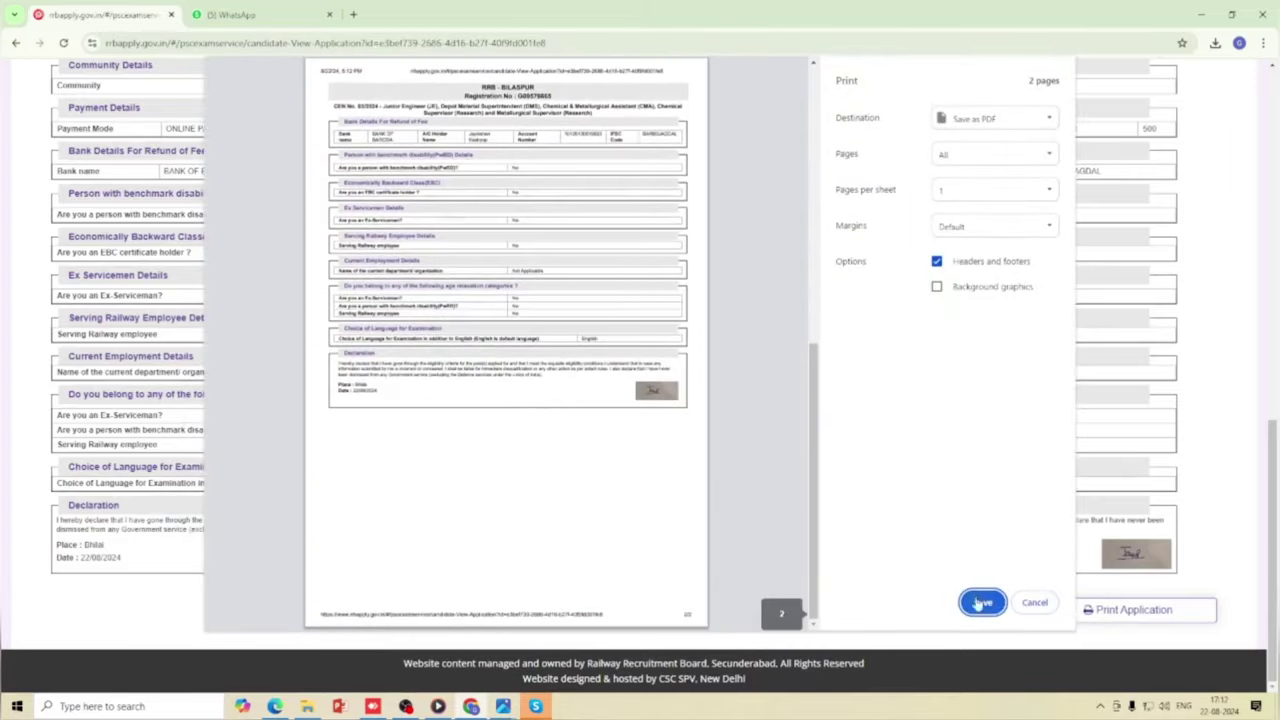
{"action": "left_click", "coordinate": [982, 603]}
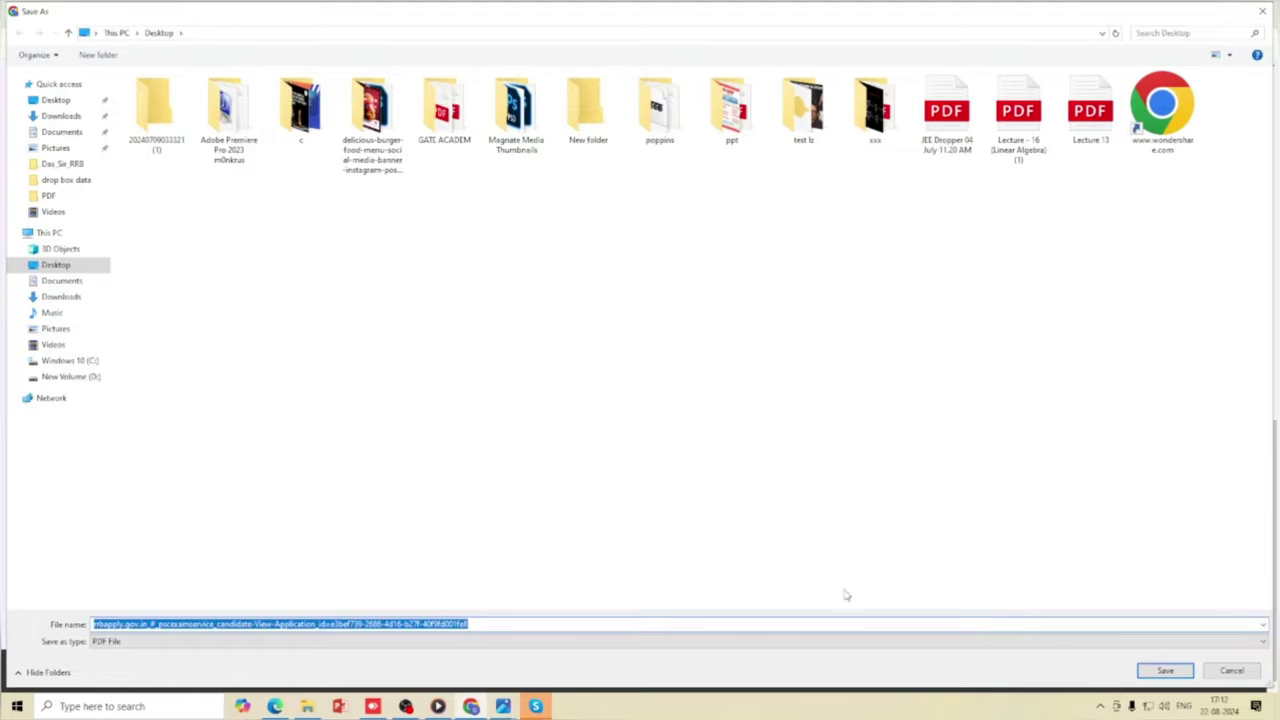
{"action": "key", "text": "Return"}
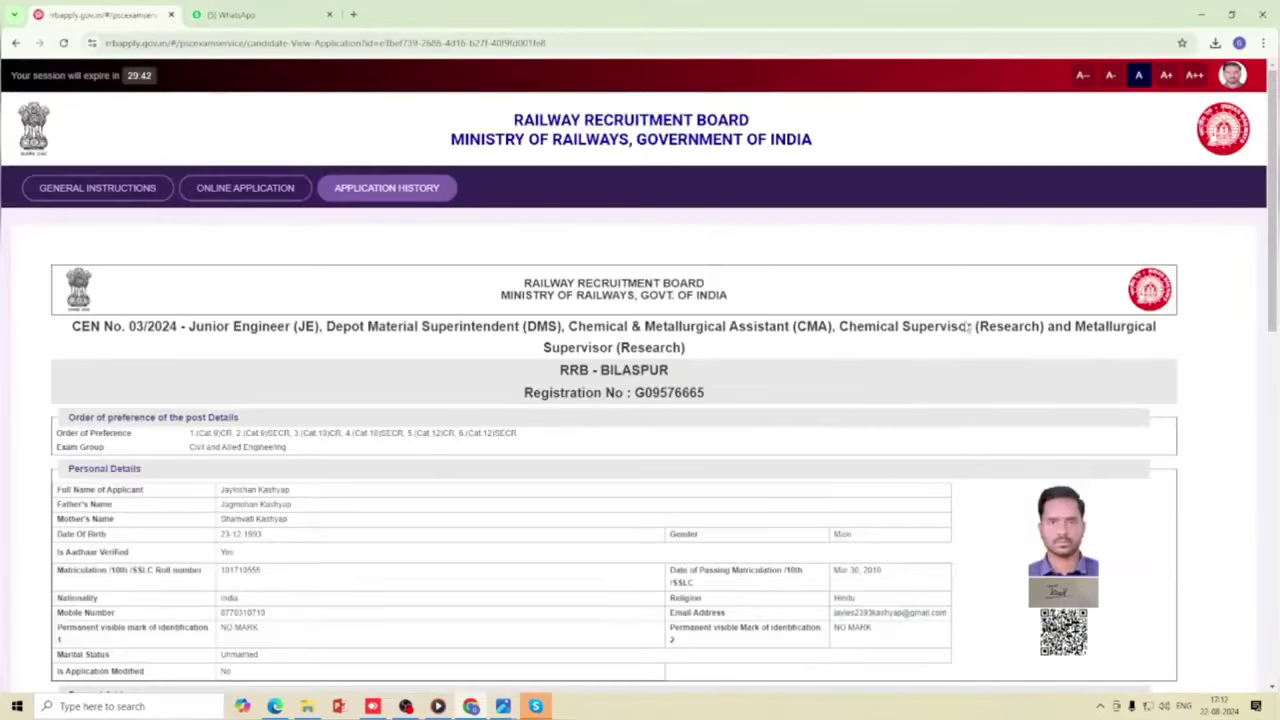
{"action": "scroll", "coordinate": [929, 416], "scroll_direction": "down", "scroll_amount": 15}
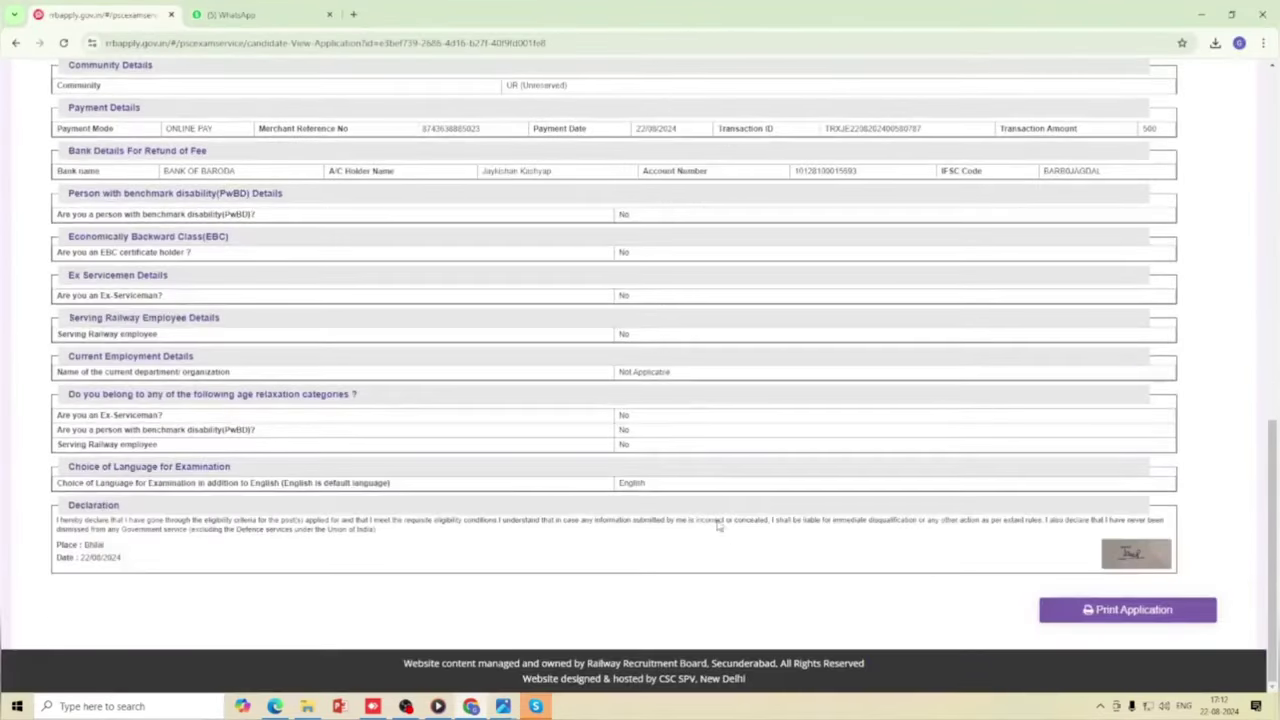
{"action": "scroll", "coordinate": [720, 527], "scroll_direction": "up", "scroll_amount": 15}
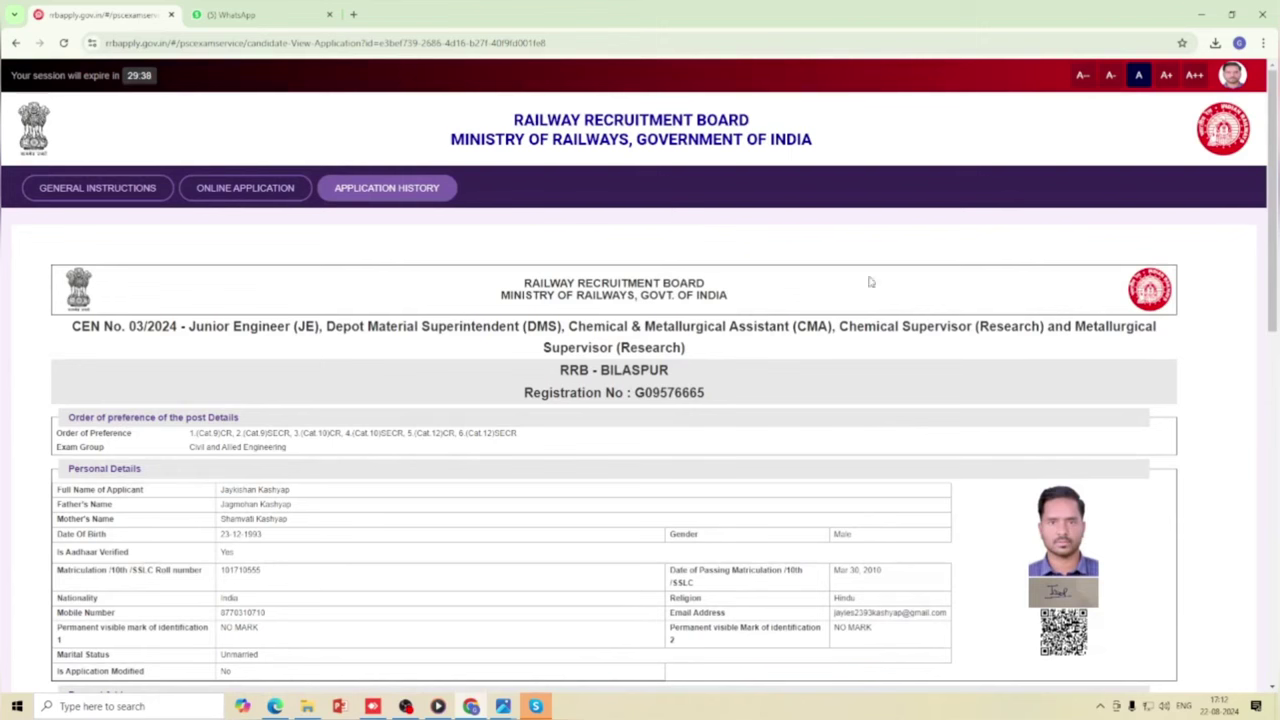
Return to the My Application list via the Application History tab.
{"action": "left_click", "coordinate": [397, 197]}
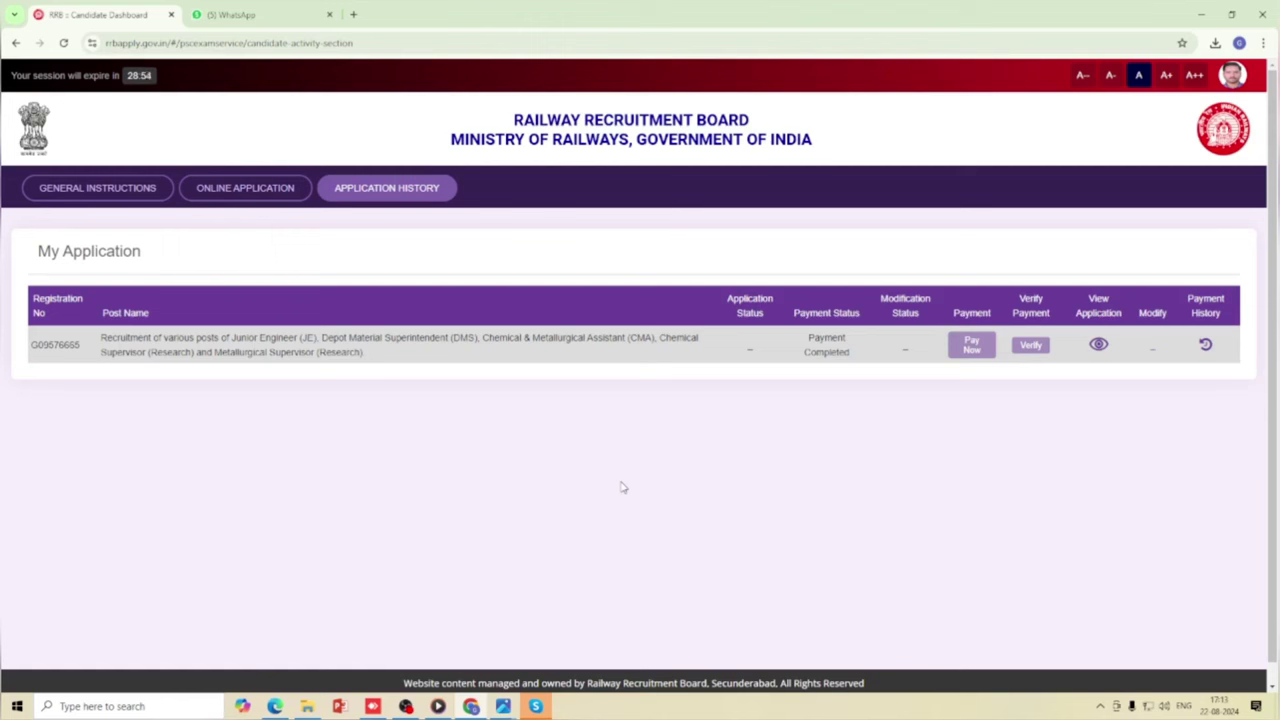
{"action": "left_click", "coordinate": [1098, 345]}
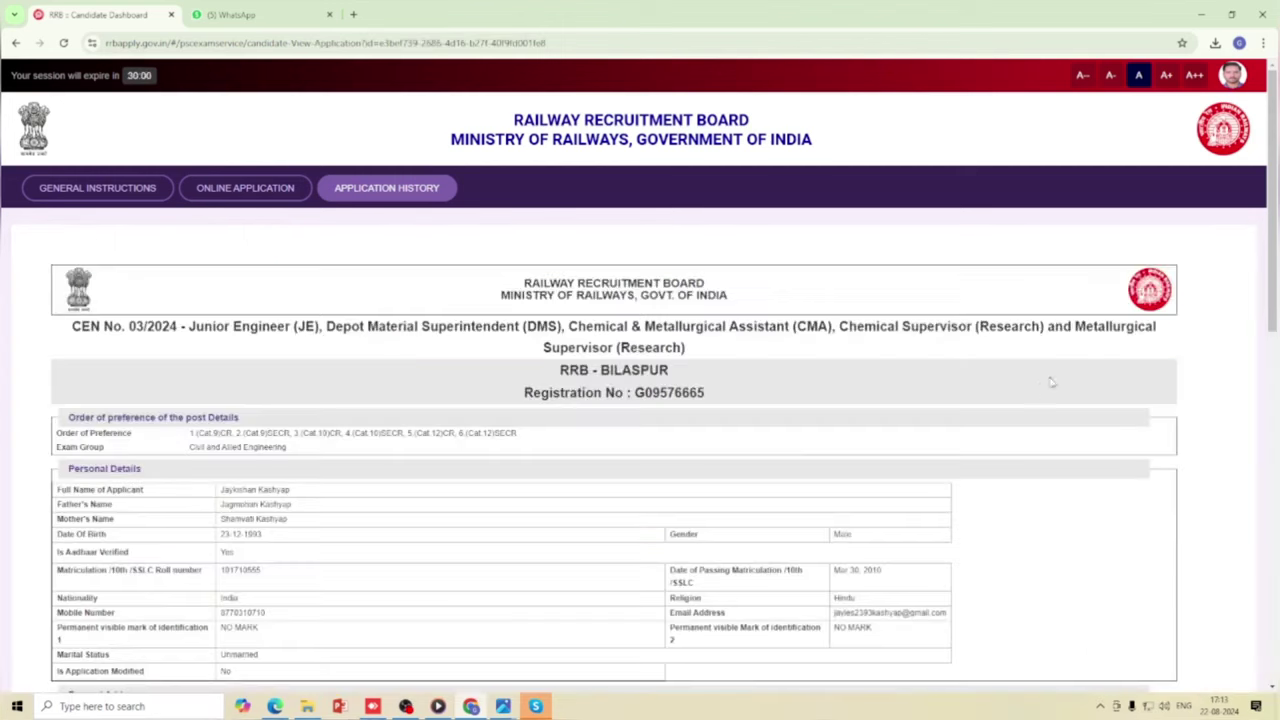
{"action": "scroll", "coordinate": [856, 474], "scroll_direction": "down", "scroll_amount": 1}
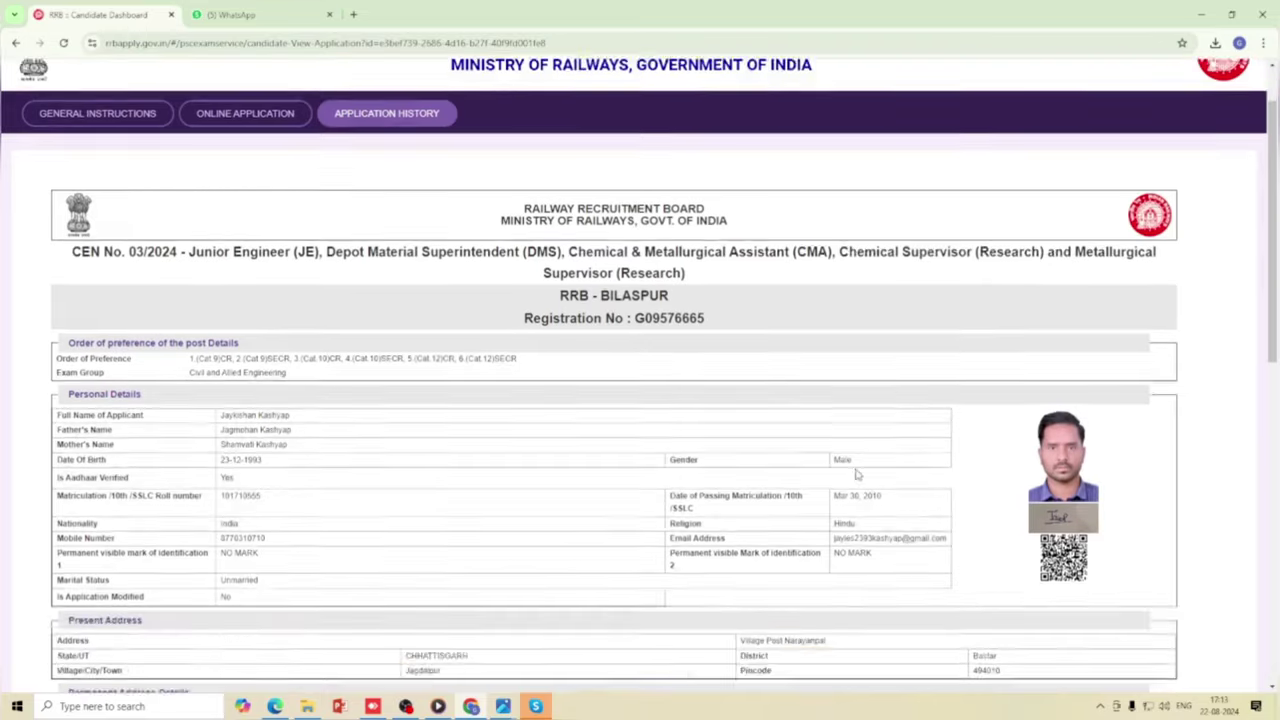
{"action": "scroll", "coordinate": [856, 474], "scroll_direction": "down", "scroll_amount": 10}
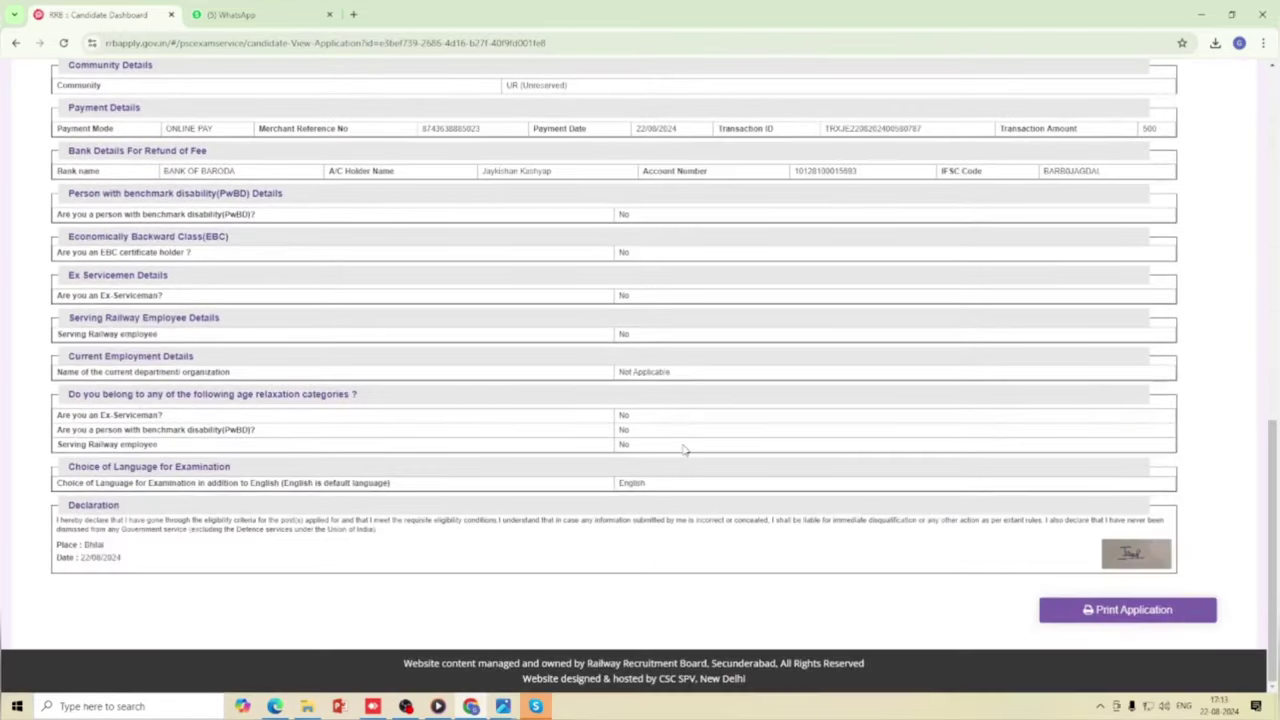
{"action": "scroll", "coordinate": [684, 450], "scroll_direction": "up", "scroll_amount": 12}
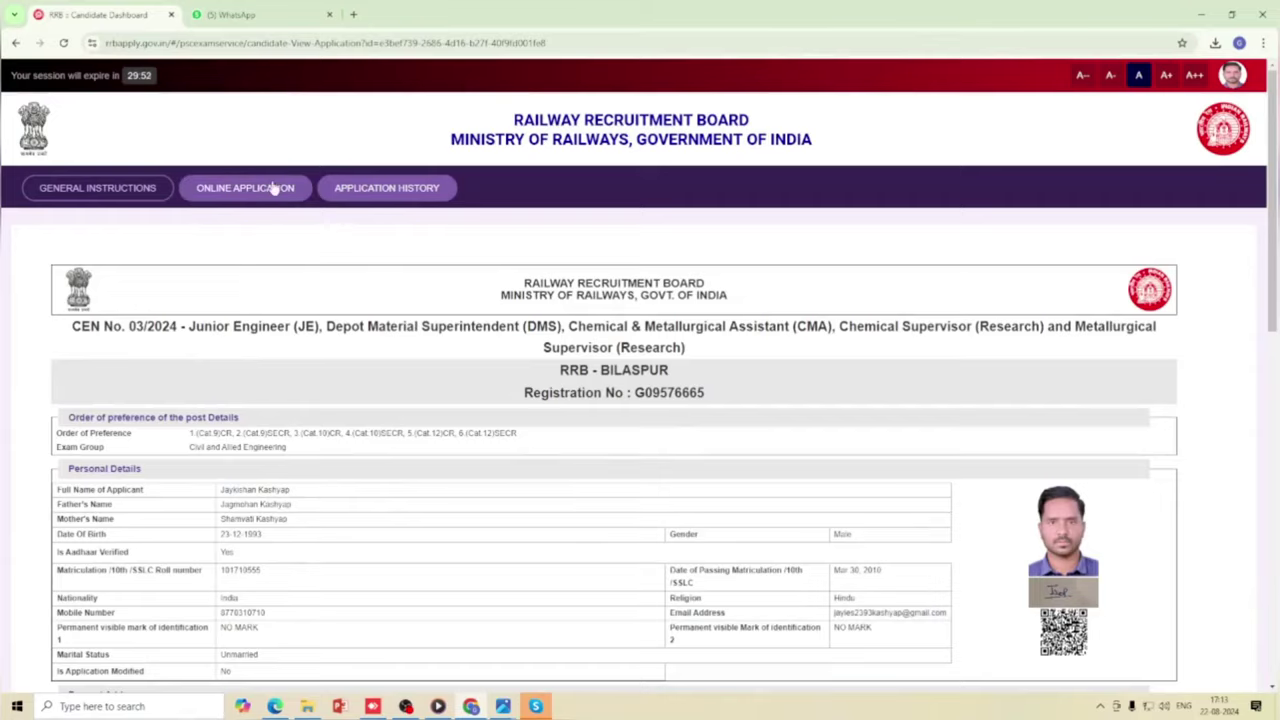
{"action": "left_click", "coordinate": [274, 187]}
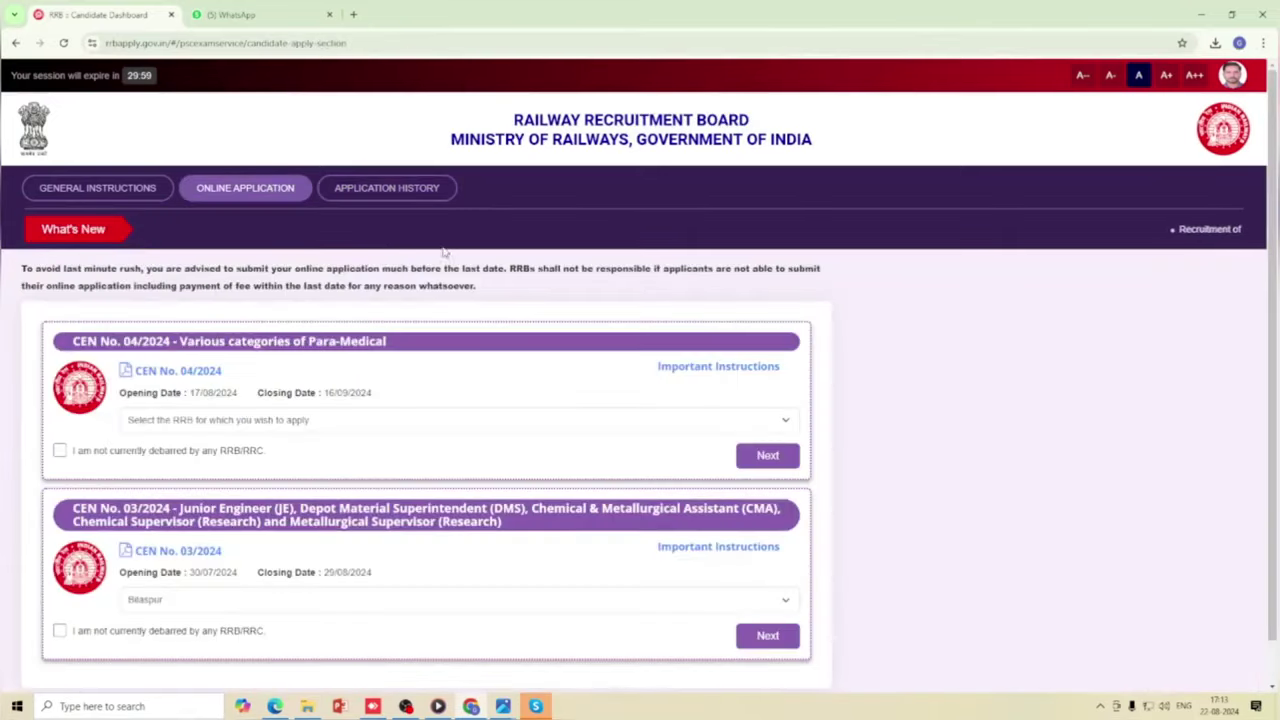
{"action": "left_click", "coordinate": [420, 188]}
{"action": "scroll", "coordinate": [606, 380], "scroll_direction": "down", "scroll_amount": 1}
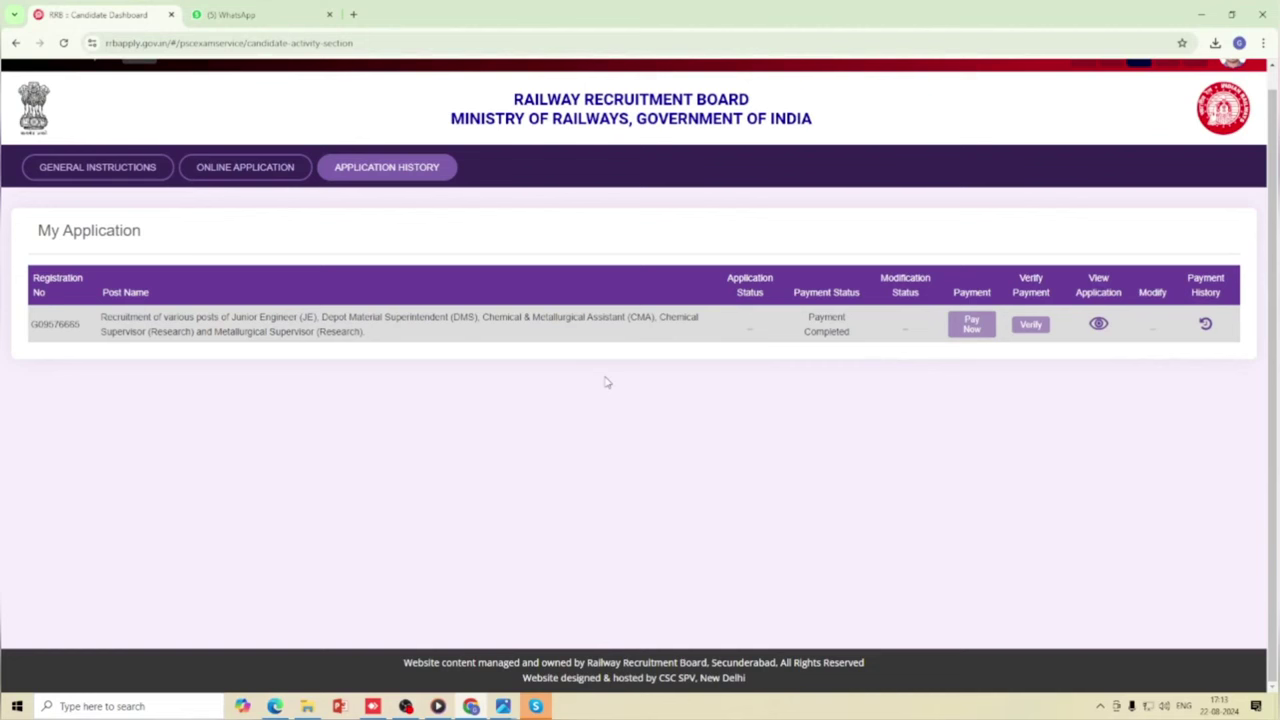
{"action": "scroll", "coordinate": [612, 415], "scroll_direction": "up", "scroll_amount": 1}
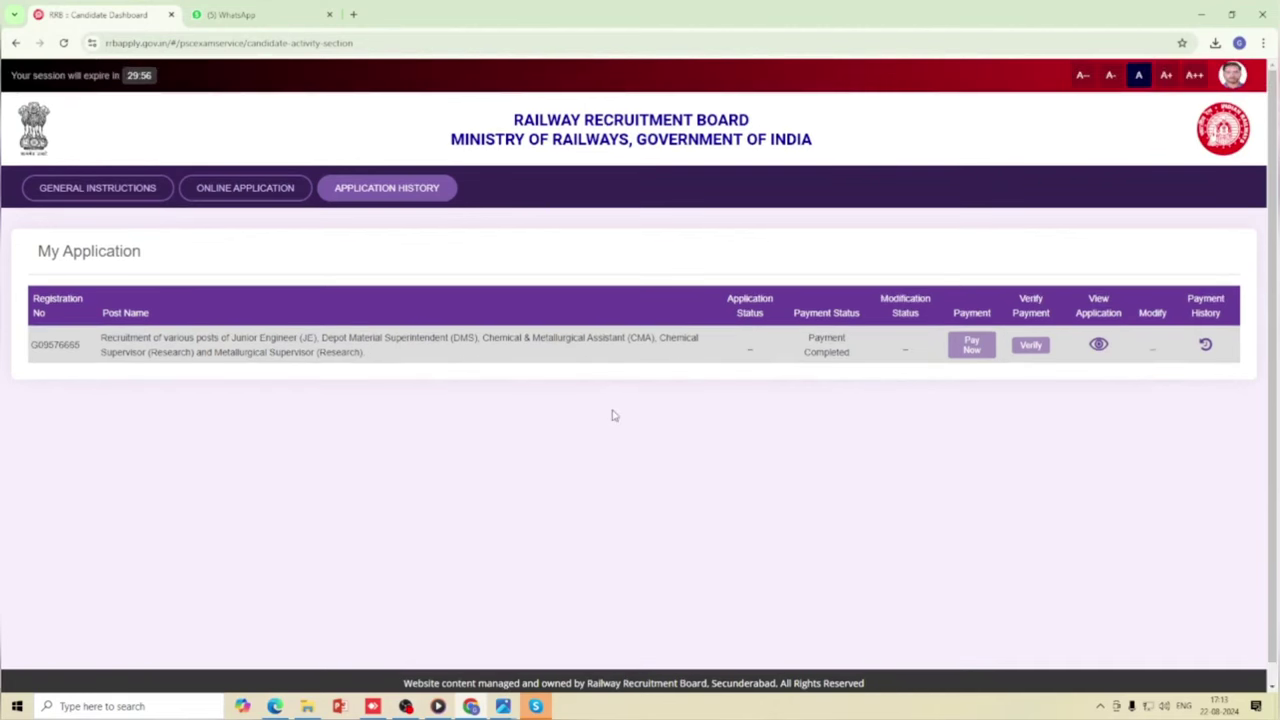